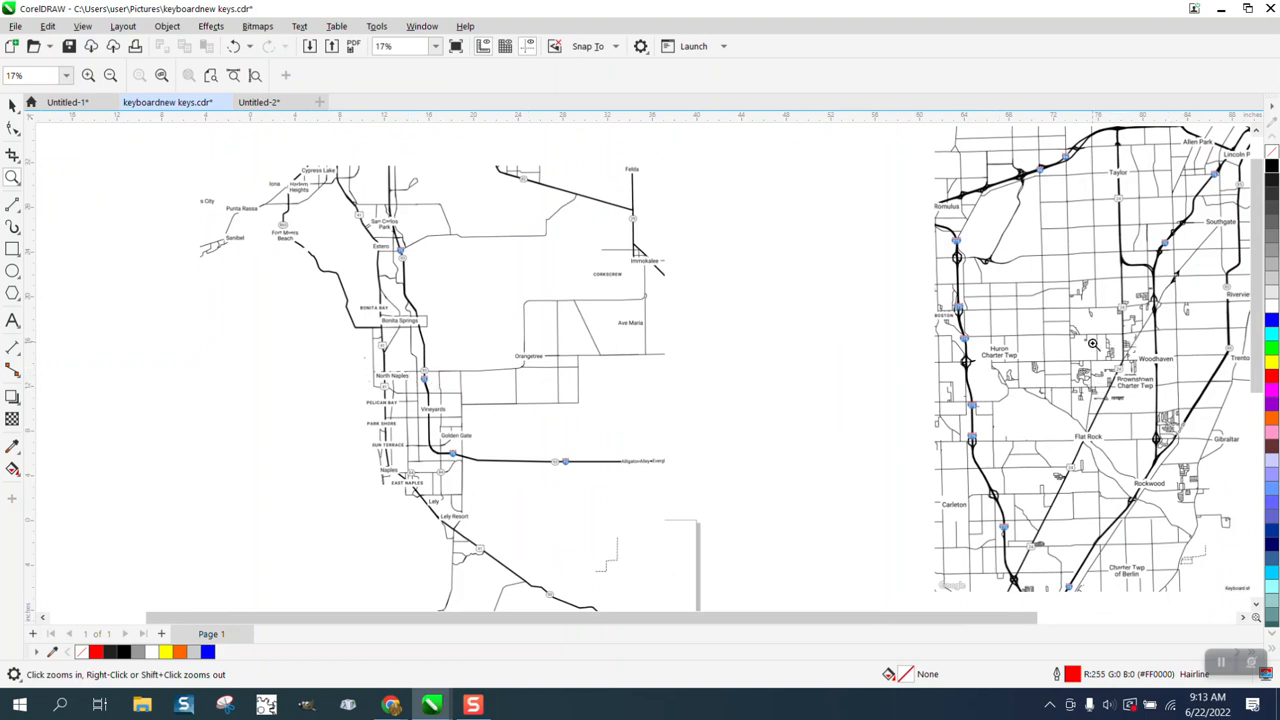
Step: Scale the southwest Florida map bitmap down to about 4.5 inches square and place it on the page
scroll(682, 388, "down", 1)
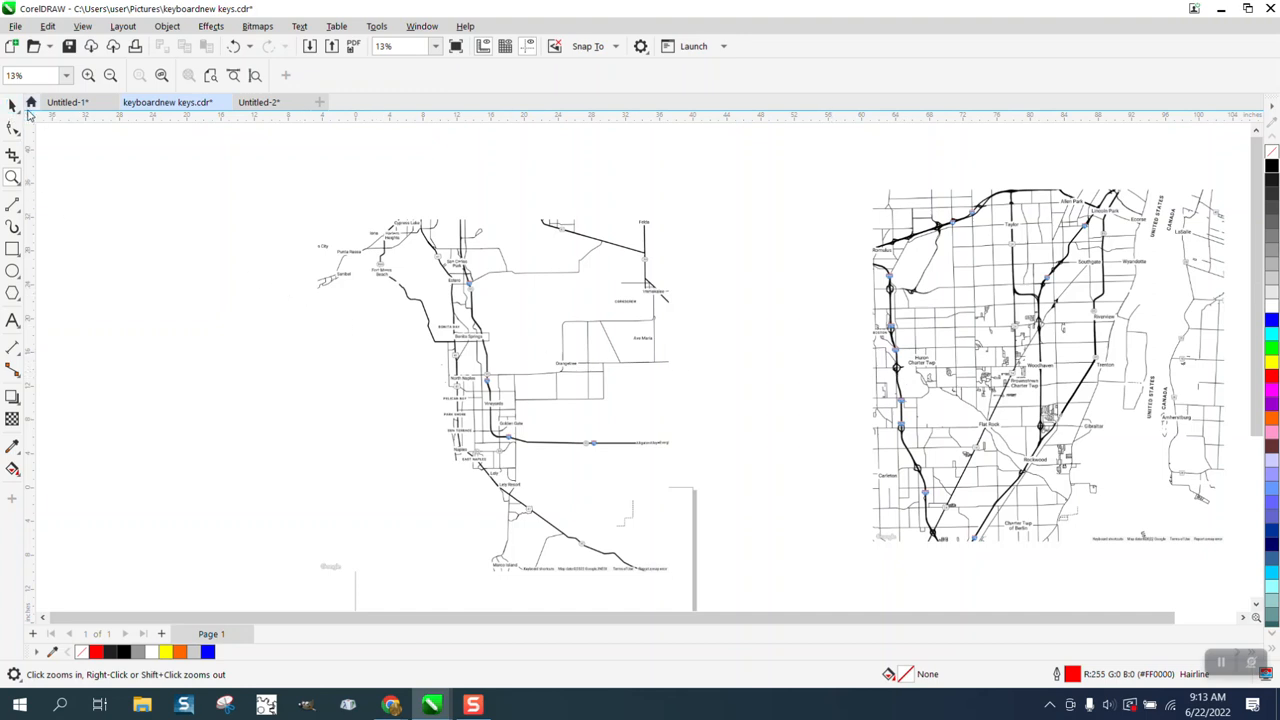
left_click(12, 105)
left_click(548, 272)
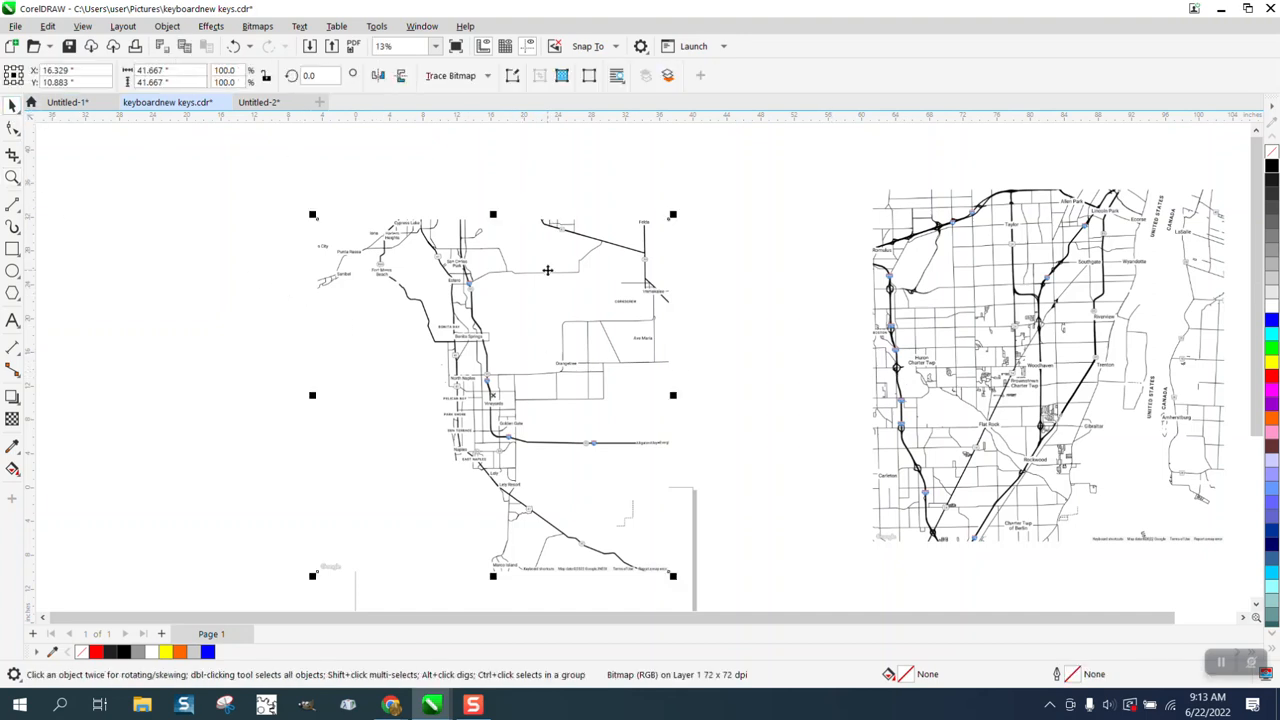
scroll(548, 270, "down", 2)
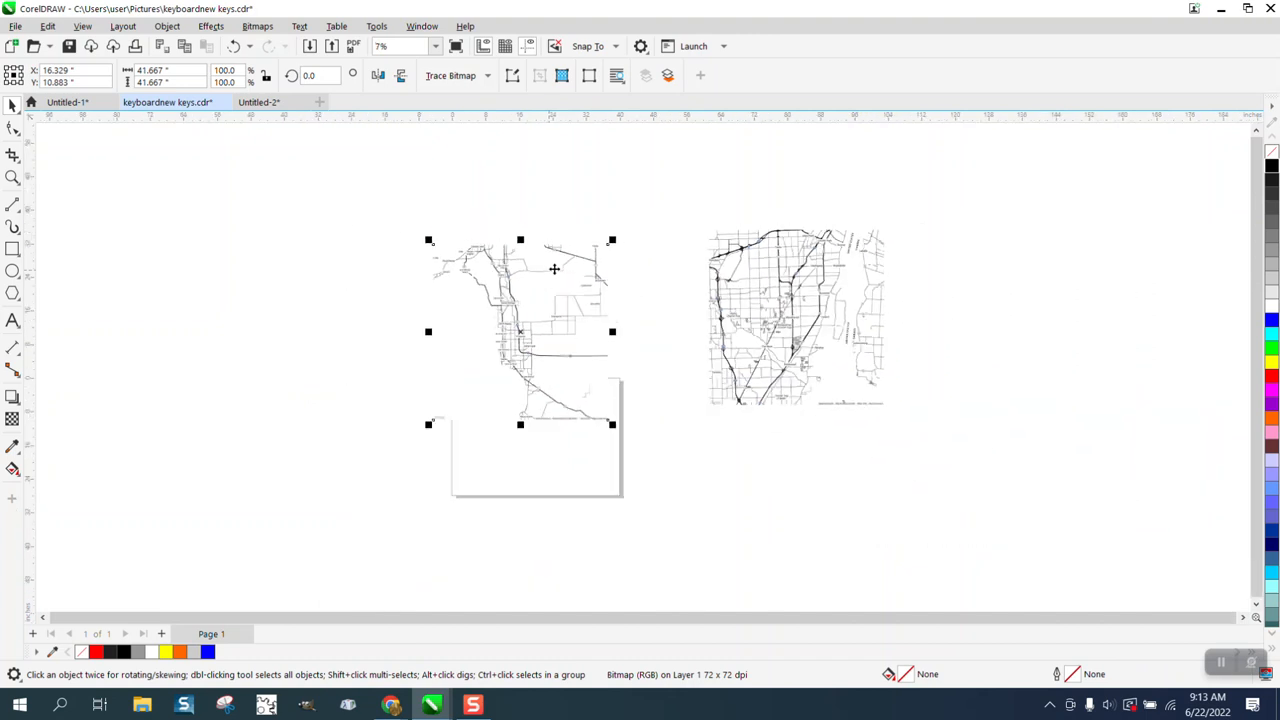
left_click_drag(614, 240, 530, 412)
left_click(12, 177)
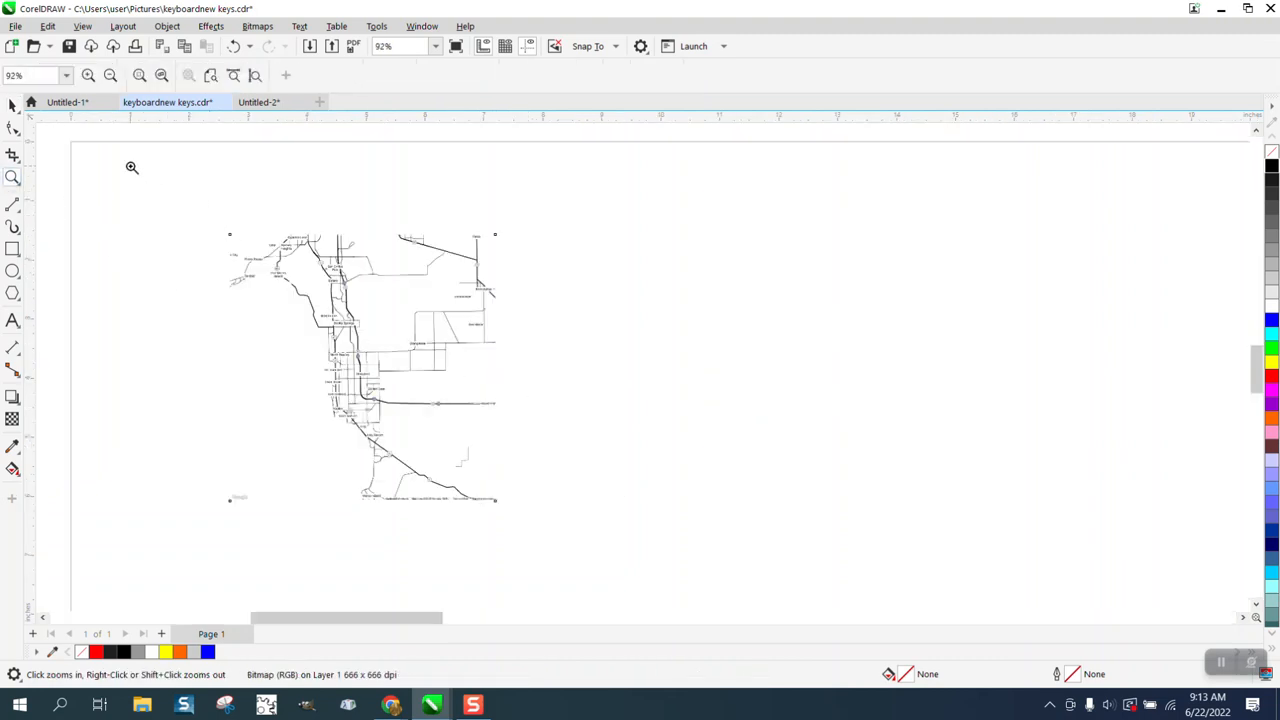
left_click(12, 104)
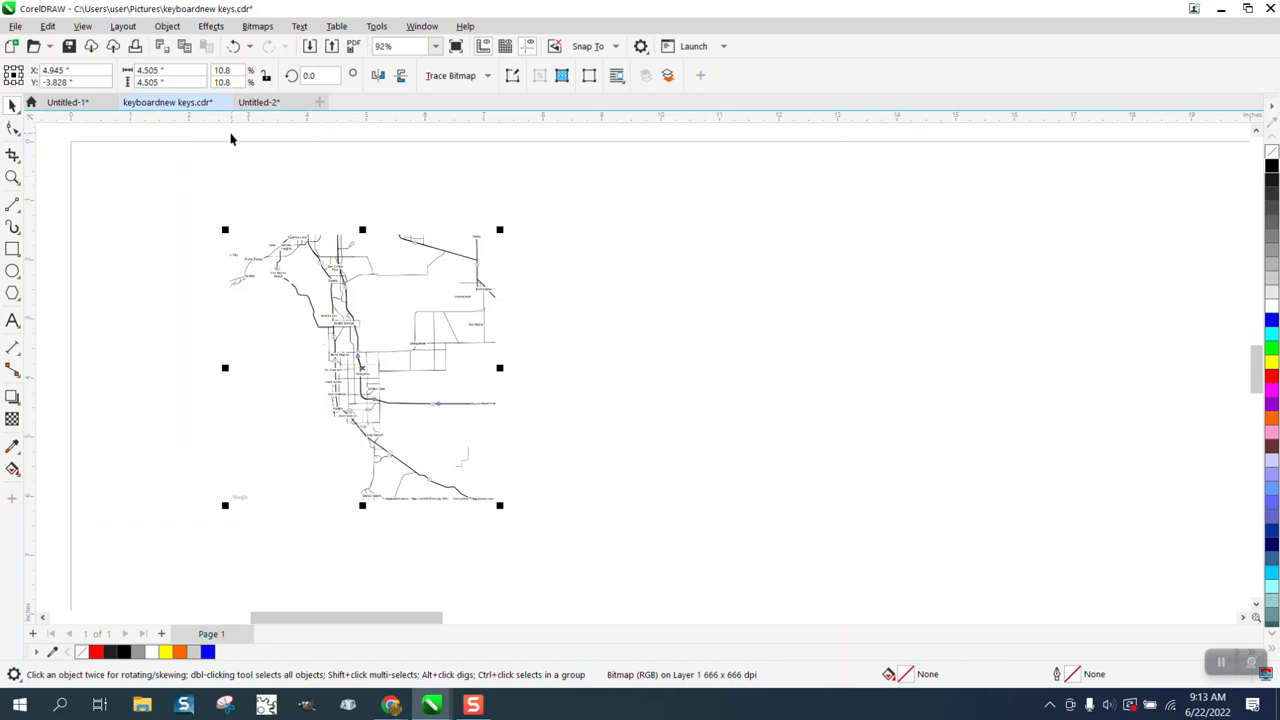
Step: Set the document's nudge distance to 5 inches with no object selected
left_click(557, 154)
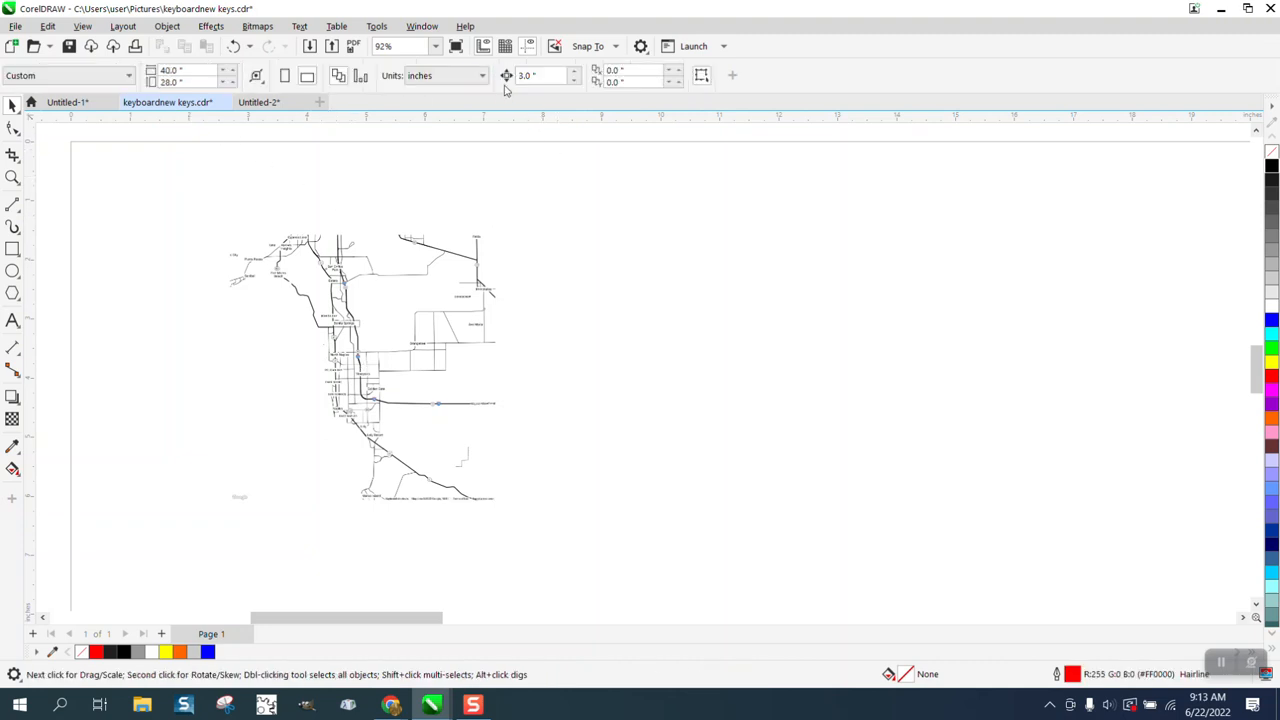
left_click_drag(567, 75, 510, 79)
type("5")
Step: Trace Interstate 75 with connected 2-Point Line segments from the map's upper edge past Golden Gate to the Alligator Alley label
left_click(12, 177)
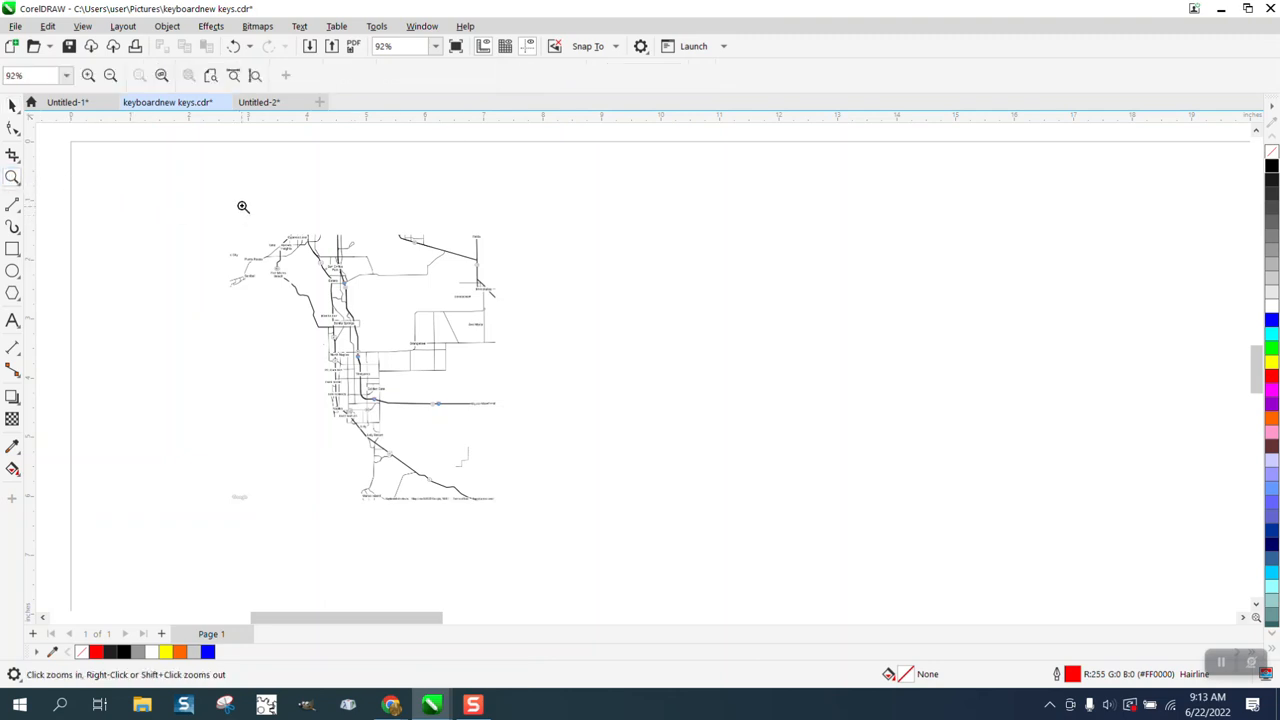
left_click_drag(243, 206, 735, 597)
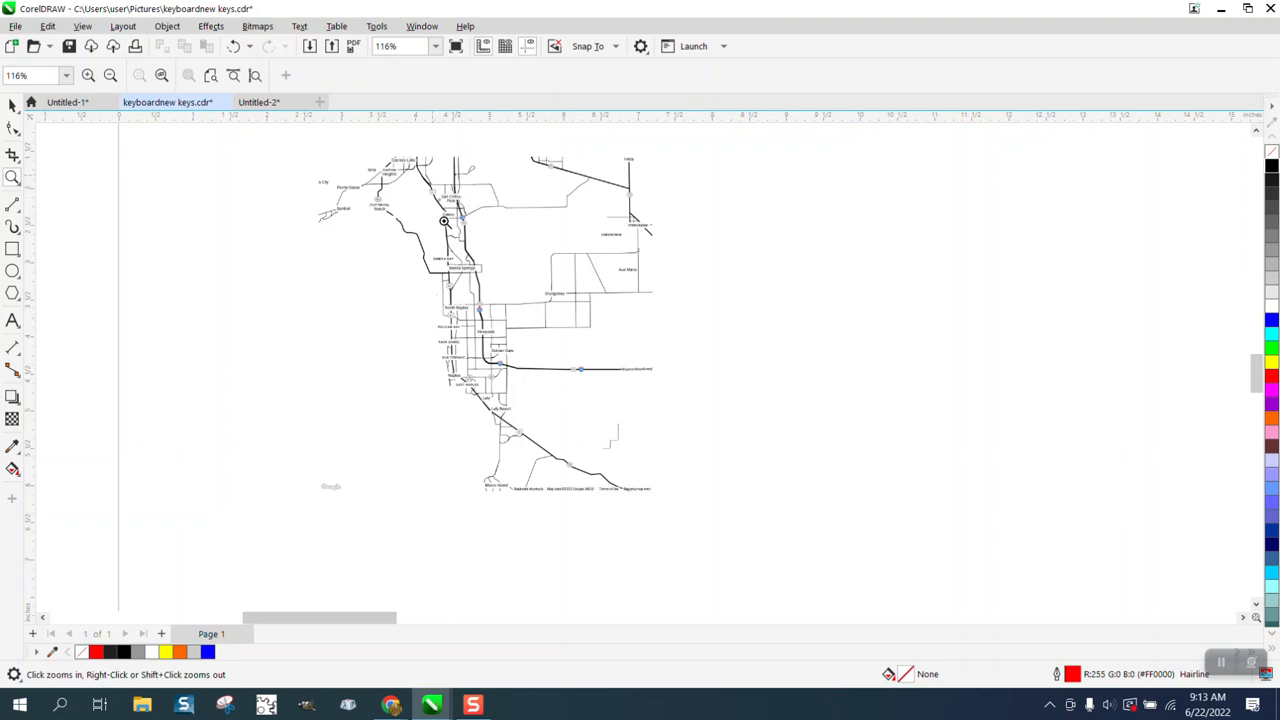
left_click_drag(433, 175, 757, 450)
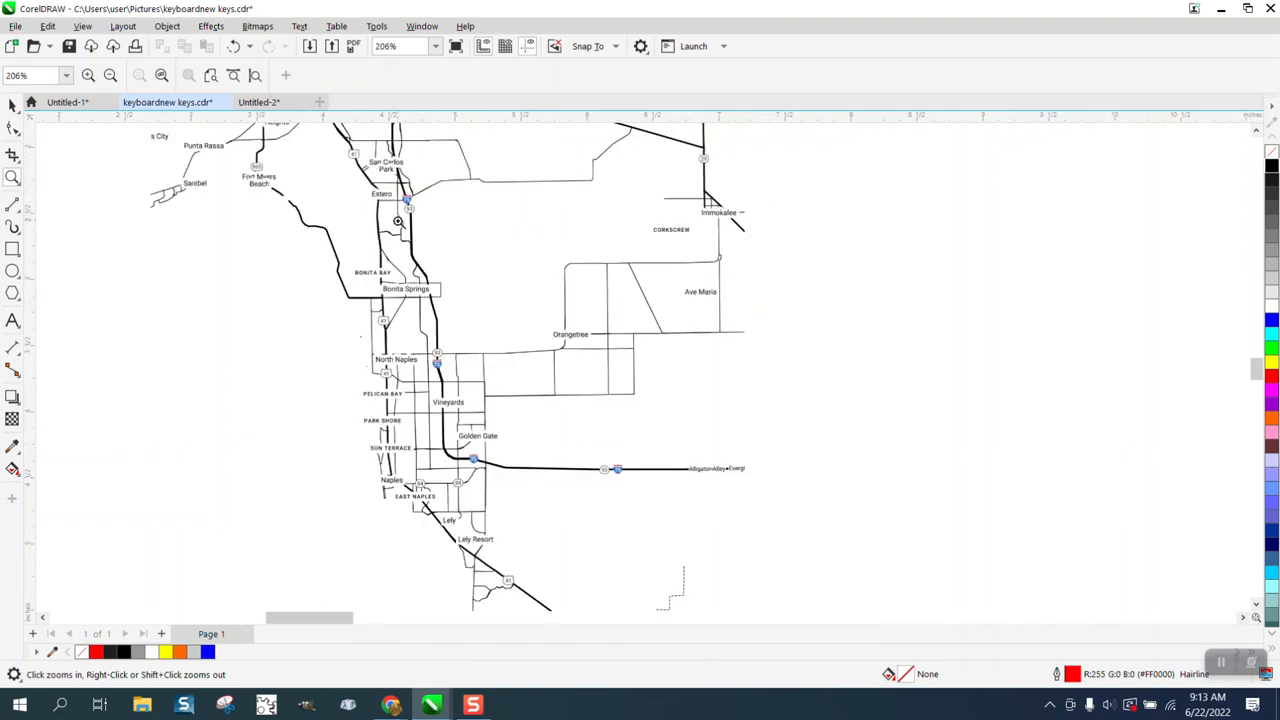
left_click_drag(398, 205, 462, 233)
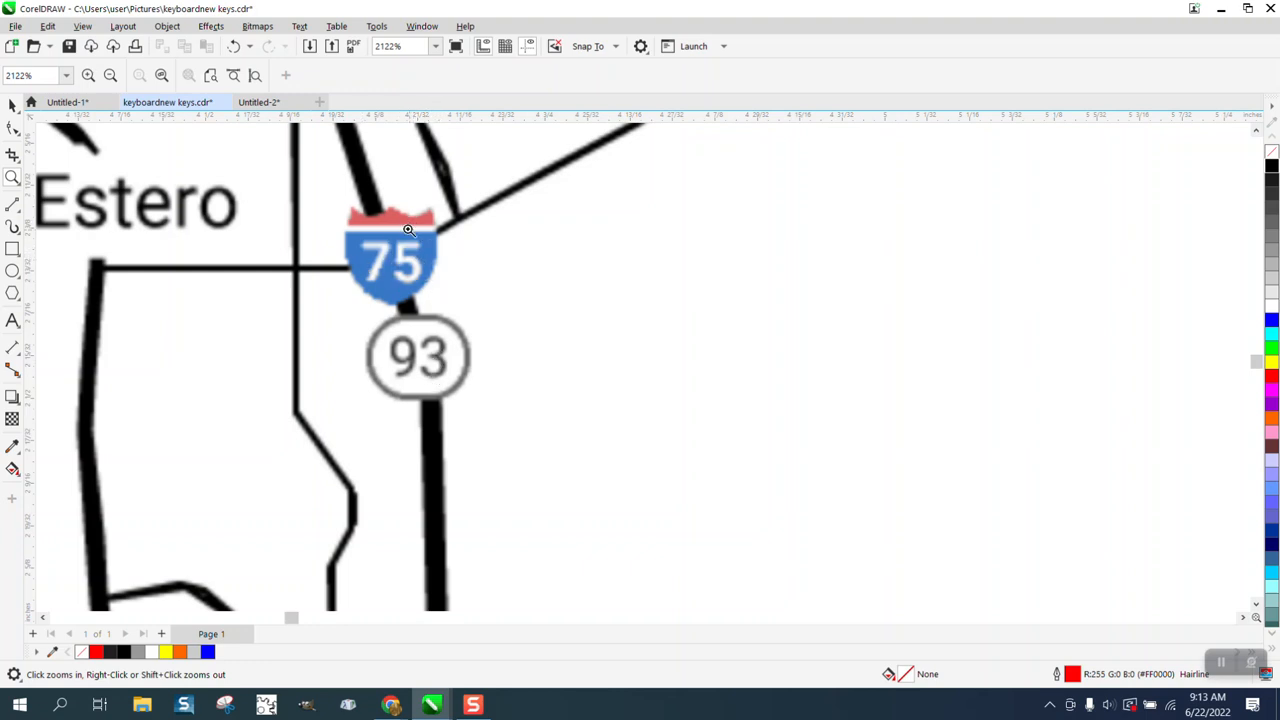
scroll(396, 268, "down", 8)
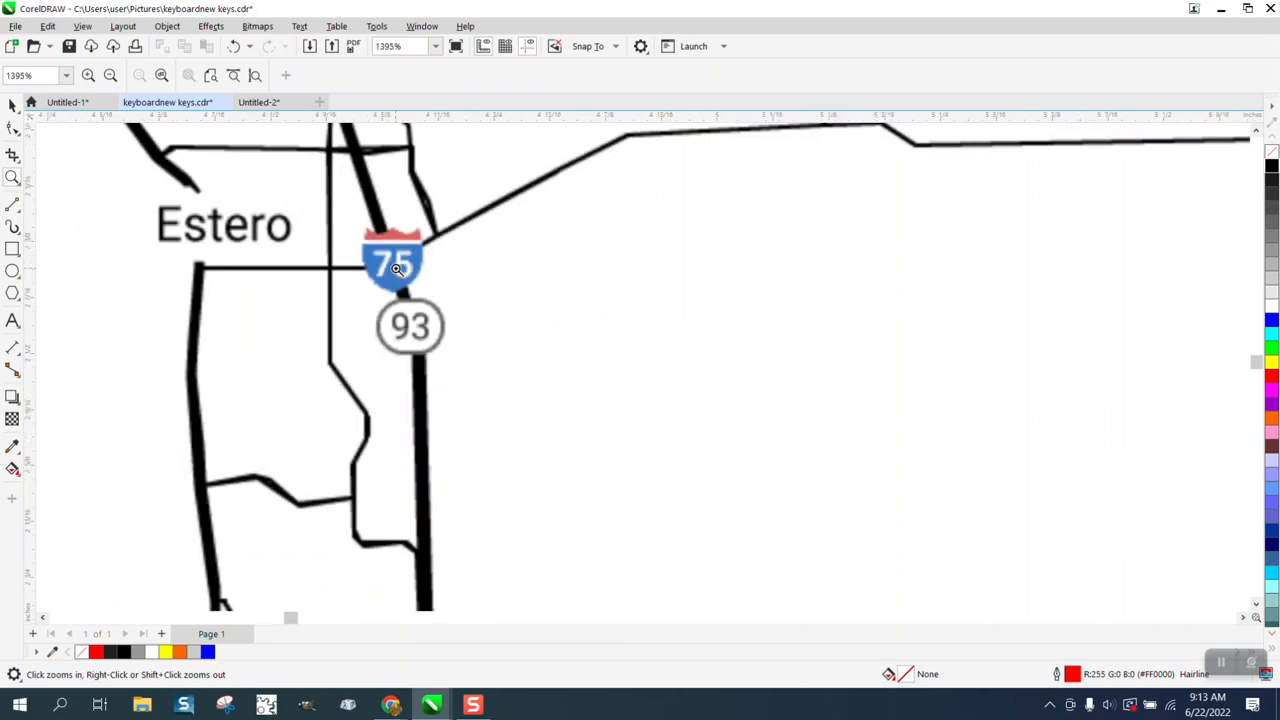
scroll(433, 300, "down", 1)
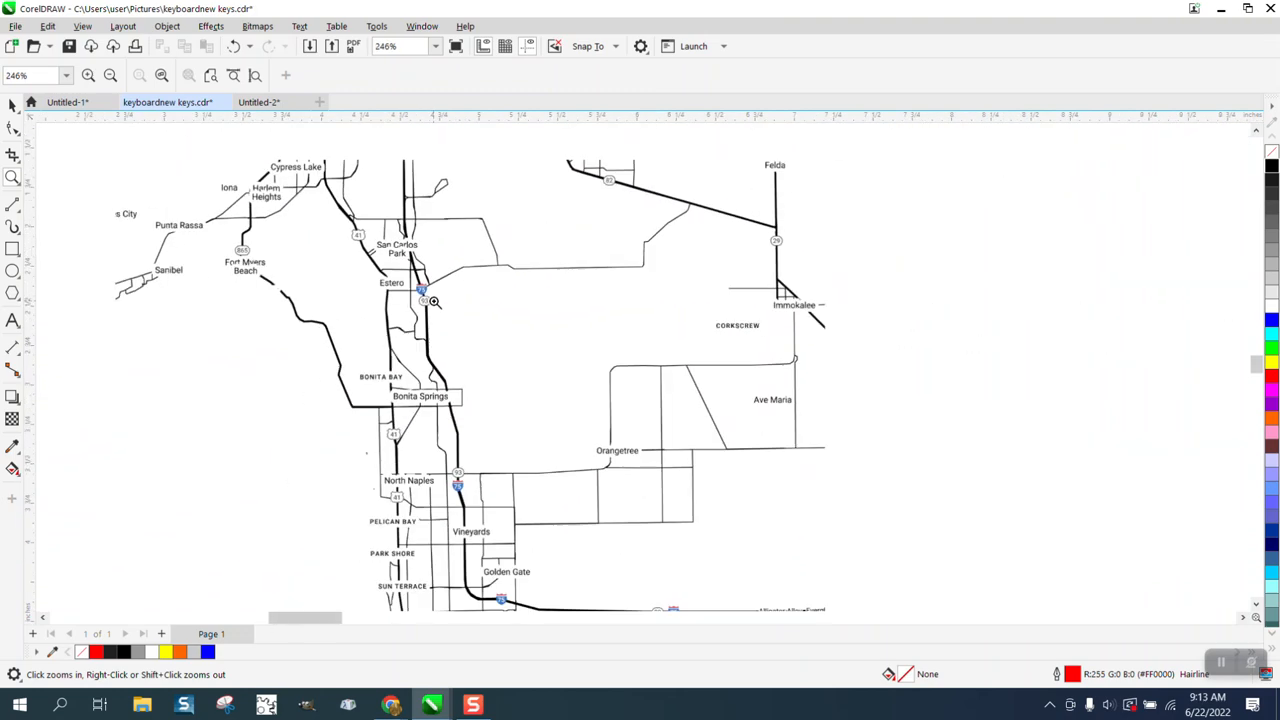
scroll(433, 300, "down", 1)
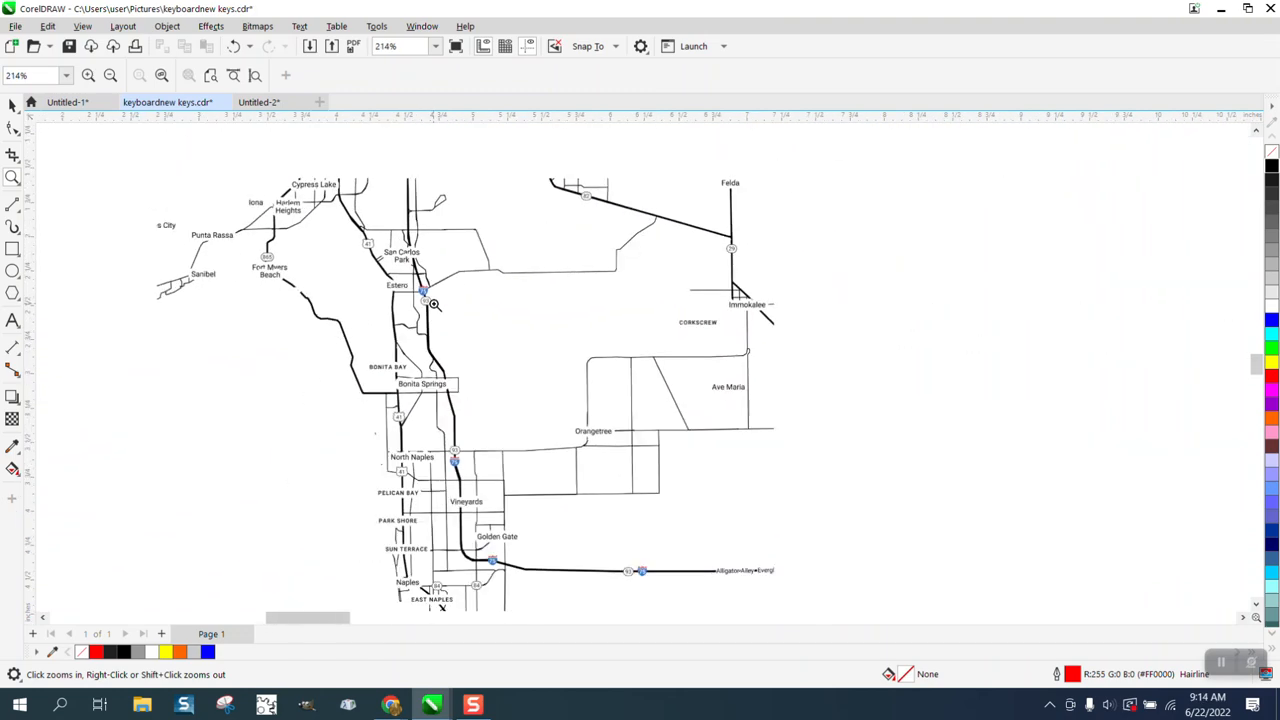
left_click(19, 212)
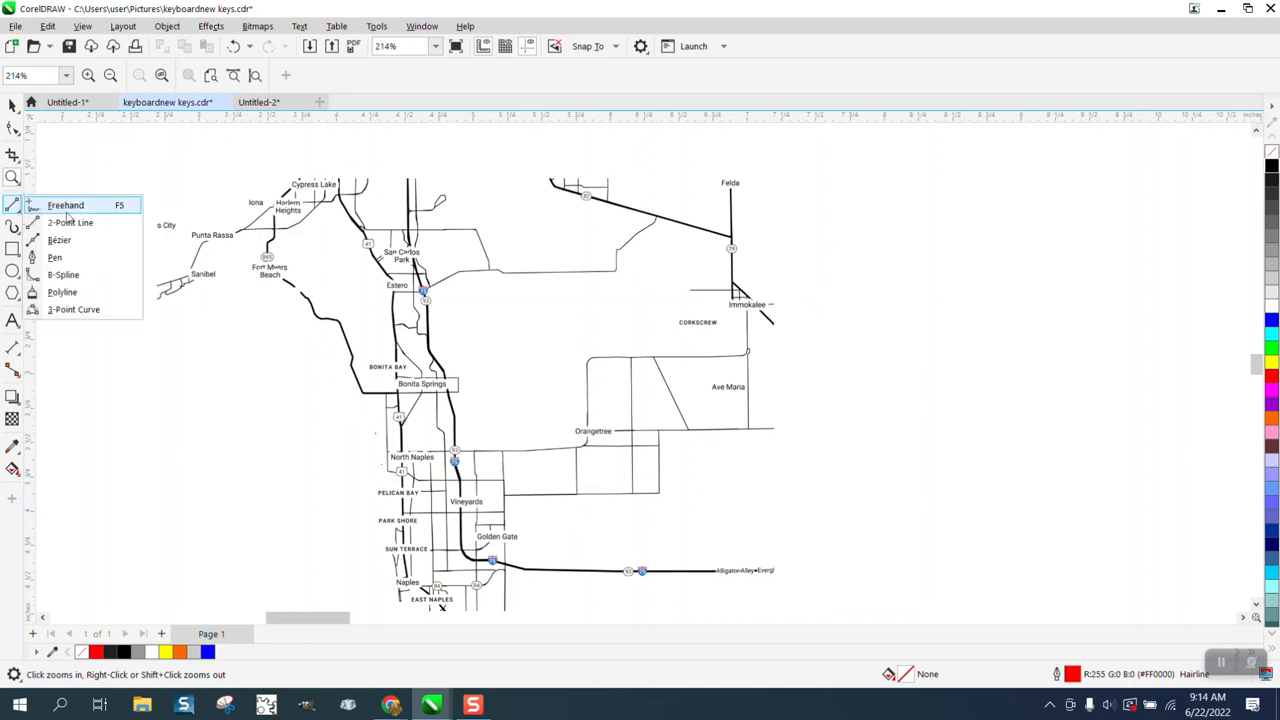
left_click(72, 222)
left_click_drag(410, 180, 716, 570)
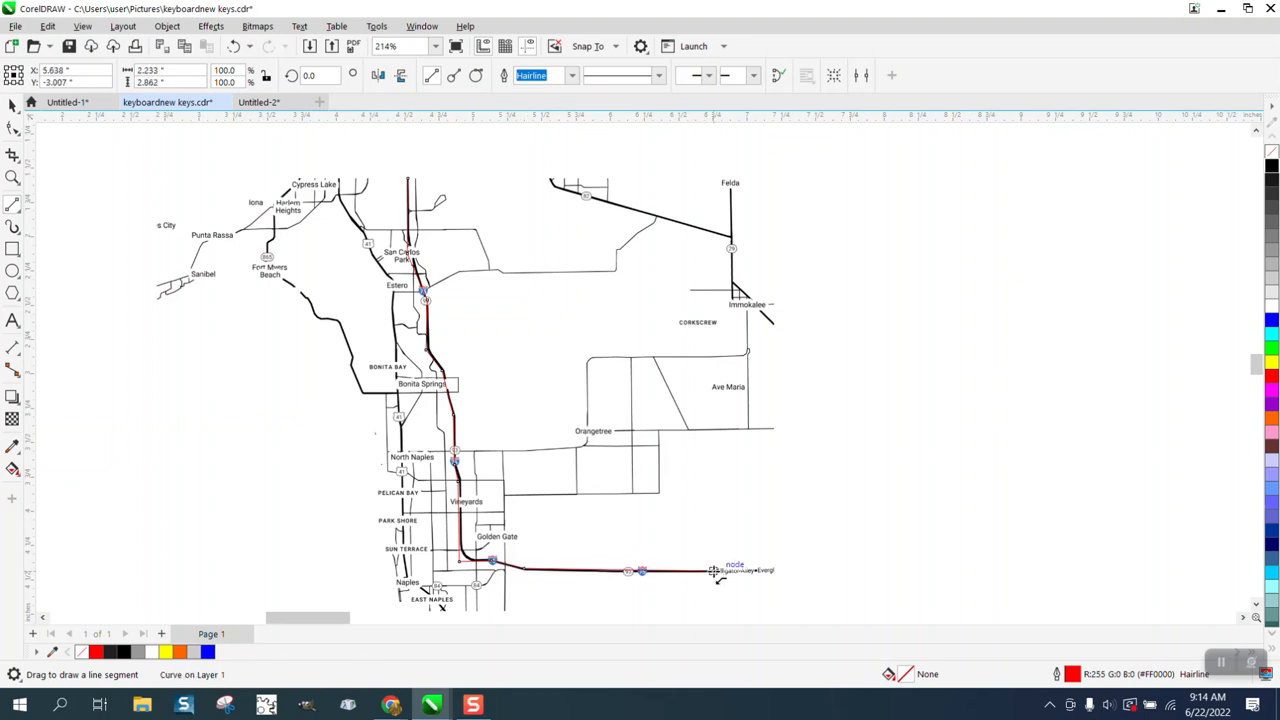
Step: Nudge the traced highway line 5 inches to the right, clear of the map
left_click(12, 105)
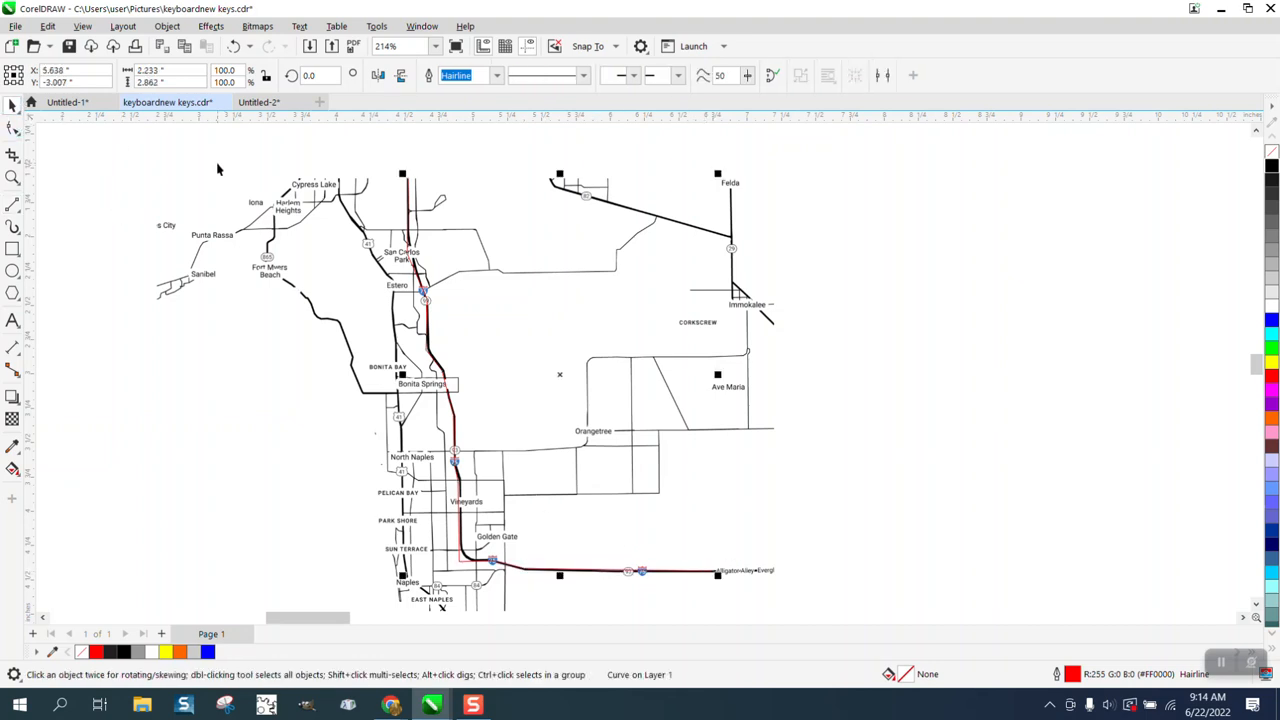
key("Right")
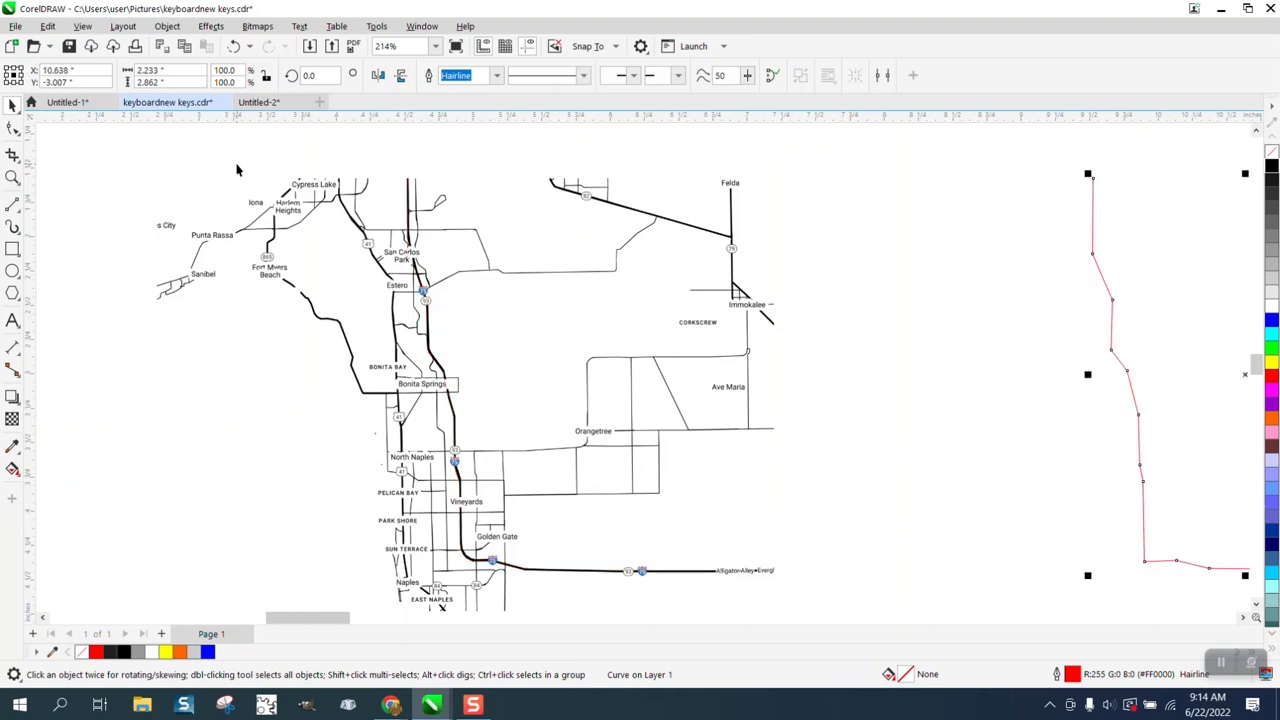
scroll(220, 194, "down", 1)
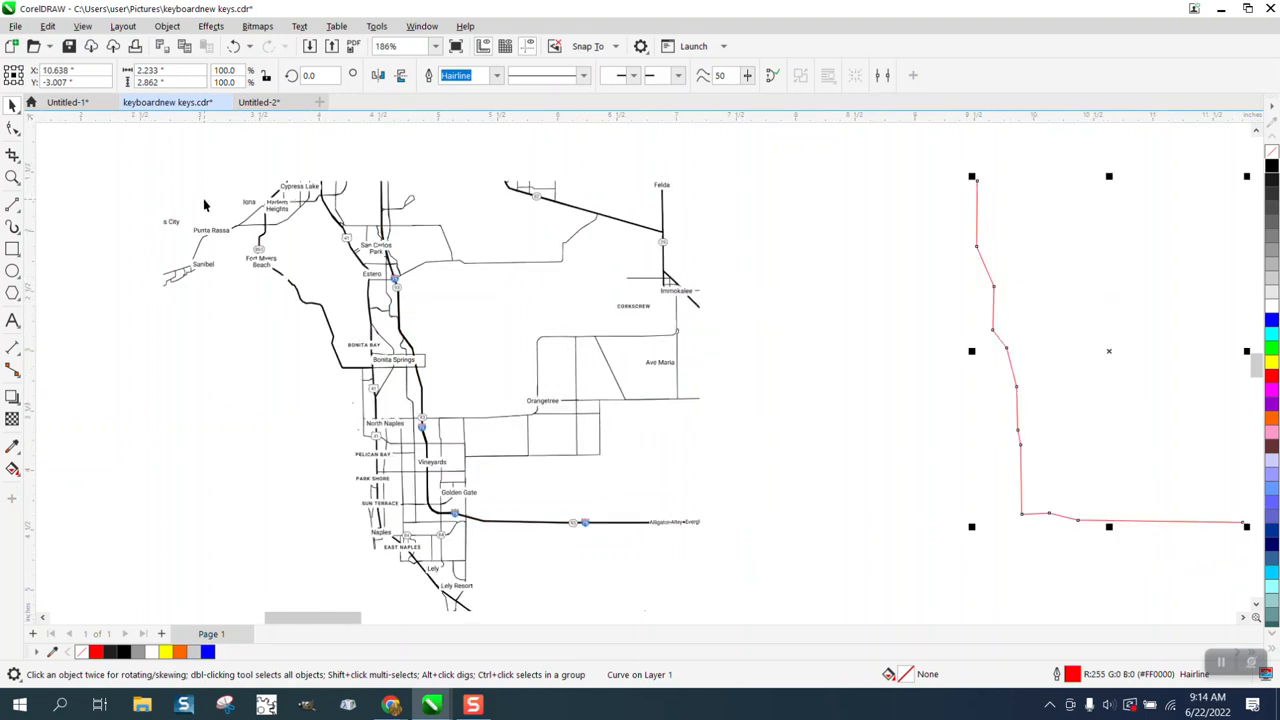
Step: Activate the Smooth tool for the traced line and set its nib size to 0.5 inches
left_click(12, 177)
left_click_drag(926, 199, 1090, 396)
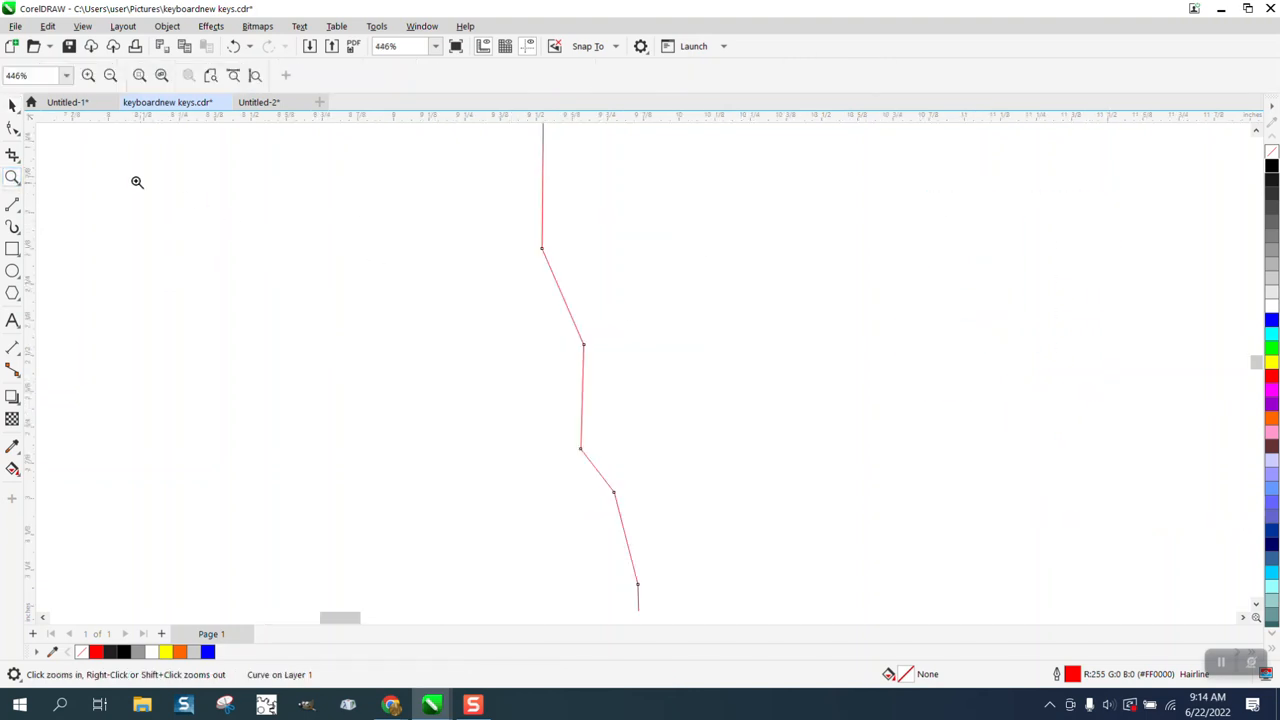
left_click(20, 138)
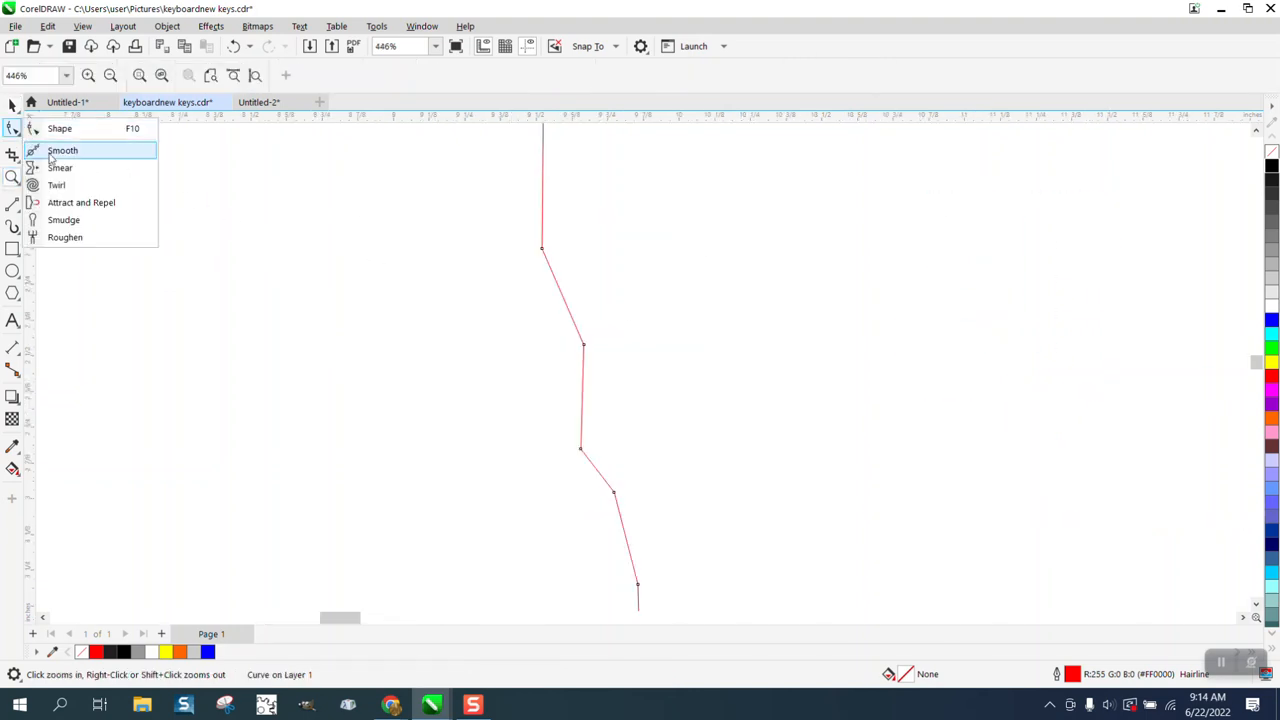
left_click(62, 149)
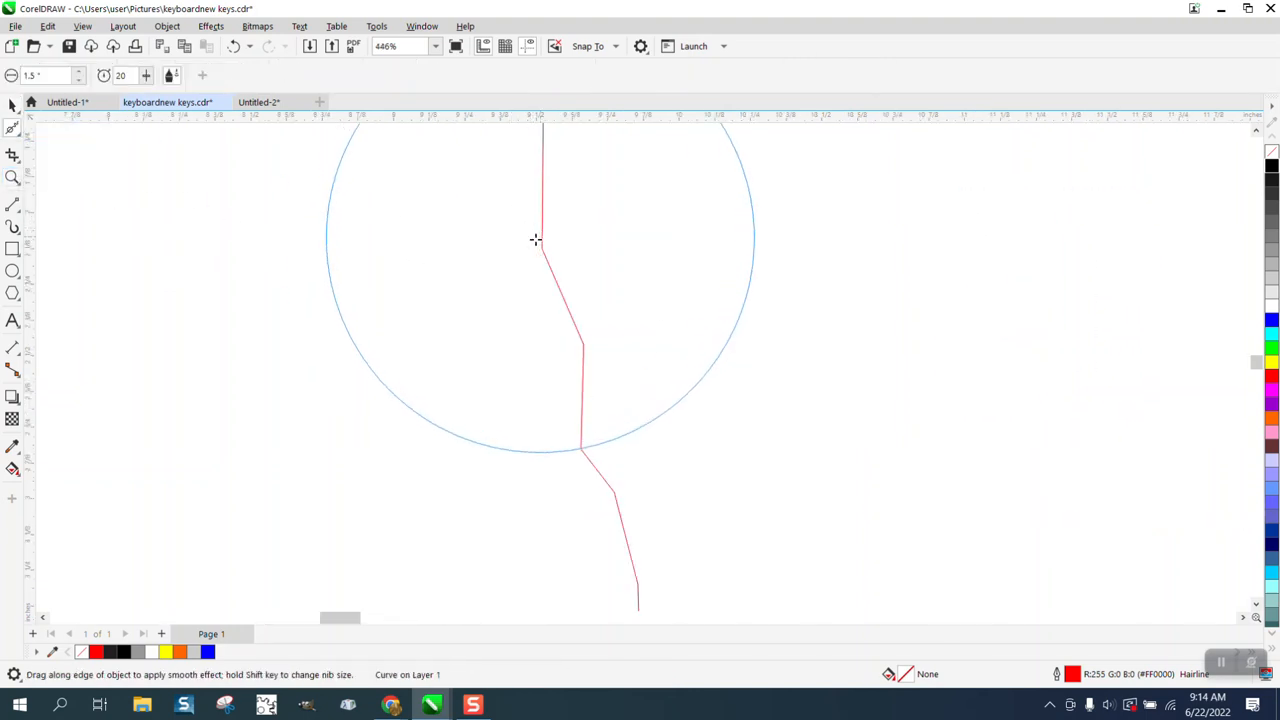
left_click(32, 75)
type("1")
type("5")
key("Return")
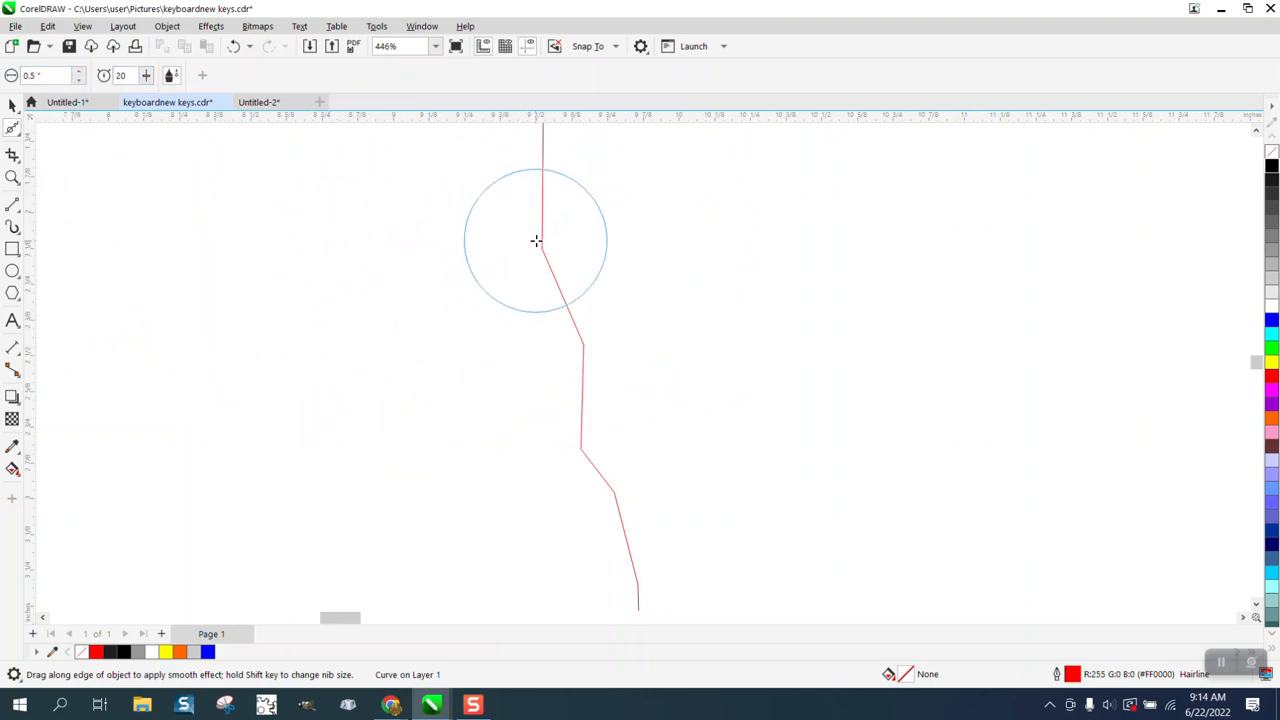
Step: Smooth the angular bends along the traced line, from its upper vertical part to its lower horizontal run
left_click(548, 264)
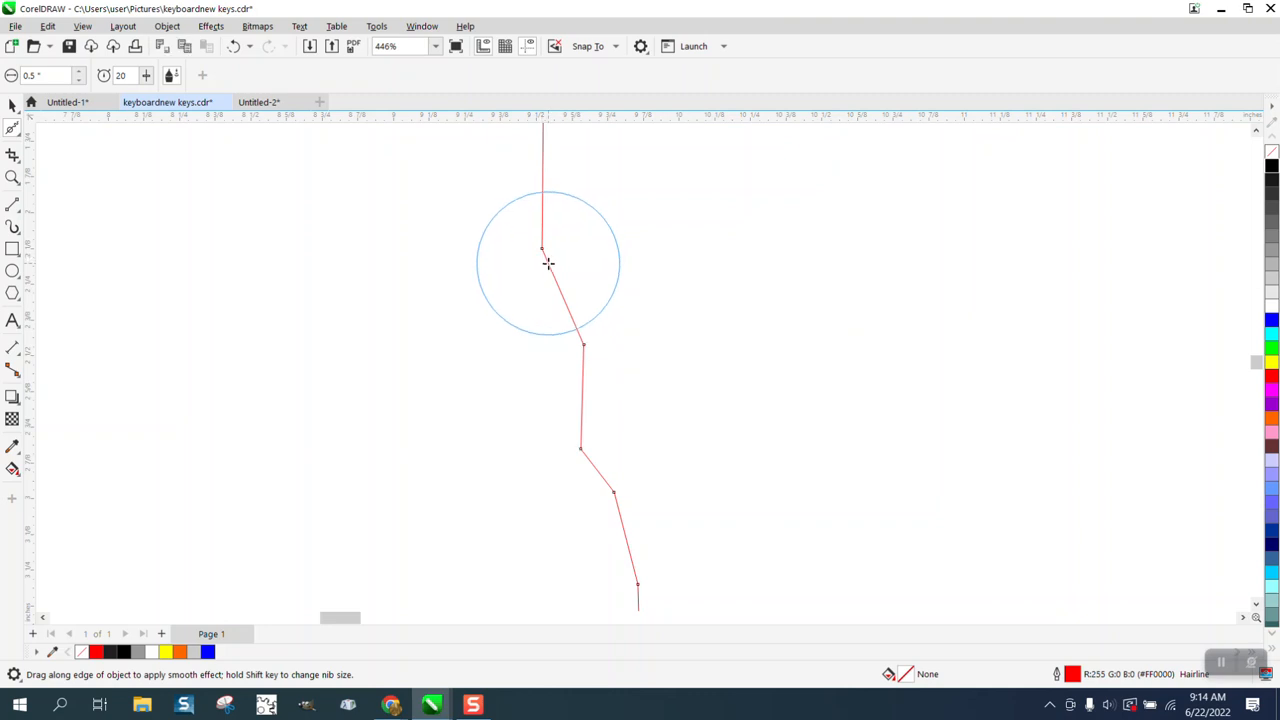
mouse_move(548, 264)
left_mouse_down()
mouse_move(586, 443)
mouse_move(640, 509)
mouse_move(630, 570)
left_mouse_up()
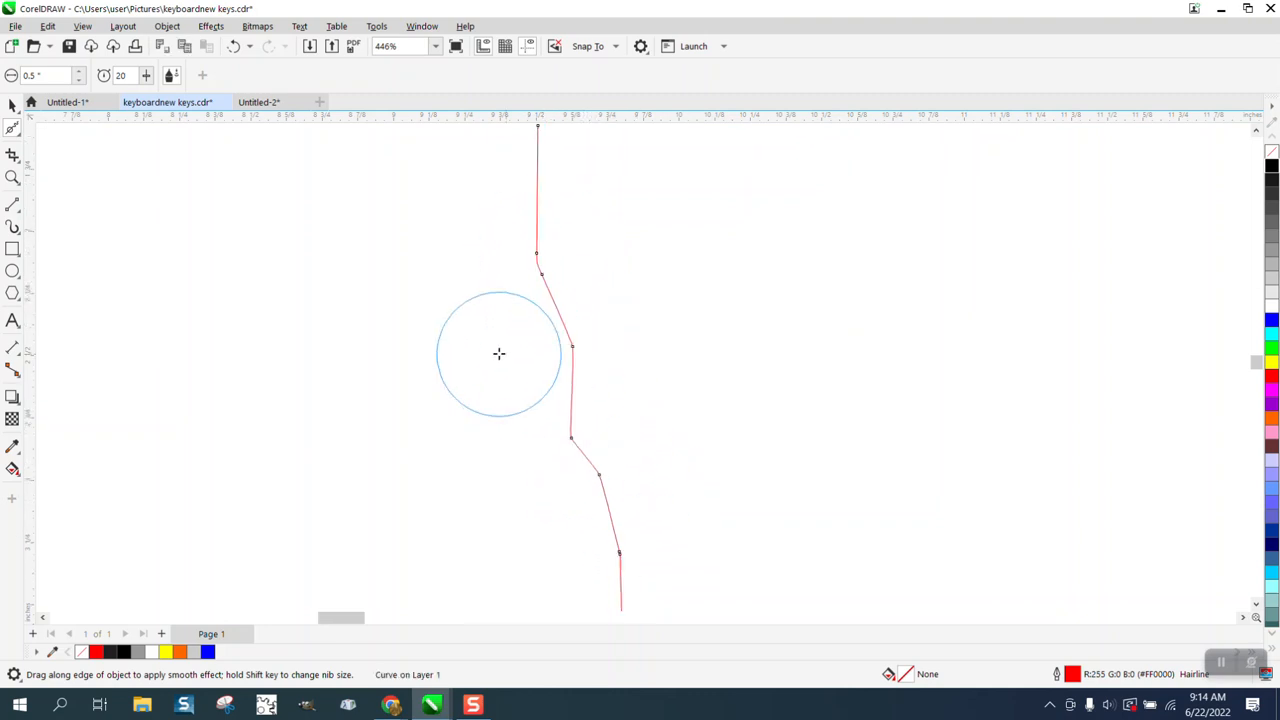
scroll(577, 471, "down", 1)
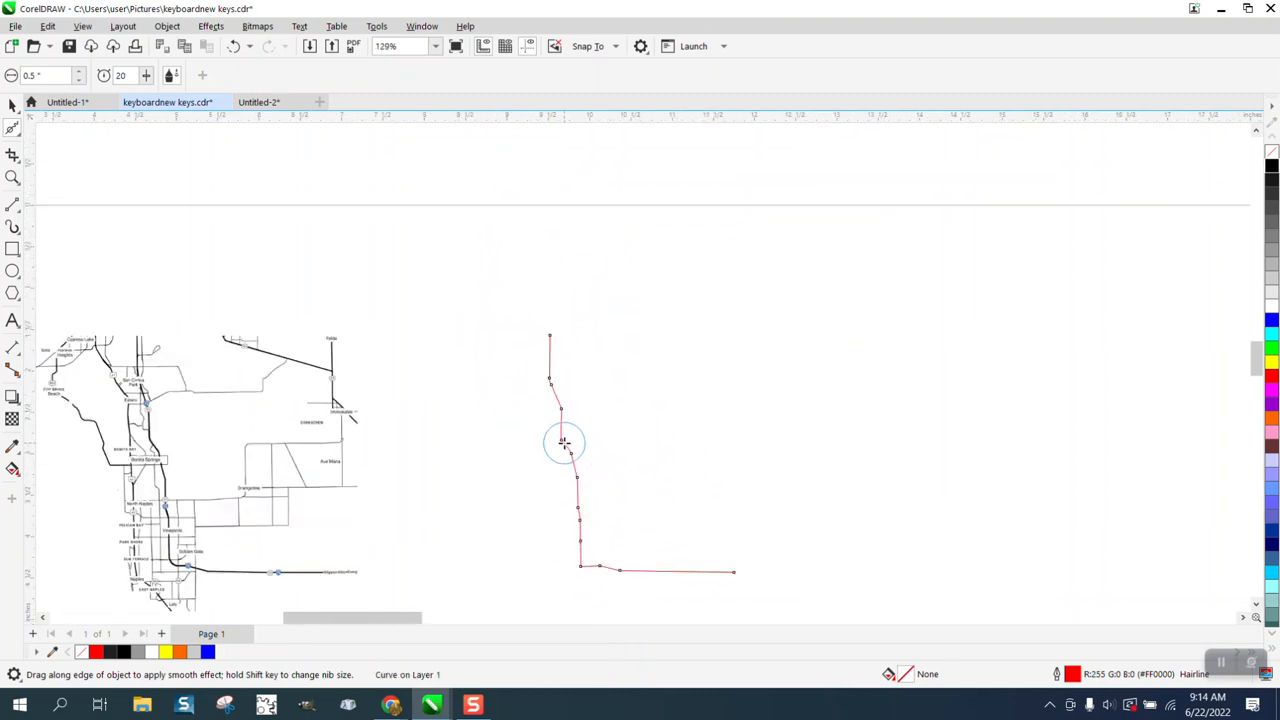
scroll(564, 442, "down", 2)
right_click(566, 514)
left_click(616, 557)
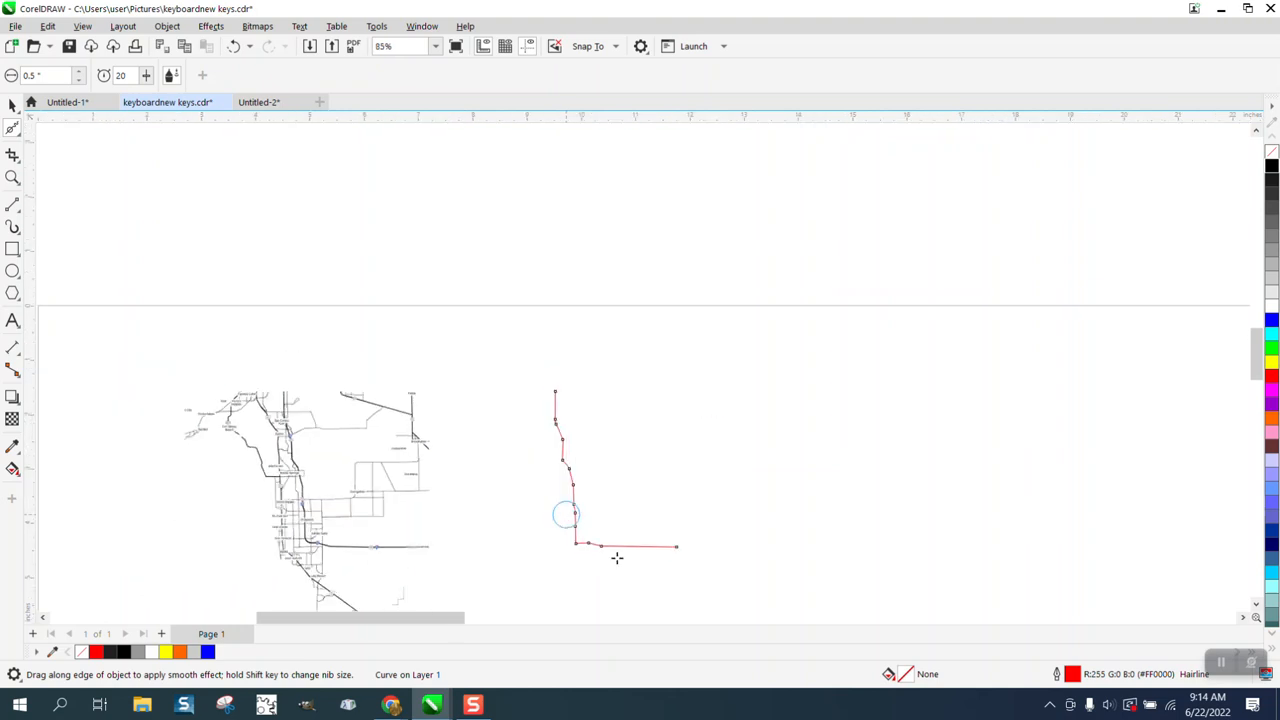
mouse_move(667, 553)
left_mouse_down()
mouse_move(560, 546)
mouse_move(691, 570)
left_mouse_up()
Step: Undo the last smoothing on the lower run and nudge the line 5 inches left, back onto the map
left_click(13, 177)
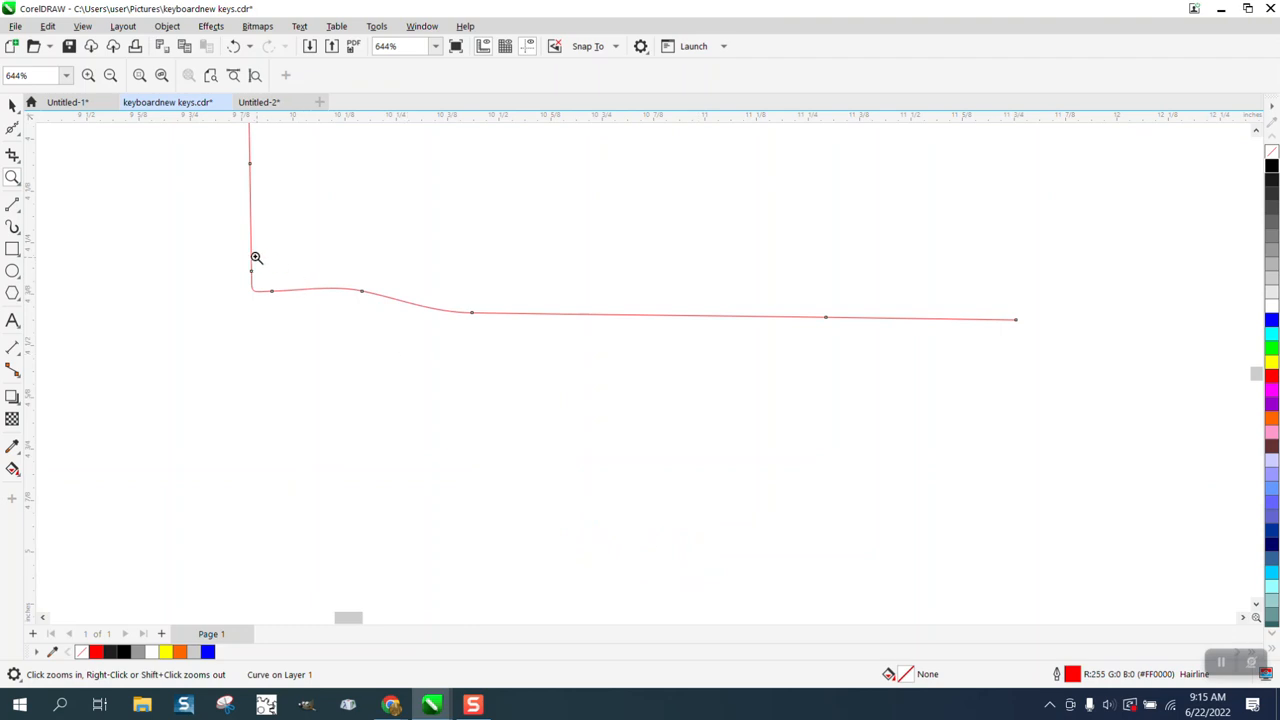
left_click(236, 47)
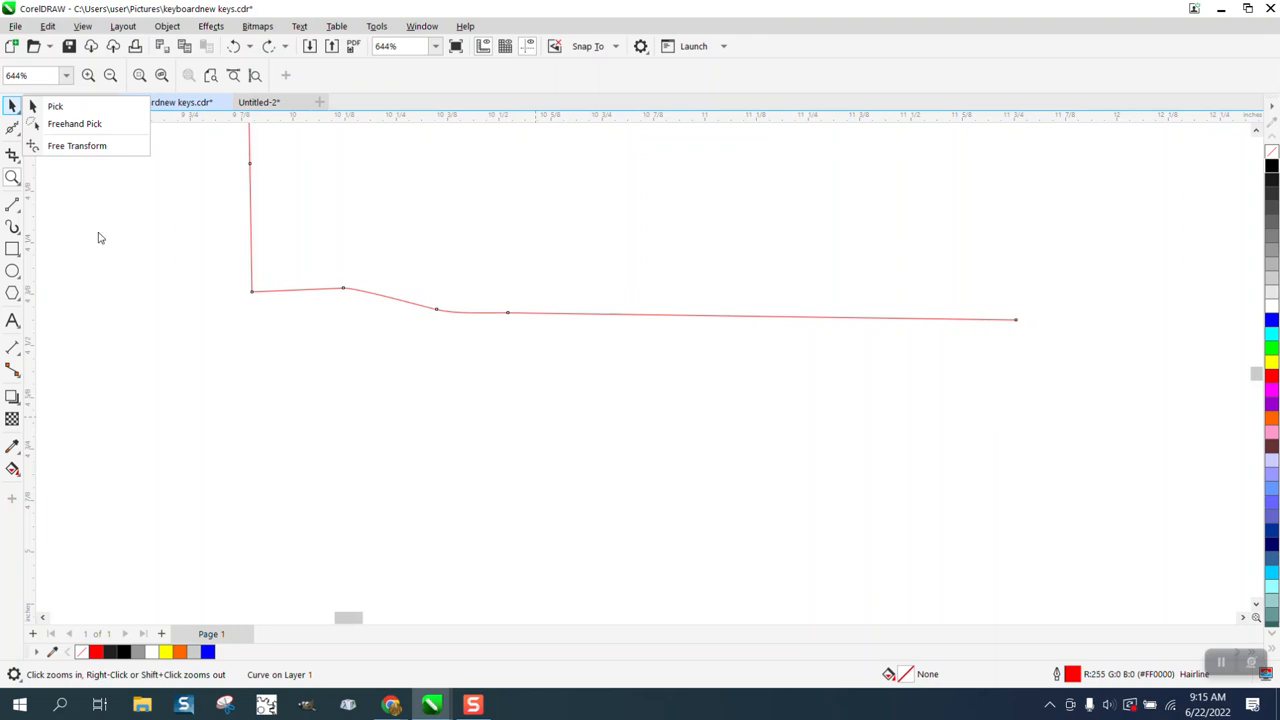
left_click(52, 106)
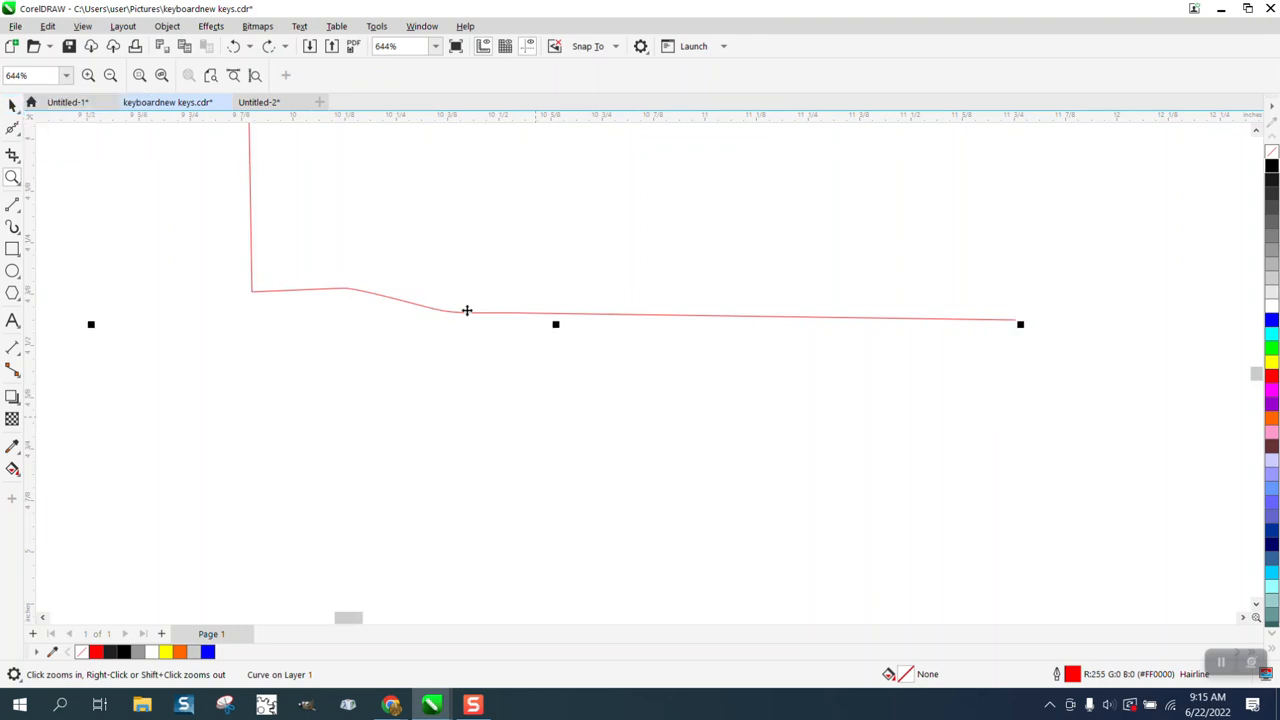
key("Left")
scroll(611, 433, "down", 3)
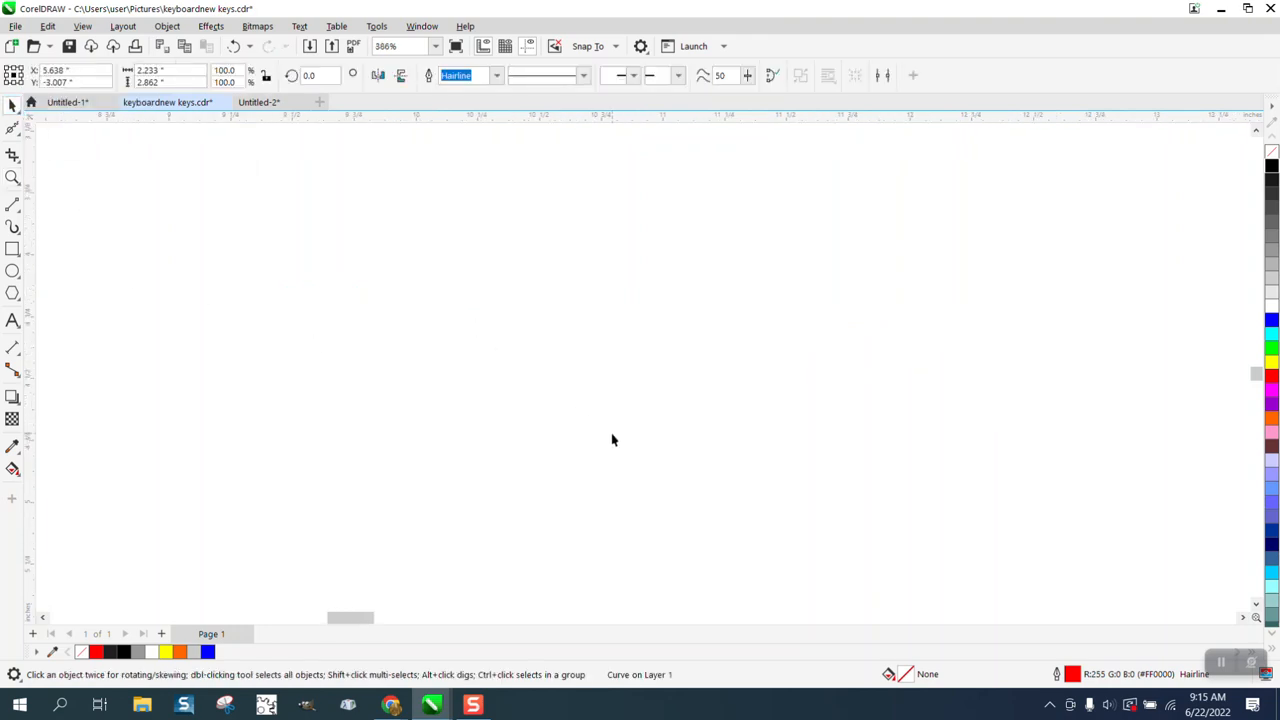
Step: Activate node editing on the traced line near Golden Gate and open the Corners settings for filleting its sharp corner
left_click(12, 177)
left_click_drag(306, 405, 358, 428)
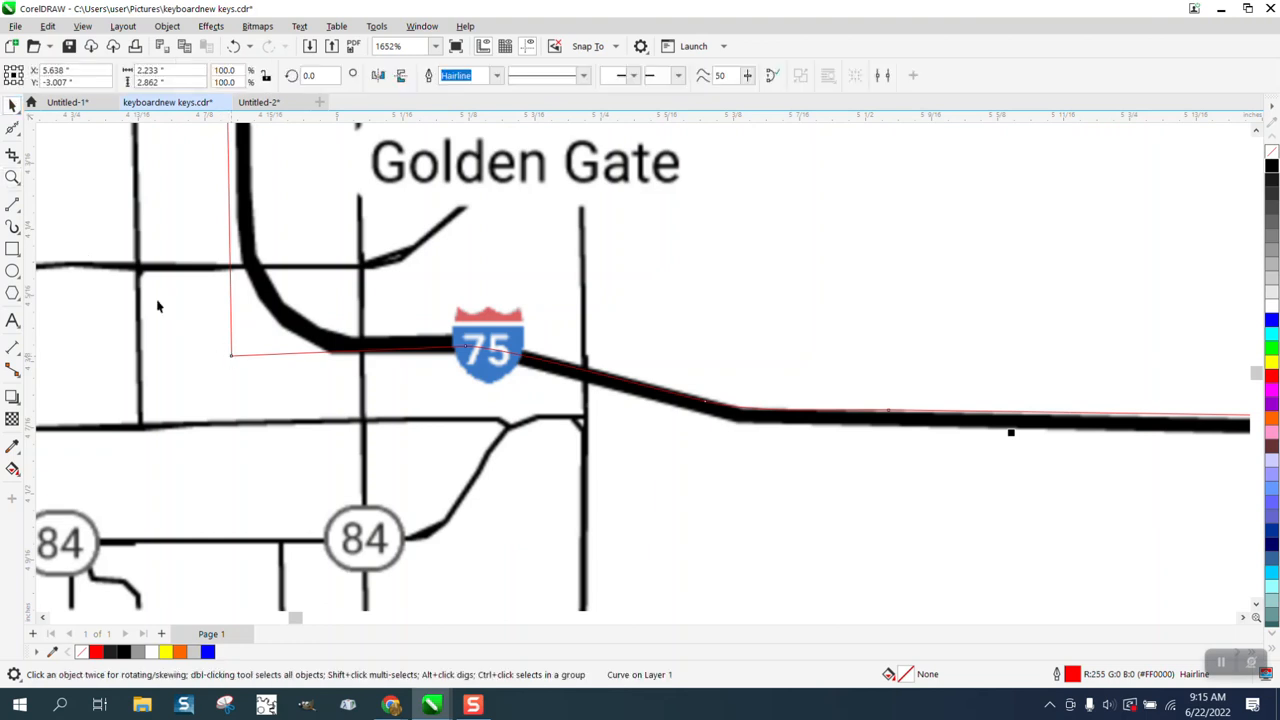
left_click(12, 130)
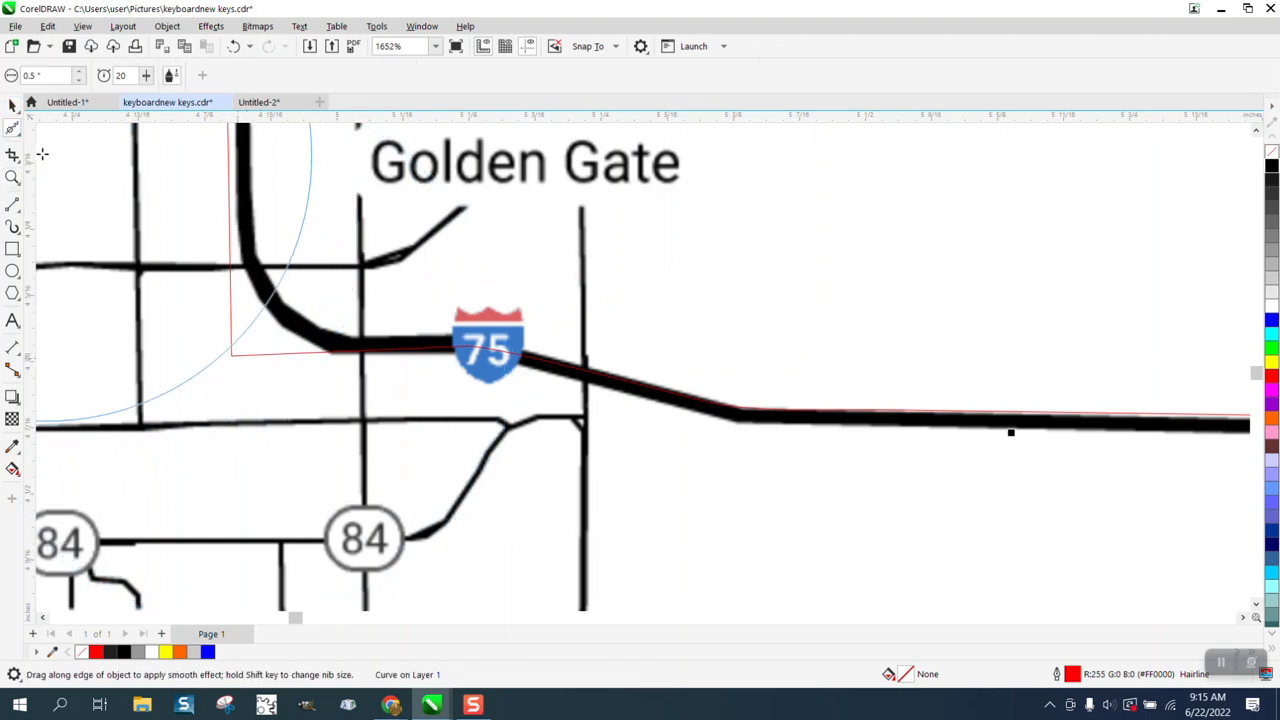
left_click(15, 133)
left_click(52, 127)
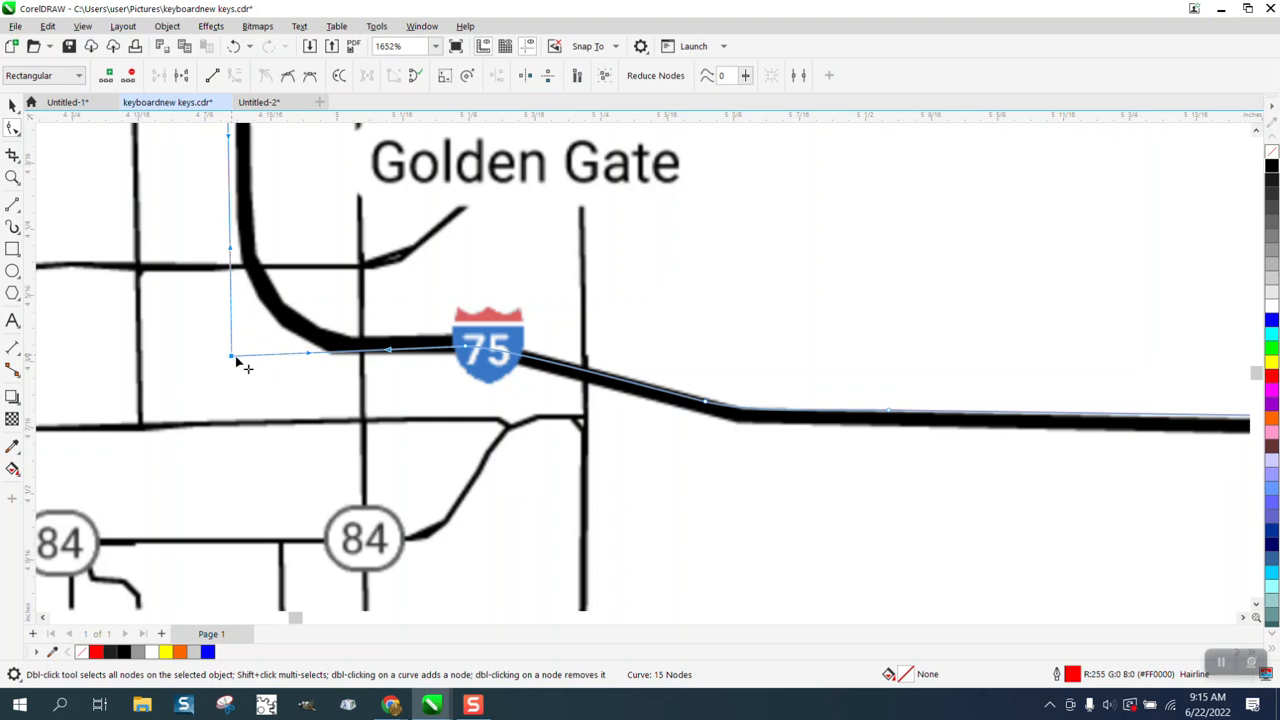
left_click(422, 26)
mouse_move(466, 232)
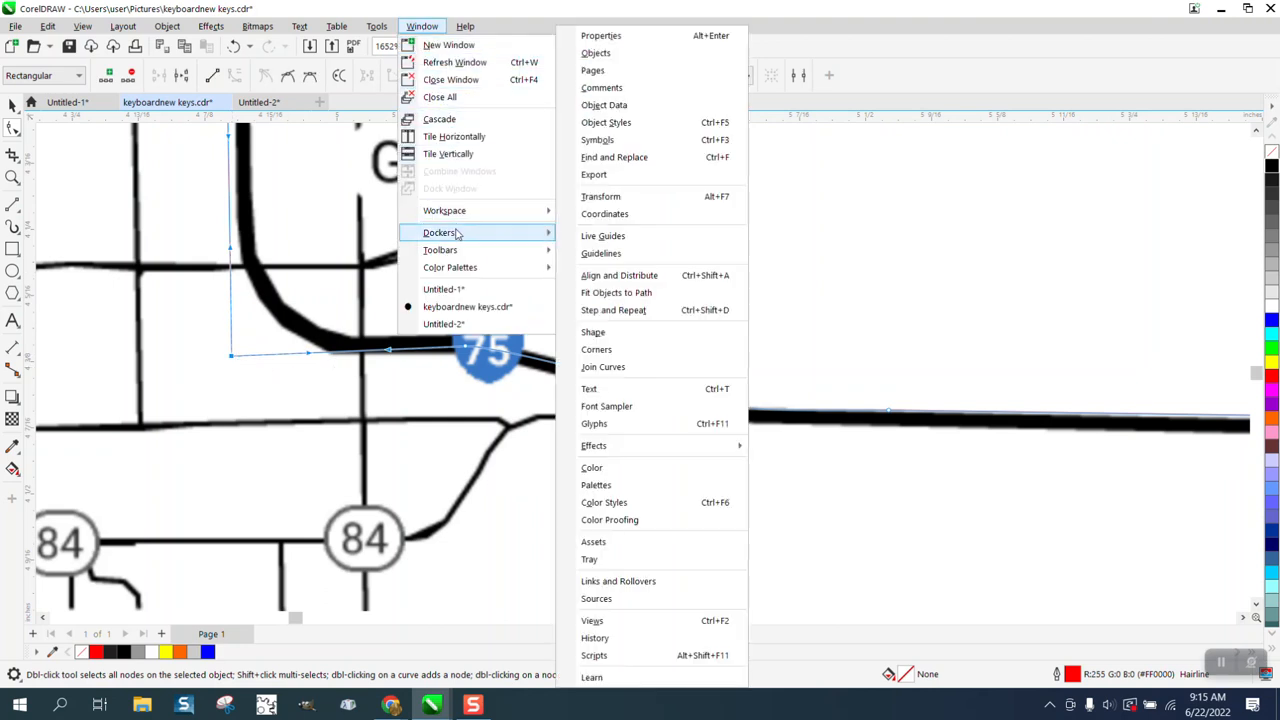
left_click(614, 349)
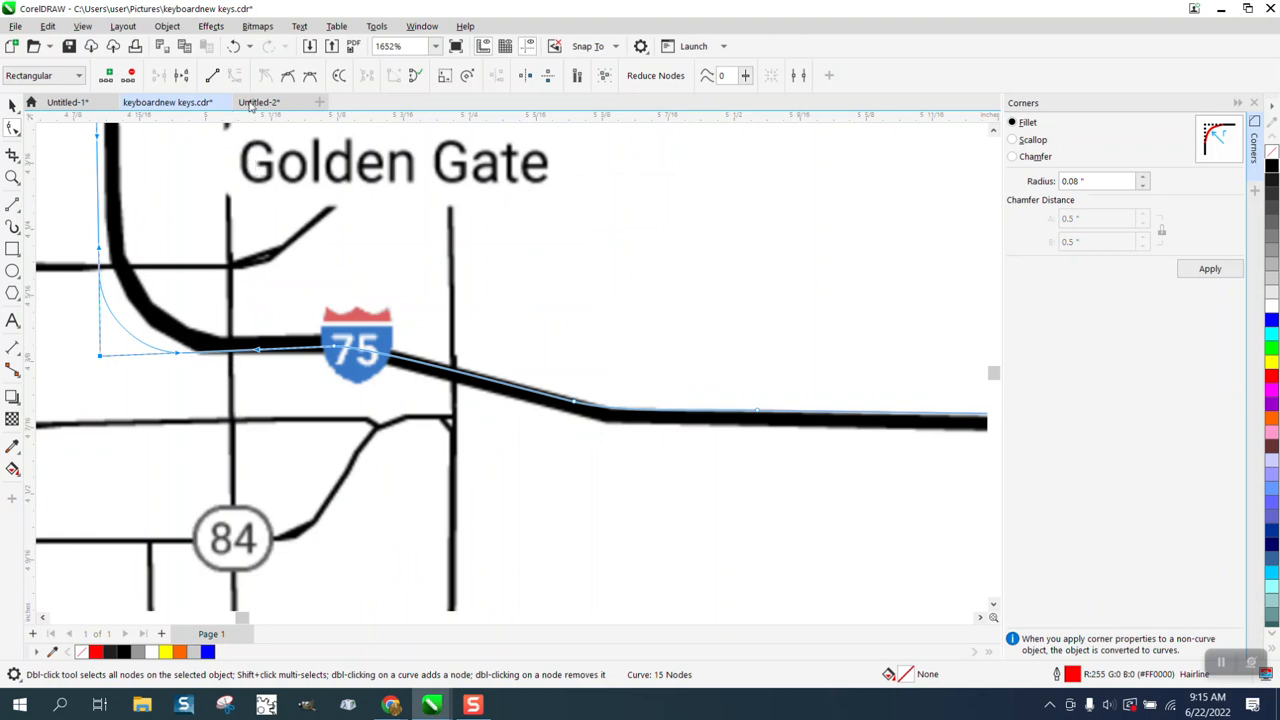
Step: Undo the last move of the traced line and apply a fillet with a 0.1-inch radius to its corner
left_click(234, 48)
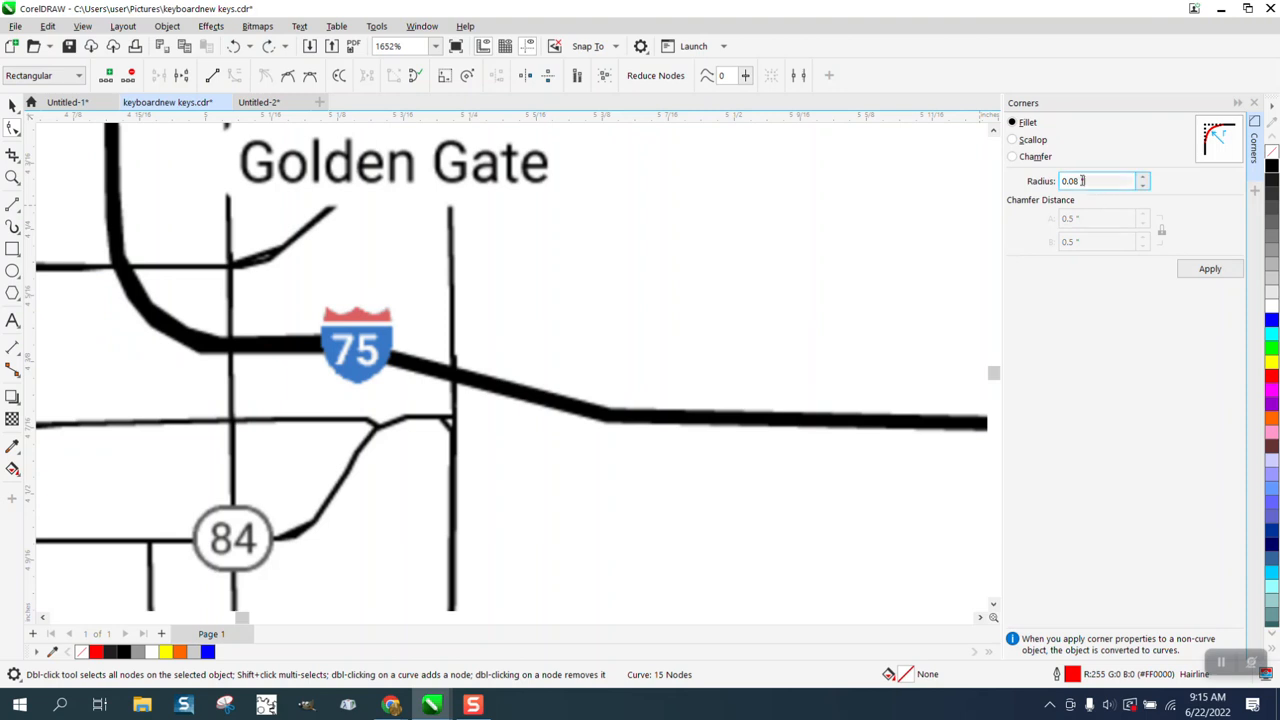
left_click_drag(1130, 181, 1062, 181)
type(".1")
left_click(1209, 271)
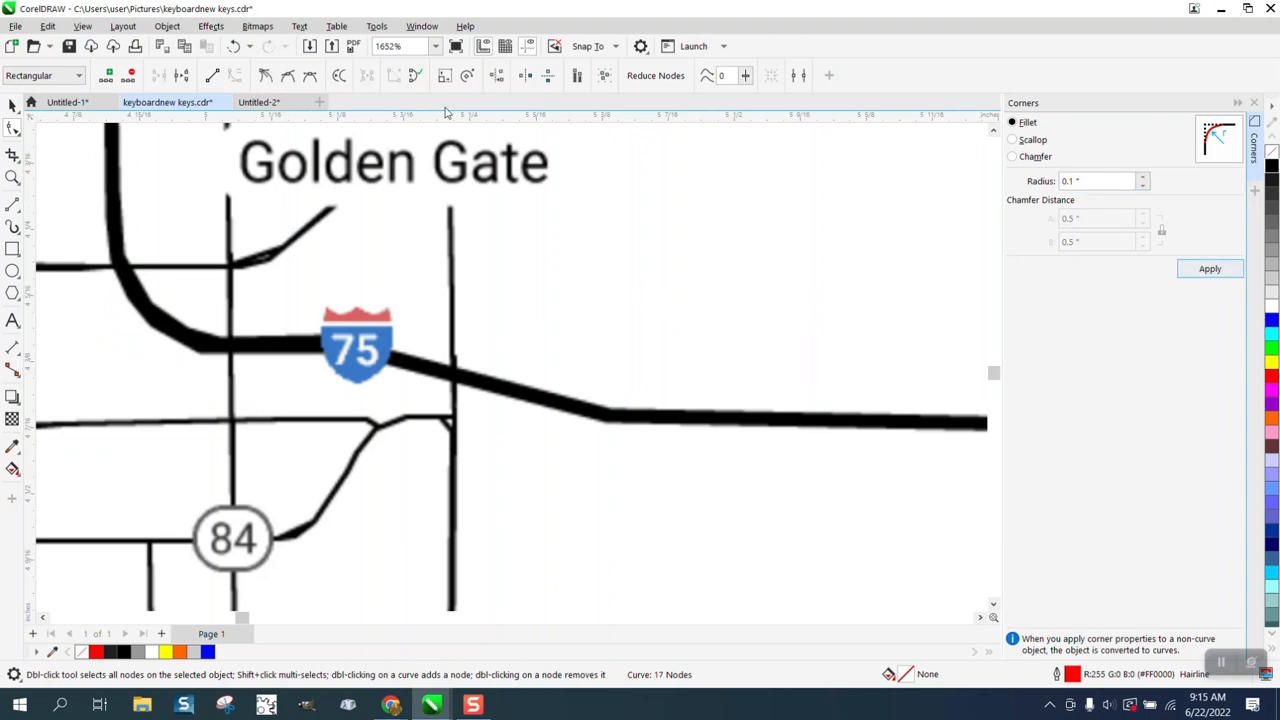
Step: Undo the fillet and several earlier edits to the traced line, and select the whole line with the Pick tool
left_click(233, 50)
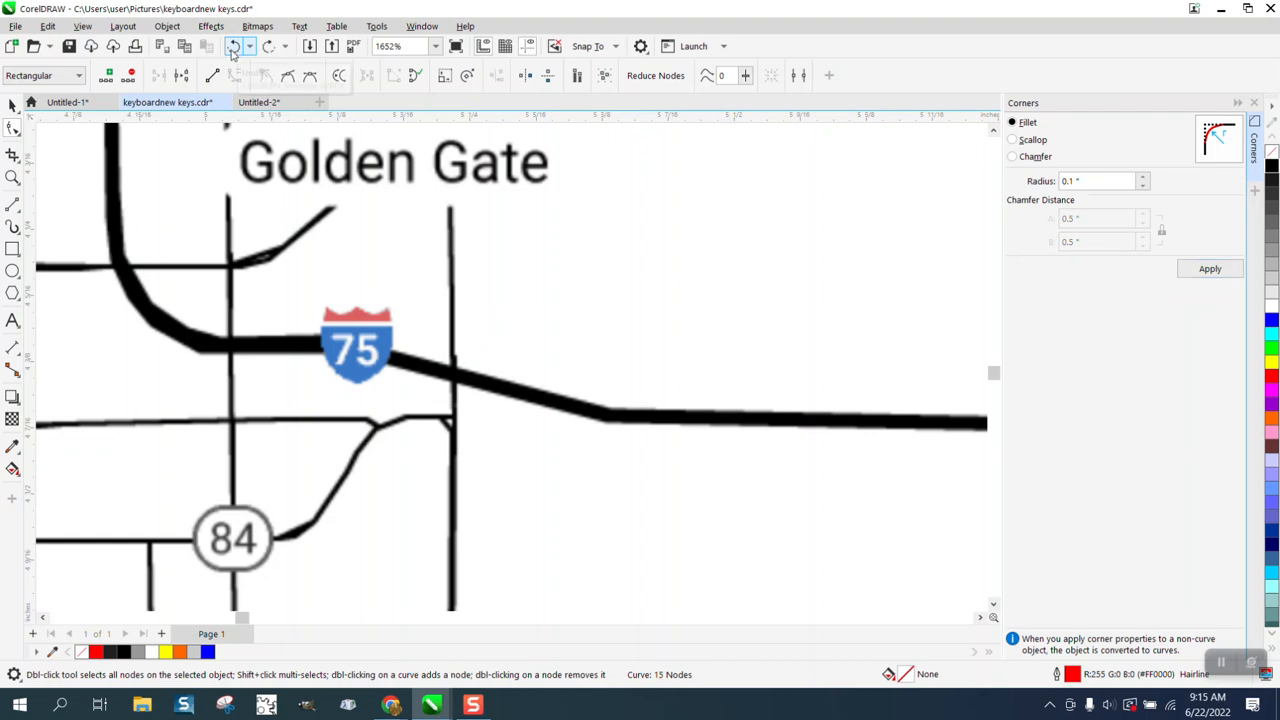
left_click(268, 47)
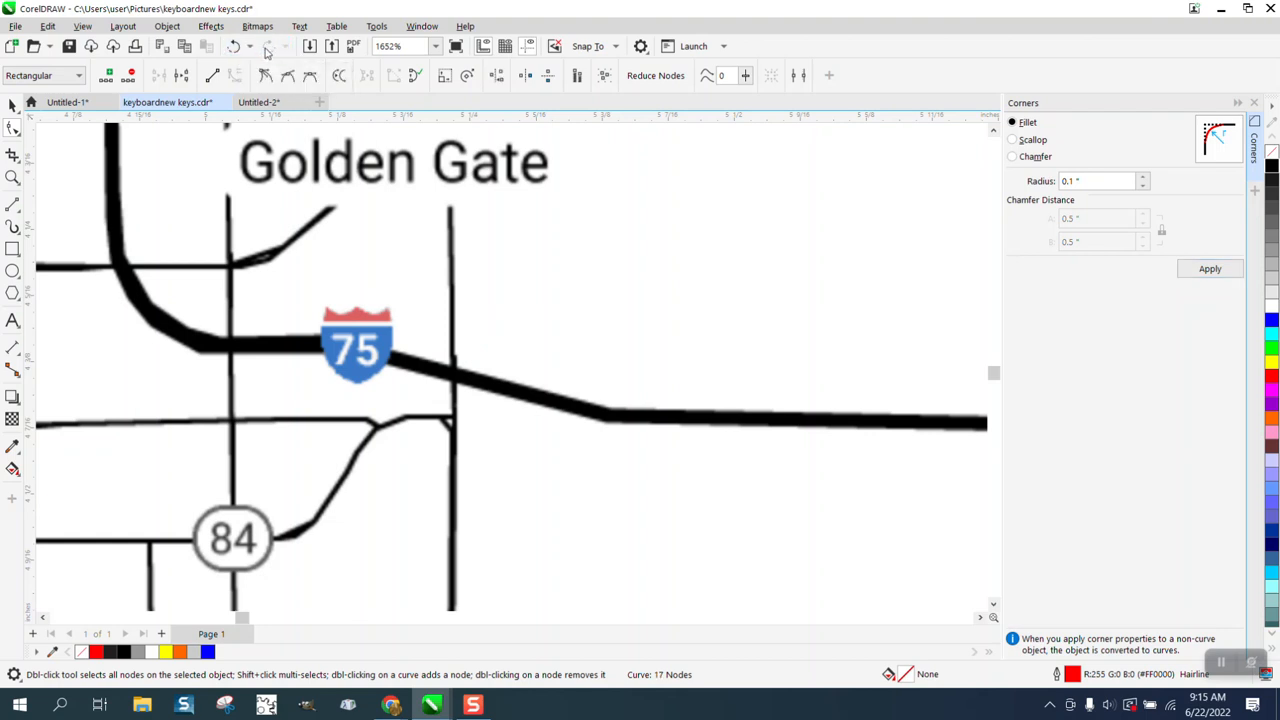
left_click(235, 48)
left_click(236, 49)
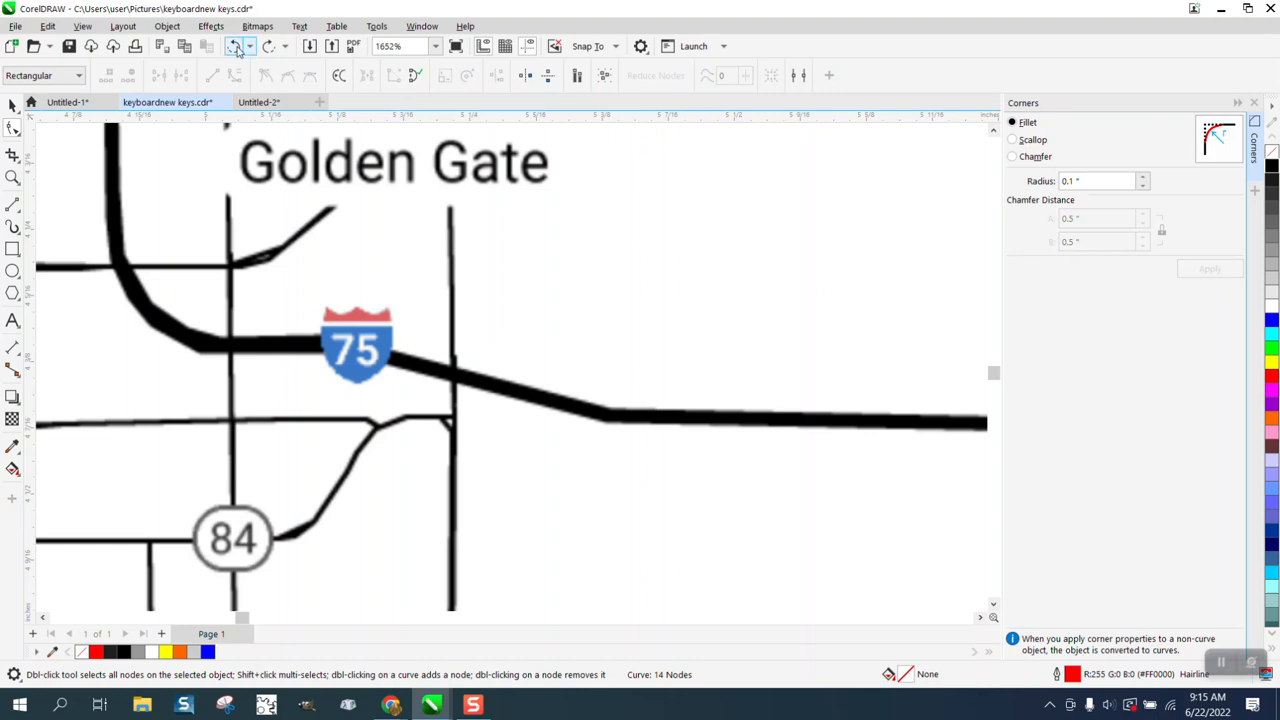
left_click(236, 49)
scroll(426, 380, "down", 3)
scroll(474, 466, "down", 6)
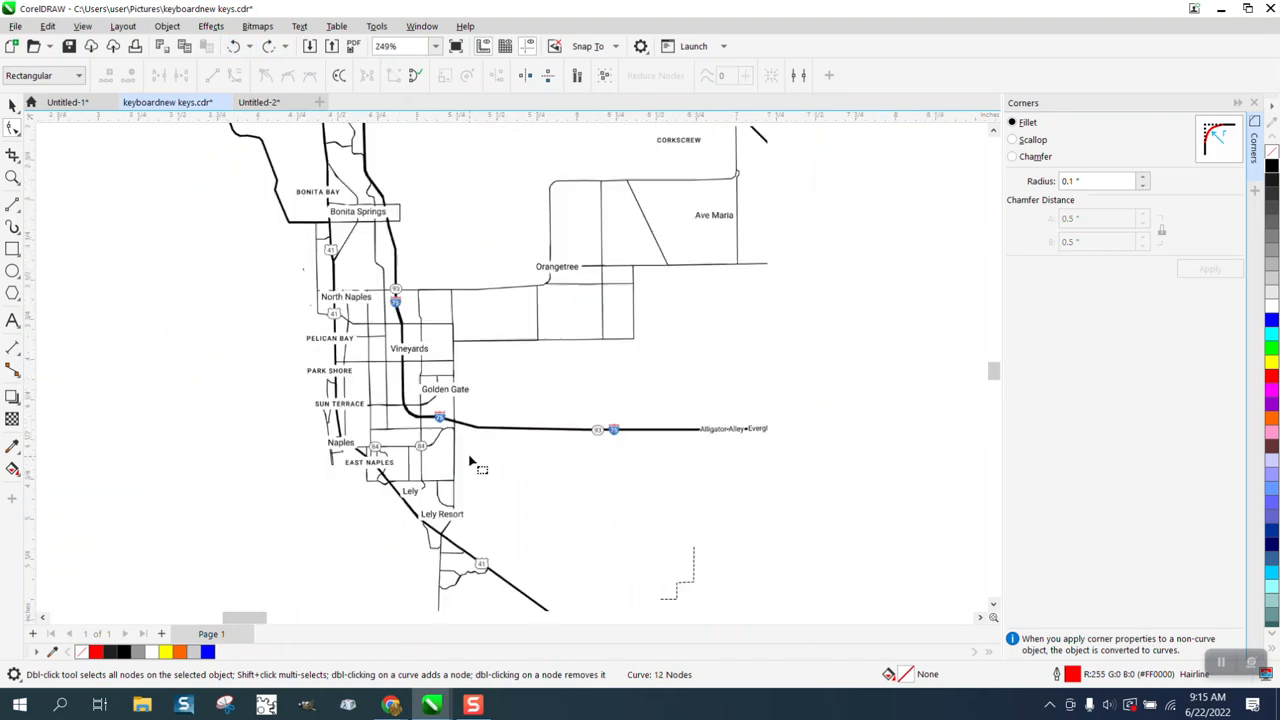
key("space")
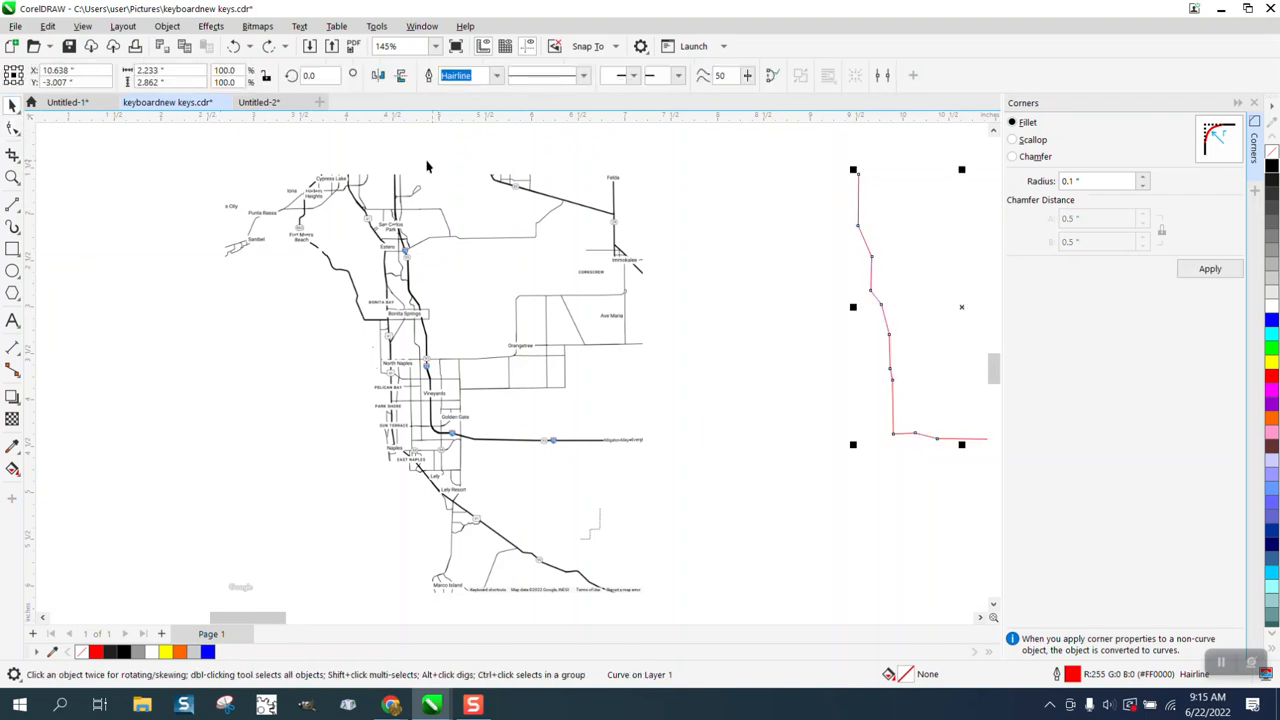
Step: Redo the undone edits and step back through the history until the unfilleted traced line lies on the map
left_click(268, 48)
left_click(268, 48)
left_click(268, 50)
left_click(268, 50)
left_click(268, 50)
left_click(267, 51)
left_click(241, 51)
left_click(241, 56)
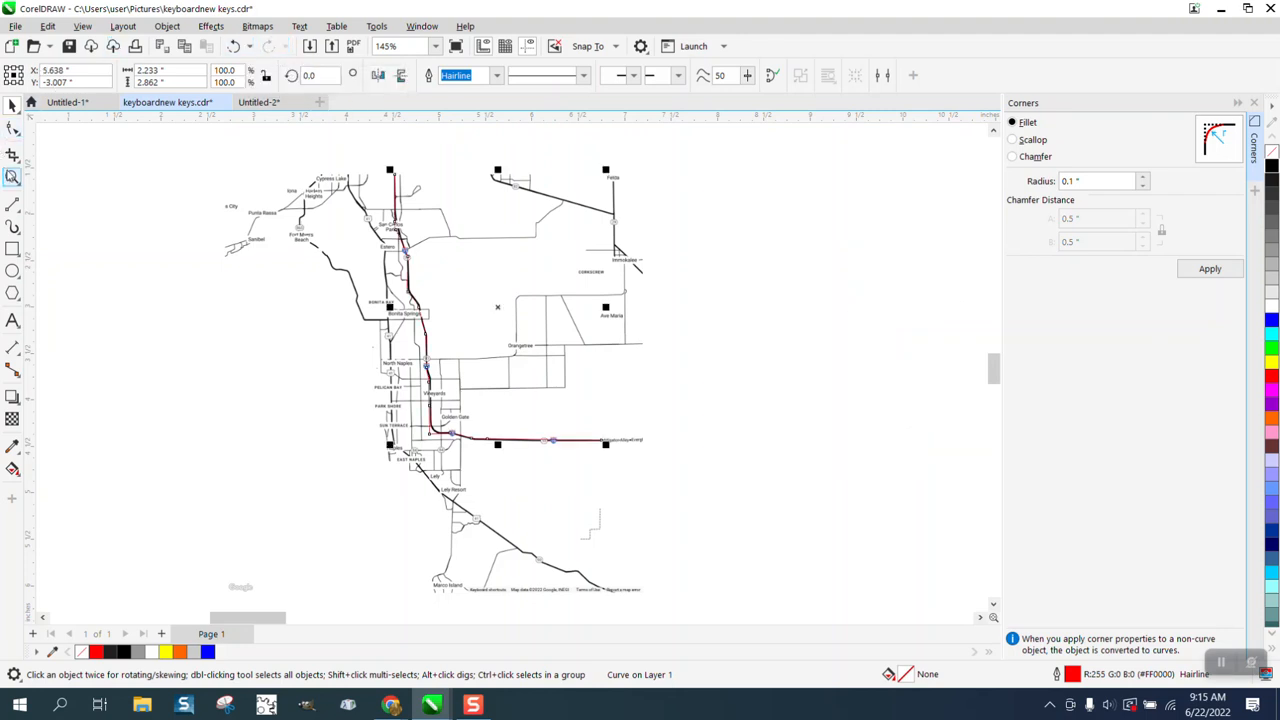
Step: Fillet the traced line's sharp corner near Golden Gate with a 0.1-inch radius and shift the rounded corner's nodes onto the highway
left_click(12, 177)
left_click_drag(405, 398, 502, 464)
left_click(12, 127)
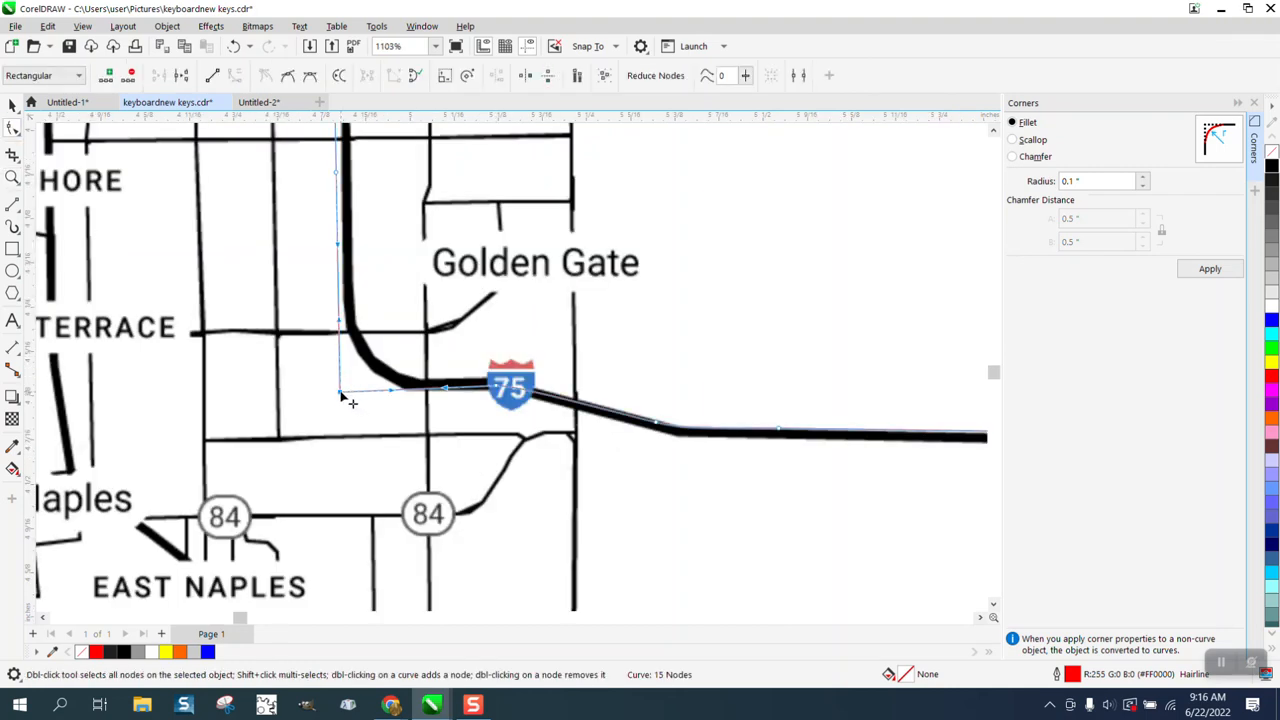
left_click(1208, 272)
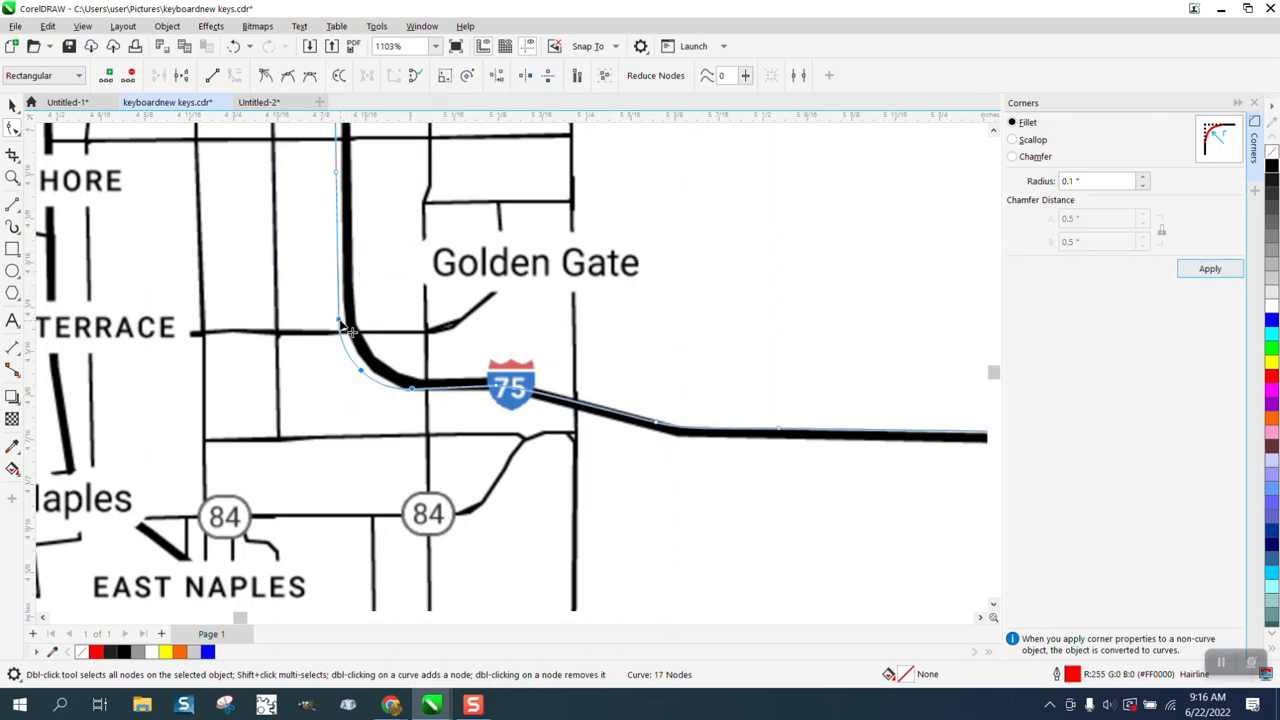
left_click_drag(346, 329, 360, 332)
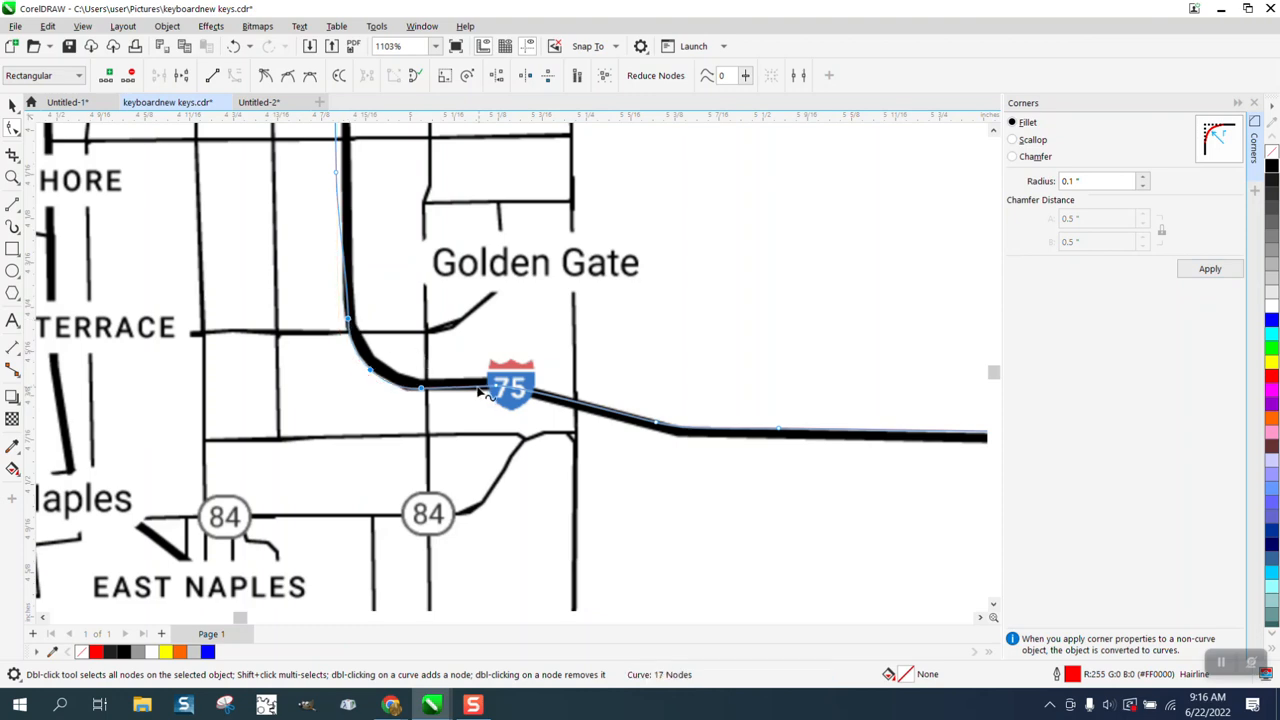
Step: Move the traced line's nodes just below and above the Vineyards label onto the highway
scroll(470, 390, "down", 2)
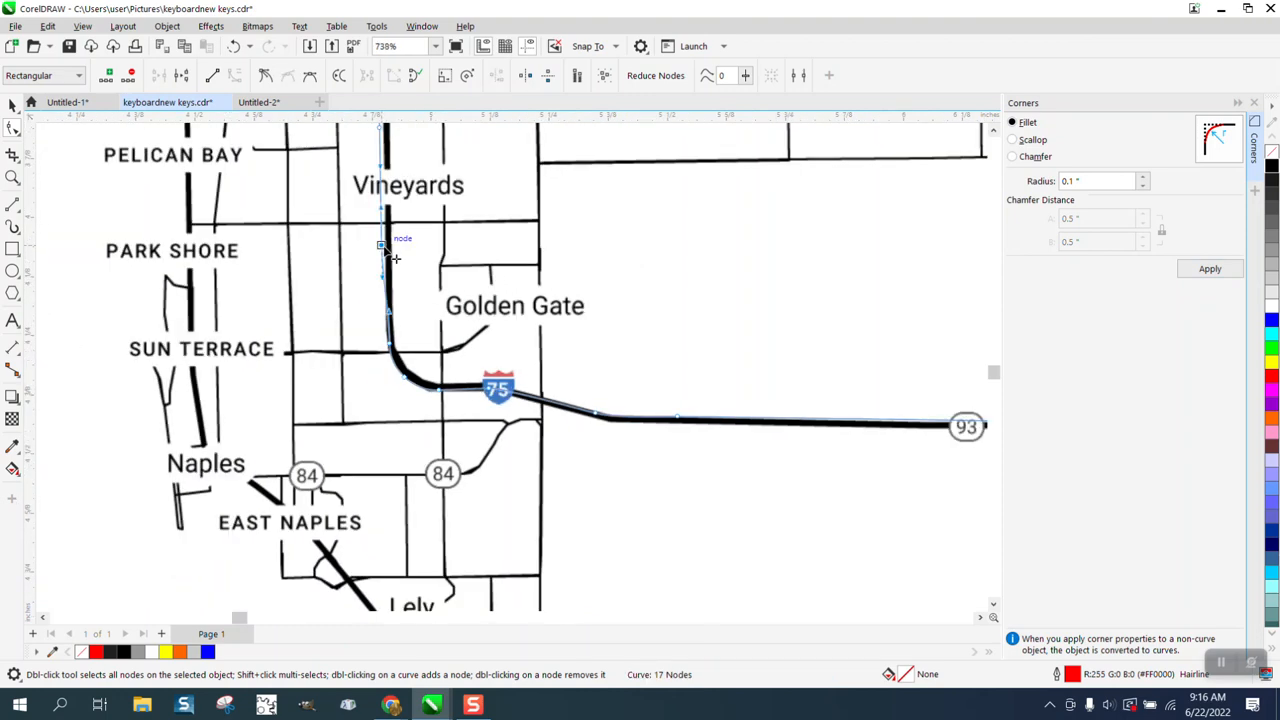
left_click_drag(381, 245, 389, 245)
scroll(449, 283, "down", 2)
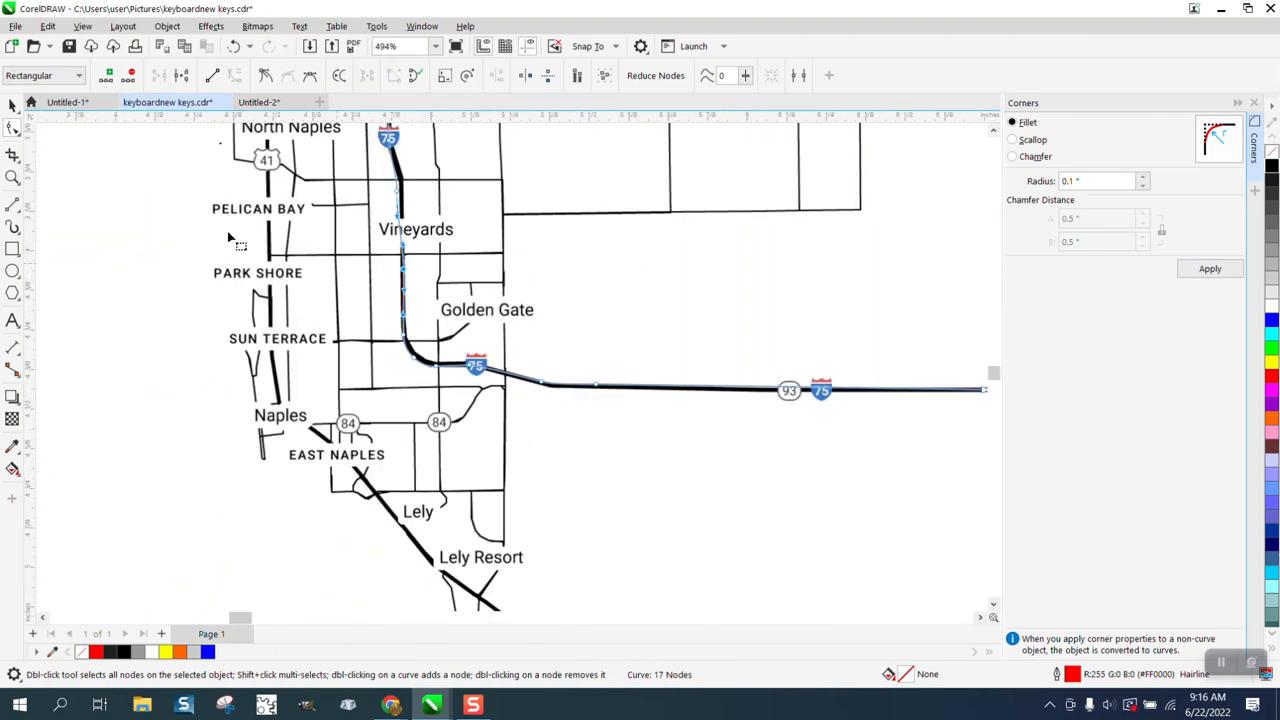
left_click_drag(371, 148, 527, 296)
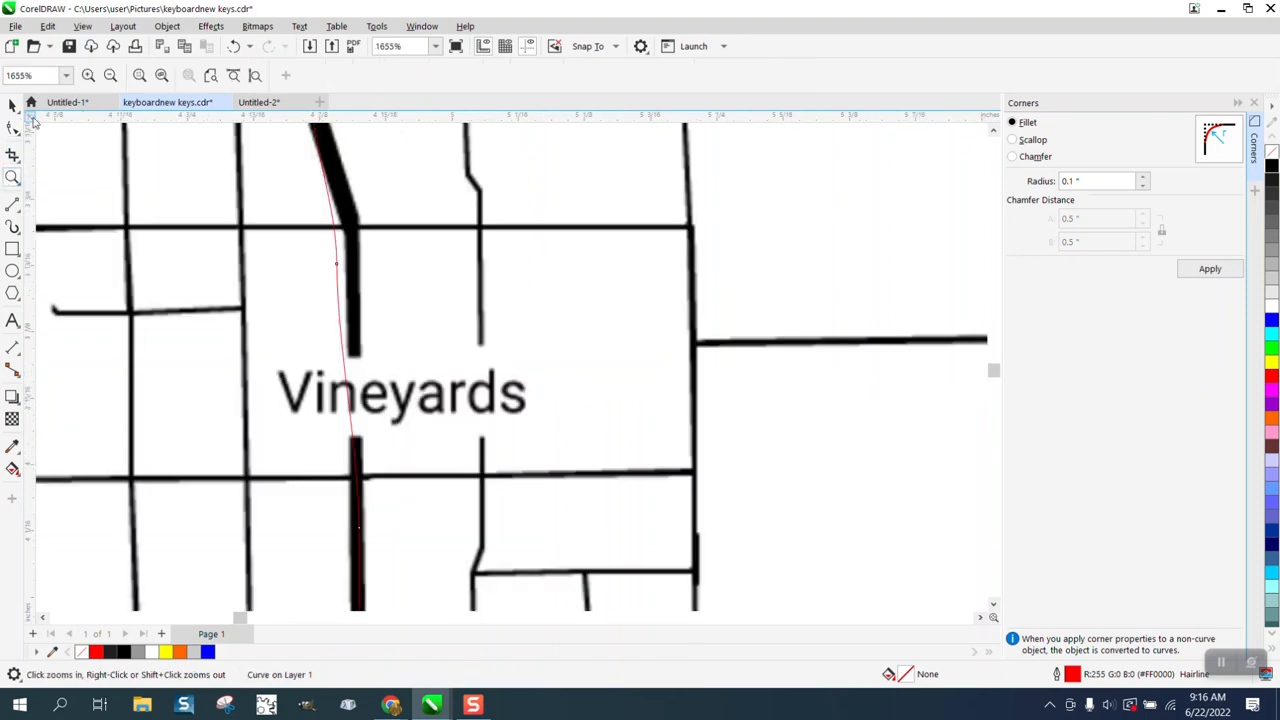
left_click(13, 129)
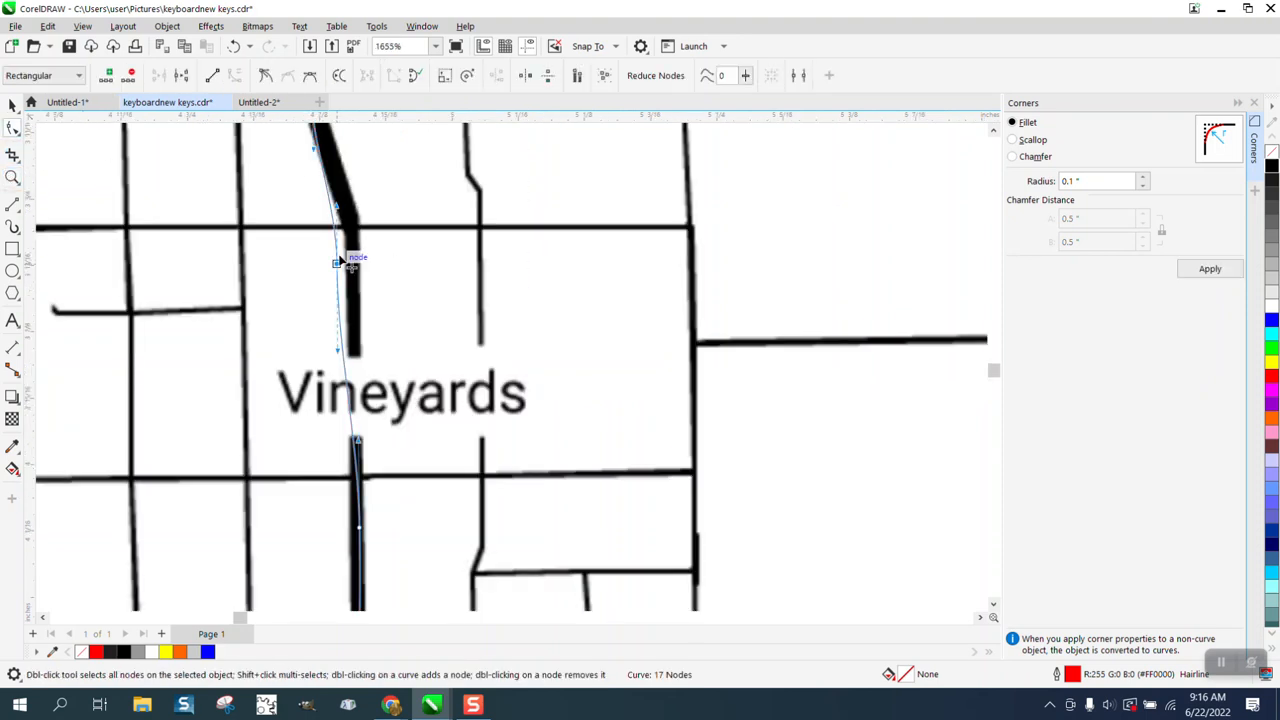
left_click_drag(345, 257, 359, 247)
scroll(359, 247, "down", 6)
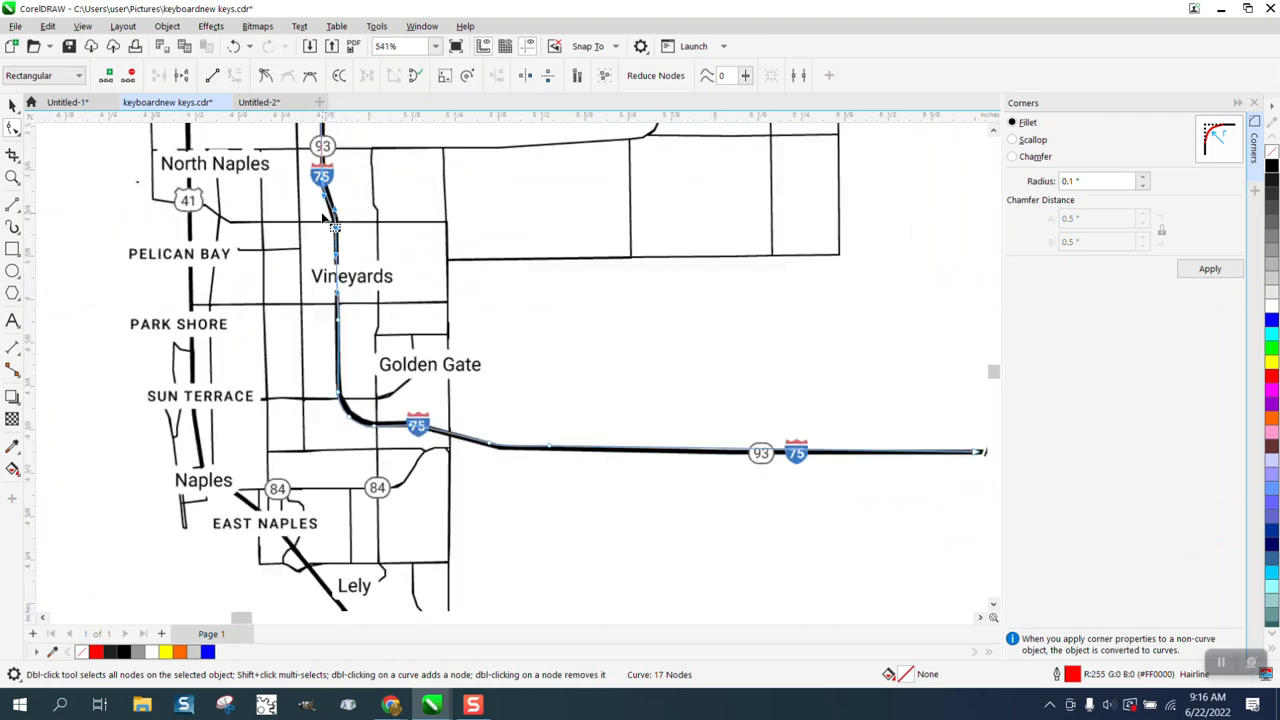
Step: Try outline widths of 1.0, 3.0 and 2.0 points on the traced highway line in the Outline Pen settings
scroll(322, 214, "down", 2)
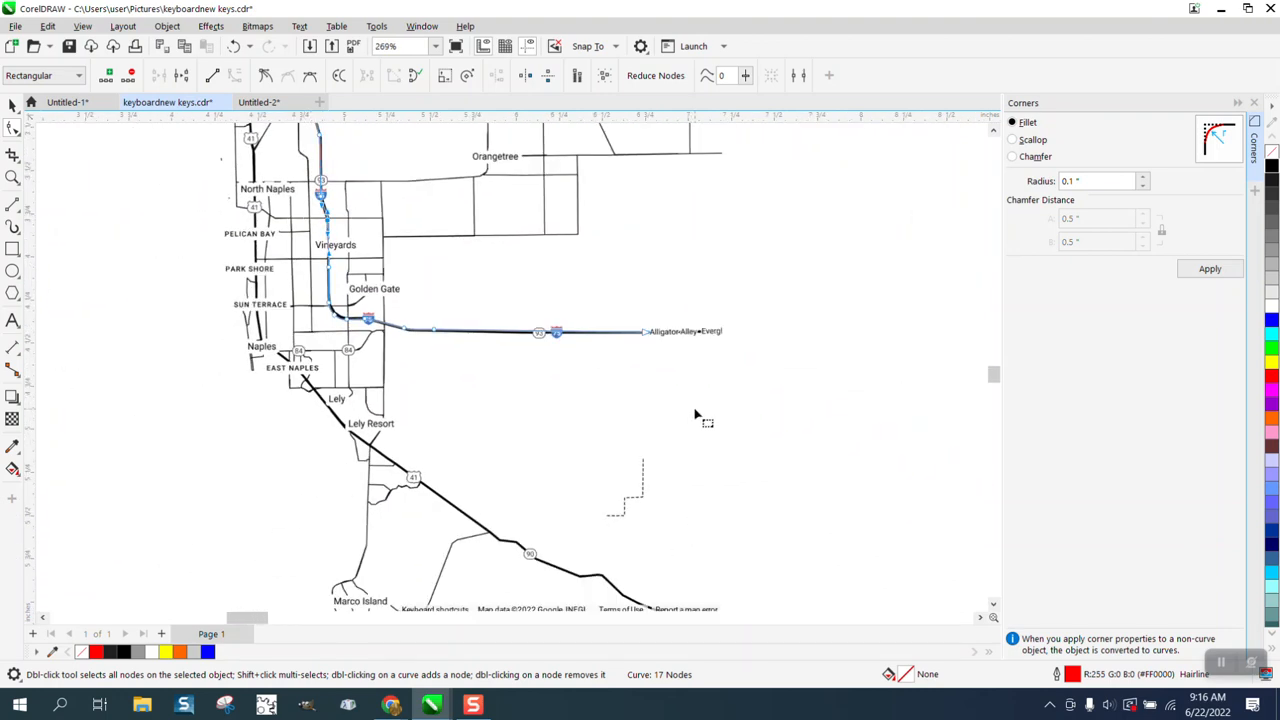
double_click(1071, 677)
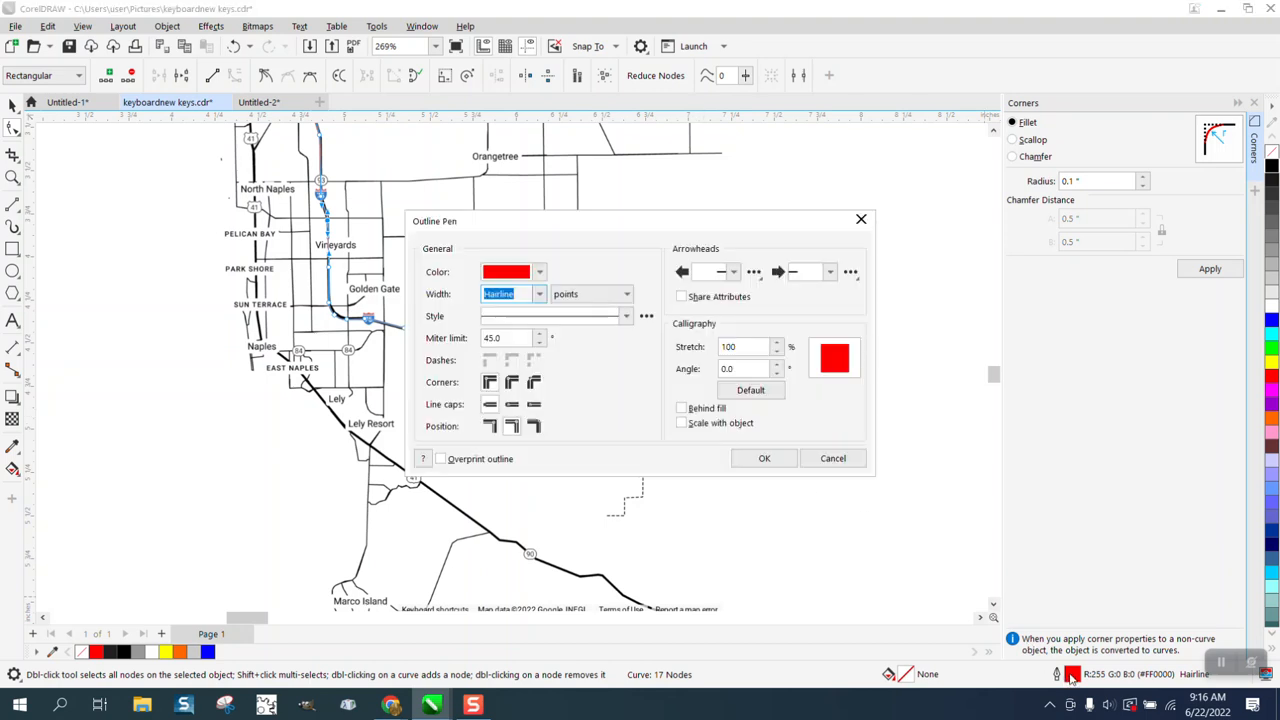
left_click(539, 295)
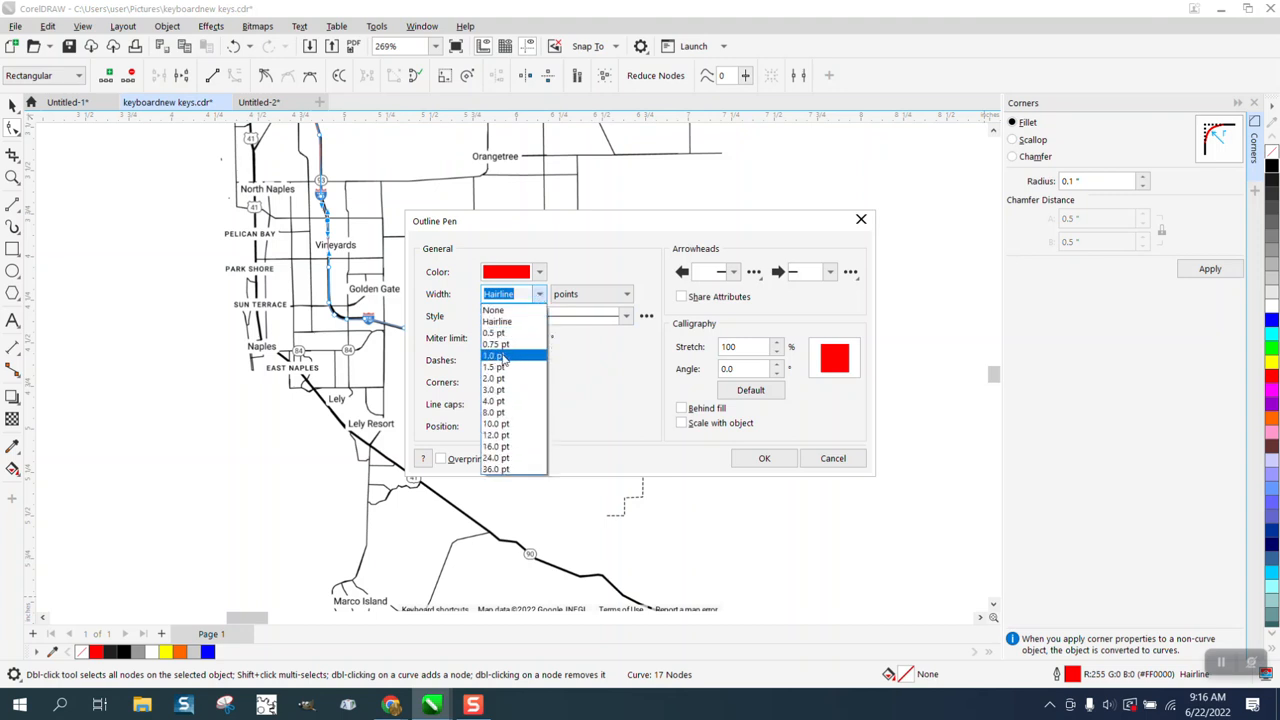
left_click(503, 356)
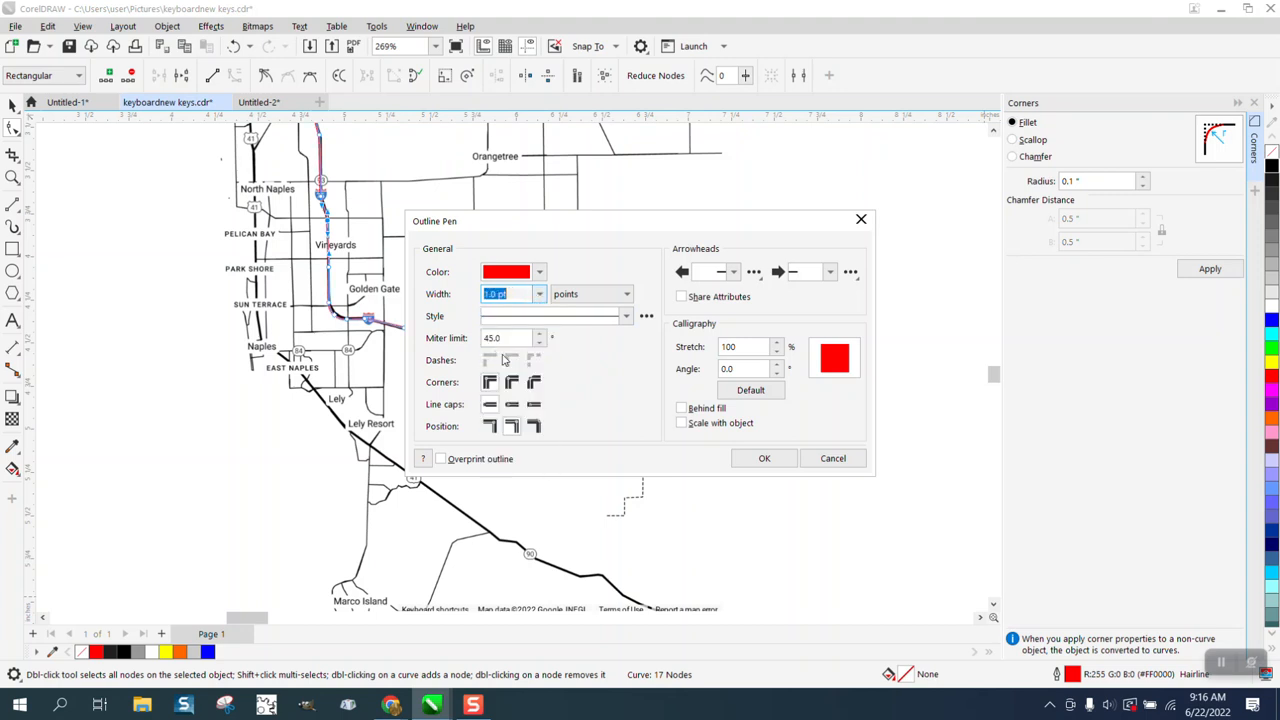
left_click(539, 294)
left_click(497, 391)
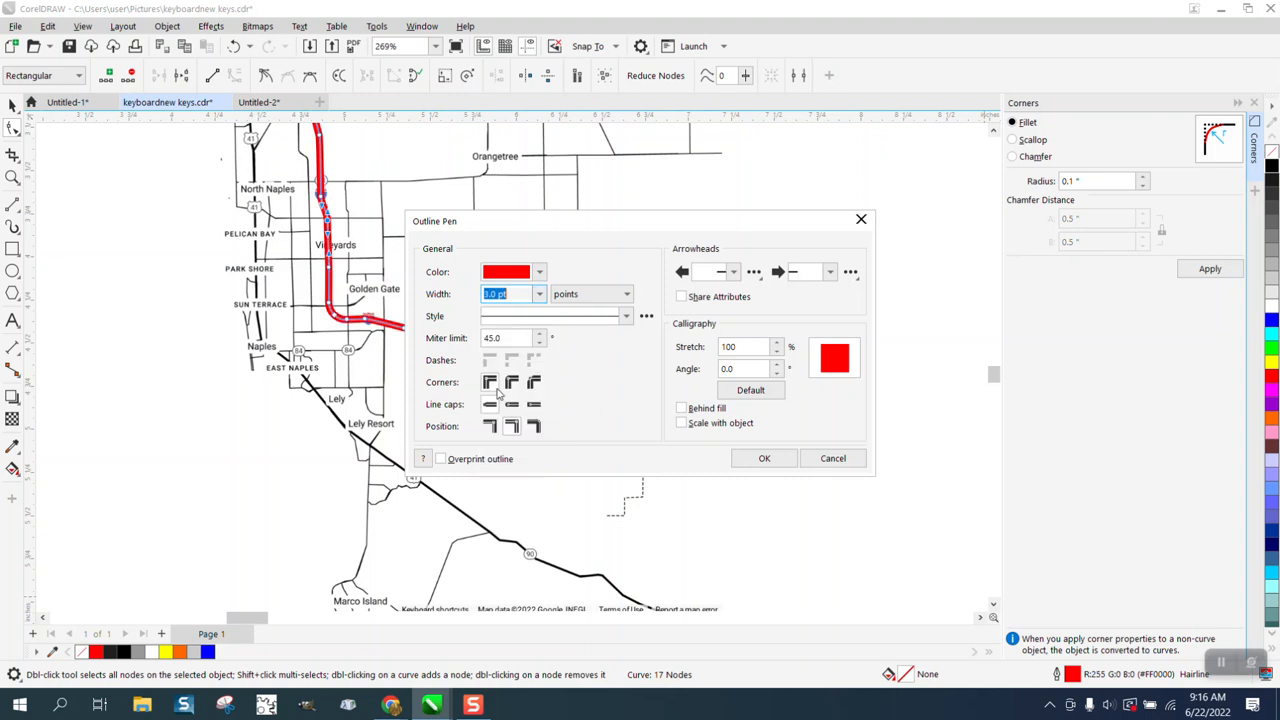
left_click(540, 294)
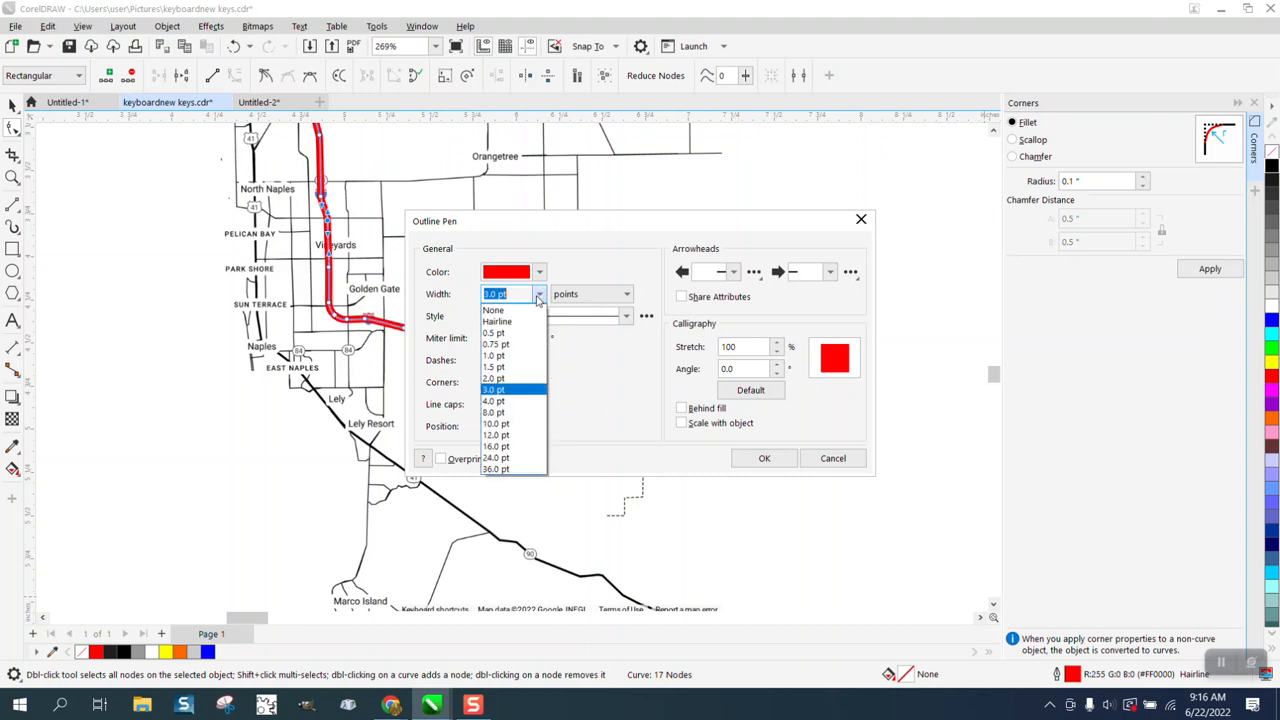
left_click(498, 377)
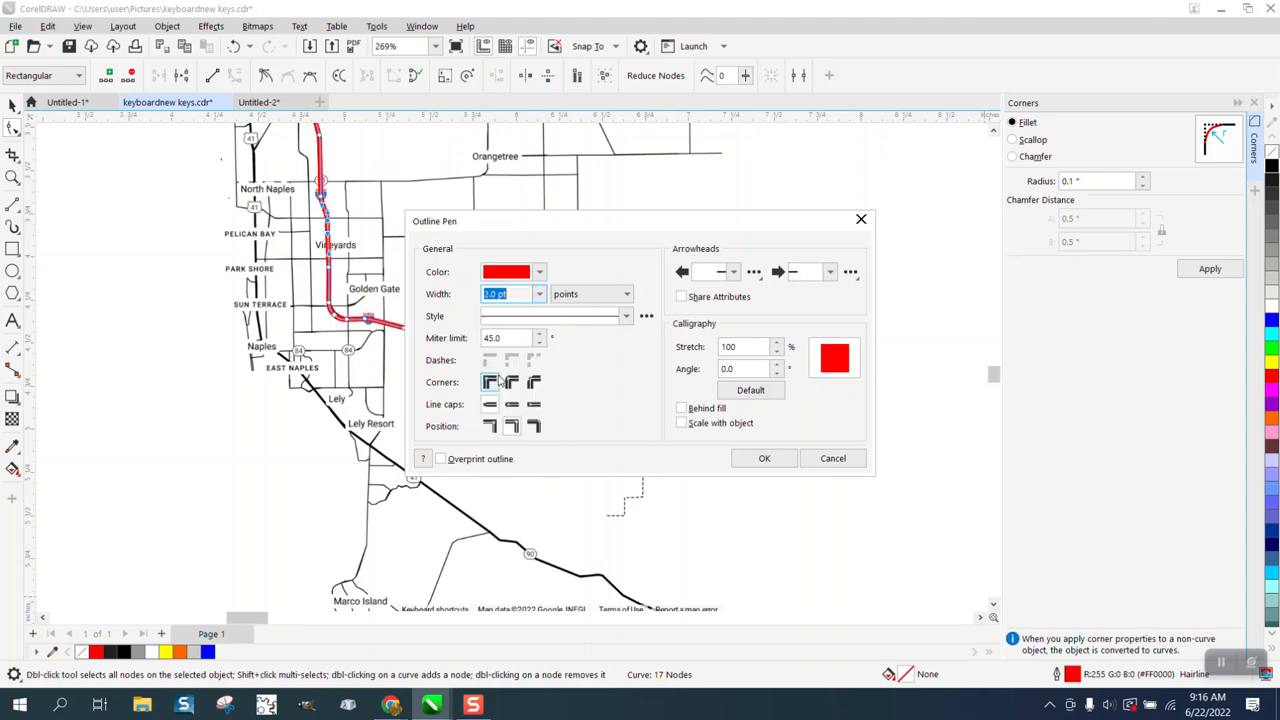
Step: Set the traced highway line's outline width to 2.5 points and apply it
left_click(540, 294)
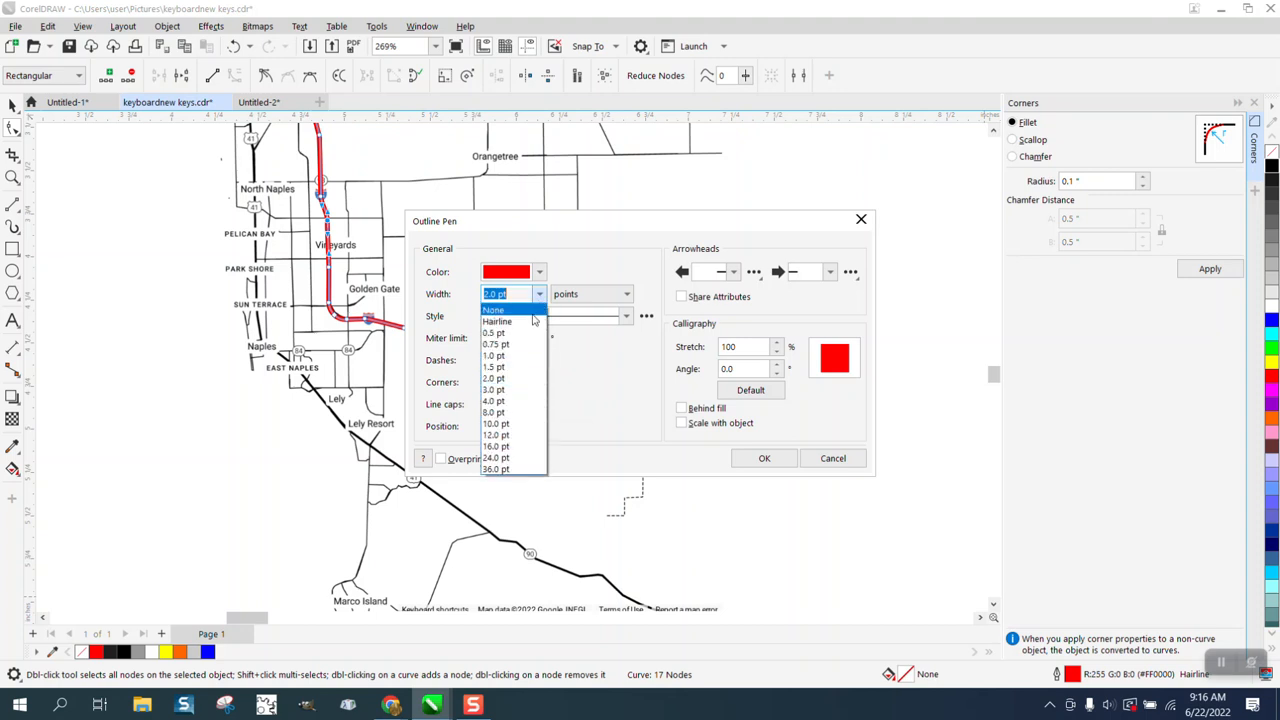
left_click(513, 296)
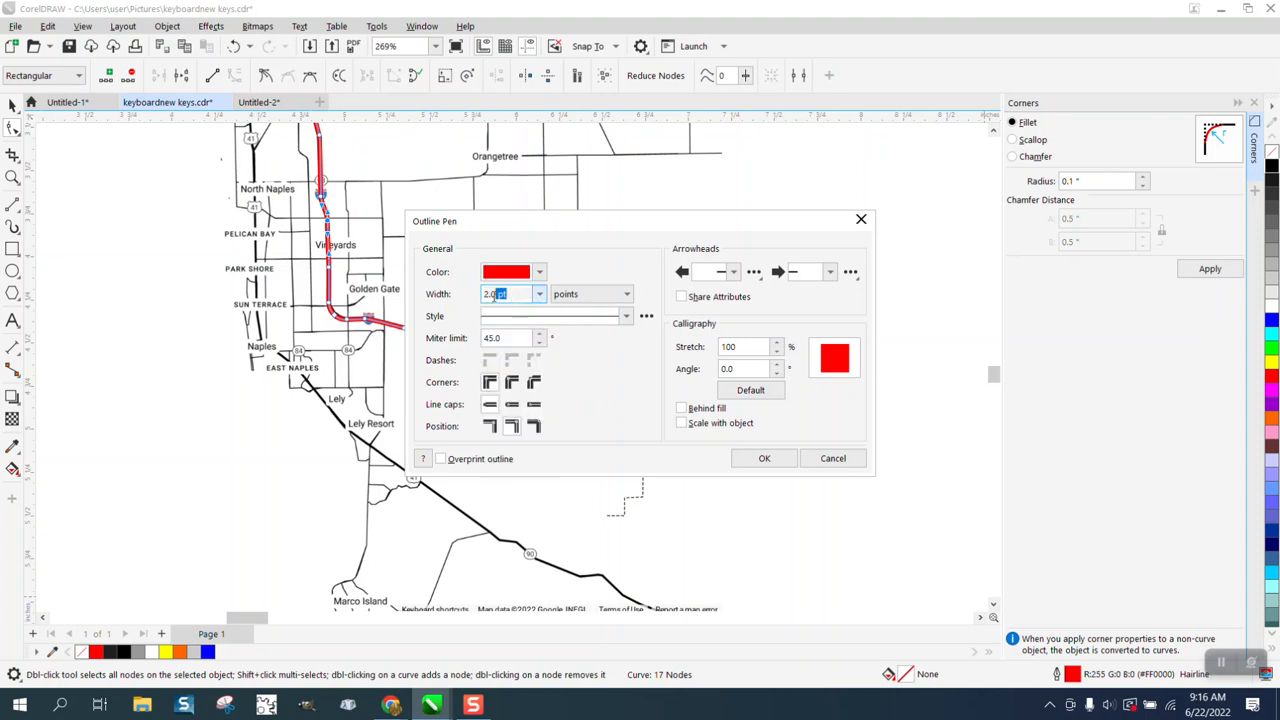
type("2.5")
key("Return")
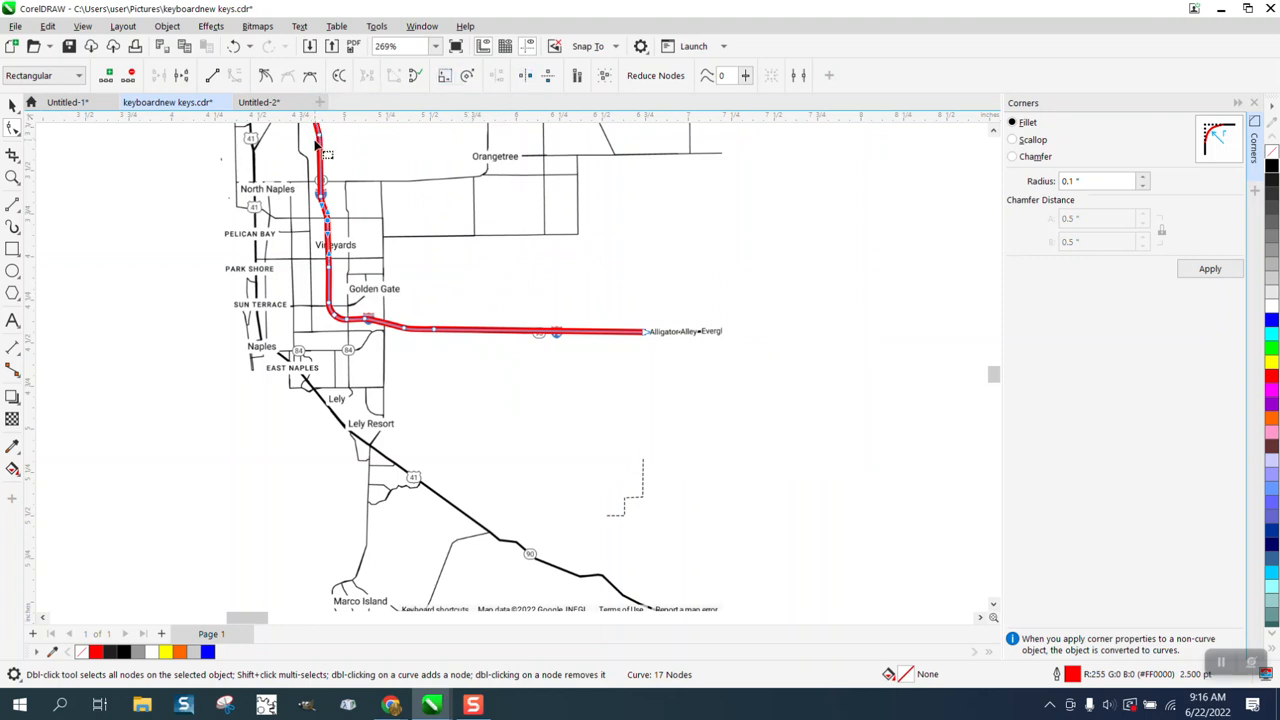
Step: Set the traced highway line's outline width to 2.0 points and make the outline scale with the object
left_click(12, 106)
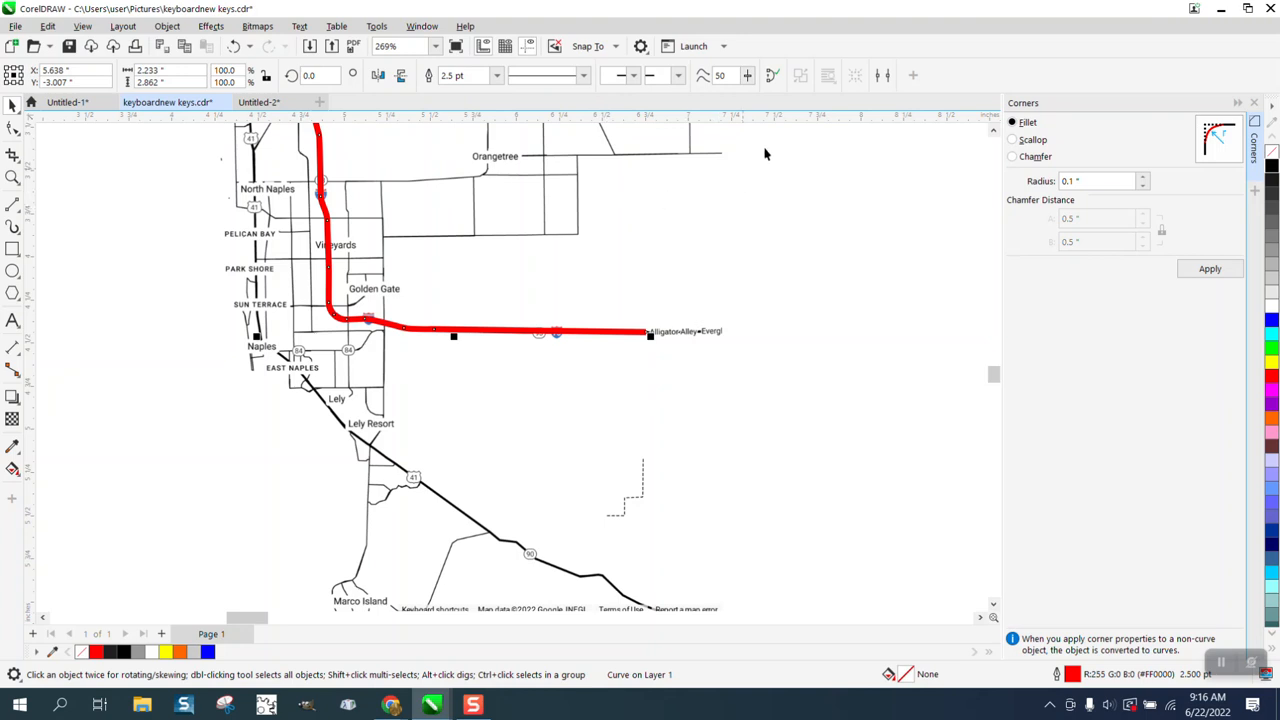
double_click(1070, 674)
left_click(539, 294)
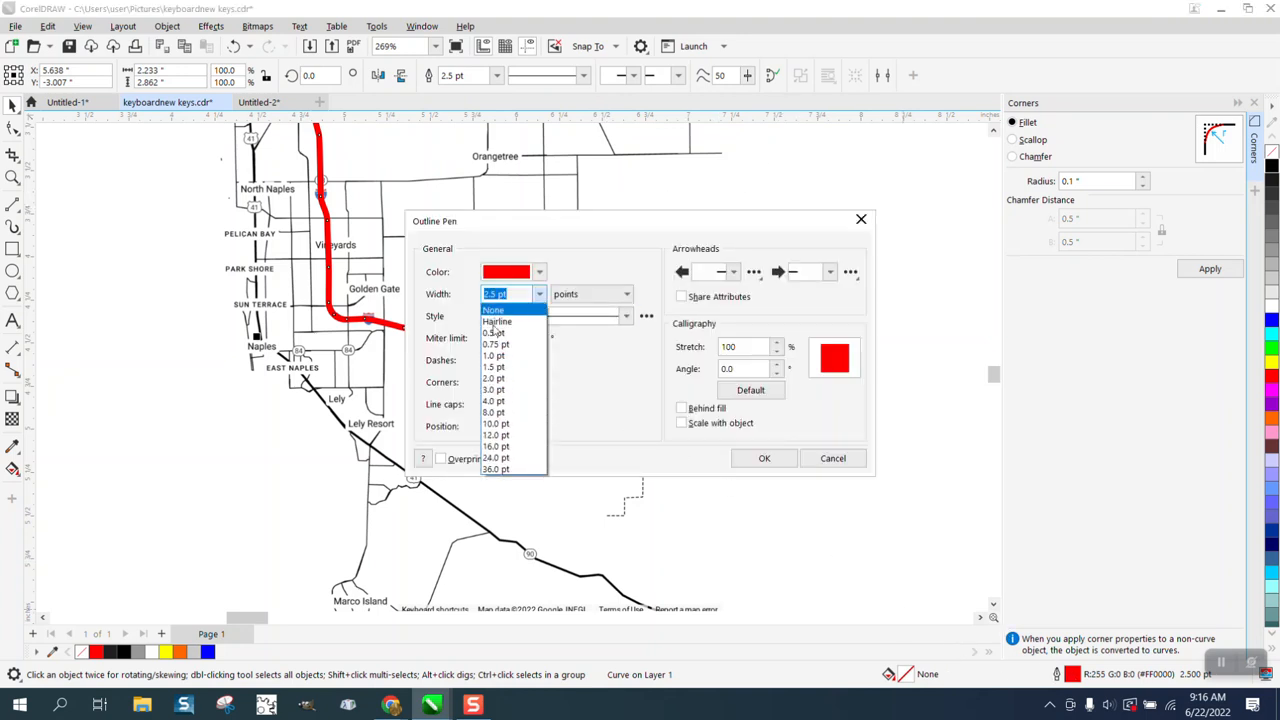
left_click(494, 378)
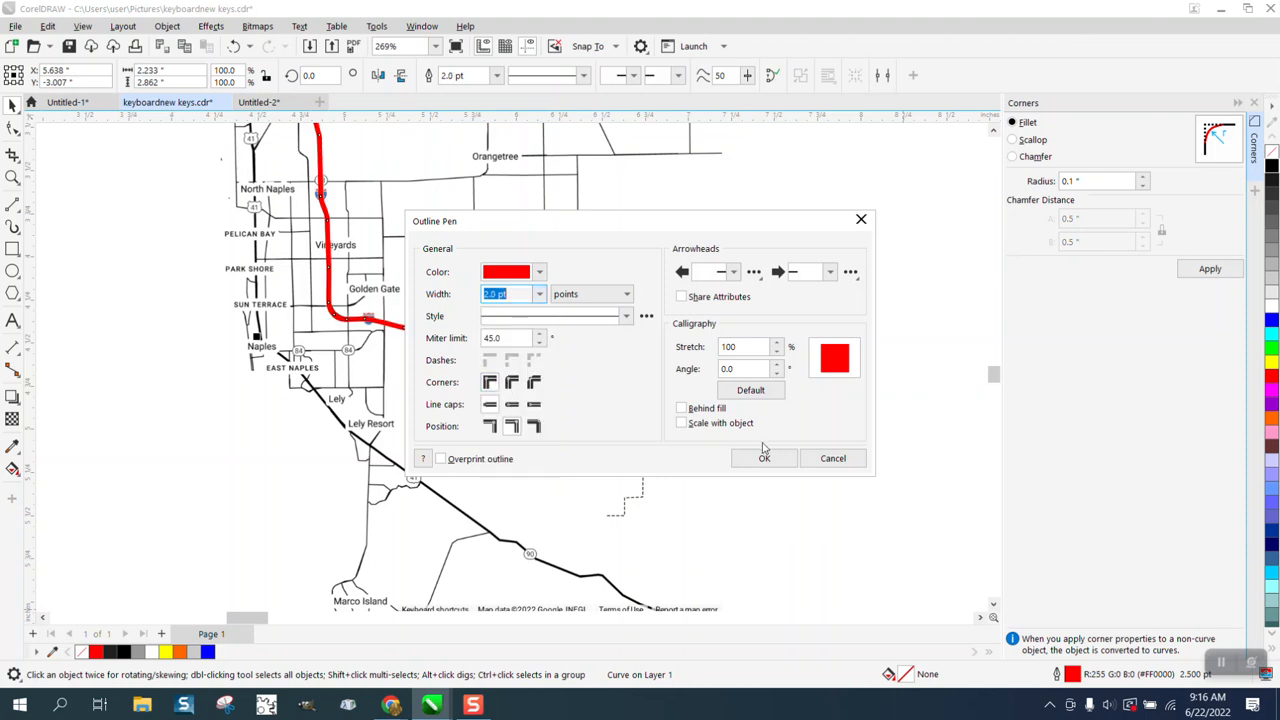
left_click(682, 424)
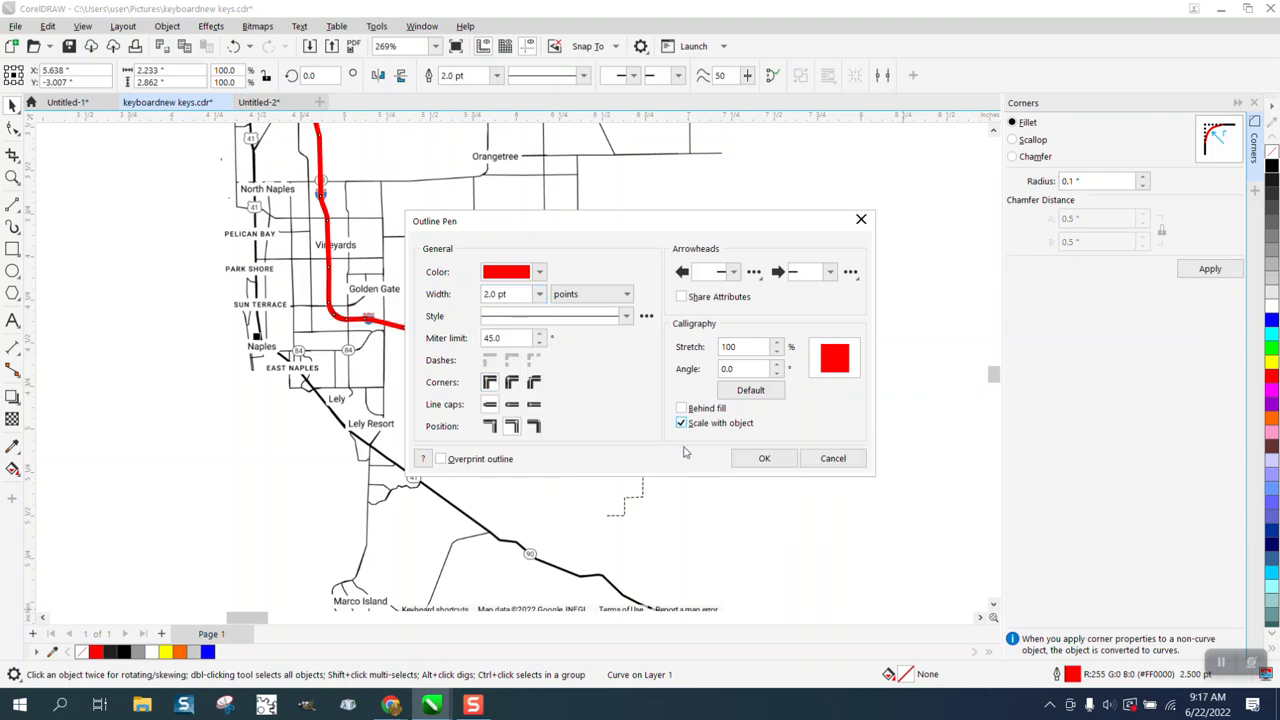
left_click(762, 460)
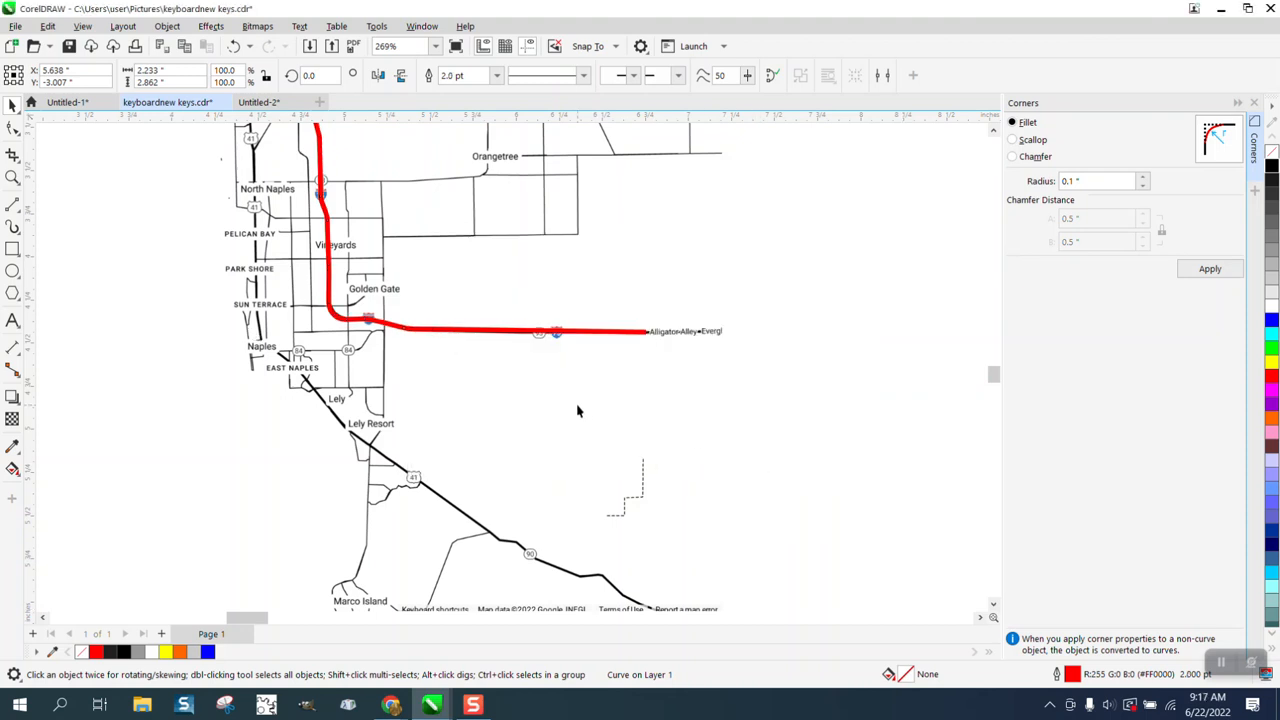
Step: Trace Highway 82 up to its Highway 29 junction, and Highway 29 from Felda past Immokalee, with hairline 2-point lines
scroll(577, 410, "down", 5)
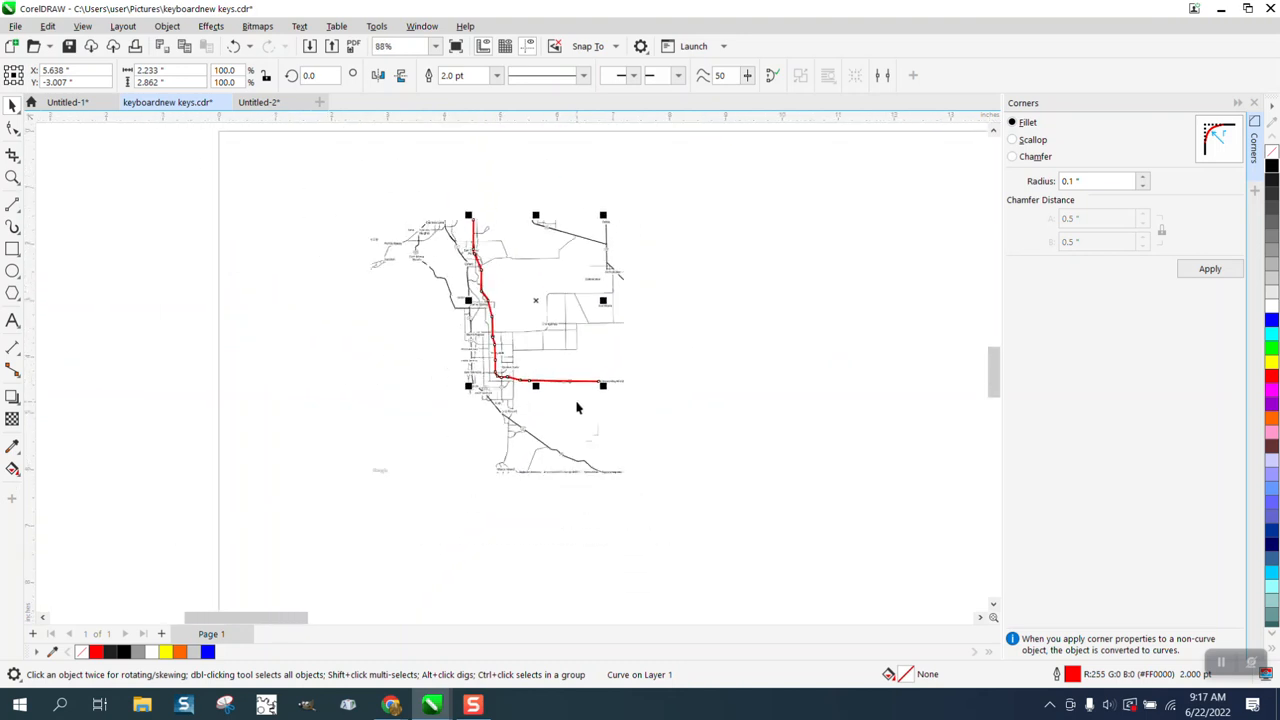
left_click(13, 177)
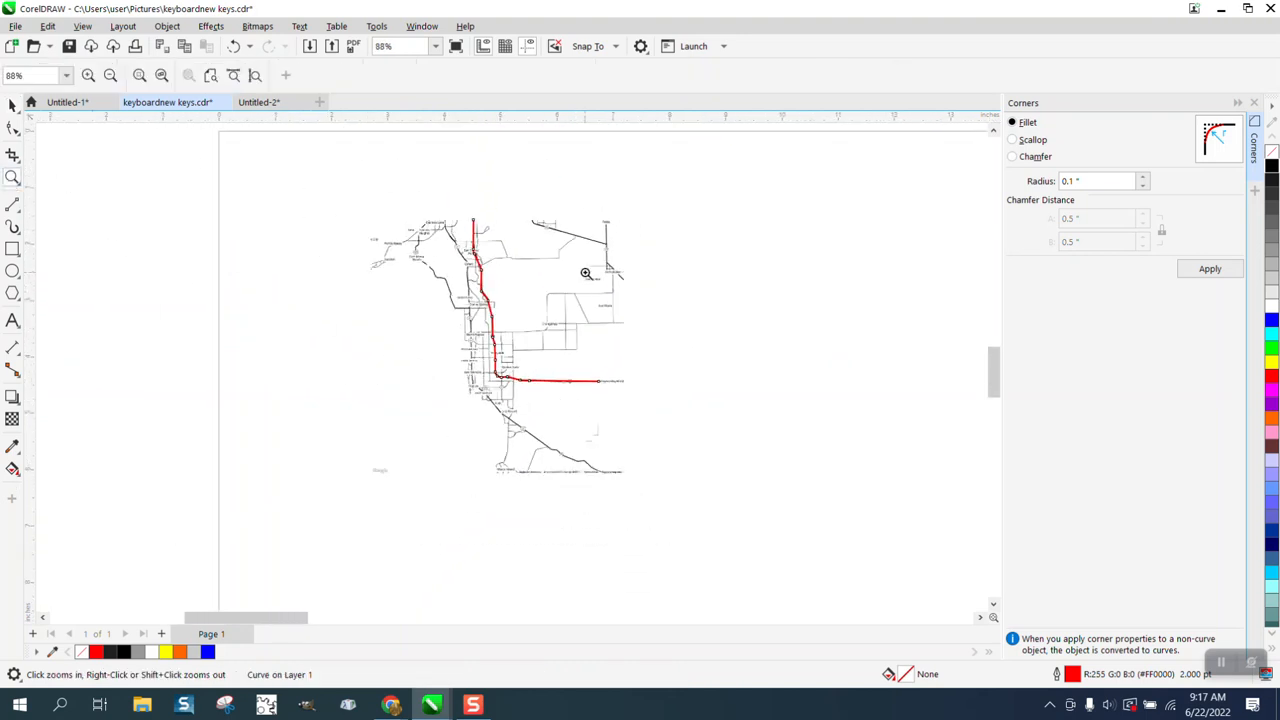
left_click_drag(699, 324, 700, 323)
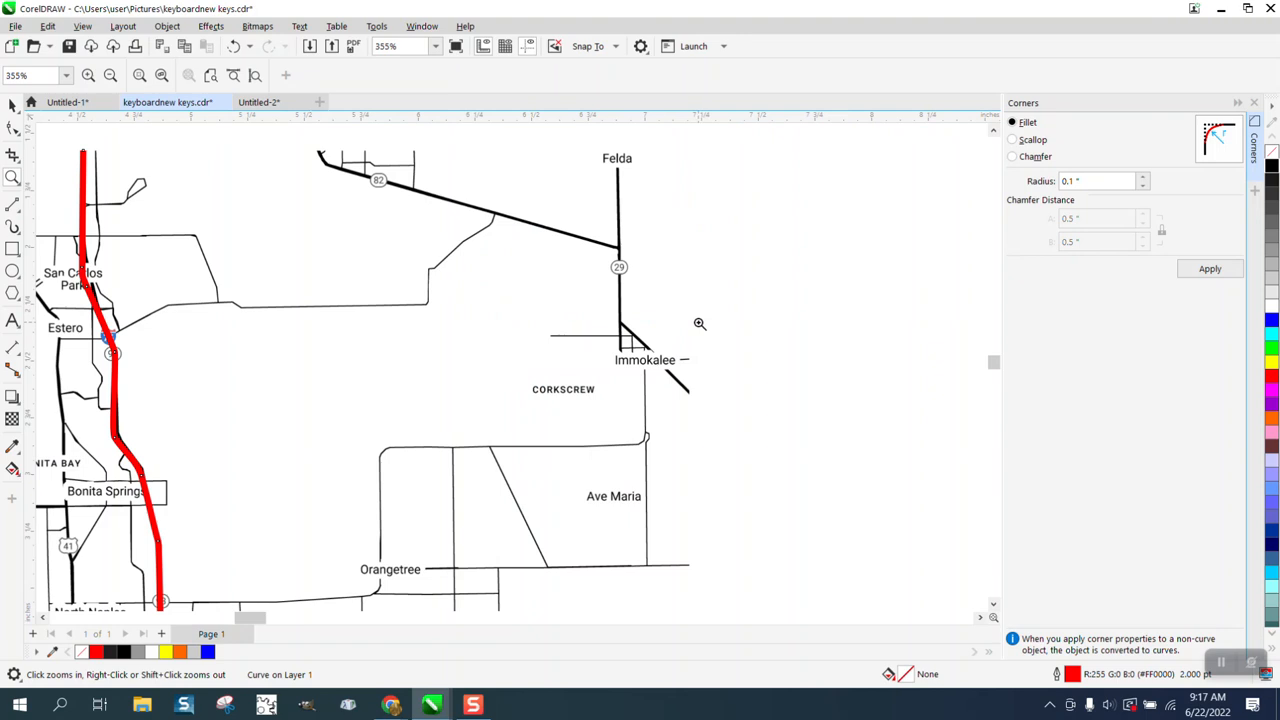
scroll(699, 324, "down", 2)
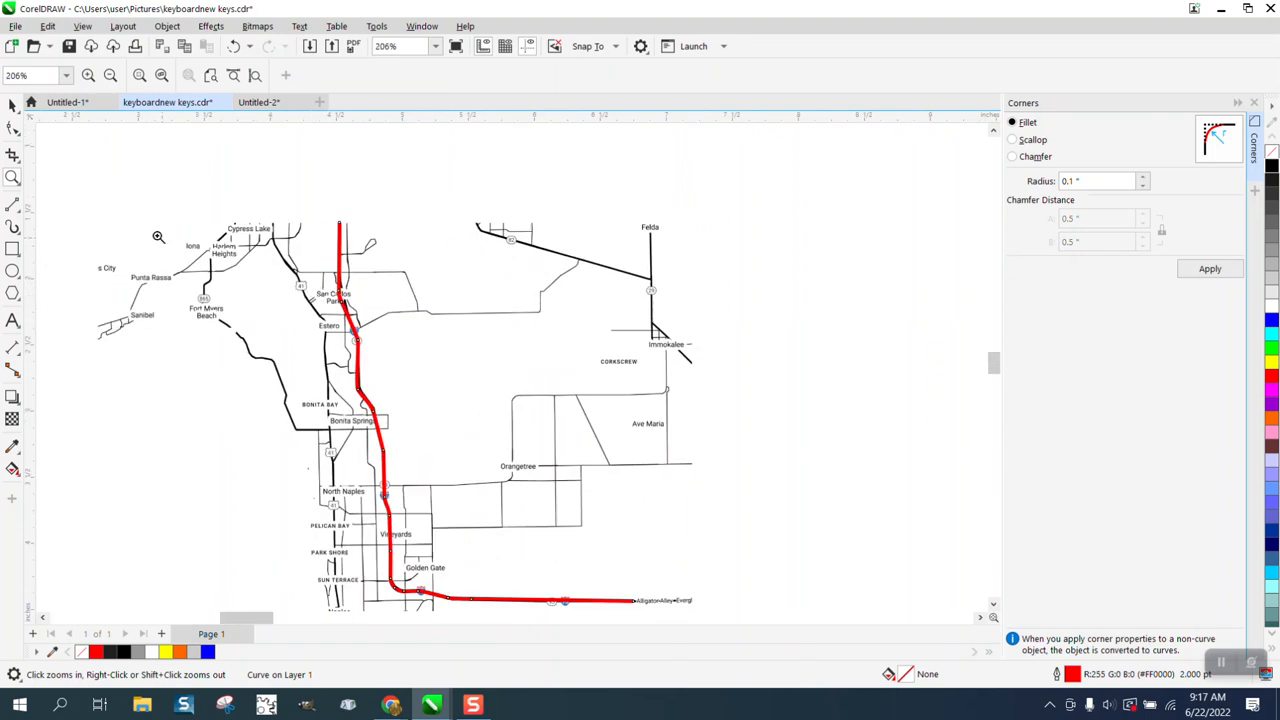
left_click(19, 210)
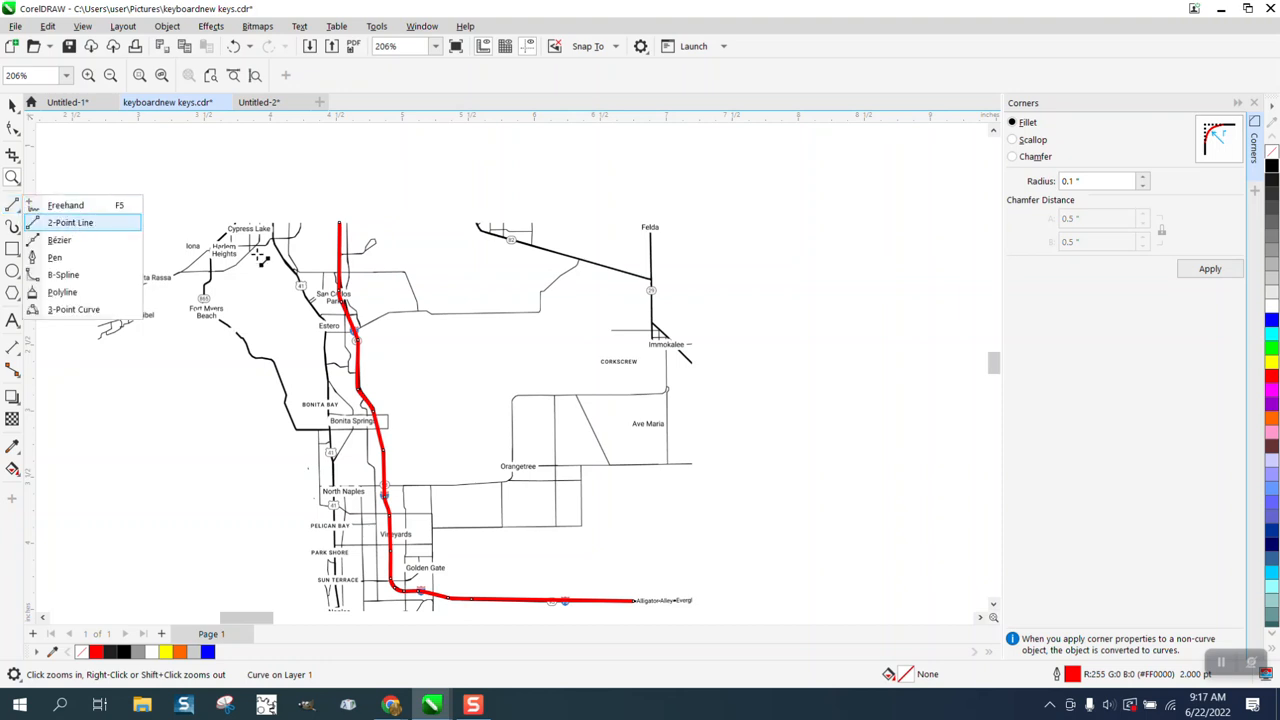
left_click(66, 222)
mouse_move(652, 282)
left_mouse_down()
mouse_move(565, 270)
mouse_move(474, 224)
left_mouse_up()
left_click_drag(653, 236, 690, 362)
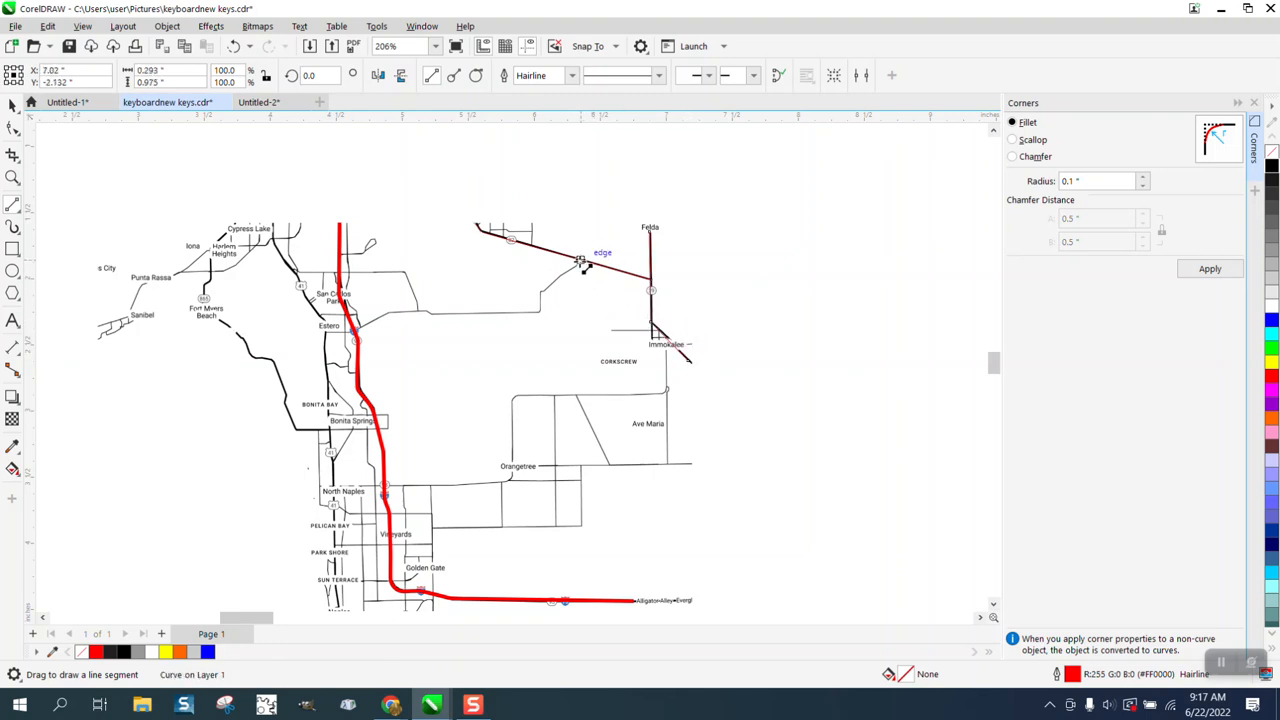
Step: Trace the thin road branching southwest off Highway 82 and west to Interstate 75 near Estero with connected 2-point lines
mouse_move(579, 260)
left_mouse_down()
mouse_move(538, 292)
mouse_move(540, 311)
mouse_move(432, 313)
left_mouse_up()
left_click(13, 178)
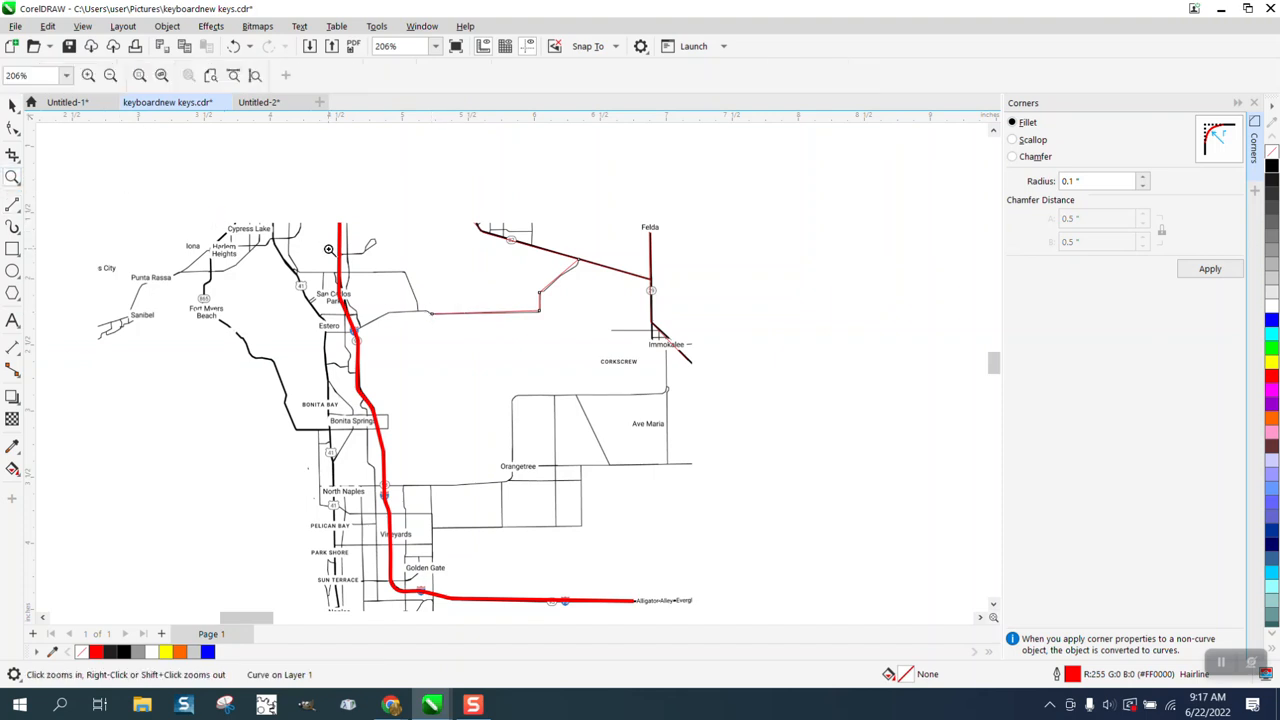
left_click_drag(345, 263, 568, 386)
left_click_drag(176, 210, 587, 417)
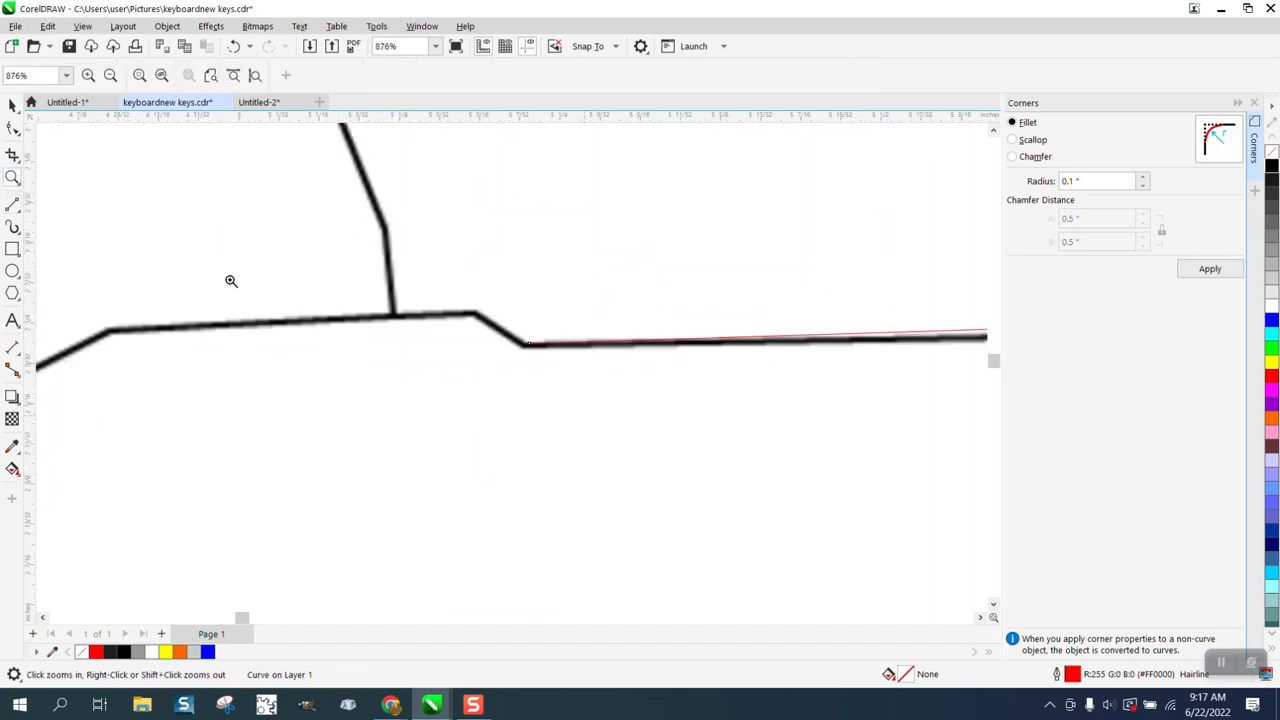
left_click(13, 128)
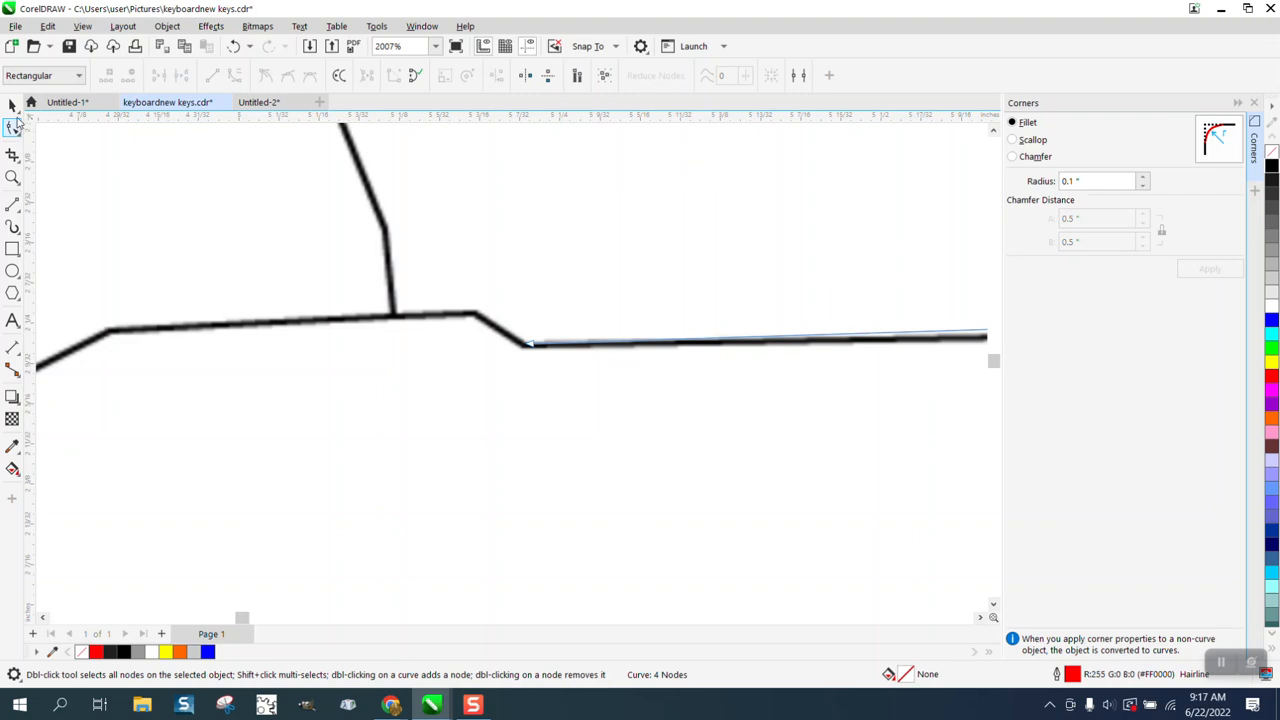
left_click(13, 203)
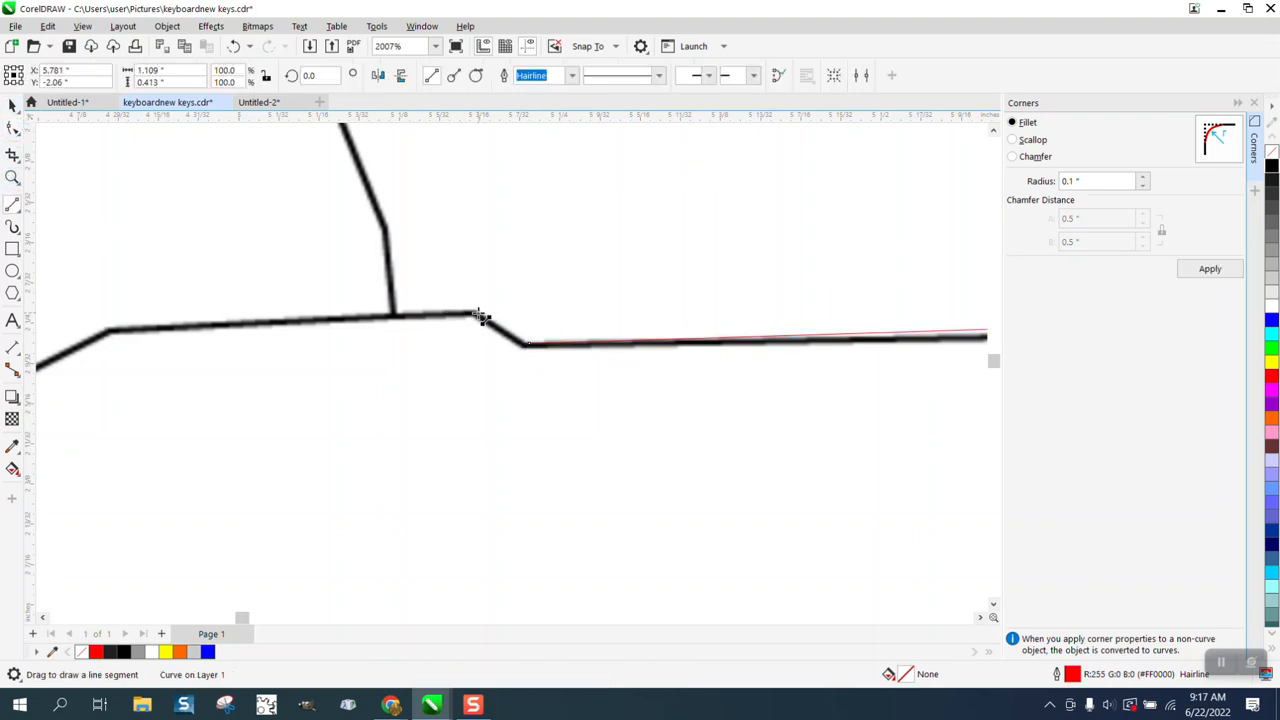
mouse_move(480, 317)
left_mouse_down()
mouse_move(257, 314)
mouse_move(95, 340)
left_mouse_up()
Step: Trace the road running east from US 41 above San Carlos Park and down to the traced Estero road
scroll(272, 252, "down", 4)
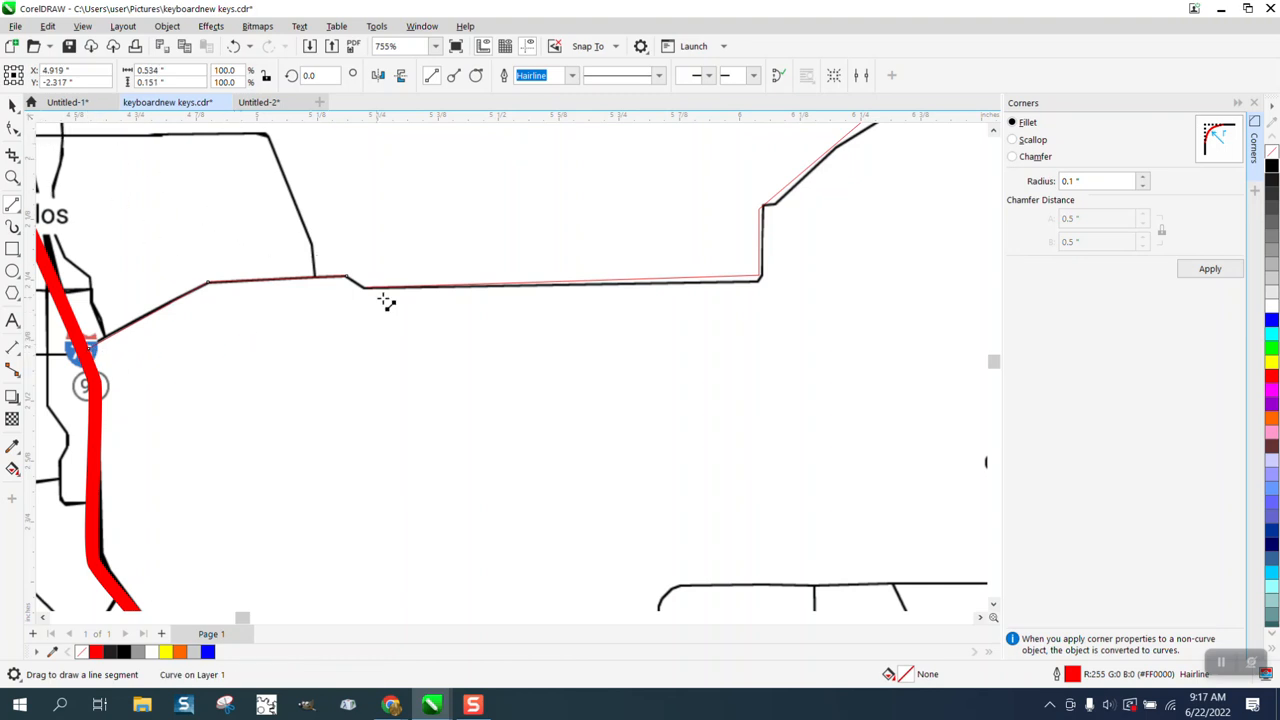
scroll(749, 317, "down", 2)
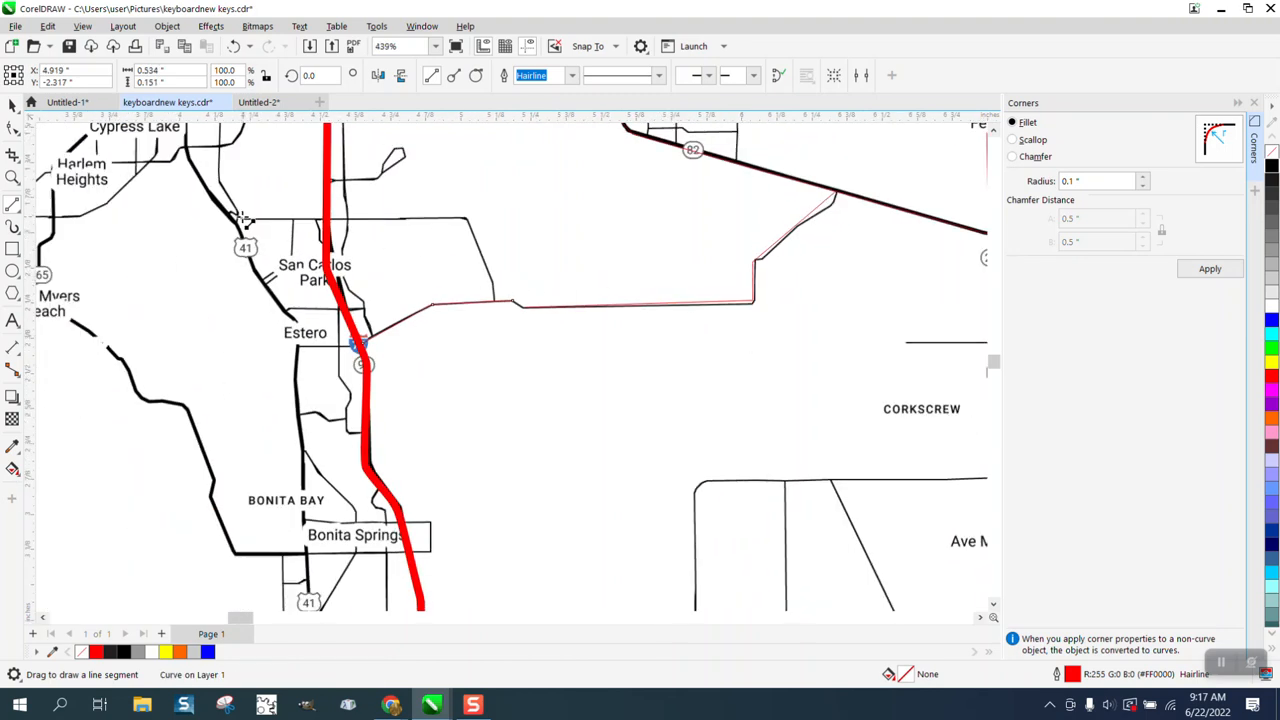
mouse_move(240, 218)
left_mouse_down()
mouse_move(466, 218)
mouse_move(494, 300)
left_mouse_up()
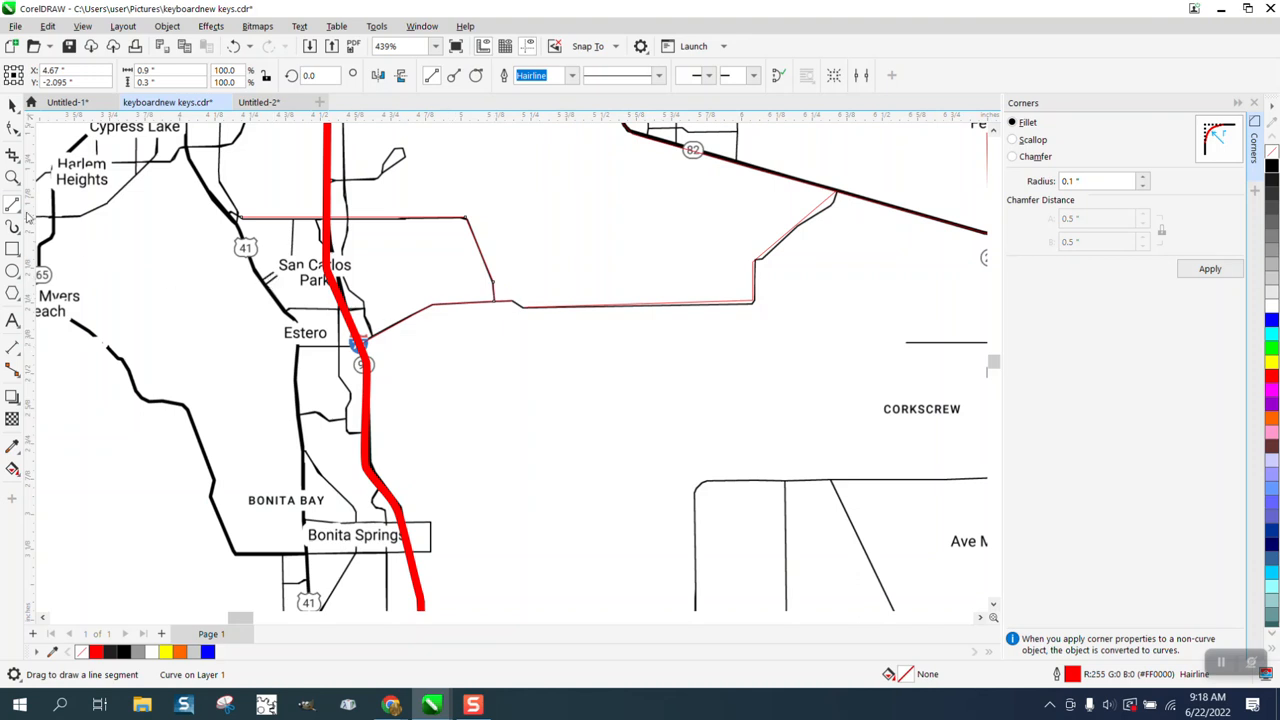
Step: Move the traced branch road's lower-right corner node onto the black road's corner
left_click(13, 177)
left_click_drag(519, 289, 794, 363)
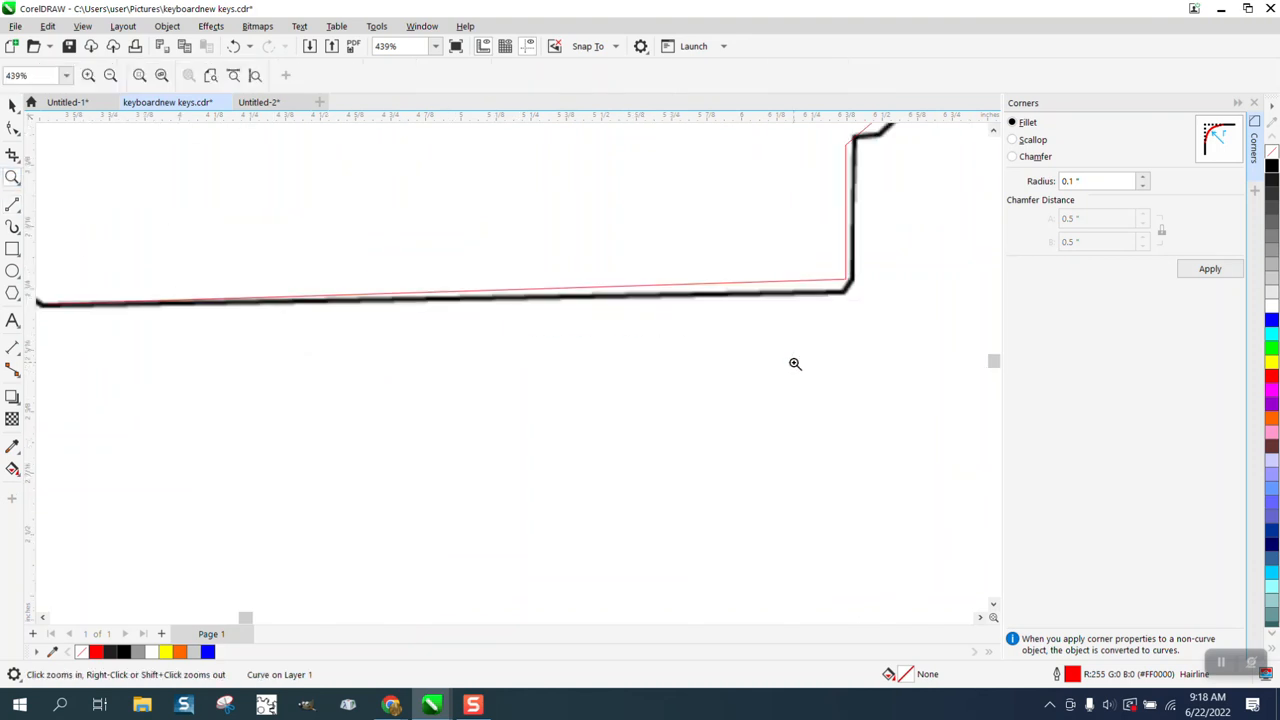
left_click(13, 127)
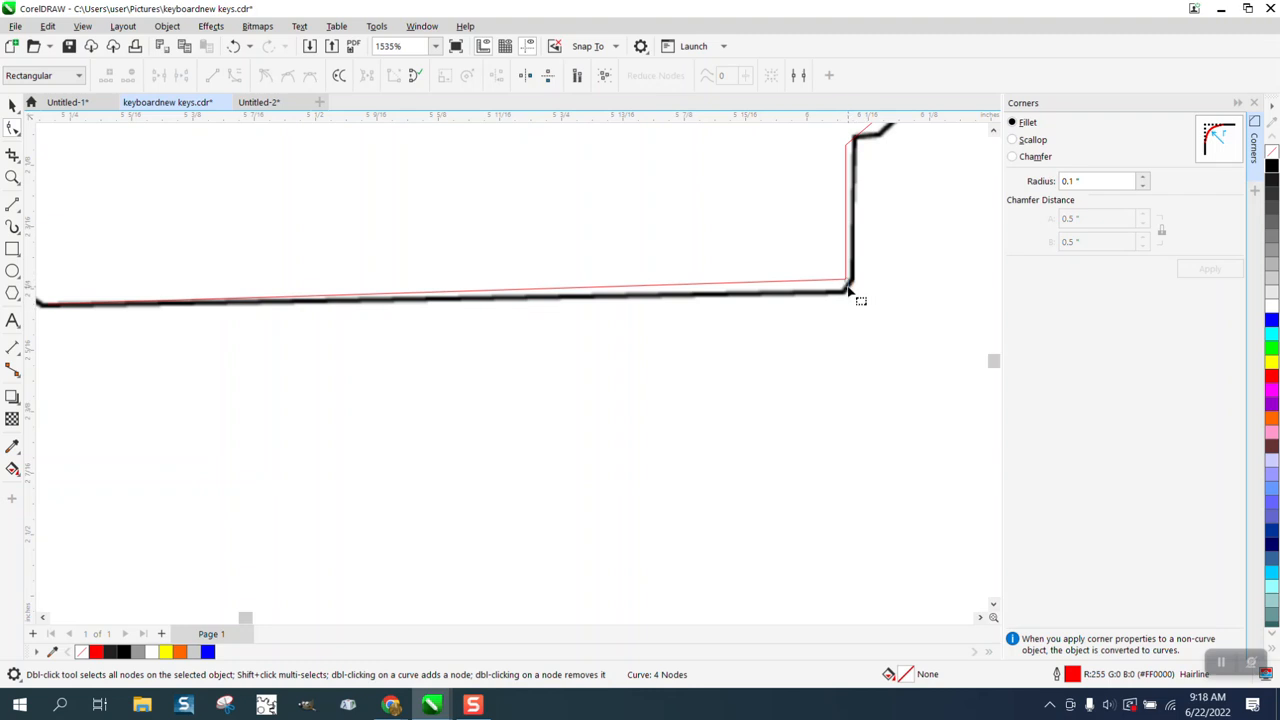
left_click(846, 285)
left_click(847, 287)
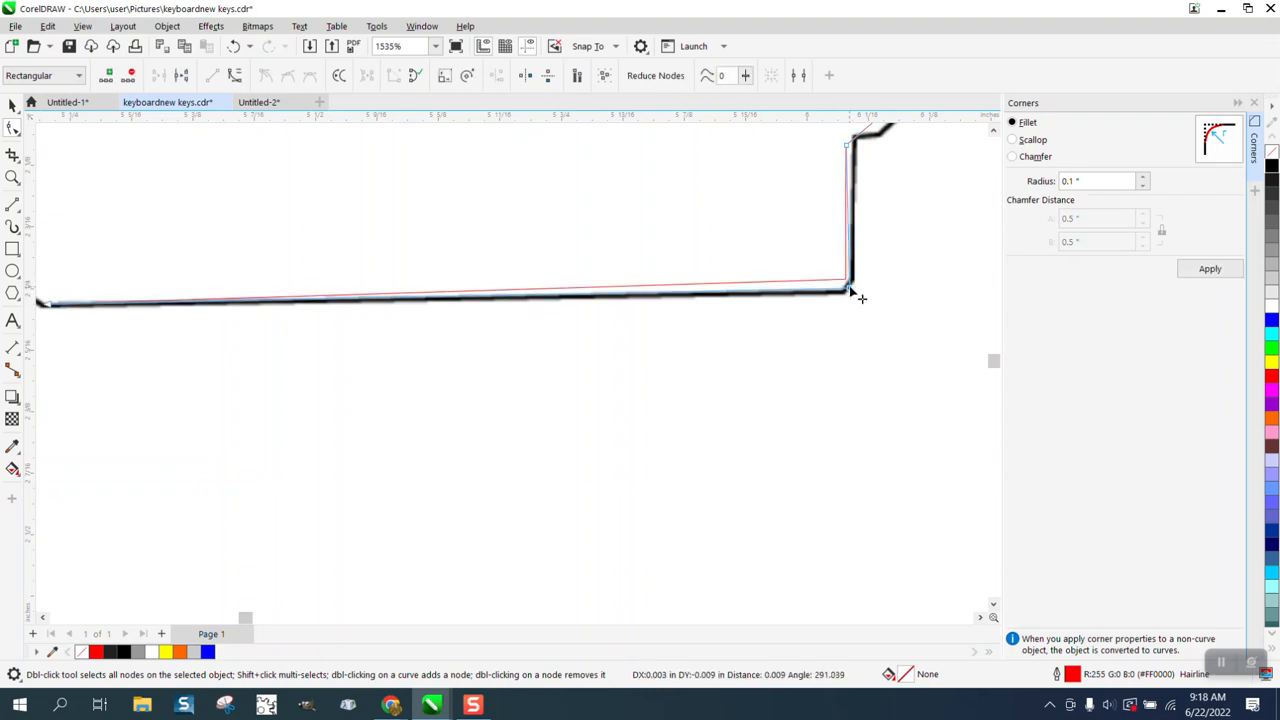
Step: Fillet the branch road's lower-right corner with a 0.02-inch radius and shift the rounded corner's nodes onto the black road
left_click(13, 177)
left_click_drag(832, 289, 897, 321)
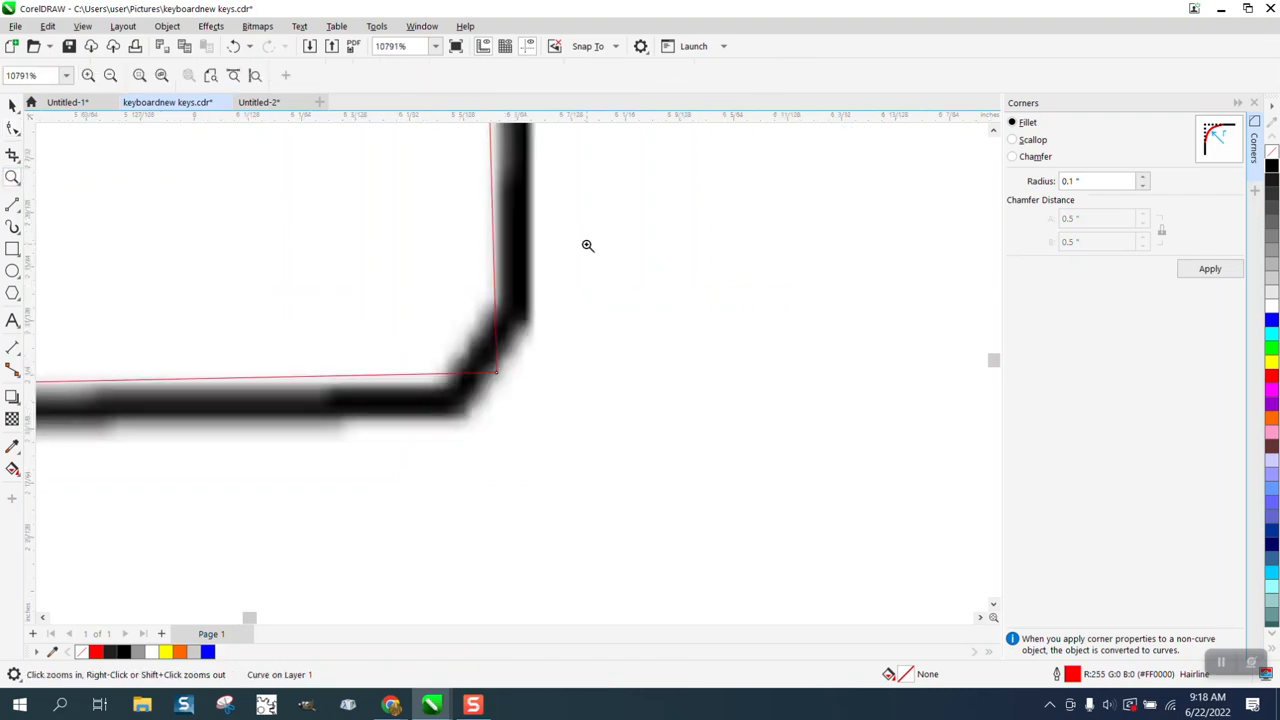
left_click(13, 127)
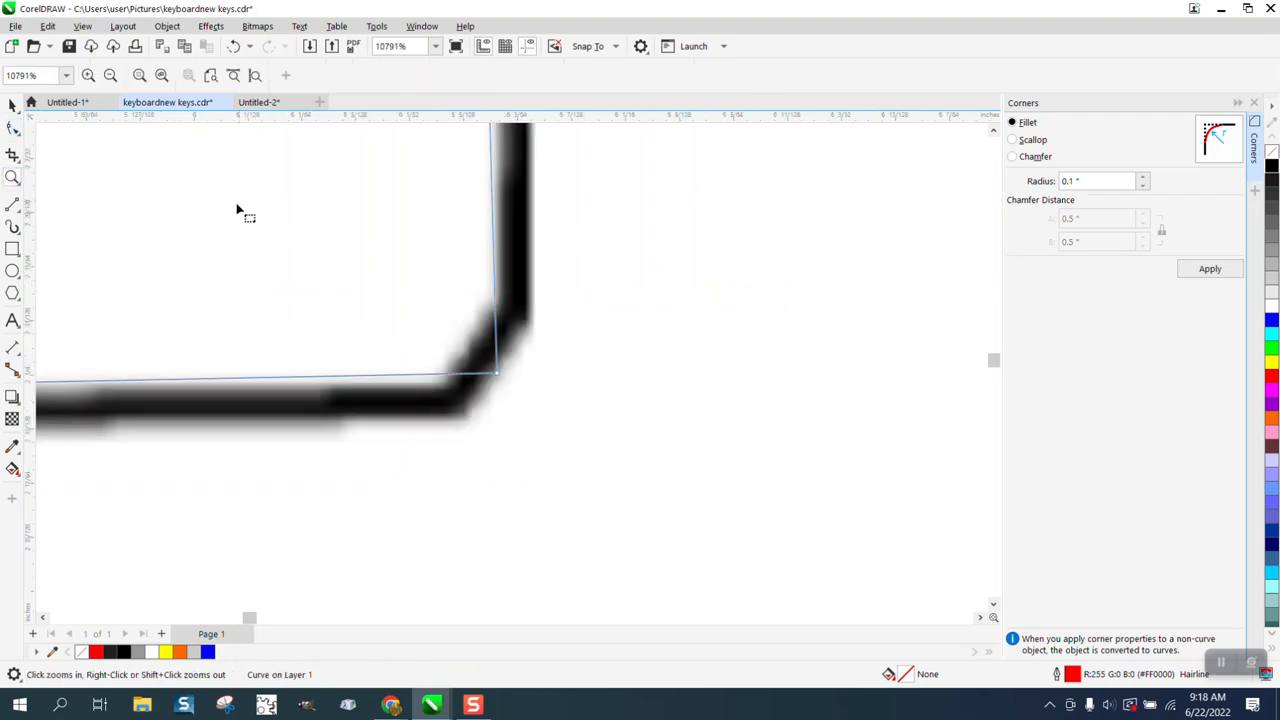
left_click(496, 373)
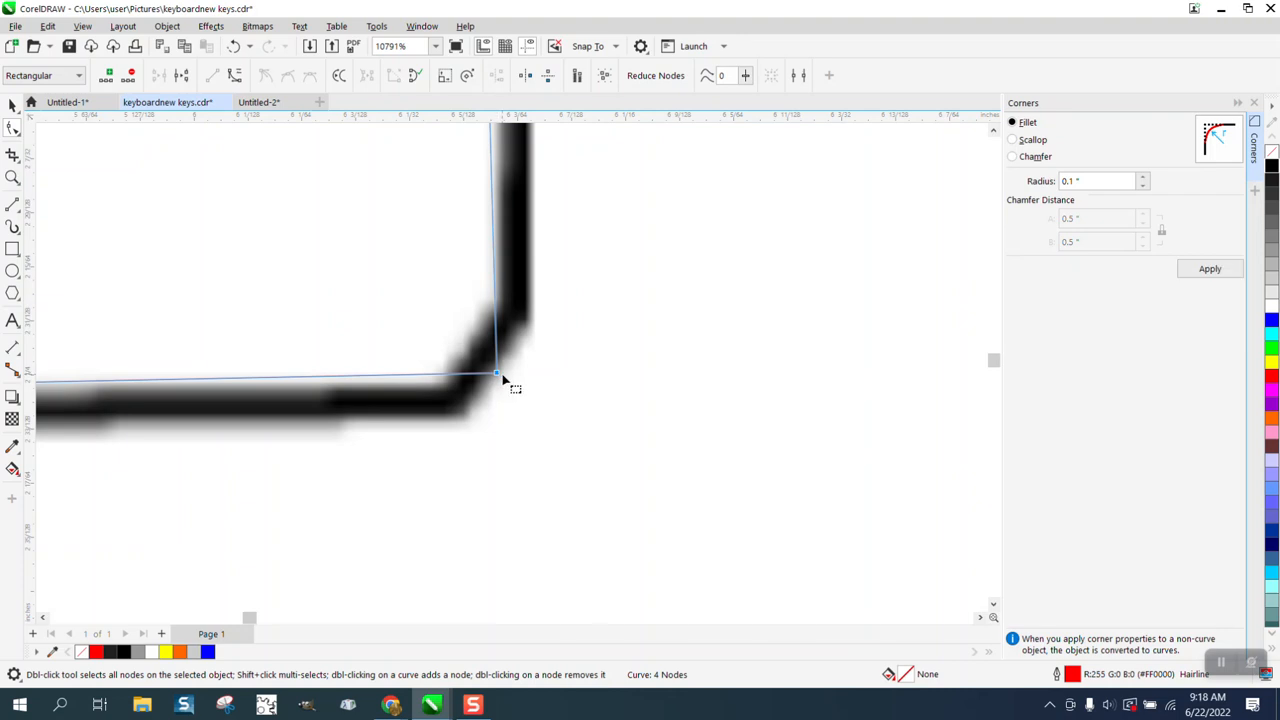
left_click(1080, 186)
type(".02")
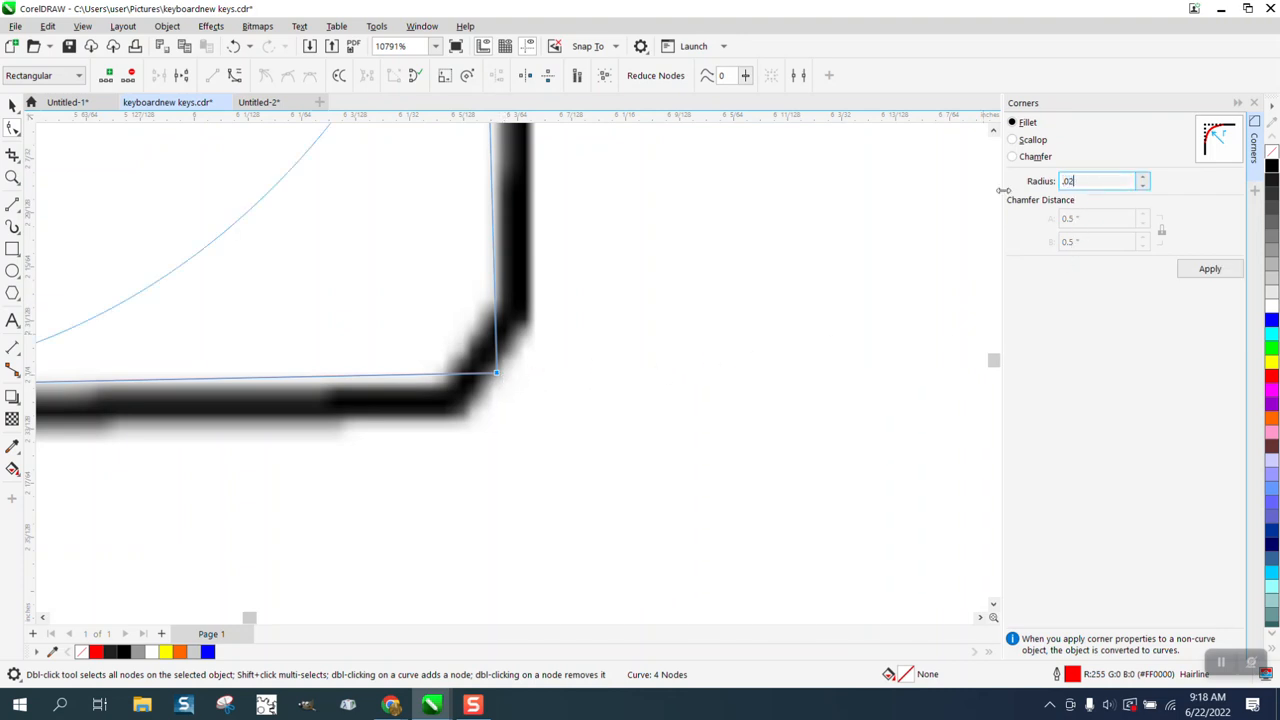
left_click(1210, 269)
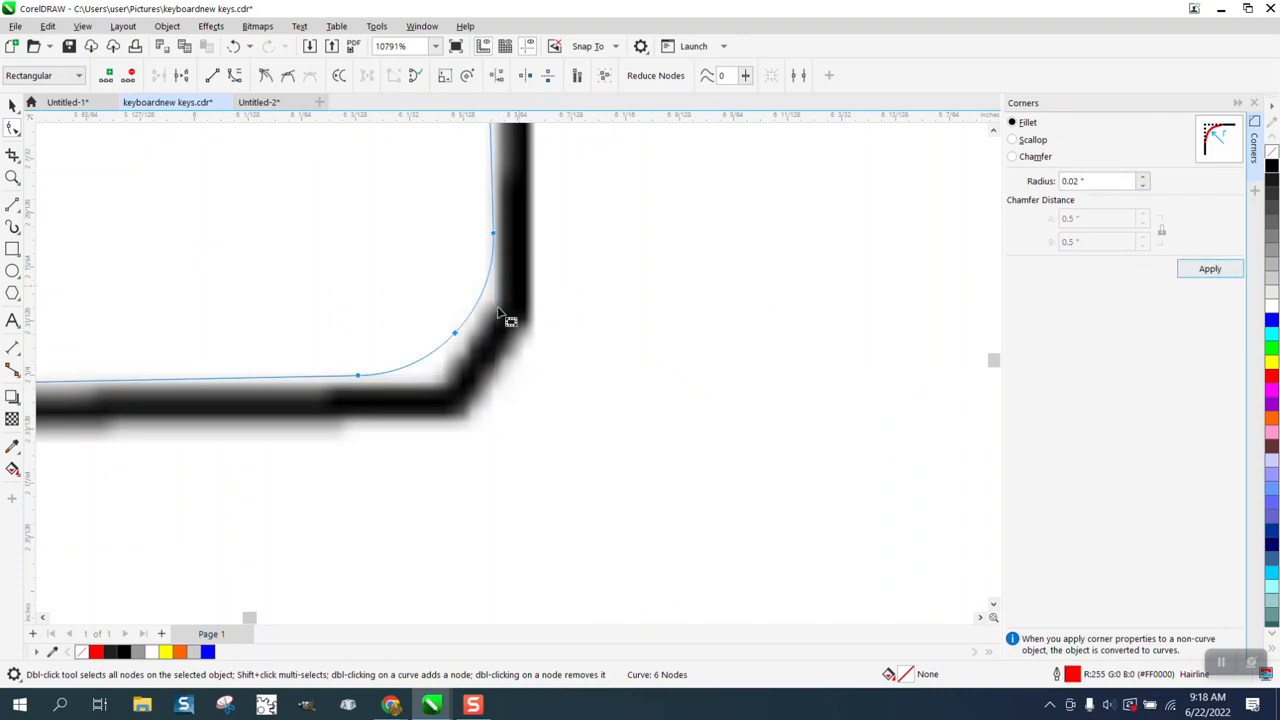
left_click_drag(552, 205, 349, 463)
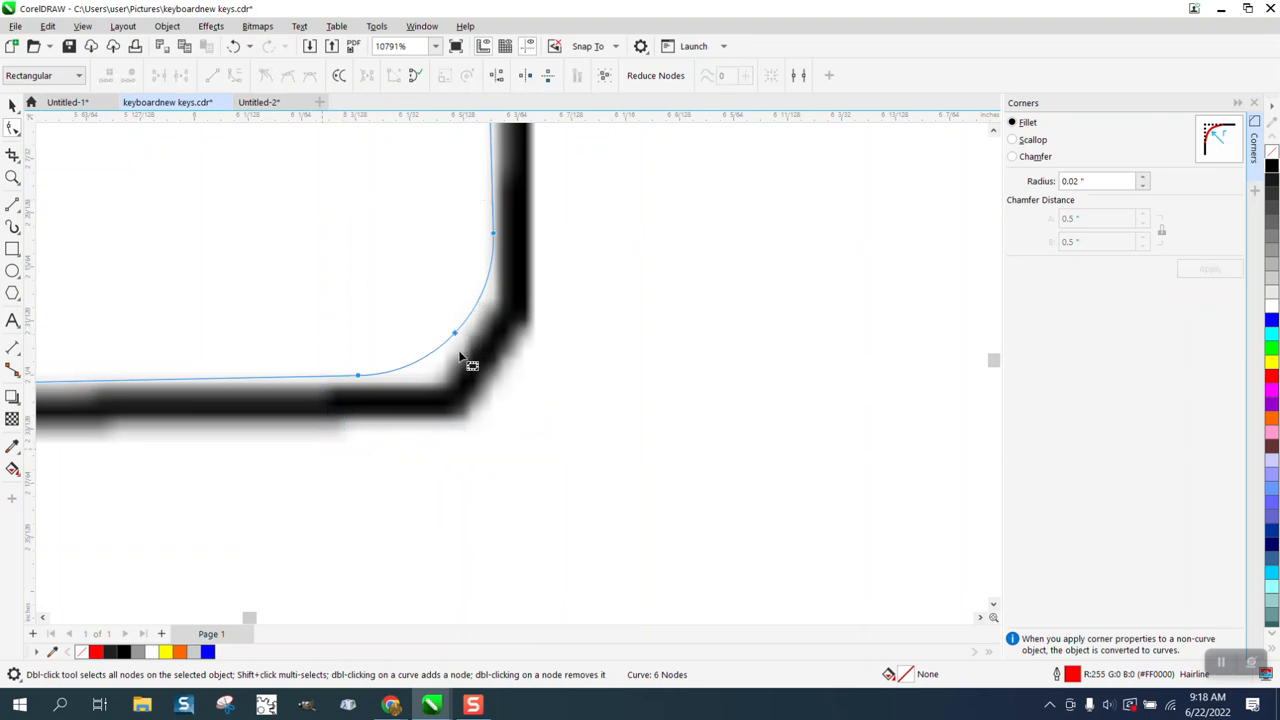
scroll(456, 338, "down", 5)
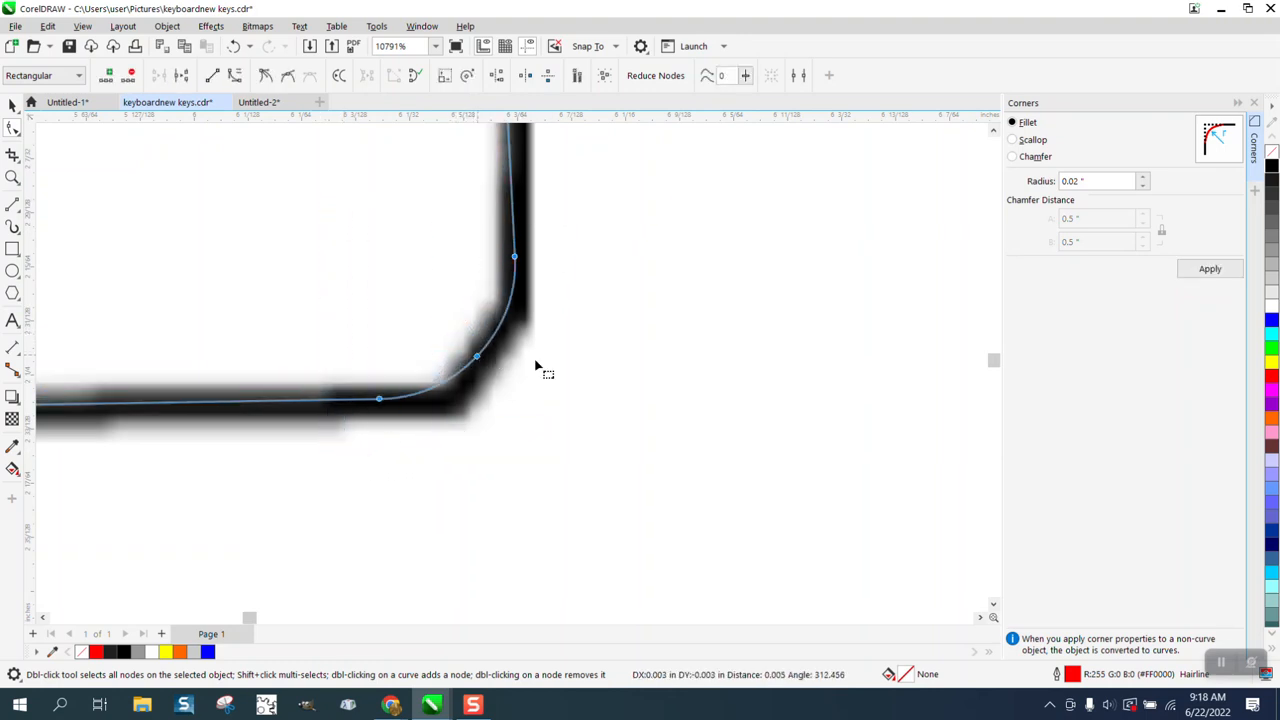
Step: Move the traced line's upper corner node onto the road and add a node placed at the small bend beside it
scroll(640, 376, "down", 2)
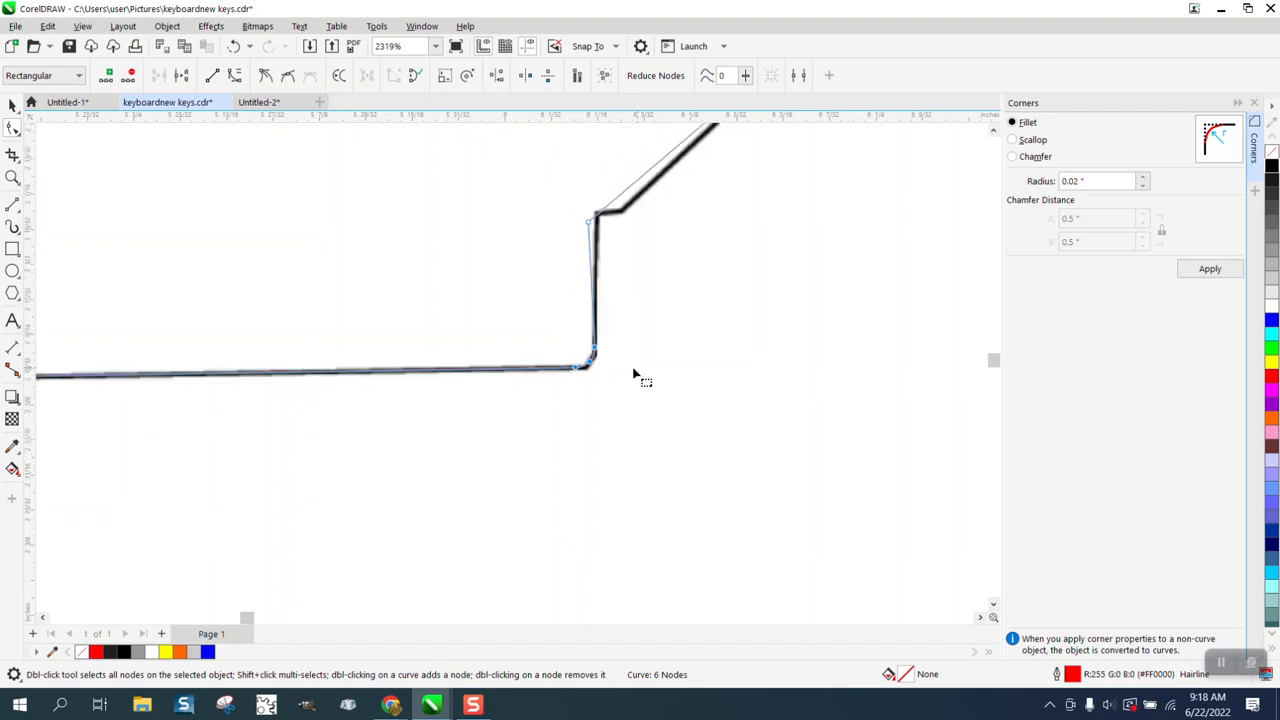
left_click_drag(588, 226, 790, 276)
left_click(13, 176)
left_click(13, 129)
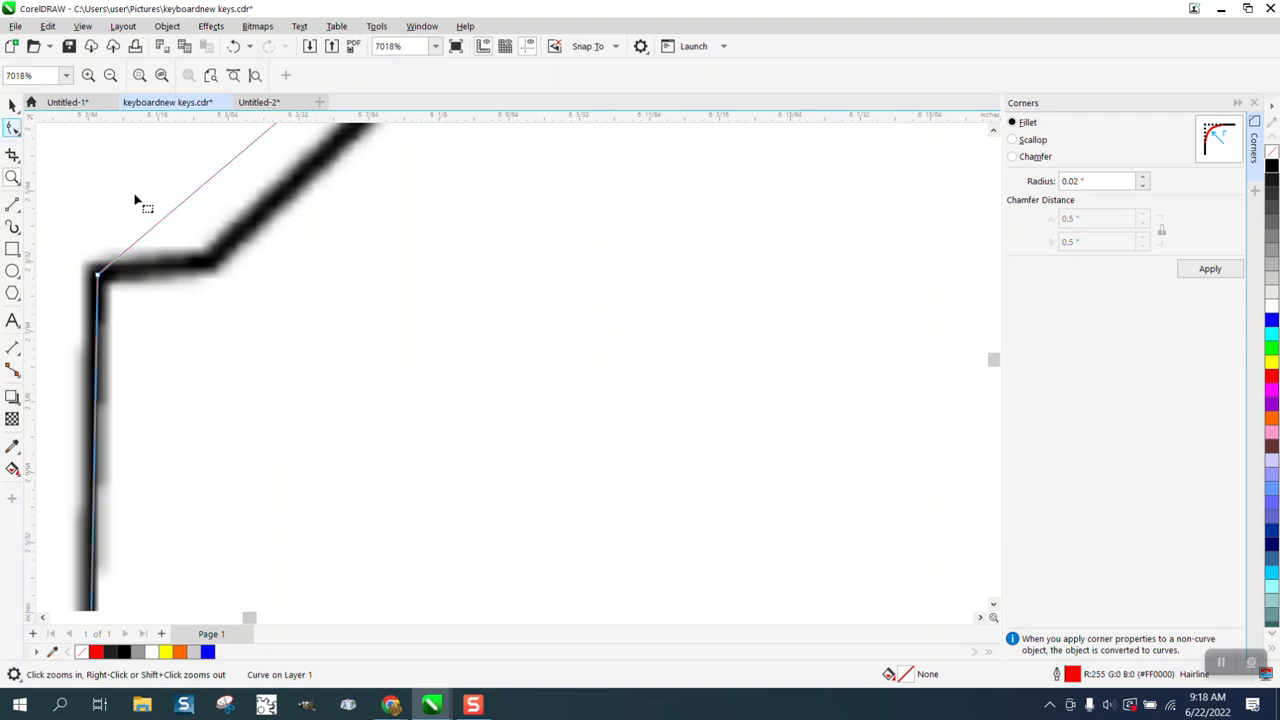
left_click_drag(180, 213, 207, 262)
Step: Add a node to the traced branch line at the road's bend below its Highway 82 junction
scroll(205, 334, "down", 3)
scroll(205, 340, "down", 2)
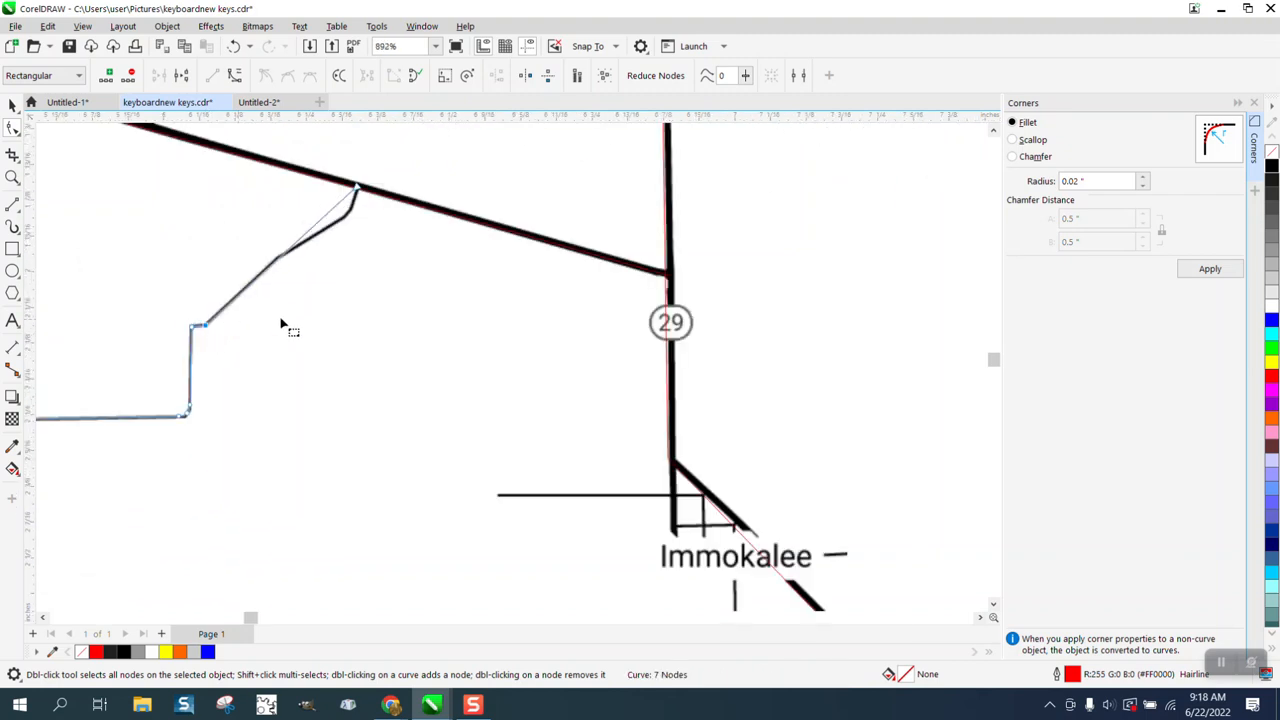
left_click(13, 177)
left_click_drag(211, 160, 514, 306)
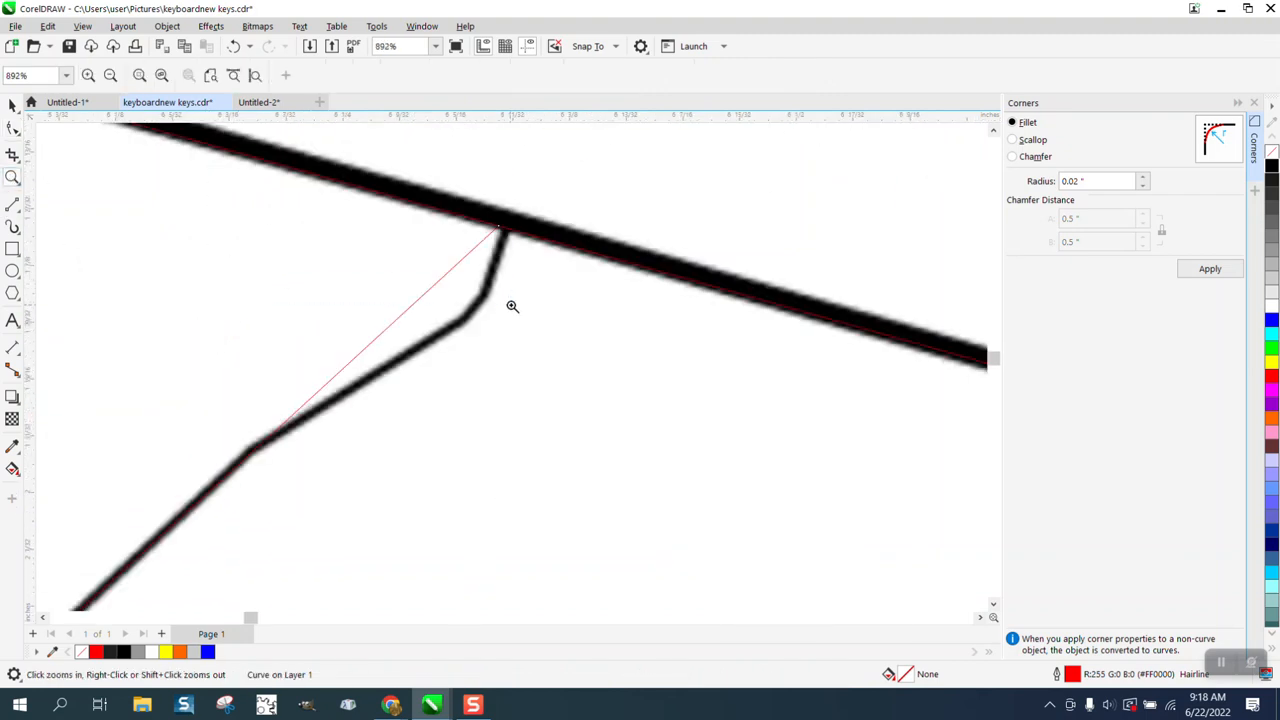
left_click(12, 127)
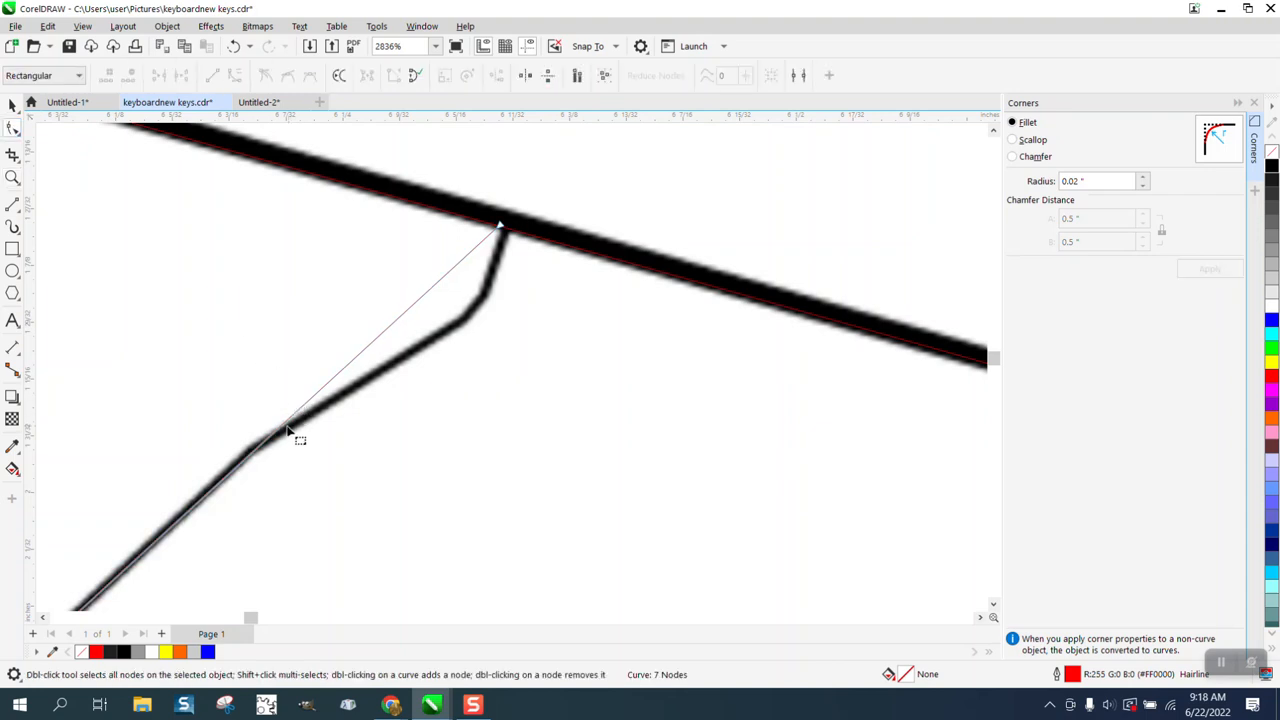
left_click(277, 432)
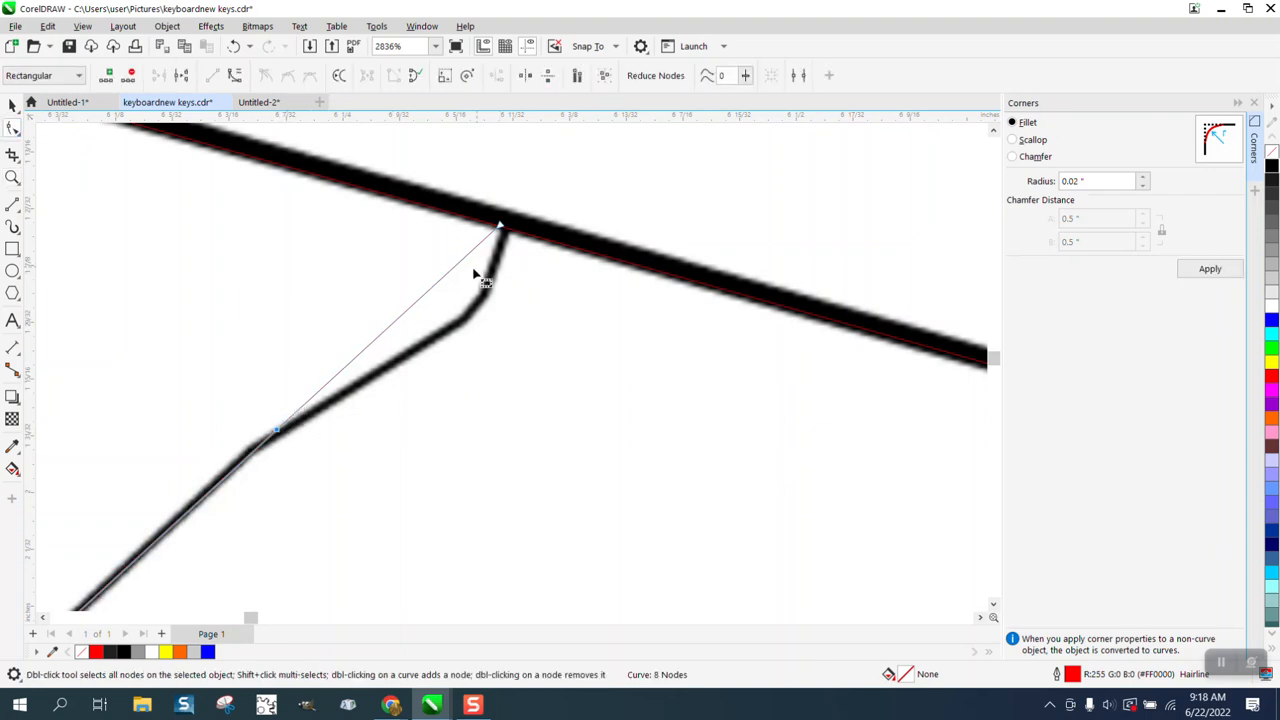
Step: Convert the branch line's last segment before Highway 82 to a curve and bend it onto the black road
left_click_drag(550, 175, 262, 518)
right_click(277, 432)
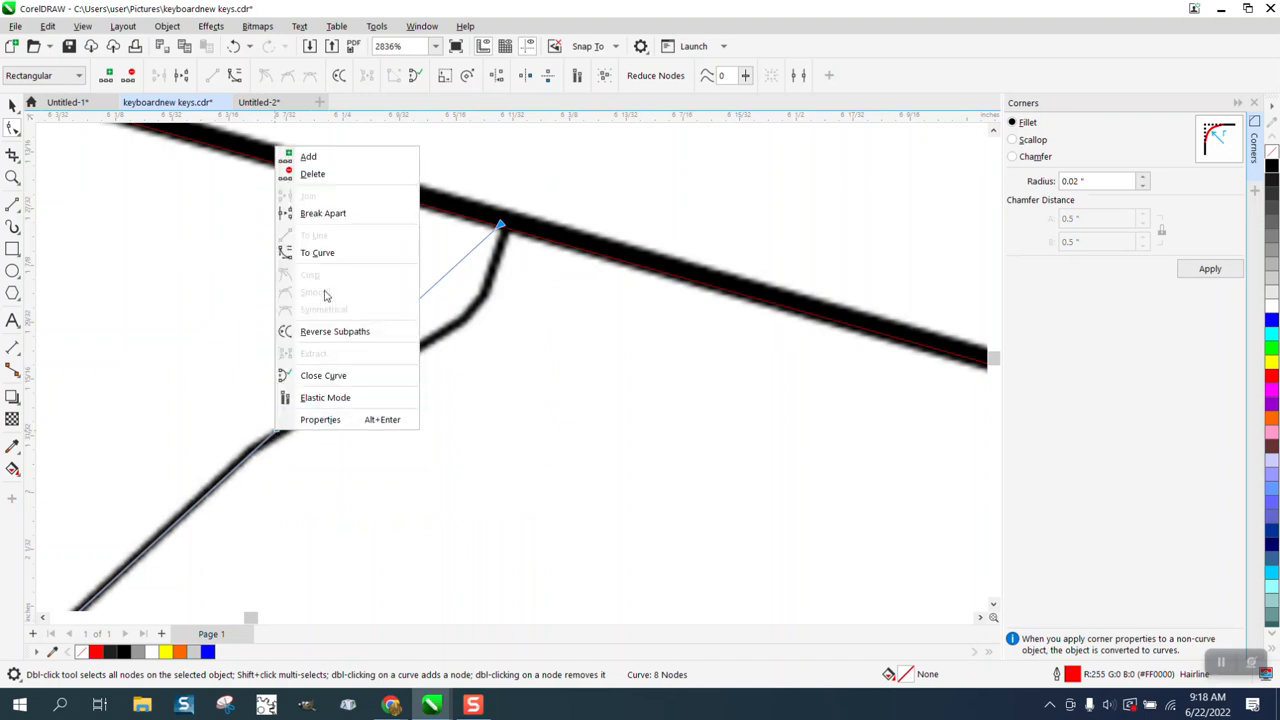
left_click(317, 252)
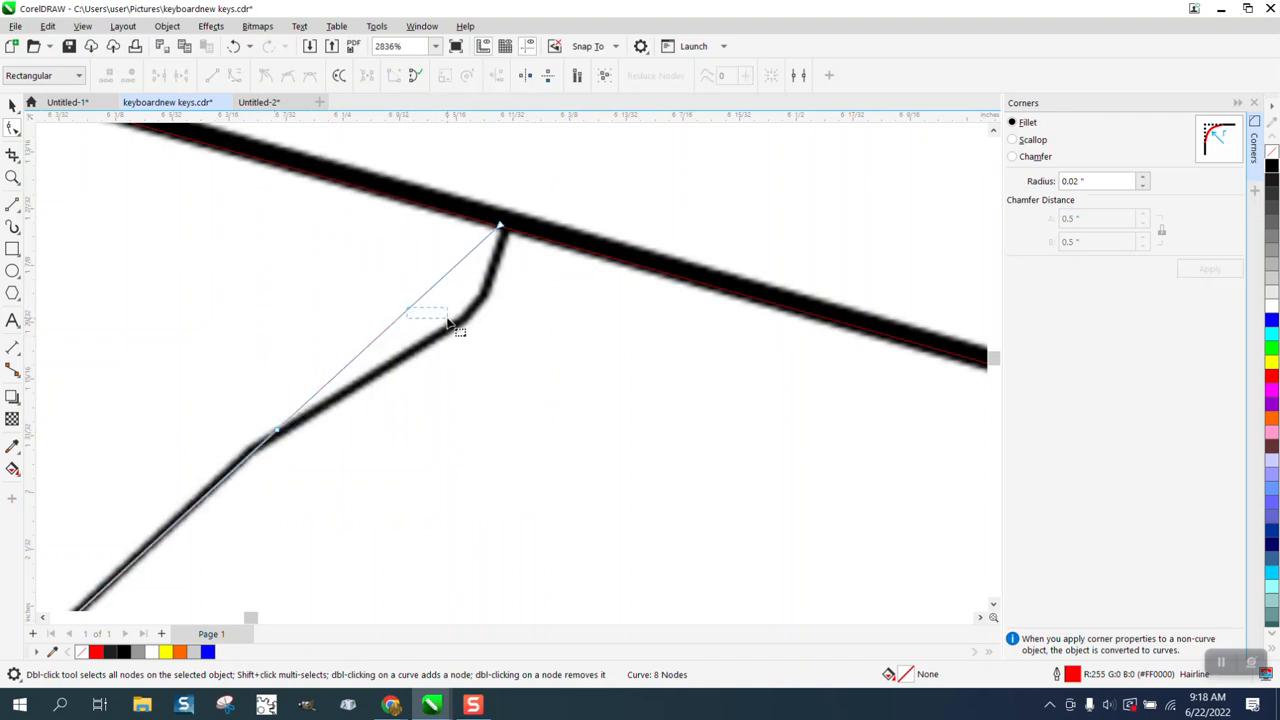
left_click_drag(412, 314, 474, 323)
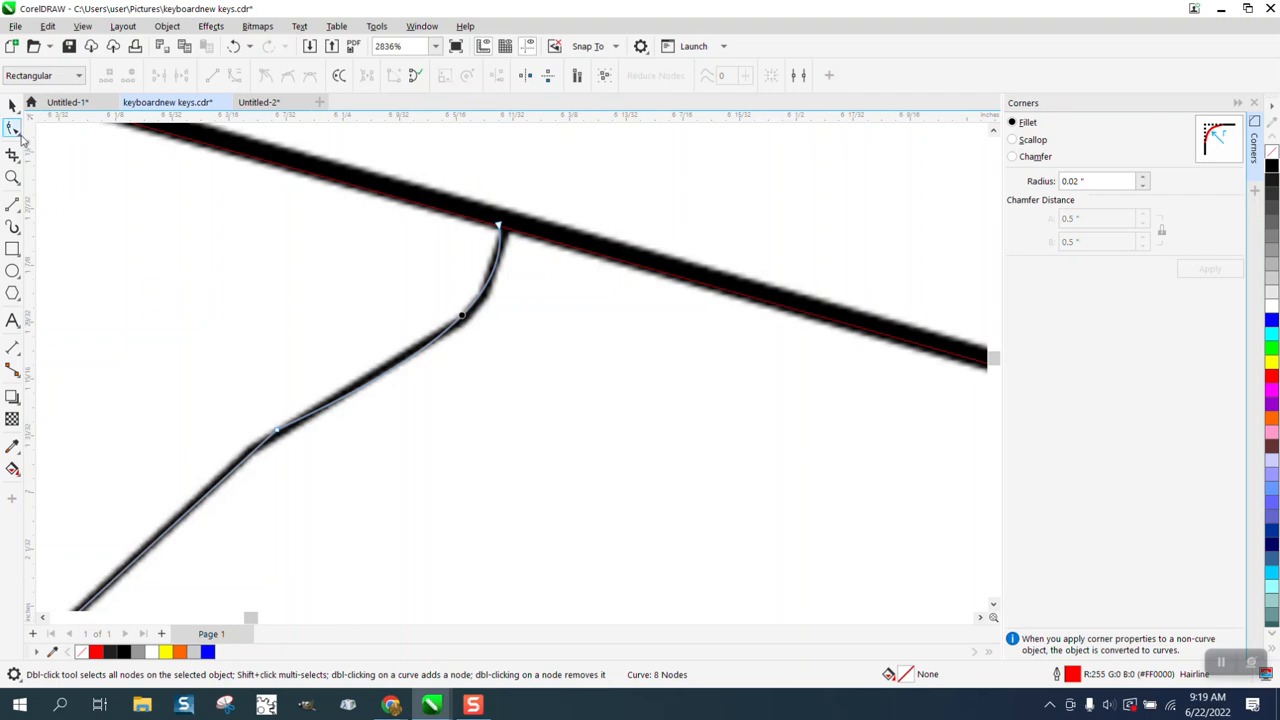
left_click(20, 135)
left_click(55, 152)
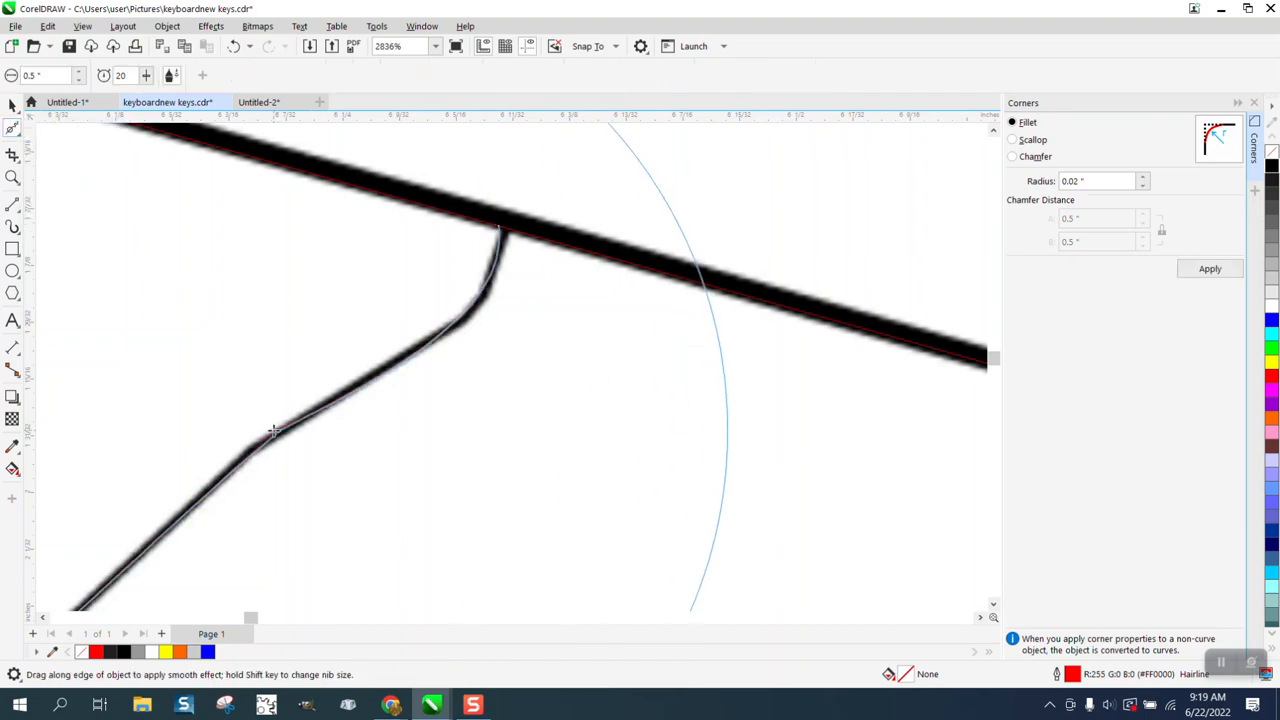
scroll(169, 409, "down", 4)
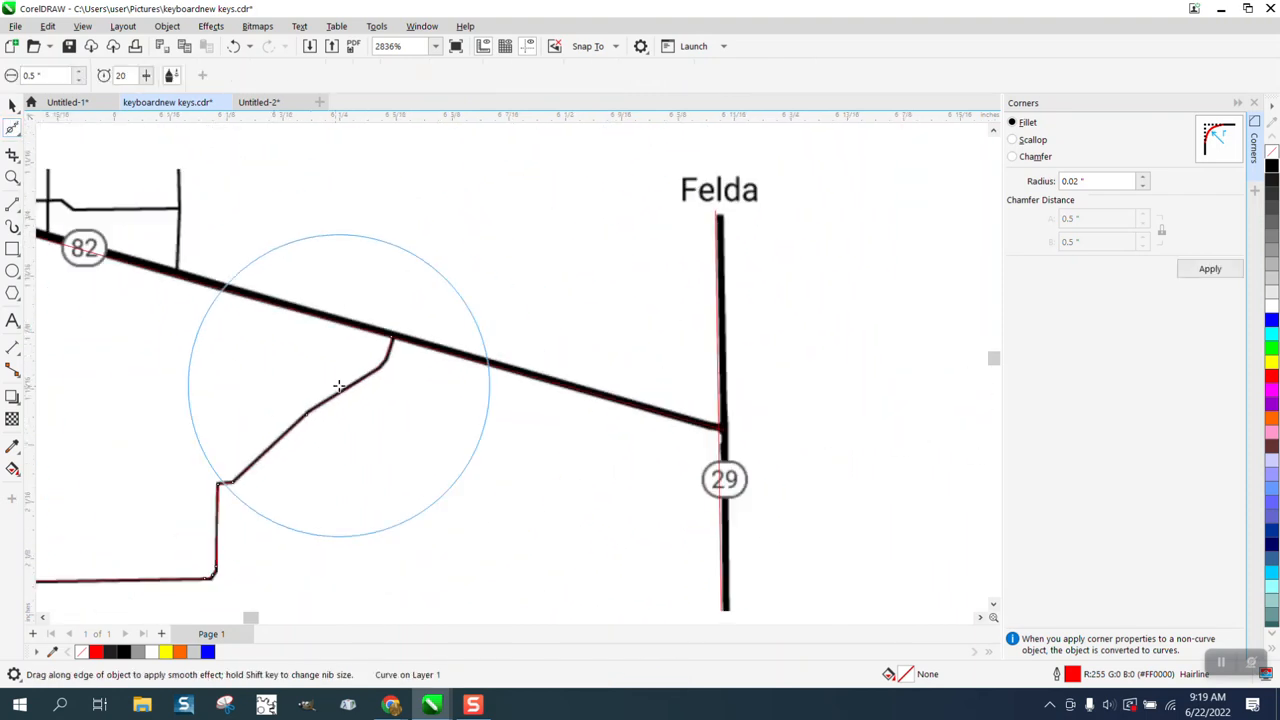
scroll(339, 386, "down", 5)
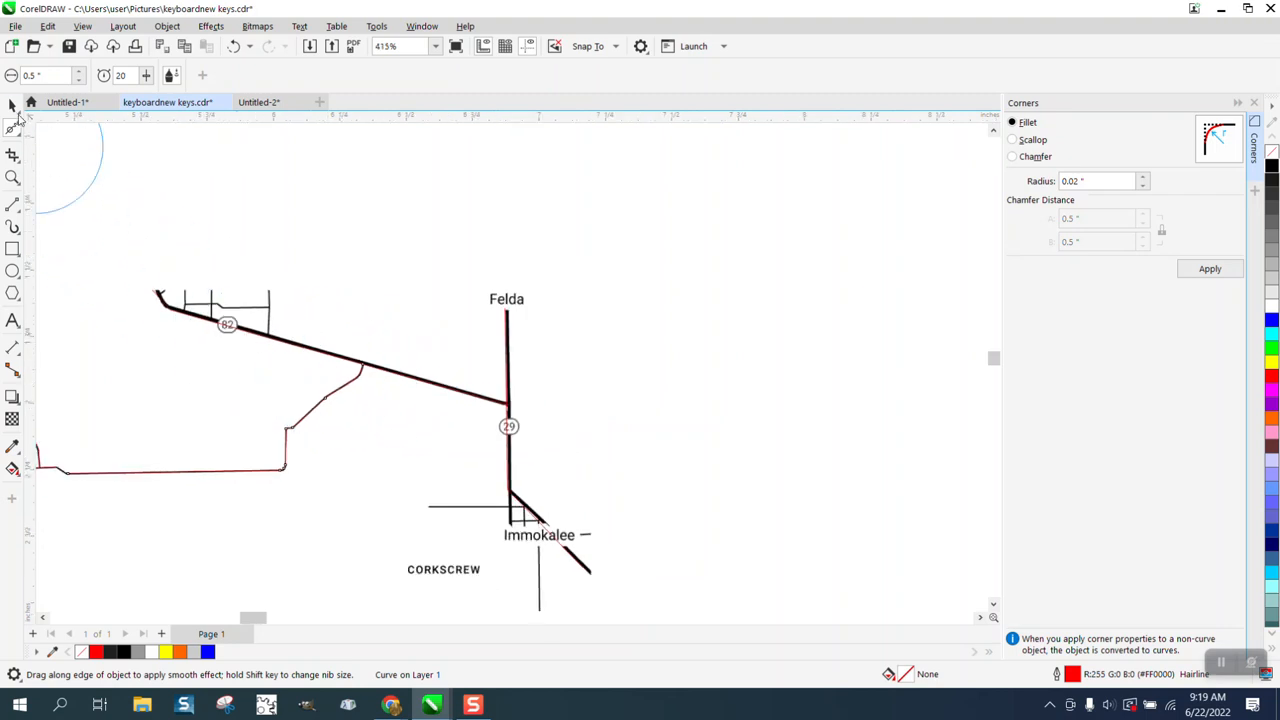
Step: Move the map bitmap 5 inches to the right, clear of the traced red lines
left_click(12, 105)
scroll(470, 380, "down", 5)
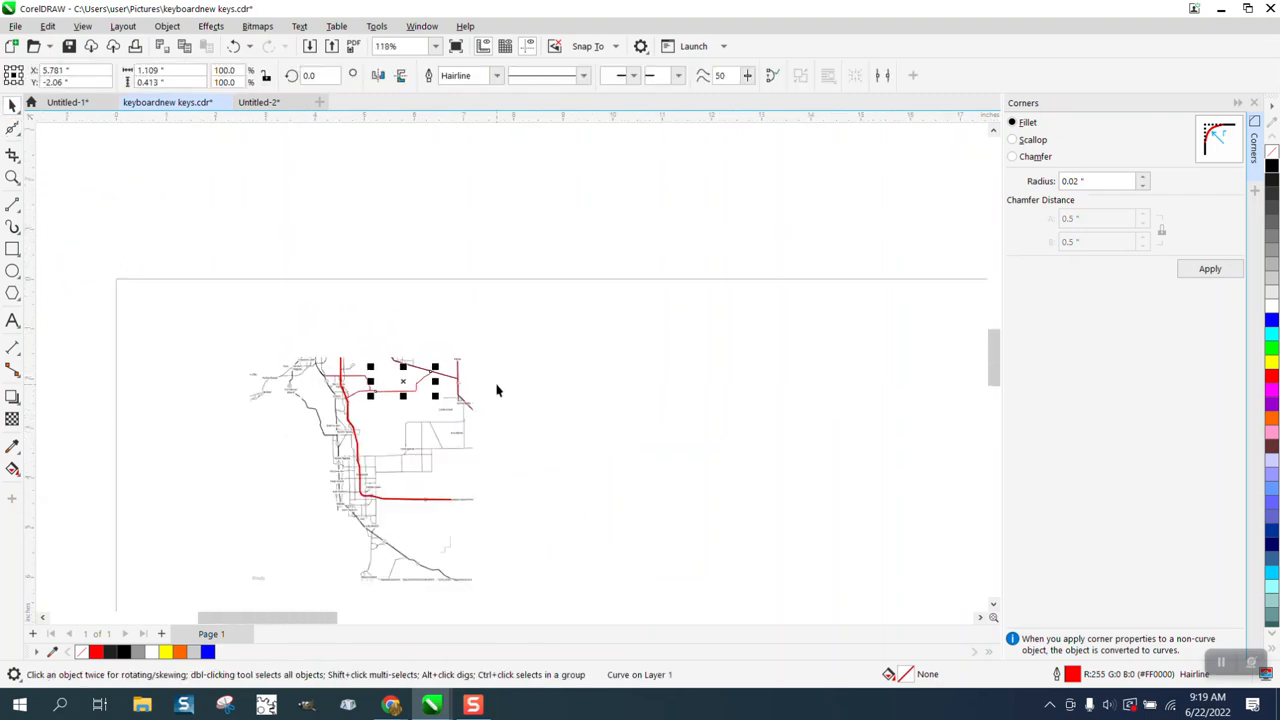
scroll(500, 392, "down", 2)
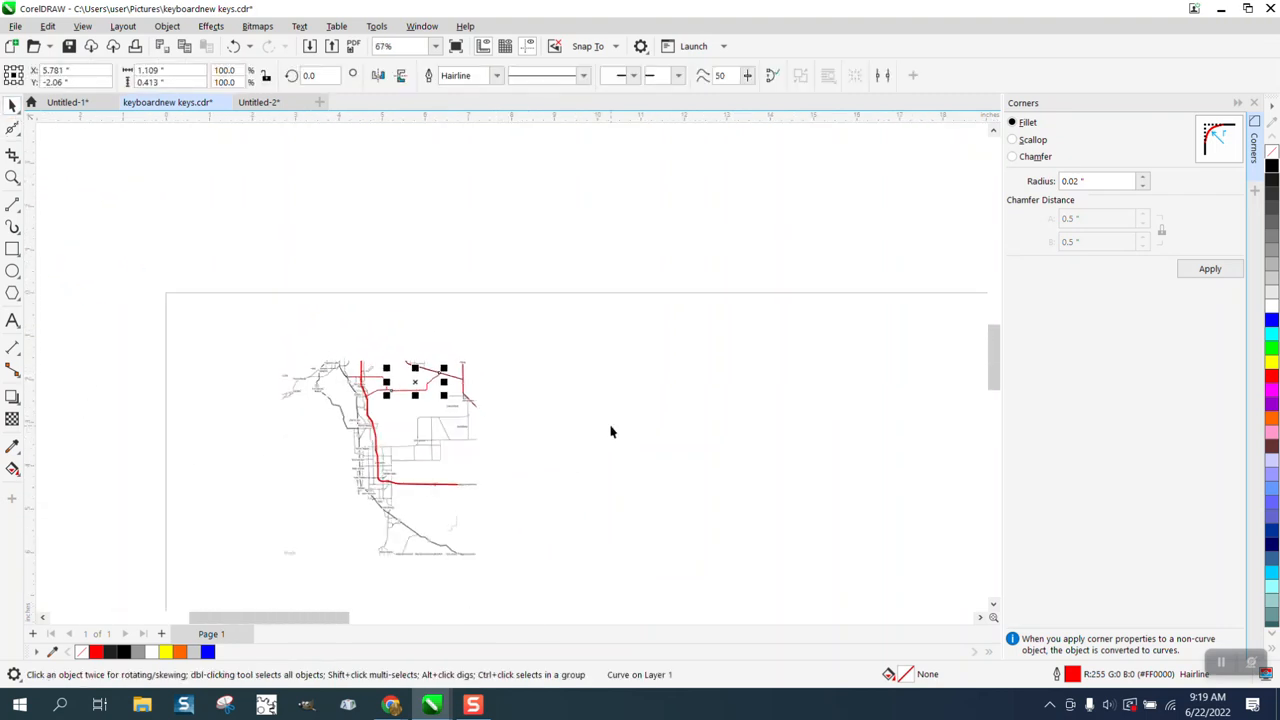
left_click(300, 385)
key("Right")
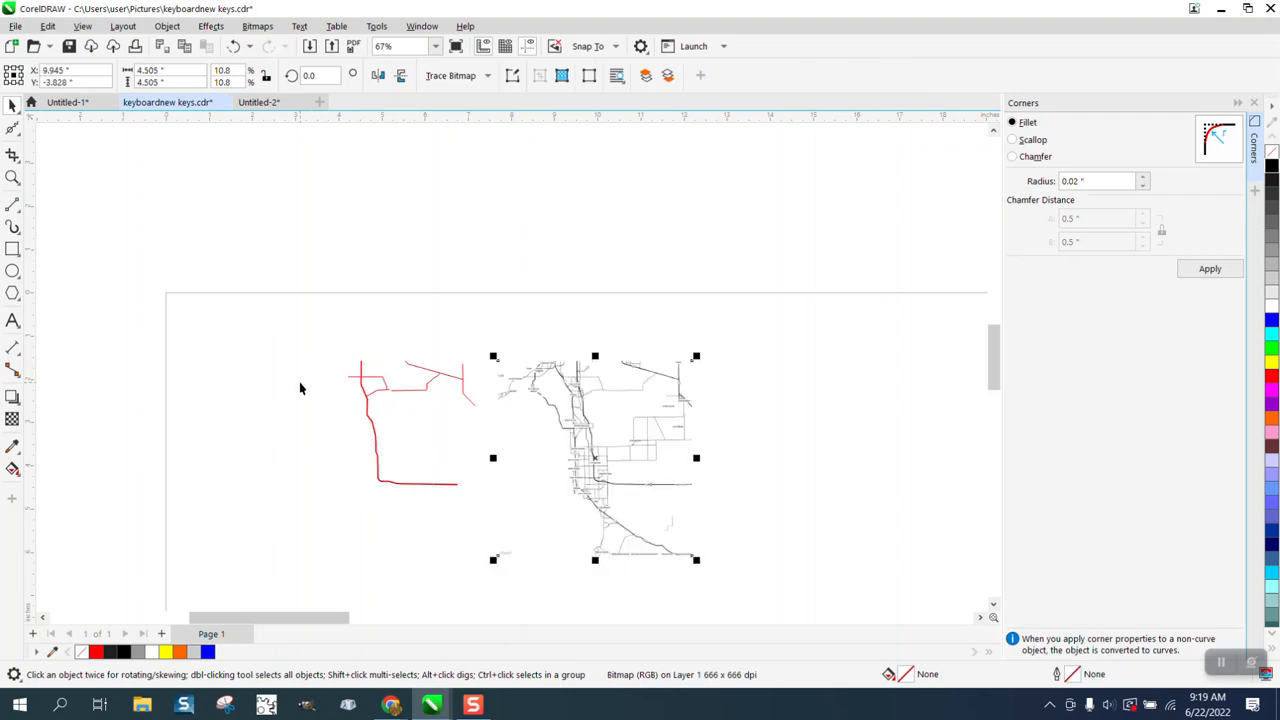
Step: Move the western end node of the long branch line onto the open end of the traced Estero road
key("z")
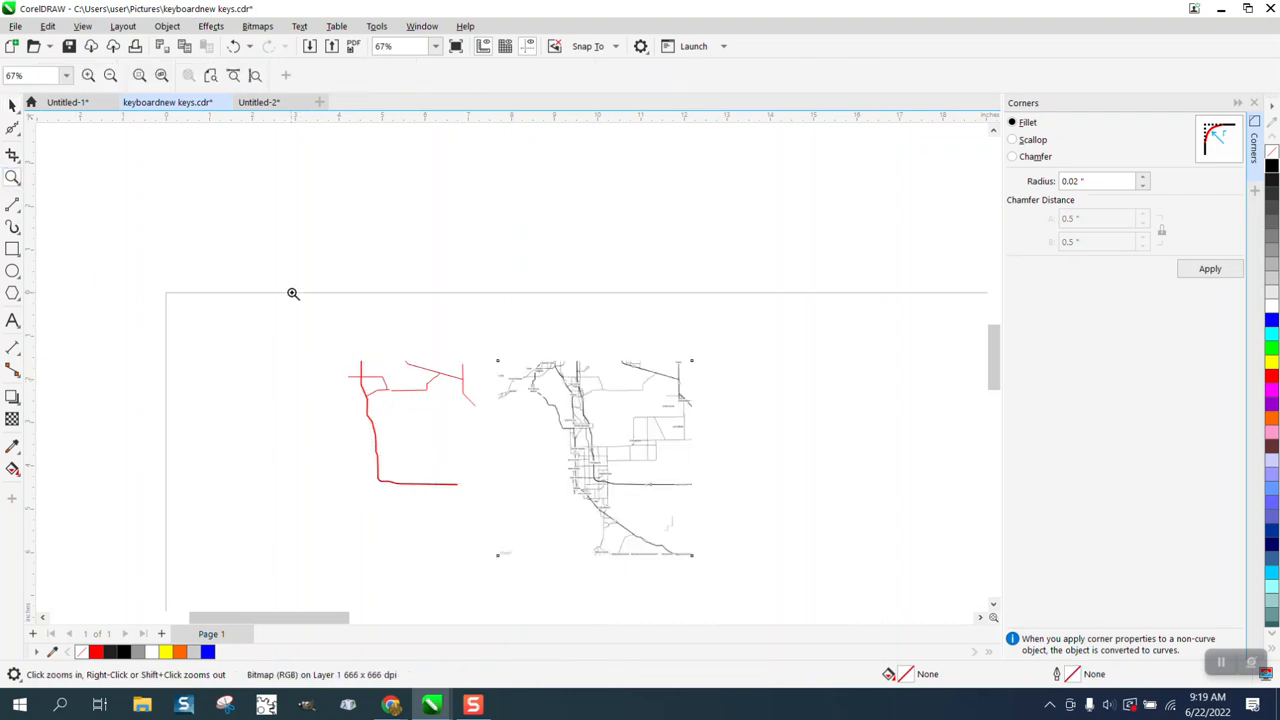
left_click(569, 480)
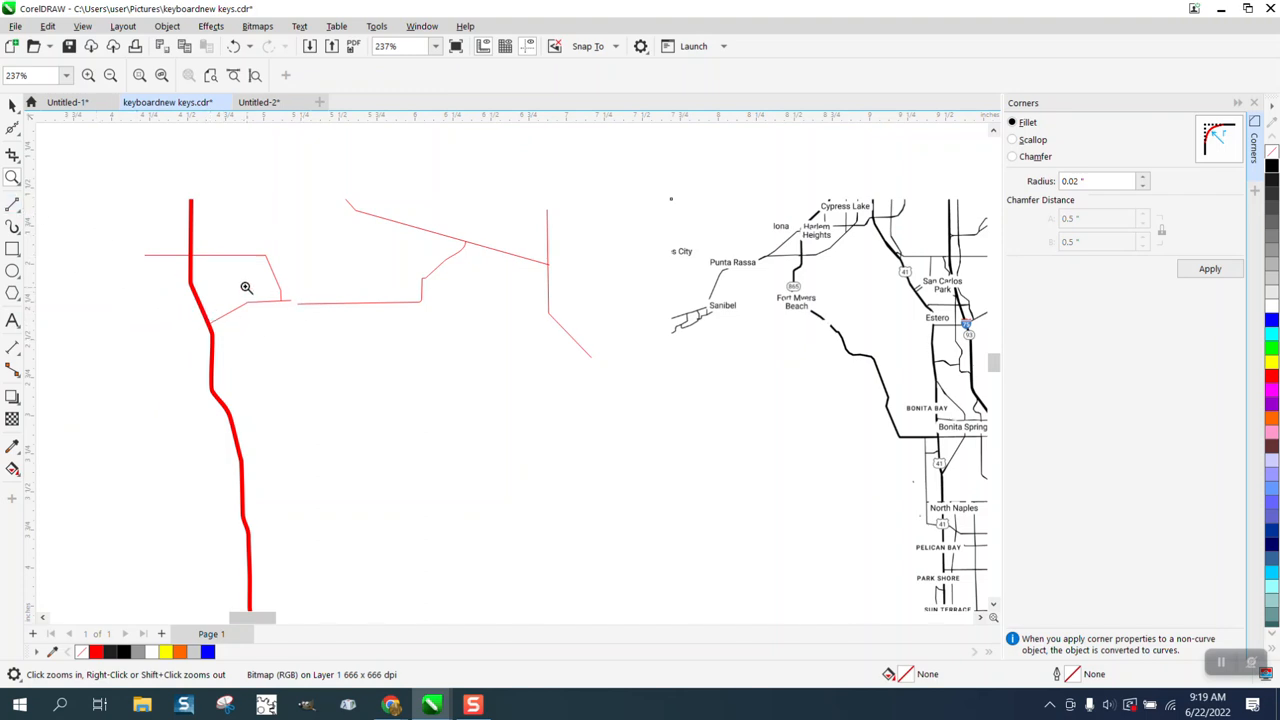
left_click_drag(260, 287, 375, 344)
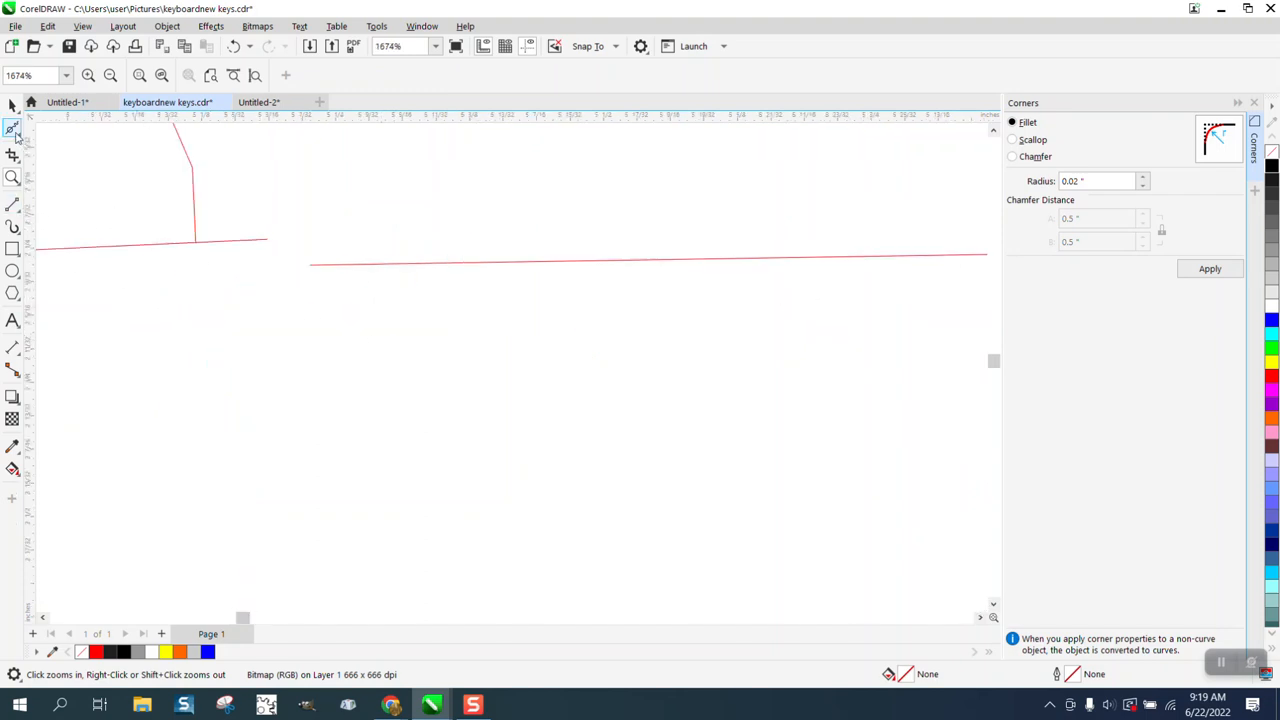
left_click(12, 128)
left_click(24, 136)
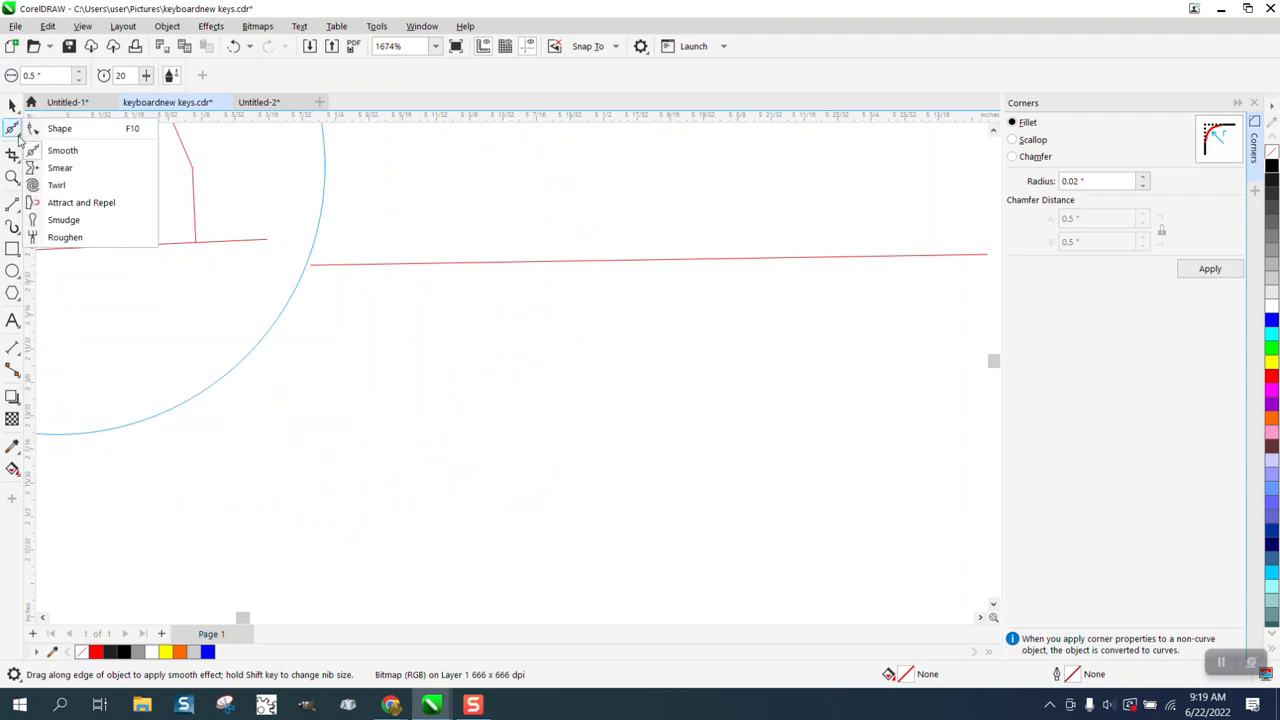
left_click(58, 130)
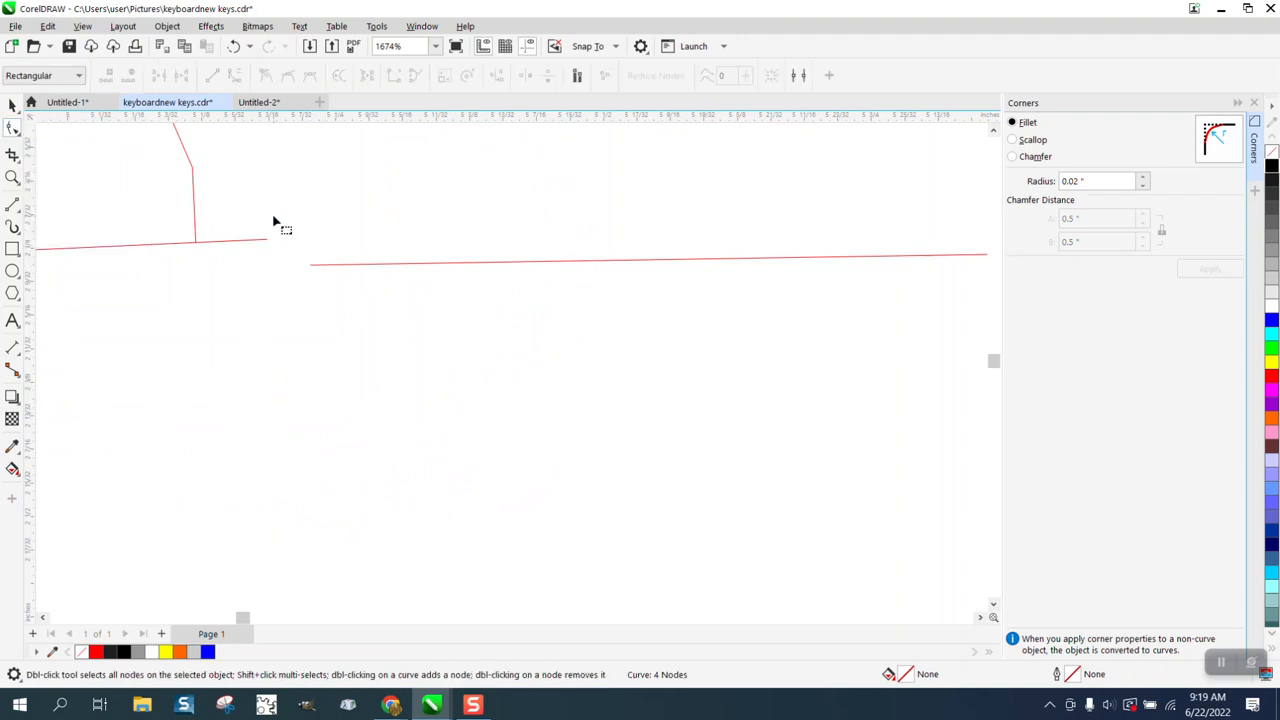
left_click(312, 266)
left_click_drag(312, 266, 270, 240)
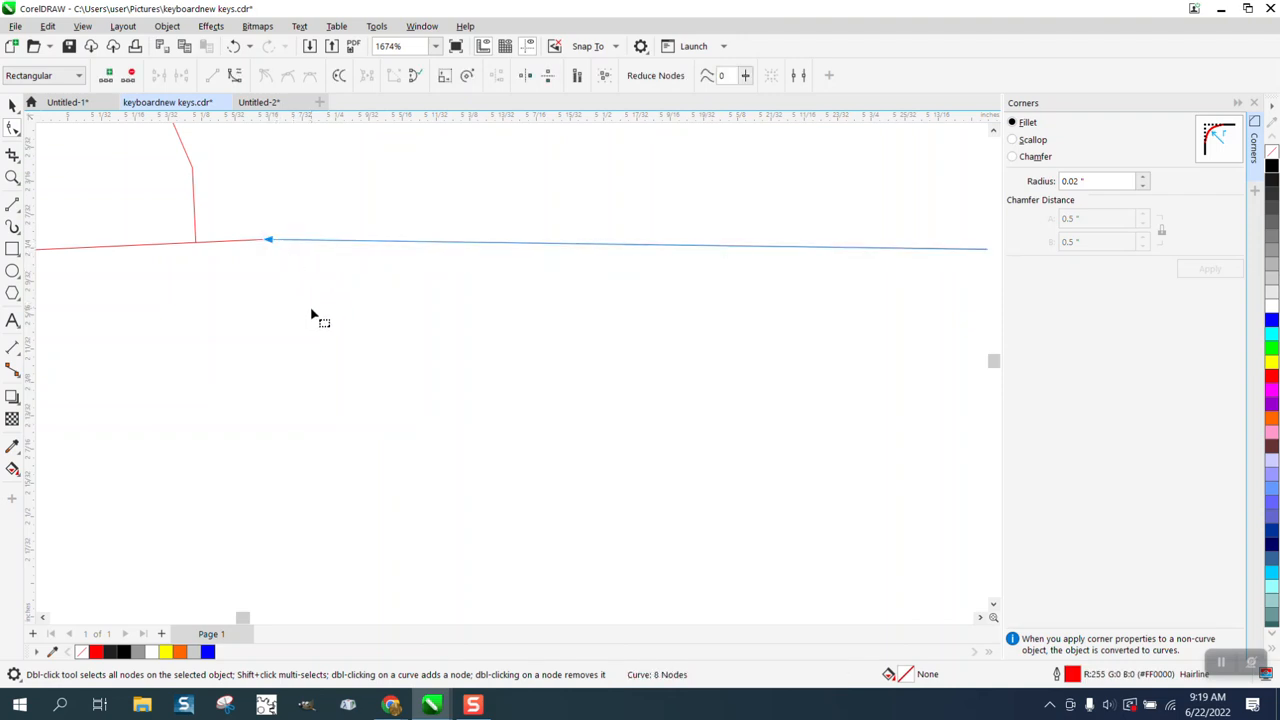
Step: Give the five thin traced roads a 1.0 pt outline that scales with the object
scroll(322, 360, "down", 2)
scroll(322, 360, "down", 3)
scroll(200, 291, "down", 2)
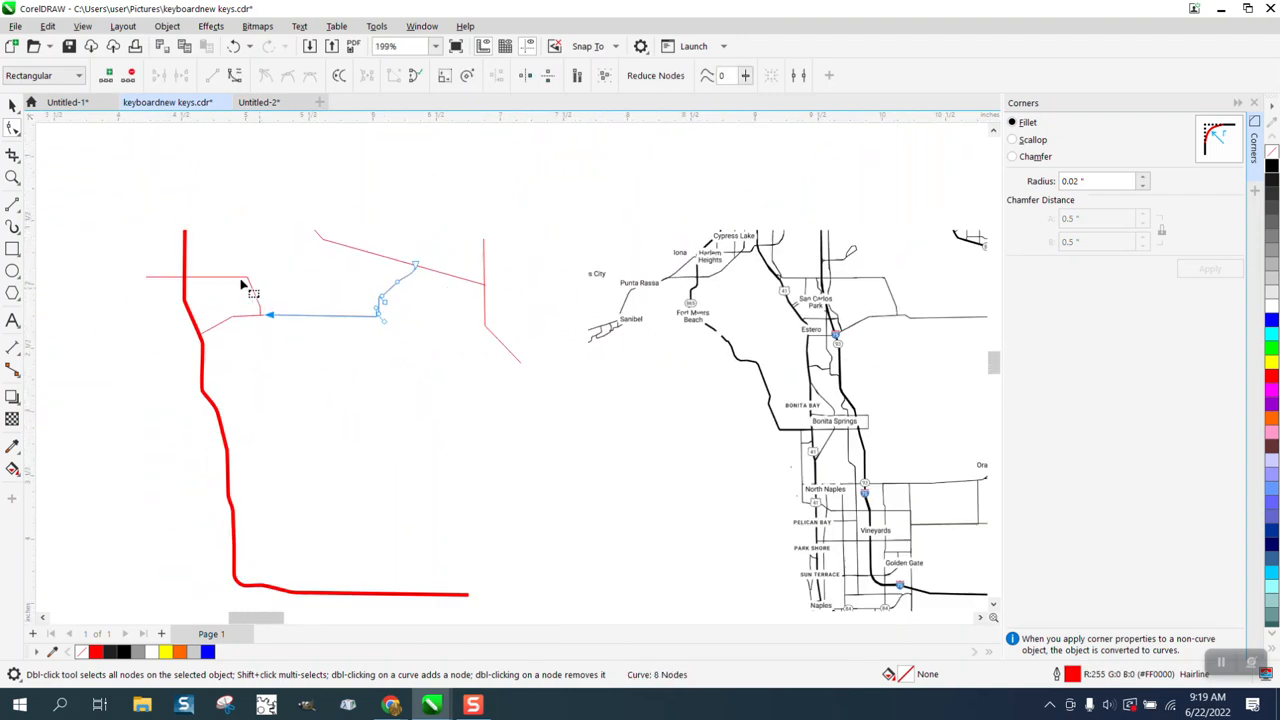
left_click_drag(114, 196, 555, 425)
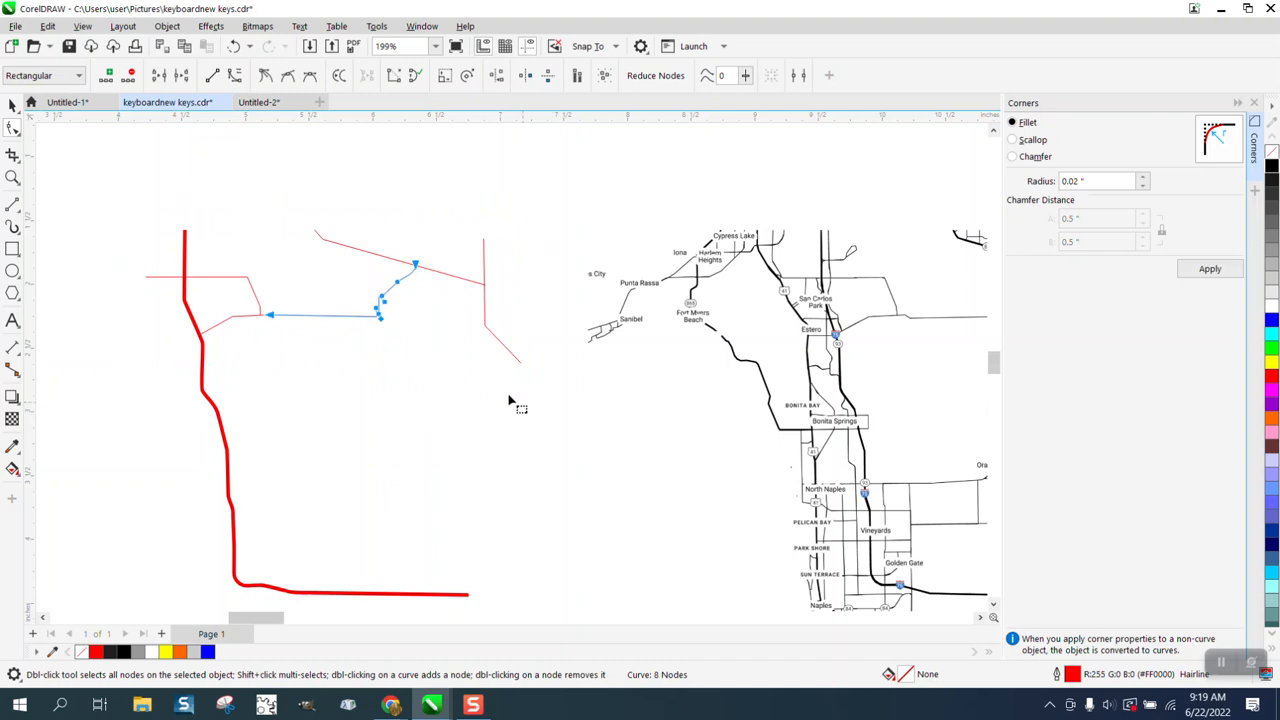
left_click(13, 106)
left_click_drag(120, 187, 548, 408)
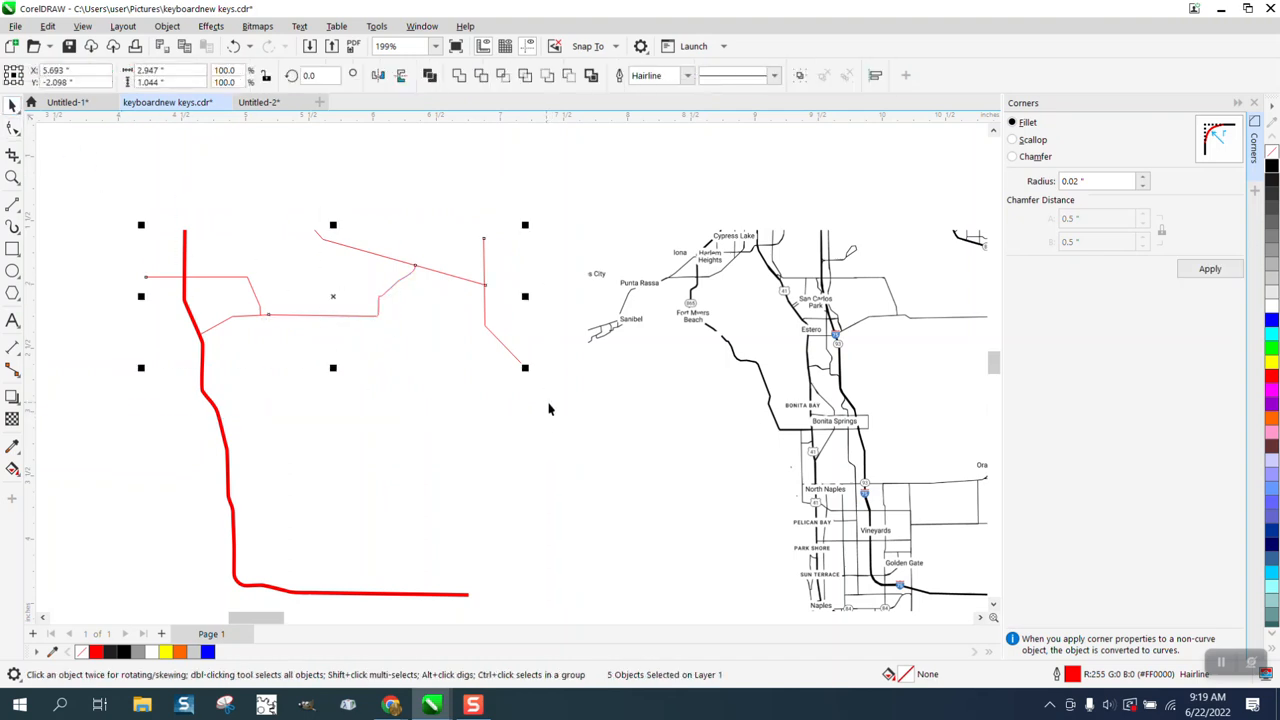
double_click(1073, 674)
left_click(540, 294)
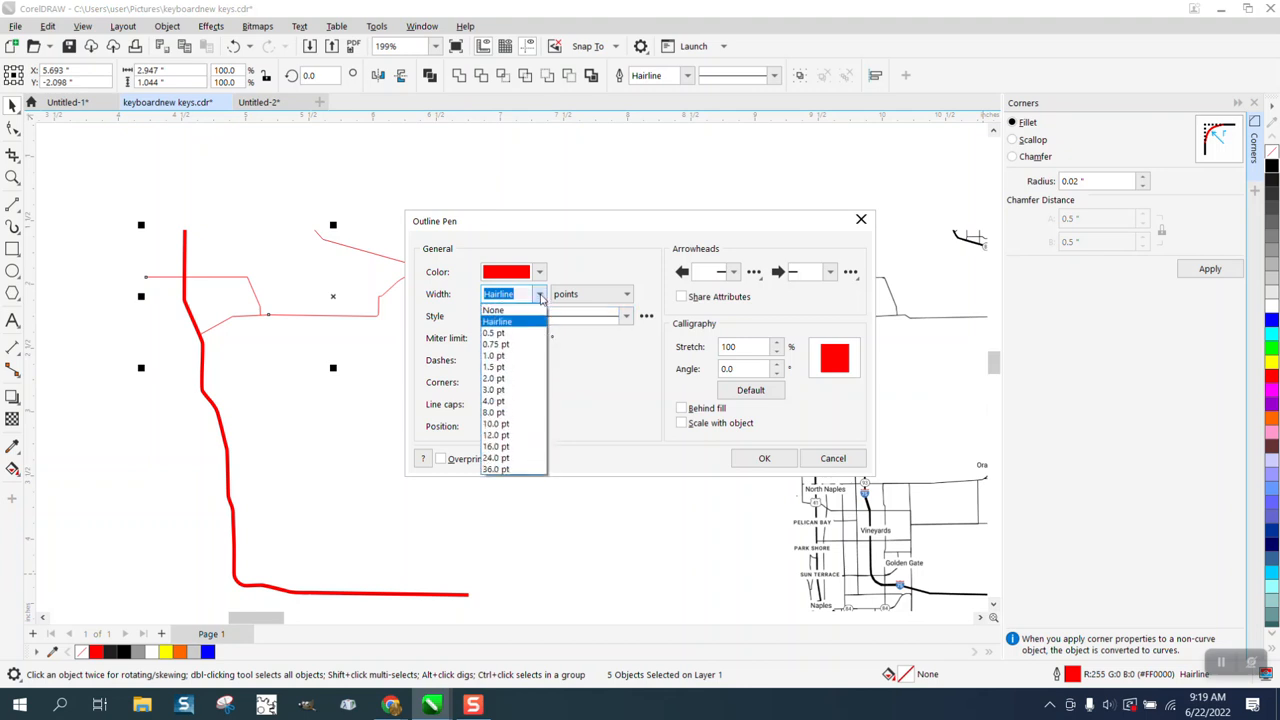
left_click(497, 356)
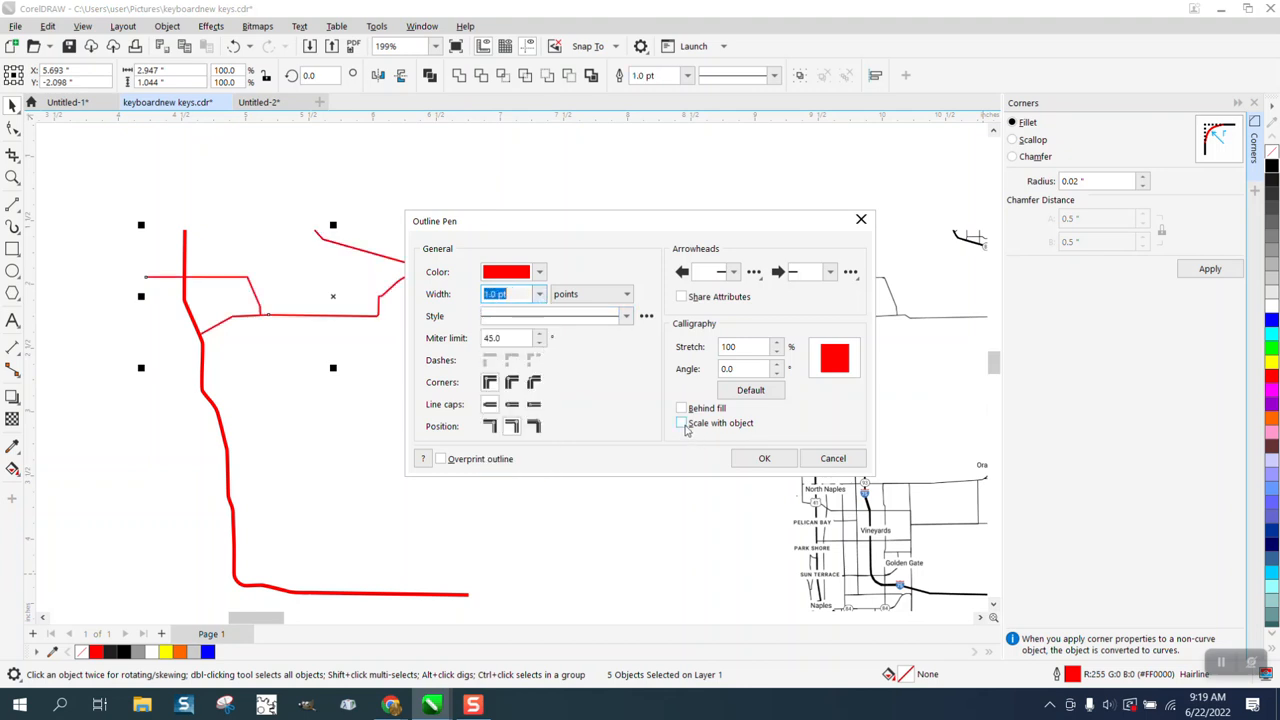
left_click(683, 424)
left_click(762, 458)
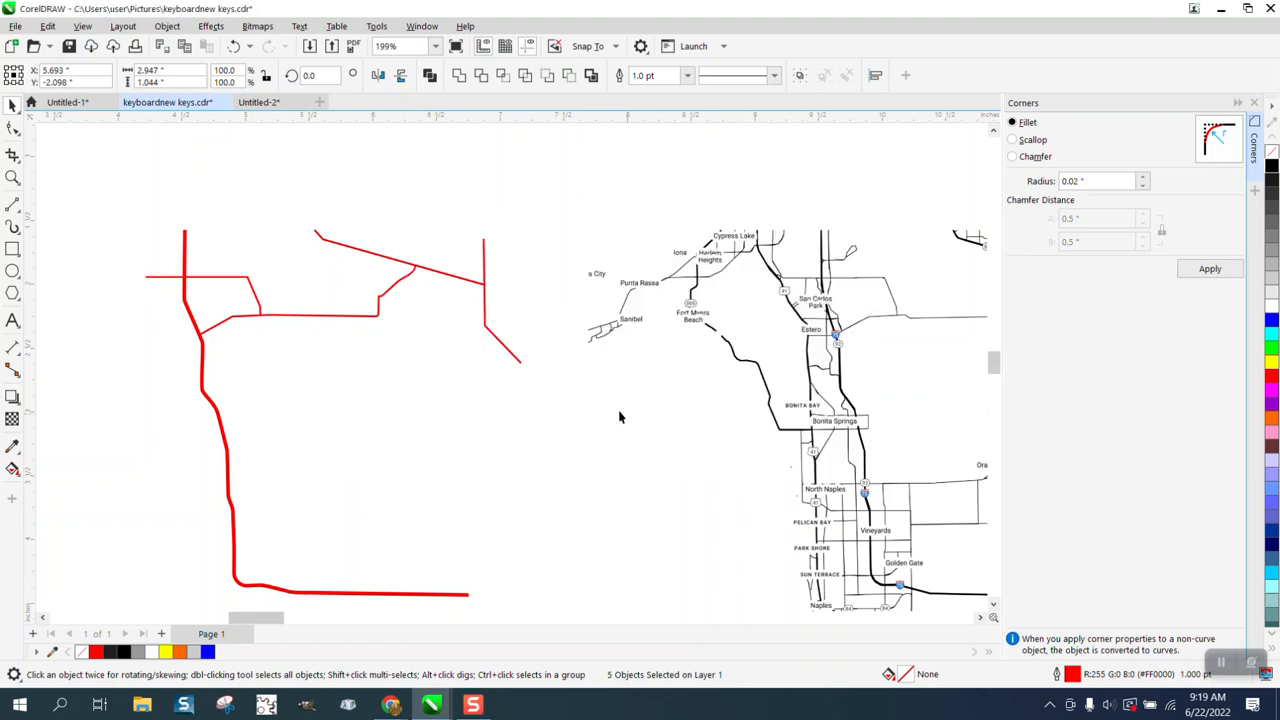
Step: Move the map bitmap 5 inches back to the left, underneath the traced red lines
scroll(508, 363, "down", 3)
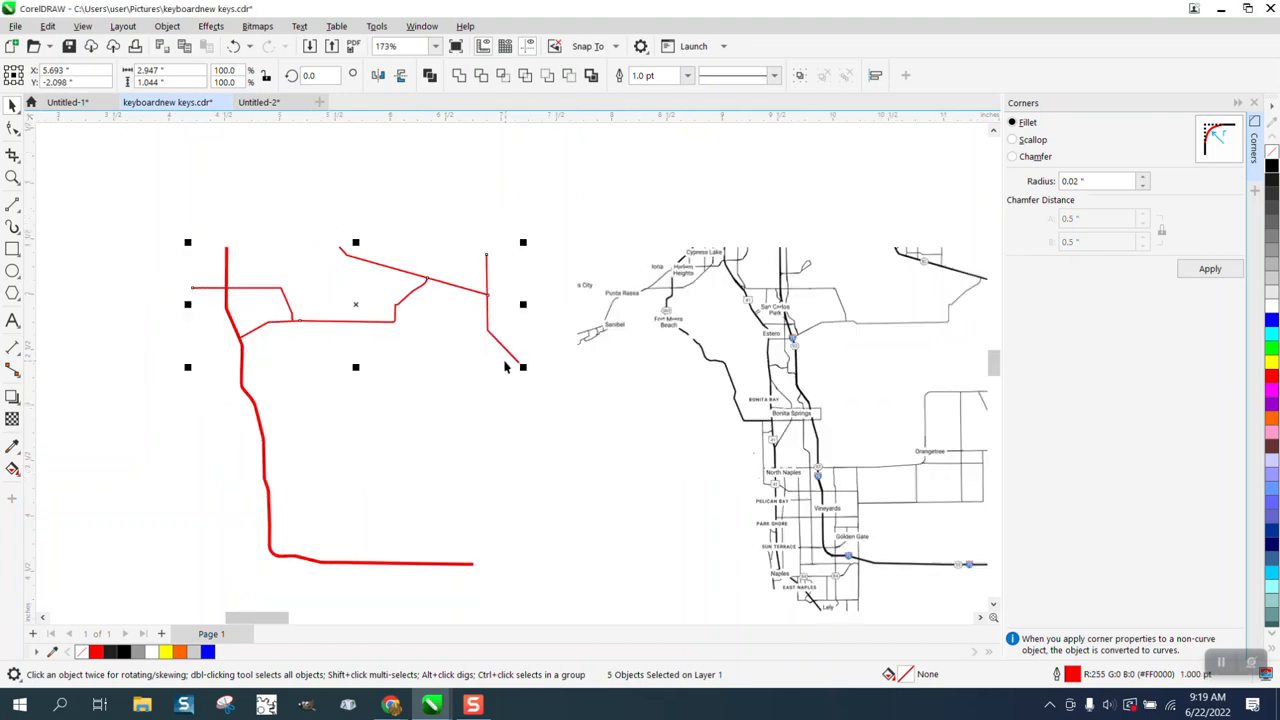
left_click(11, 179)
left_click_drag(822, 527, 906, 563)
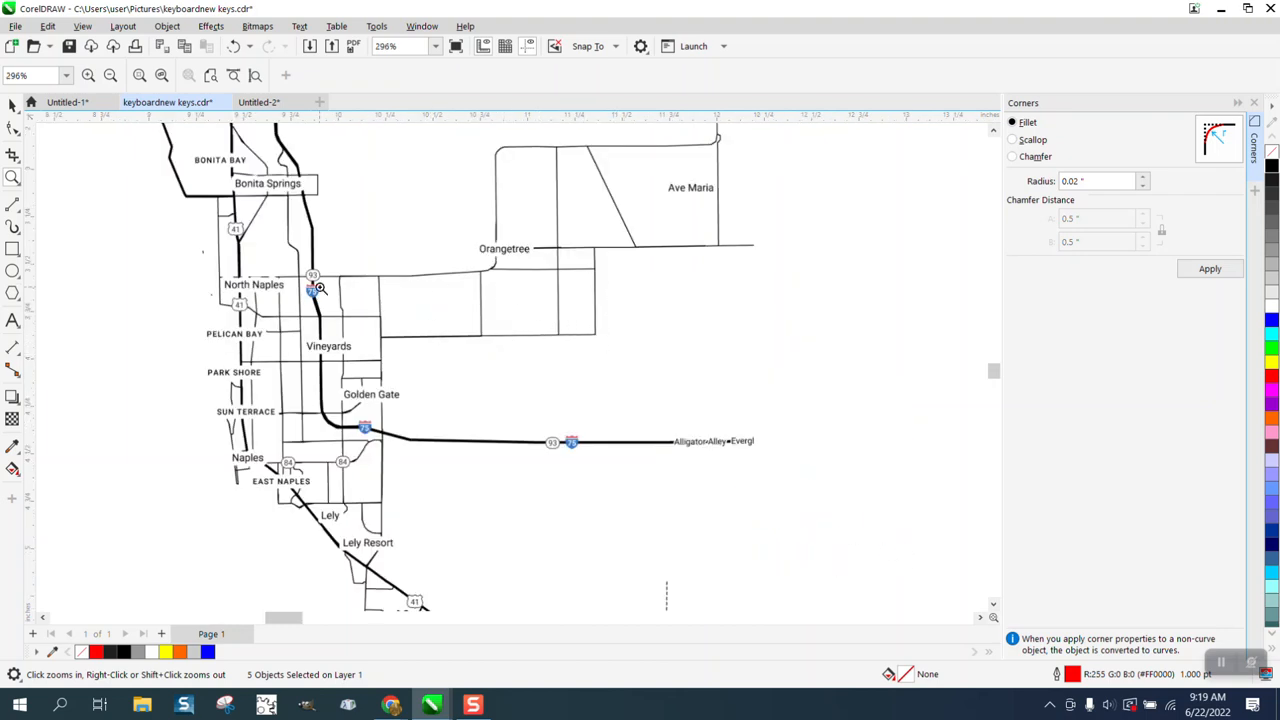
scroll(400, 294, "down", 5)
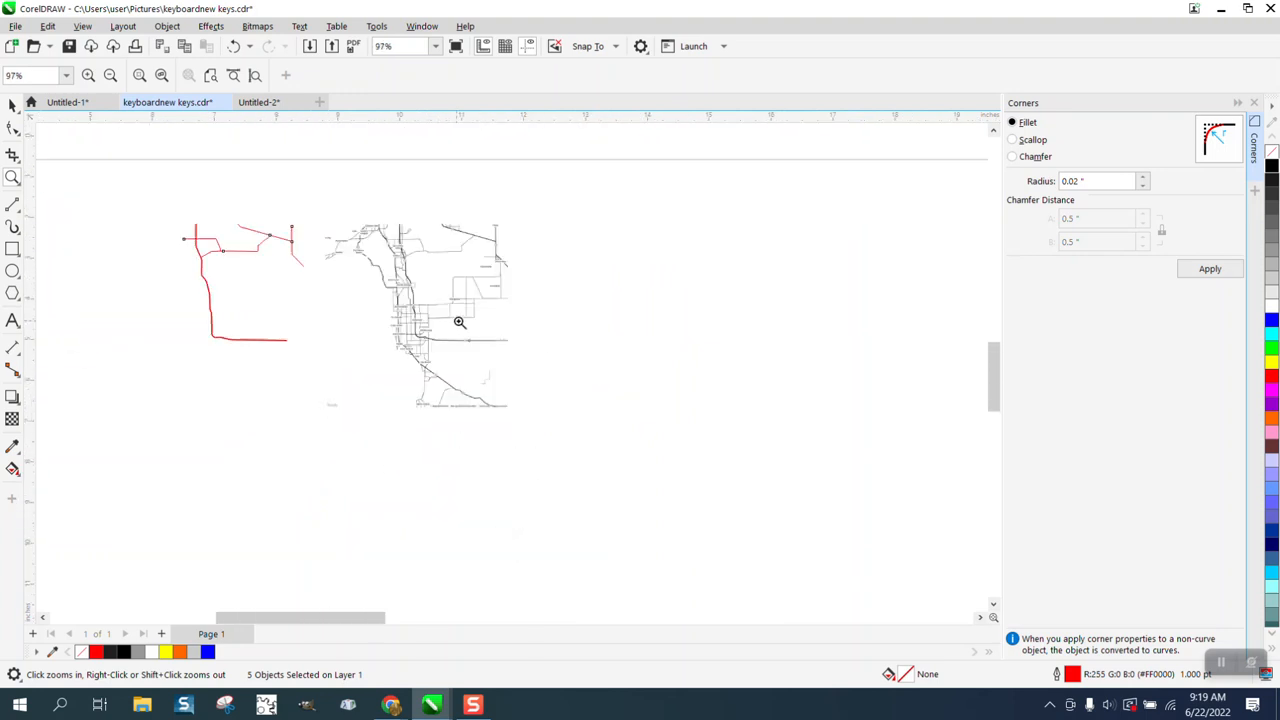
left_click(13, 178)
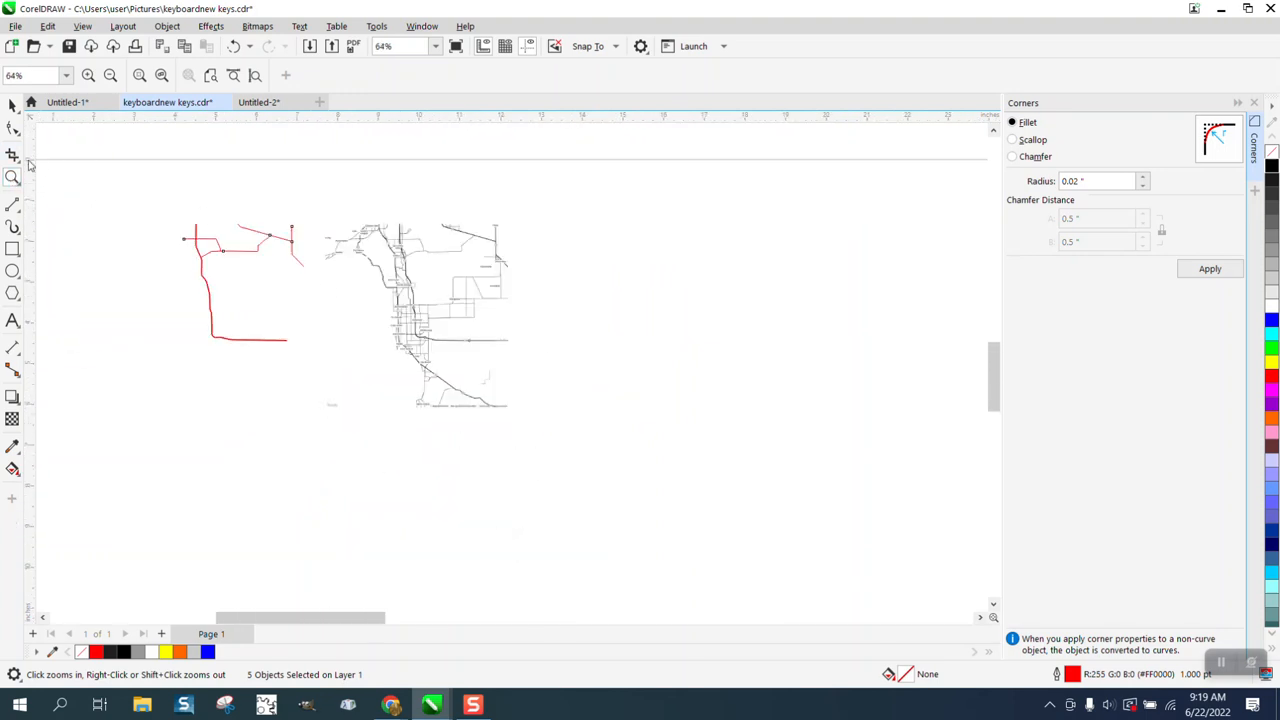
left_click(12, 105)
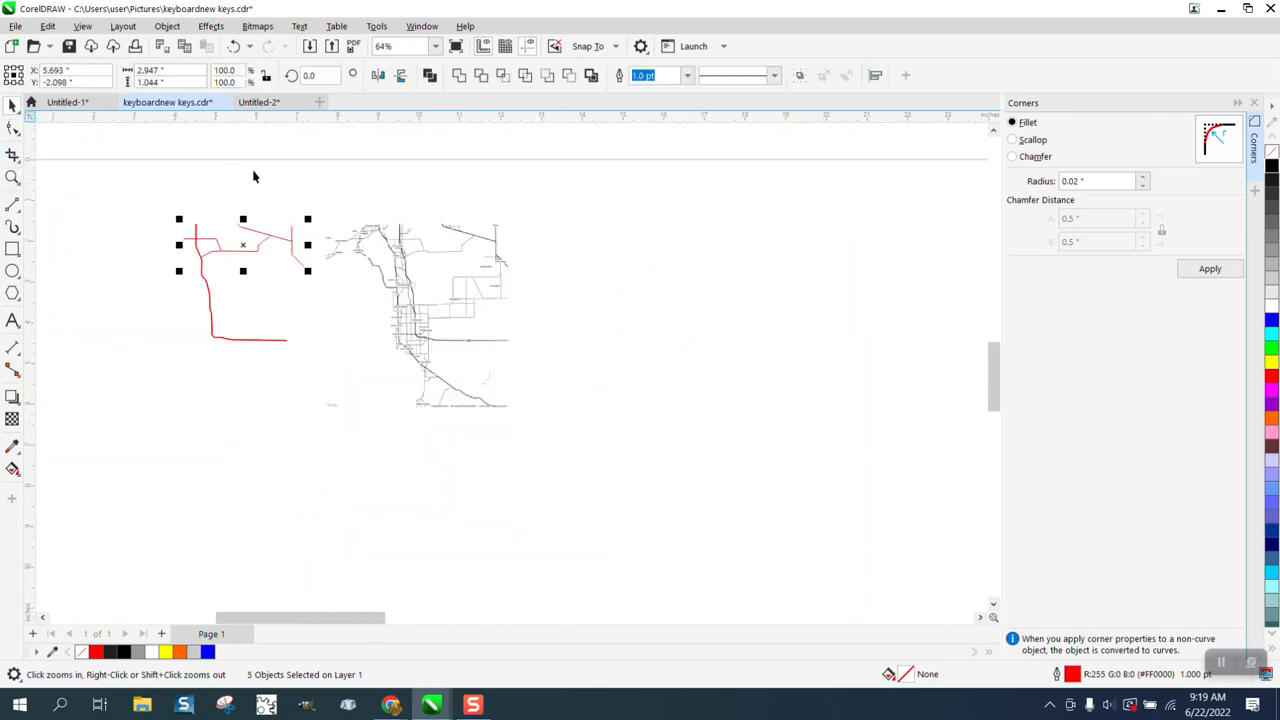
left_click(396, 249)
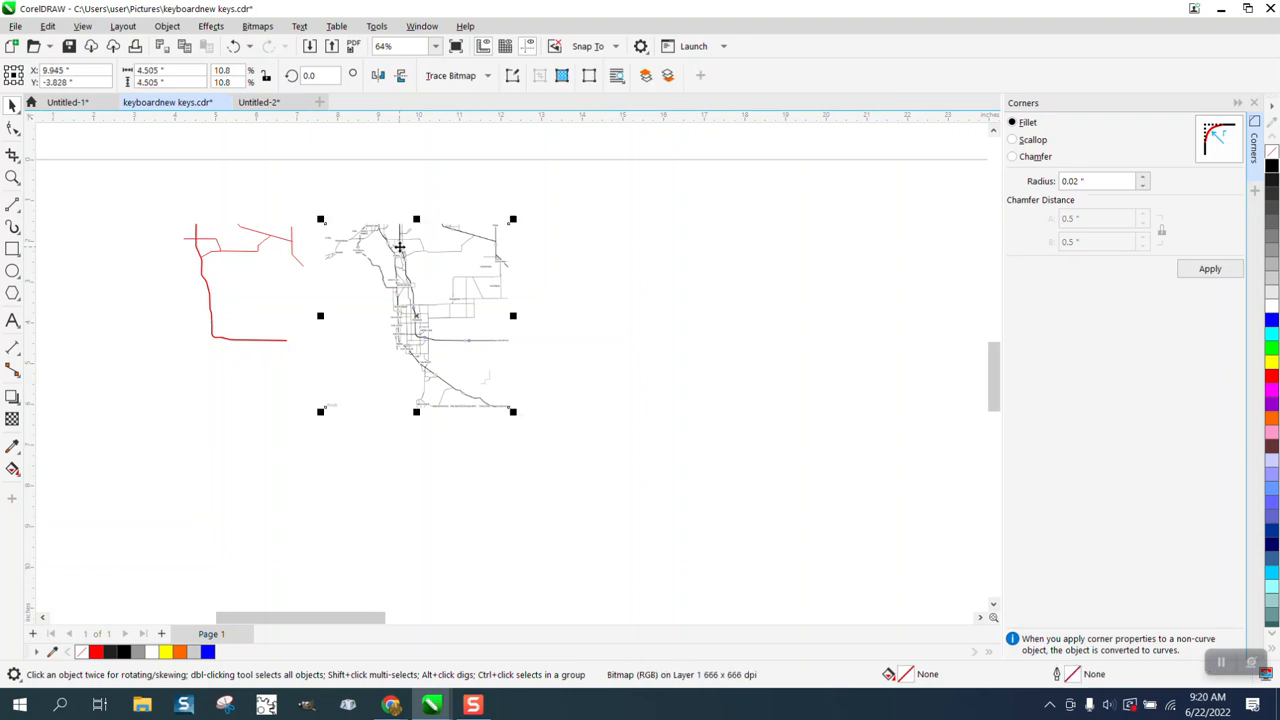
key("Left")
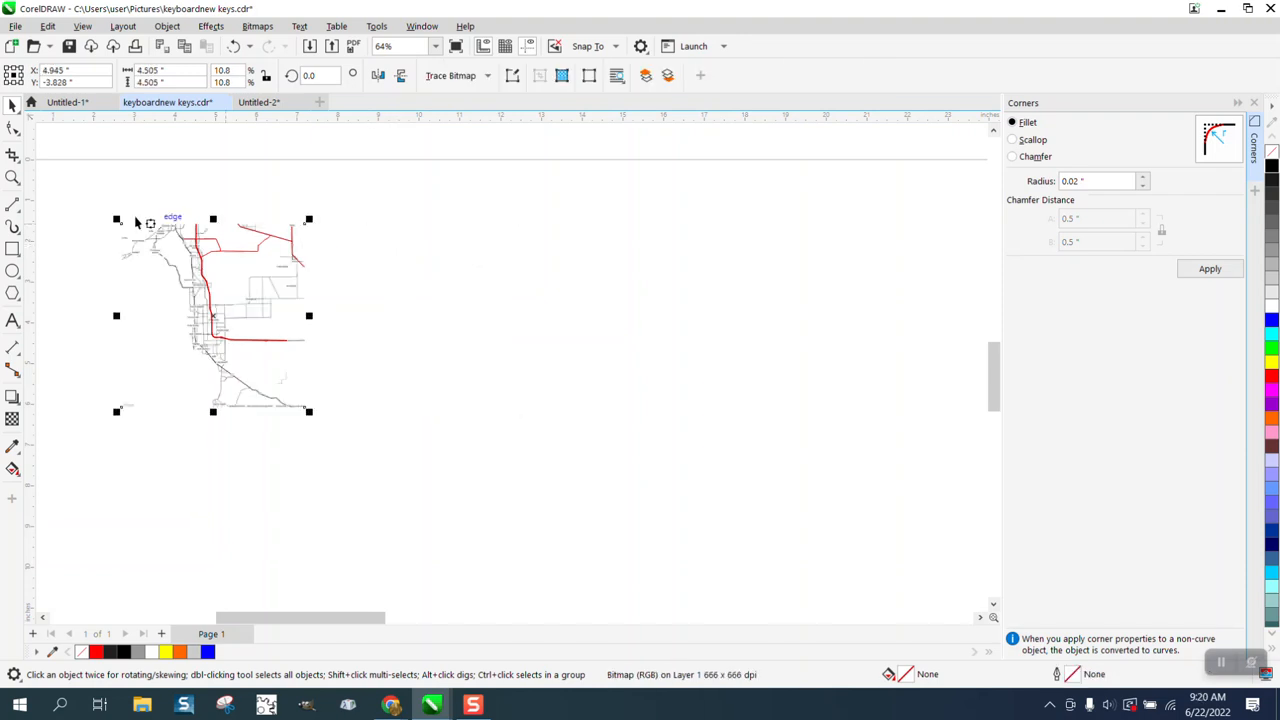
Step: Add the artistic text "Bontia springs" in 24 pt Arial just east of the map's boxed Bonita Springs label
left_click(13, 178)
left_click_drag(353, 344, 340, 345)
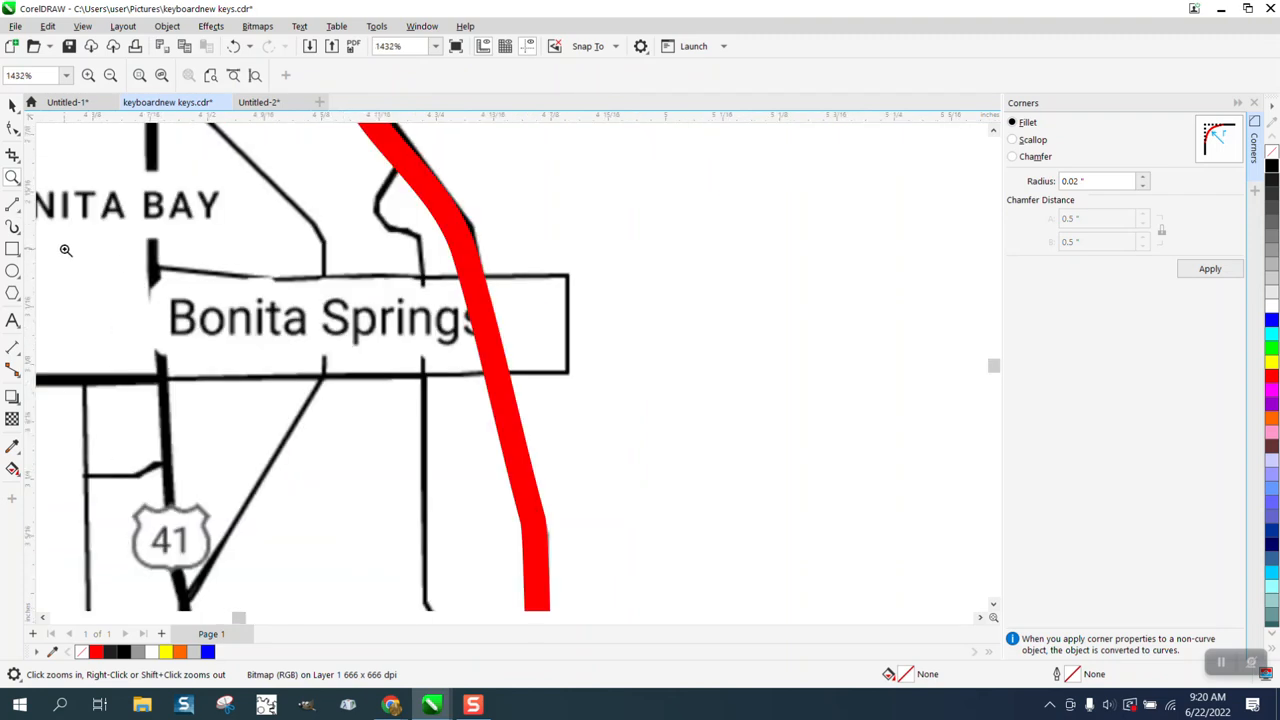
left_click(13, 321)
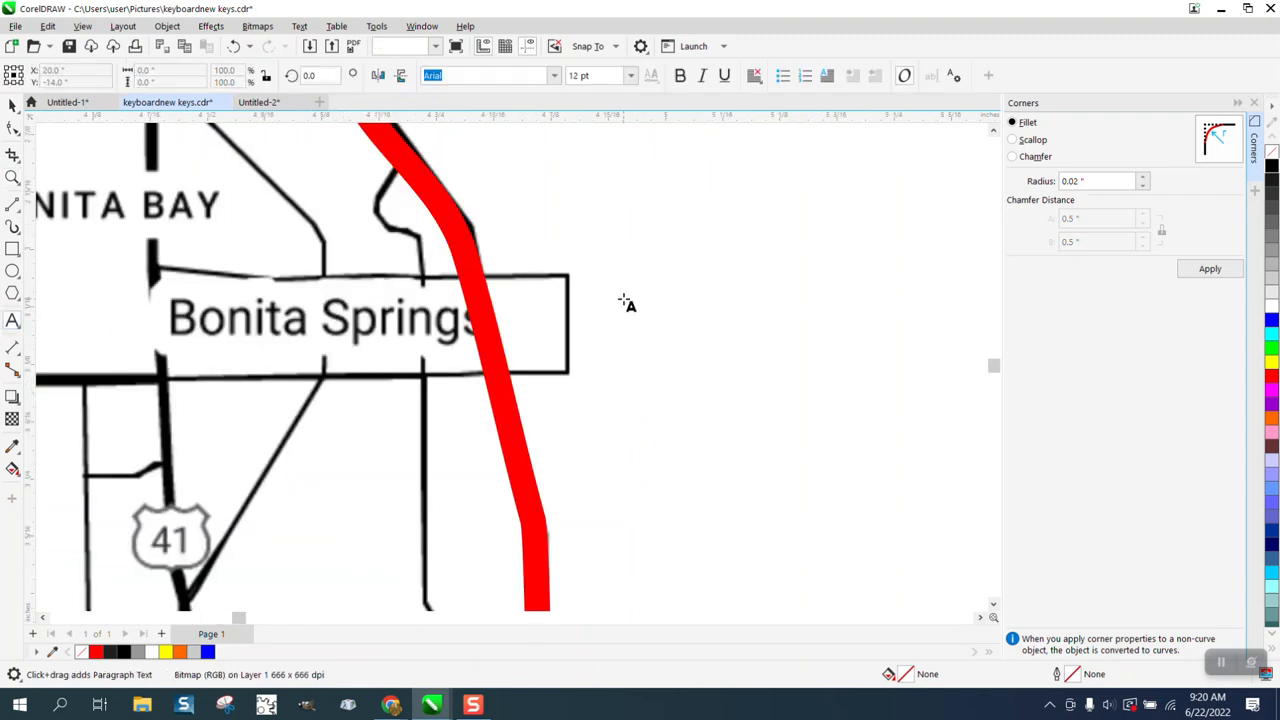
left_click(623, 300)
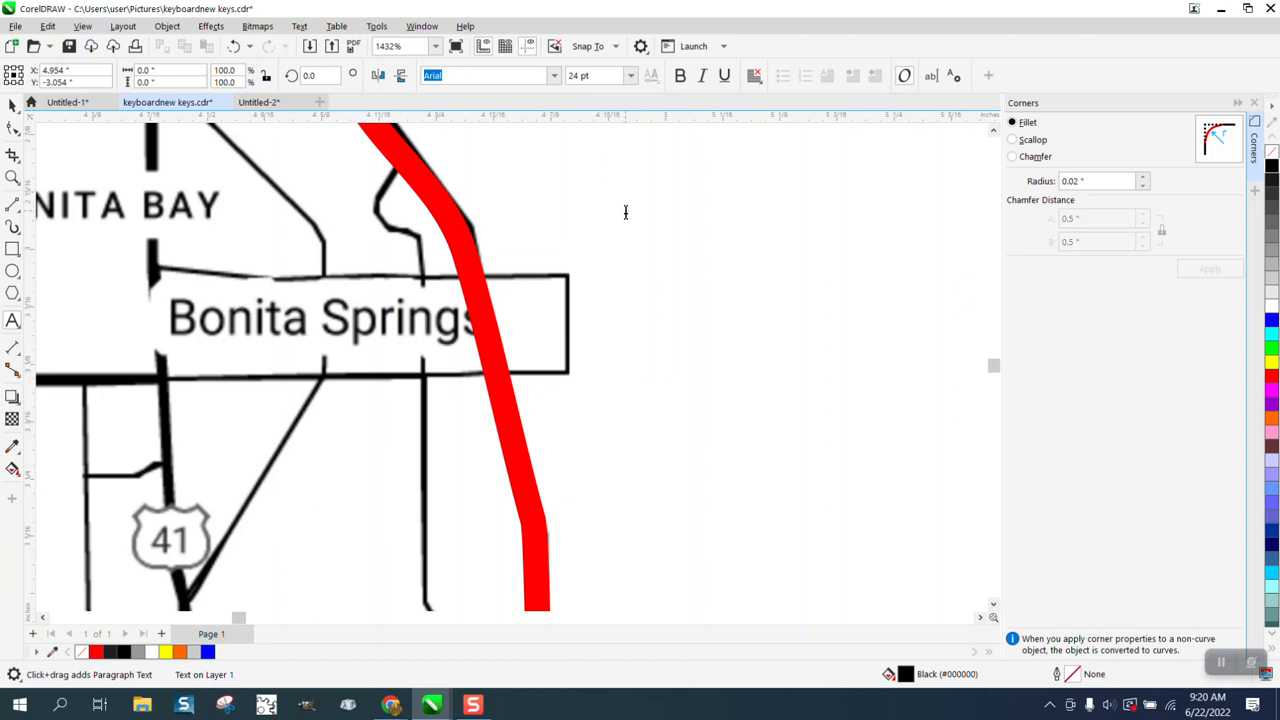
type("B")
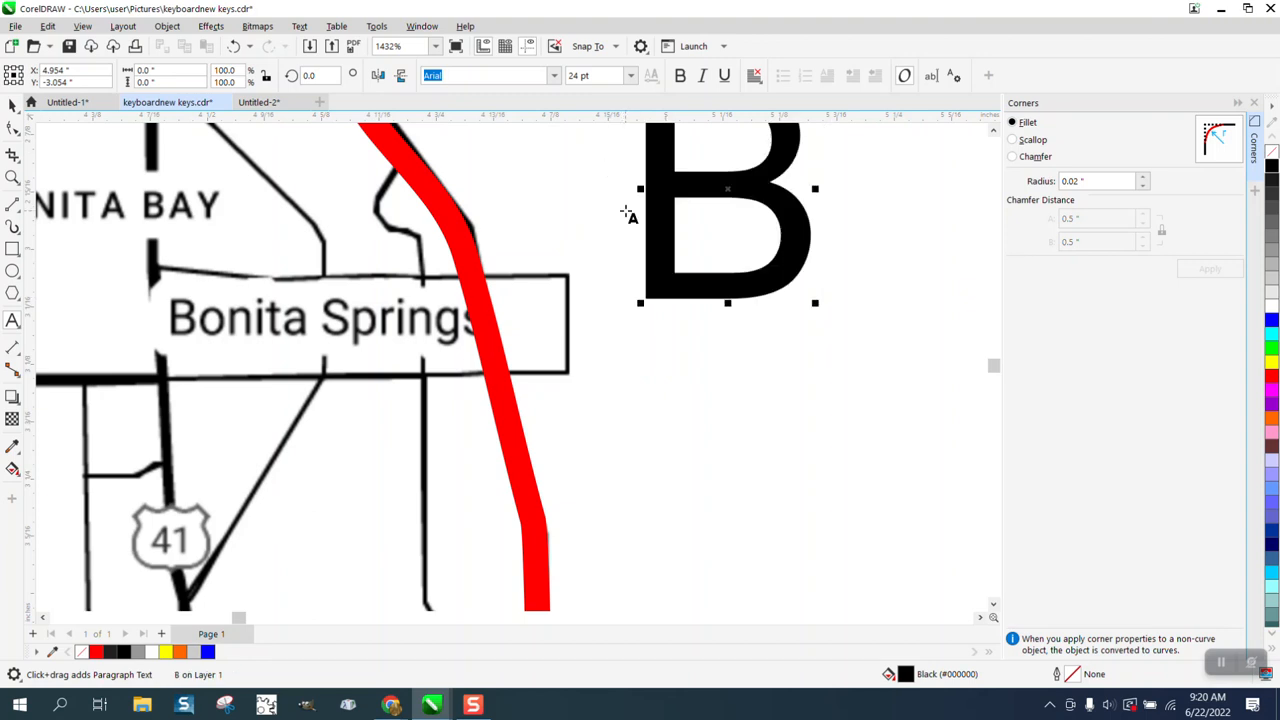
type("on")
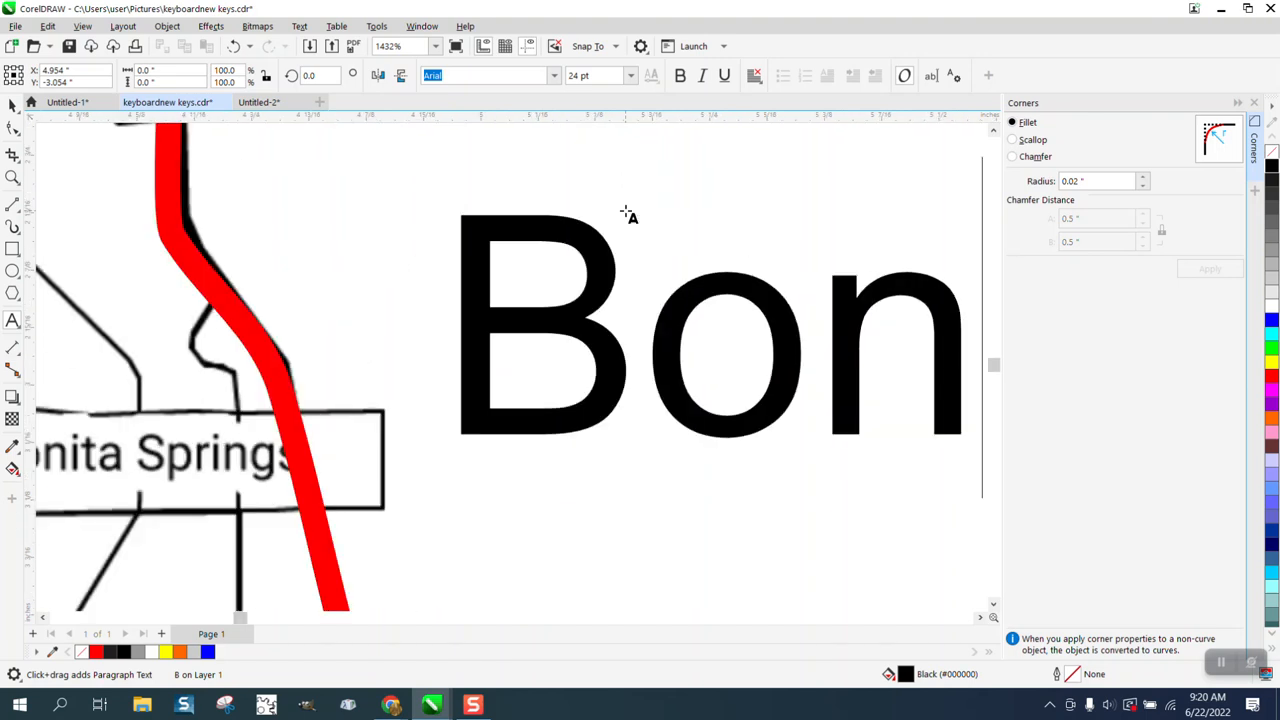
type("ti")
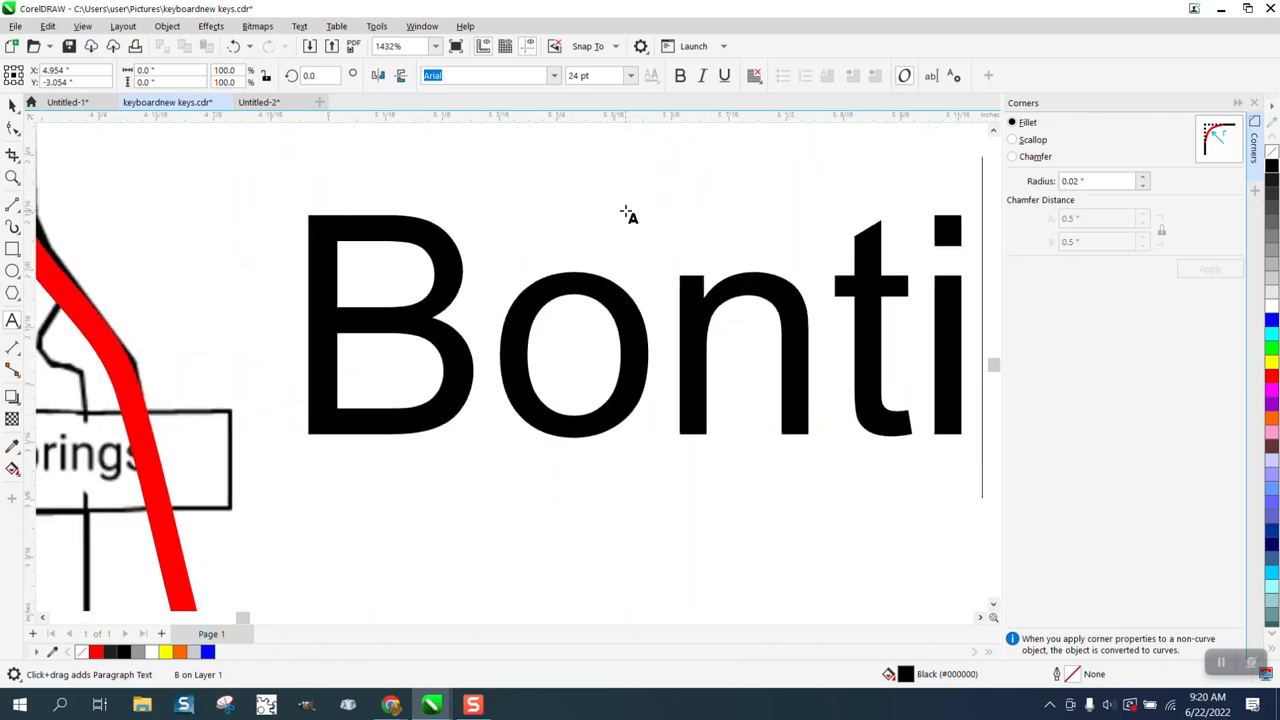
type("a spring")
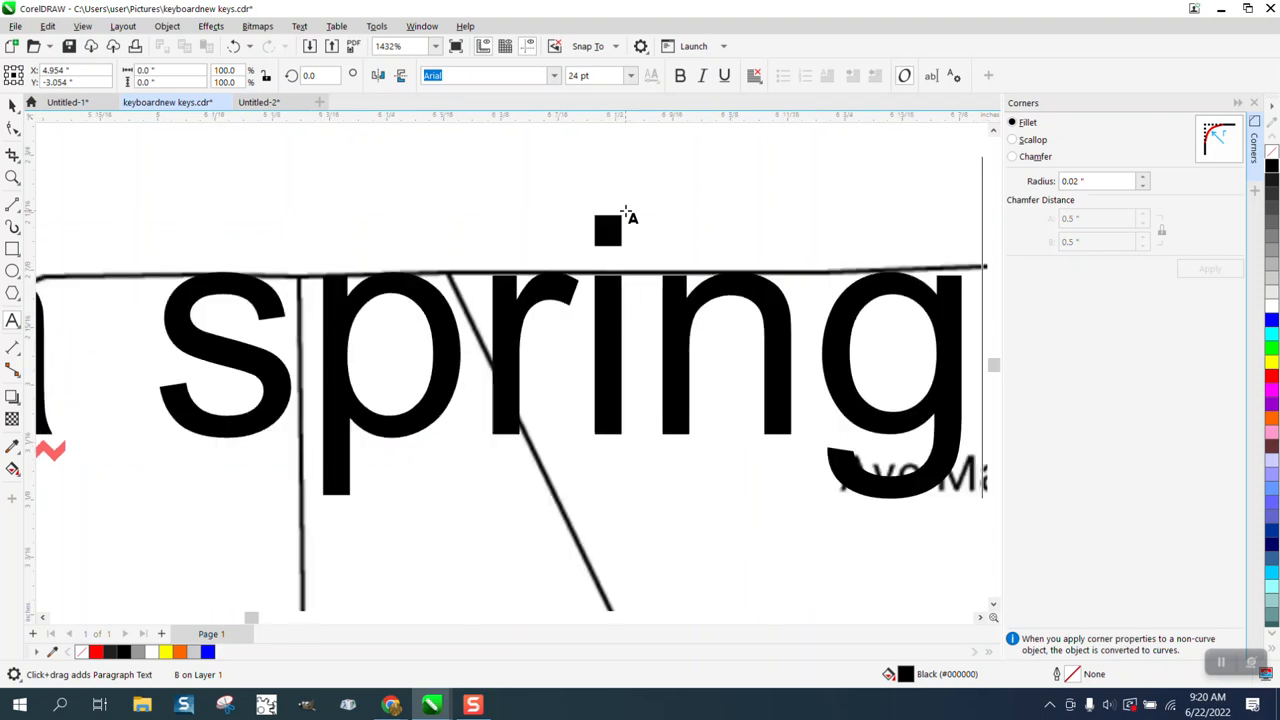
type("s")
scroll(627, 214, "down", 4)
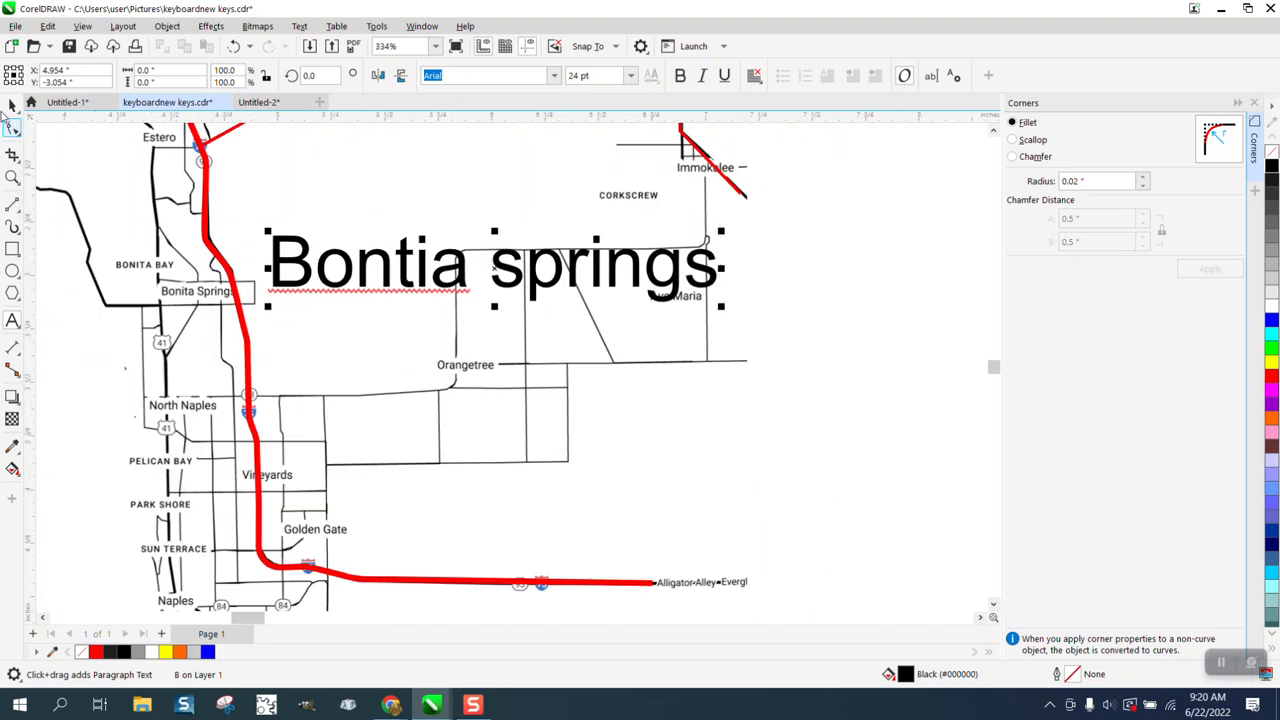
Step: Scale the new text down proportionally to about 0.43 inches wide and fill it red
left_click(12, 106)
scroll(626, 254, "up", 1)
scroll(710, 300, "down", 1)
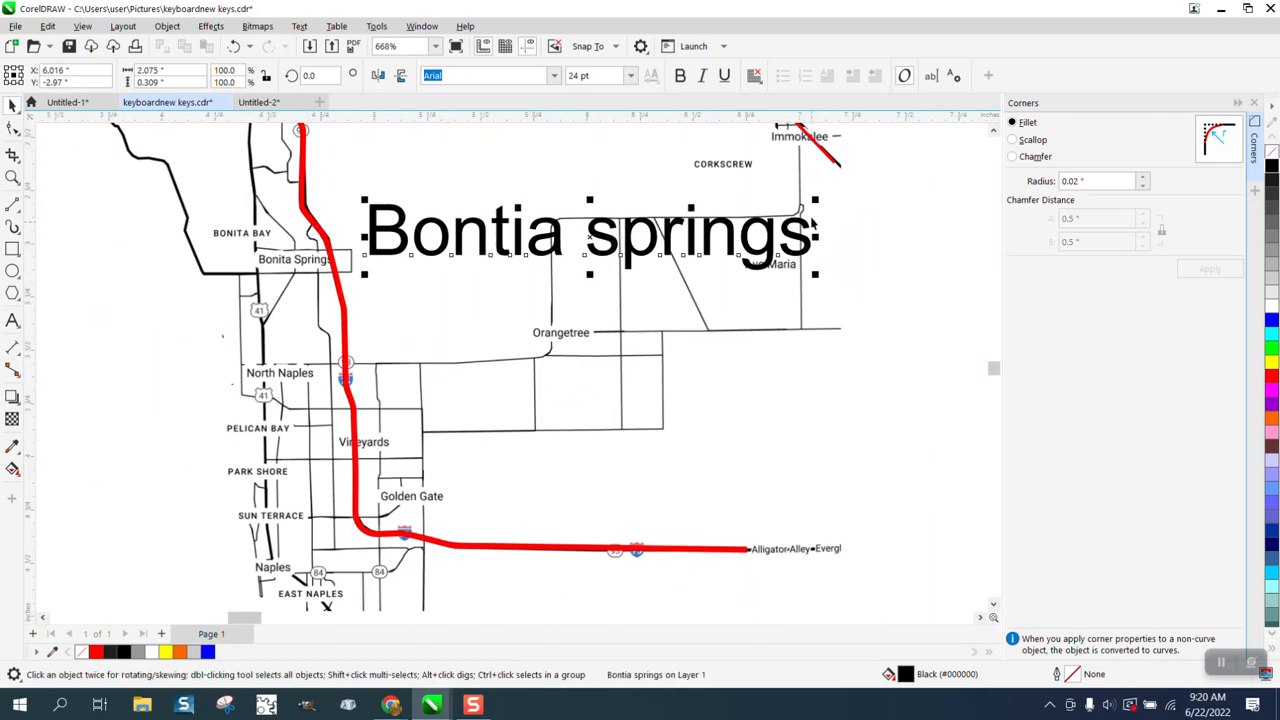
left_click_drag(815, 199, 466, 228)
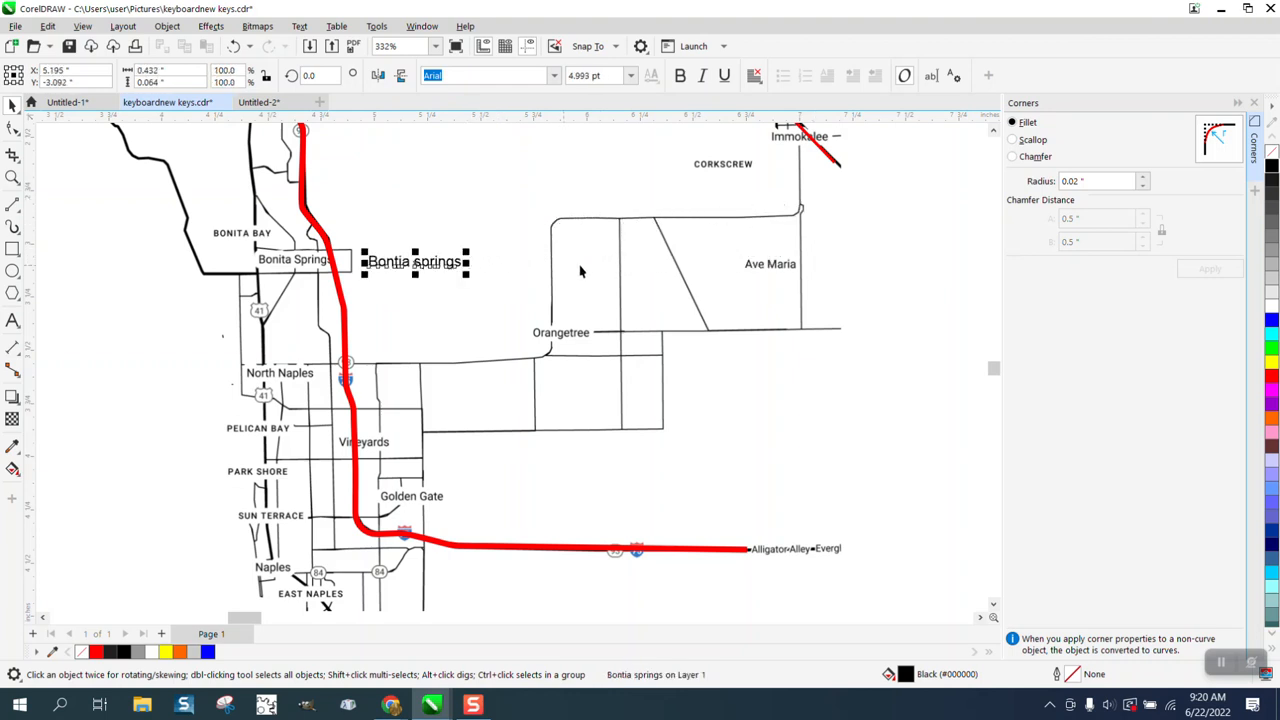
left_click(1272, 376)
Step: Move the red text over the map's boxed Bonita Springs label and narrow it to about 0.36 inches wide
left_click_drag(428, 273, 282, 266)
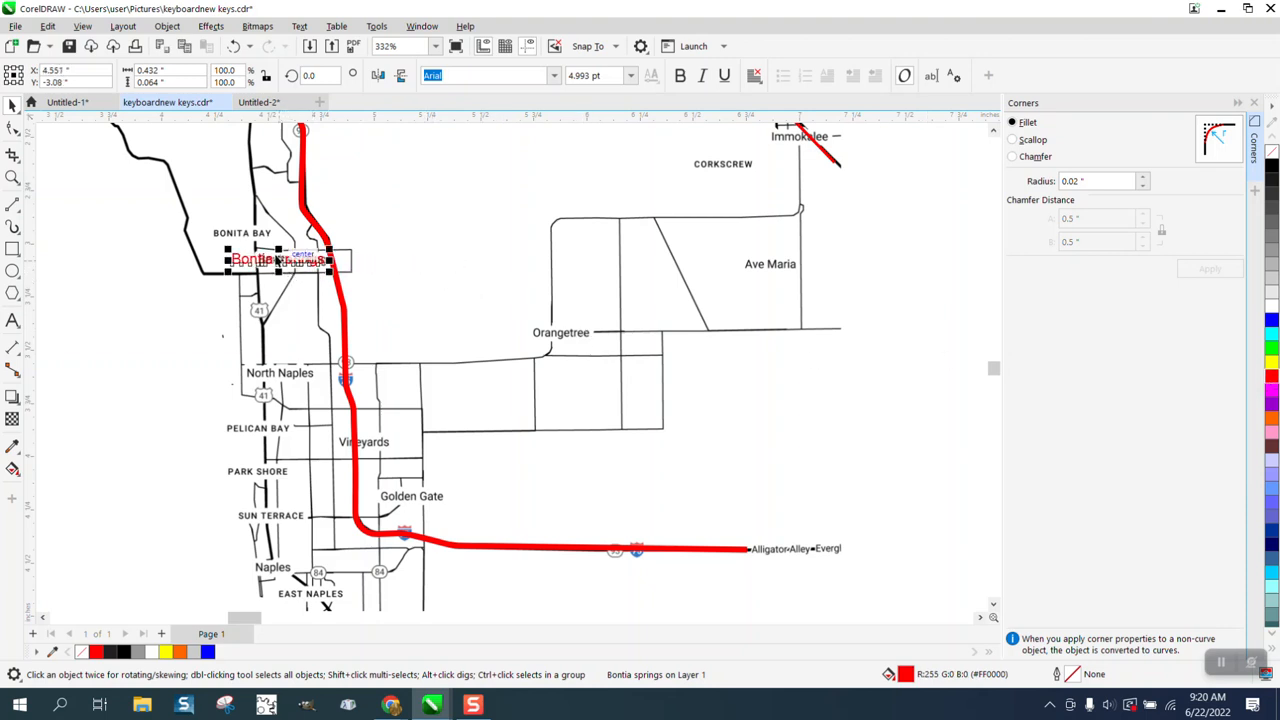
left_click(12, 176)
left_click_drag(203, 233, 426, 306)
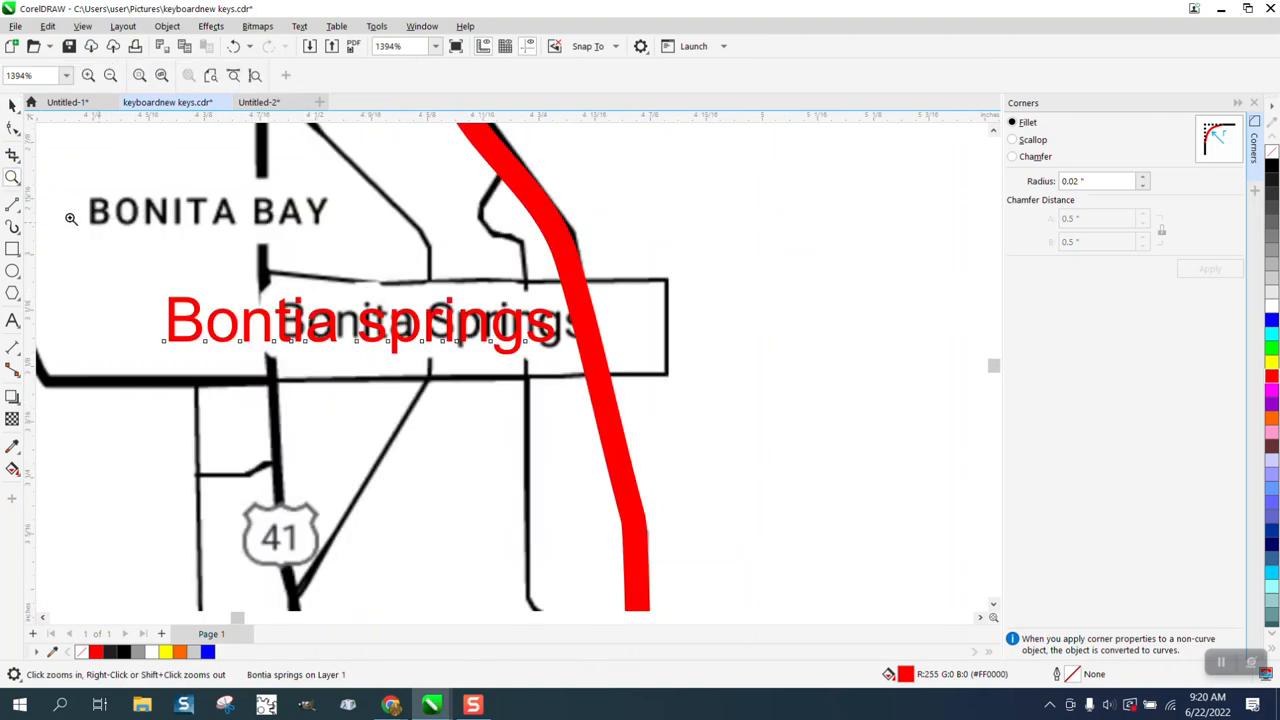
left_click(12, 104)
left_click_drag(163, 322, 228, 322)
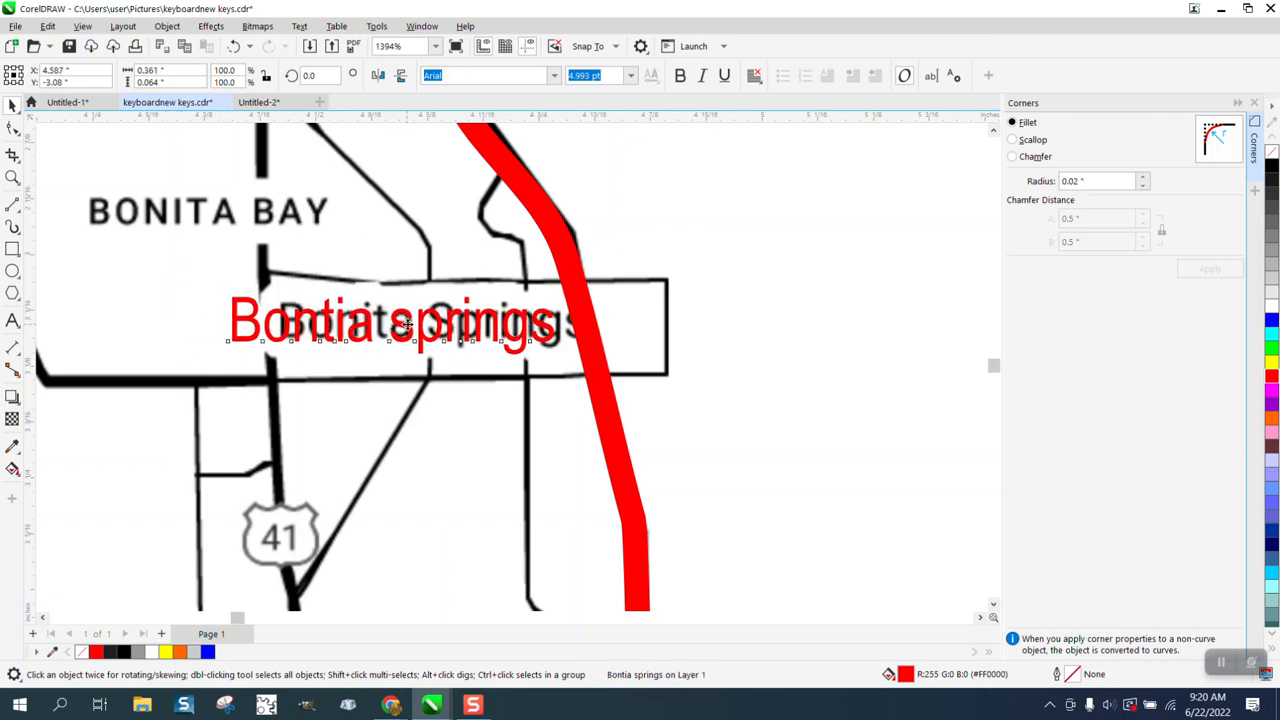
left_click_drag(405, 325, 418, 325)
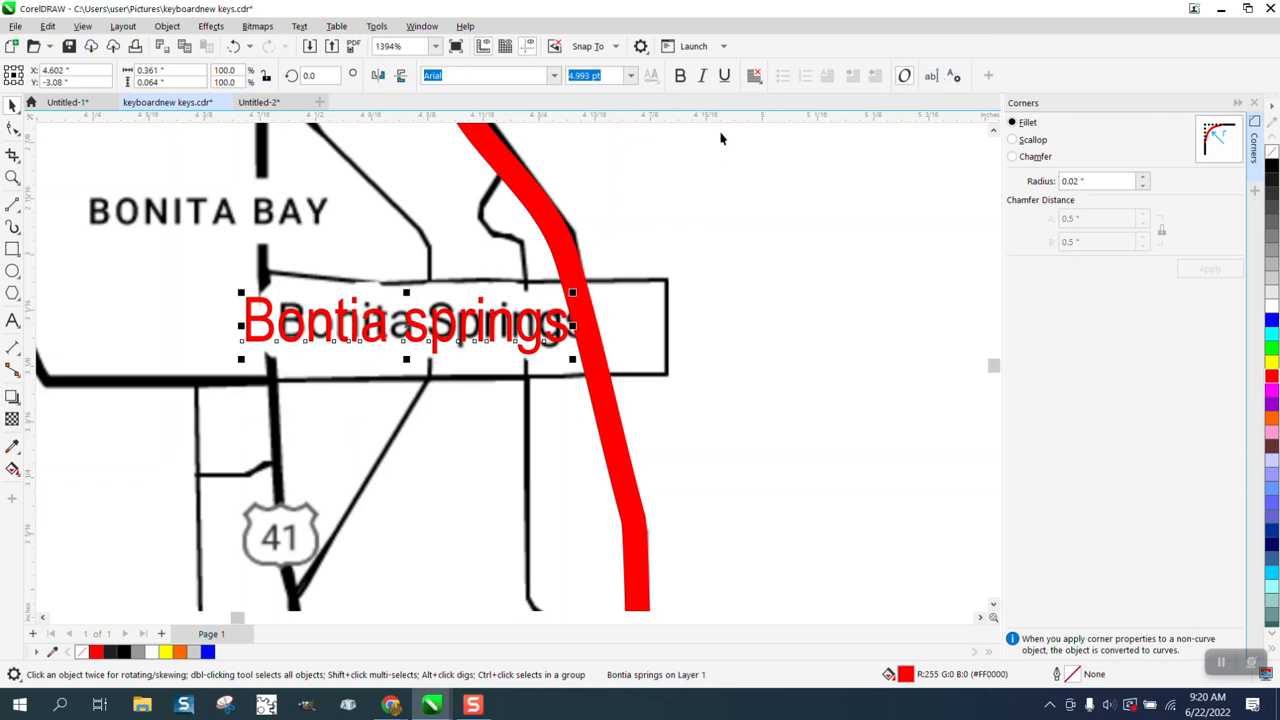
Step: Capitalize the second word of the red label as "Springs" and shift the text slightly west within the box
left_click(12, 320)
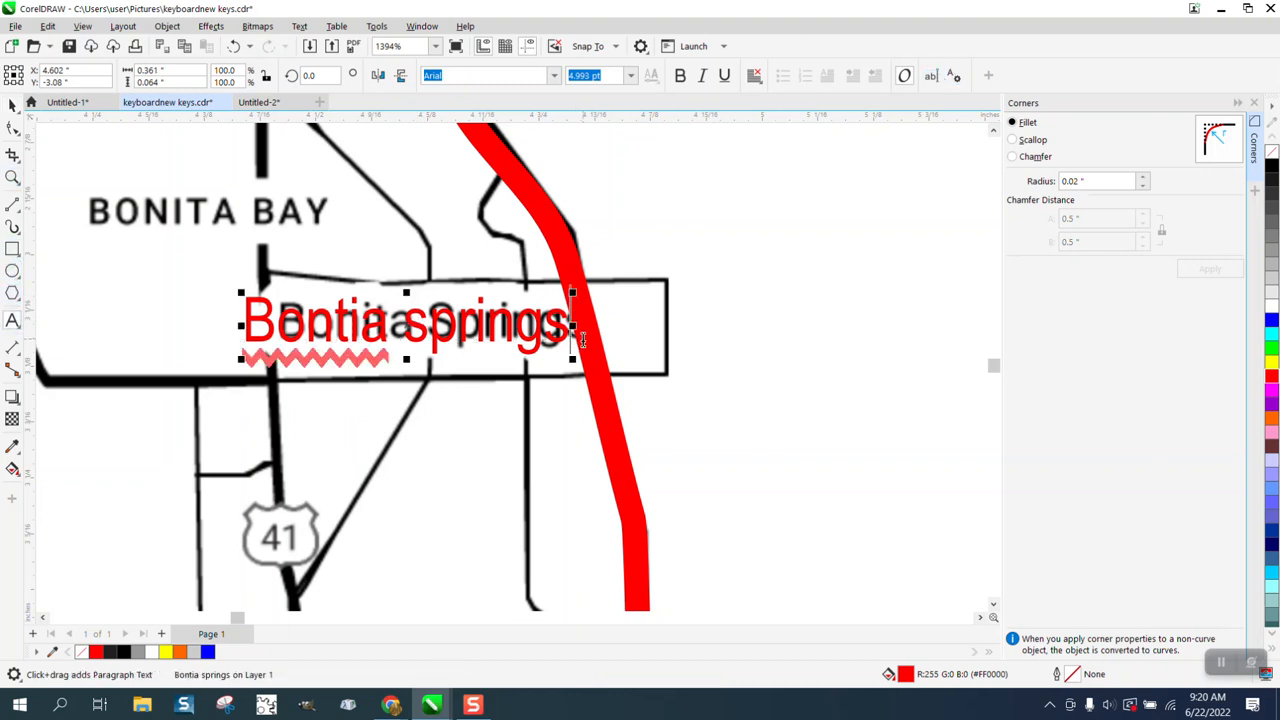
left_click(452, 323)
left_click_drag(456, 323, 412, 330)
left_click(429, 331)
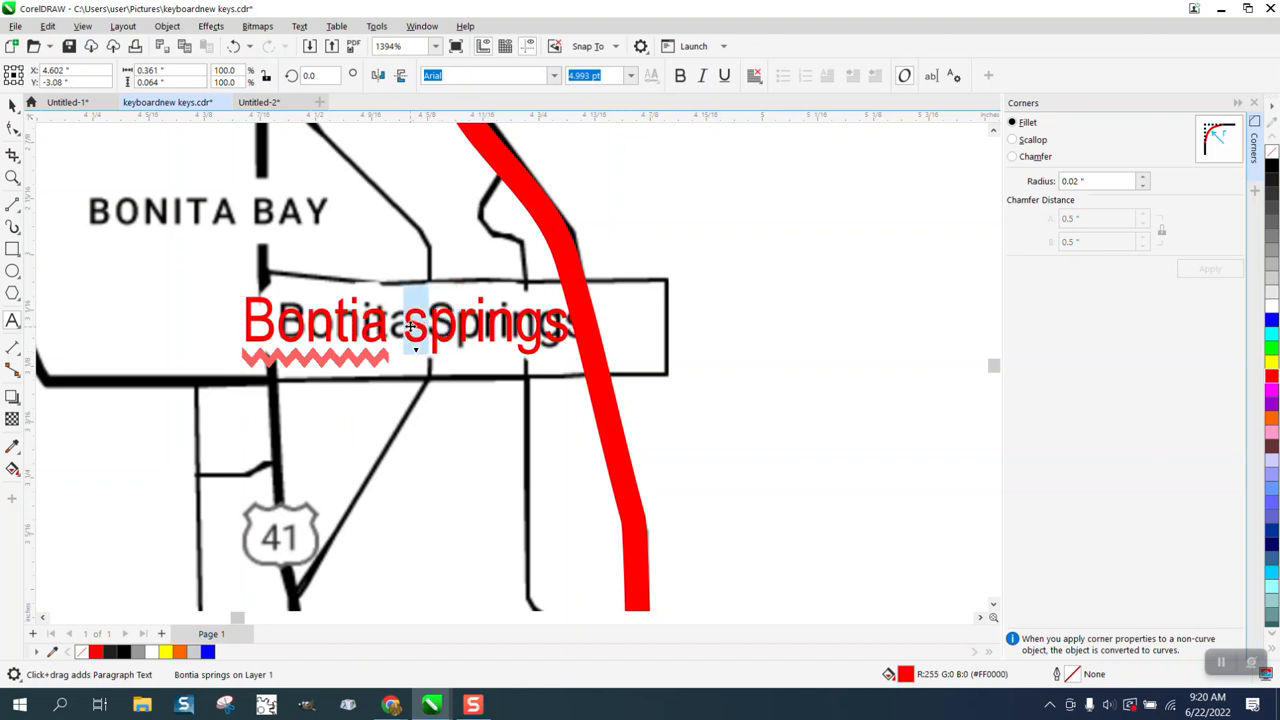
type("S")
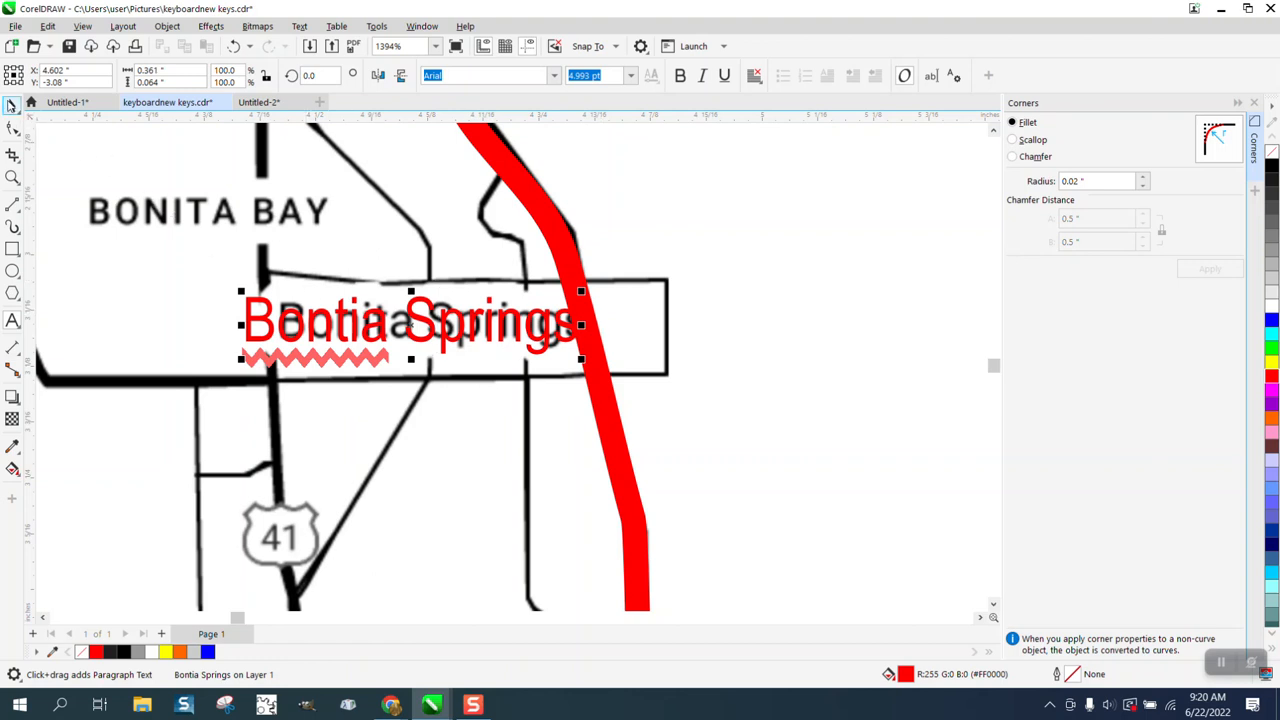
left_click(12, 105)
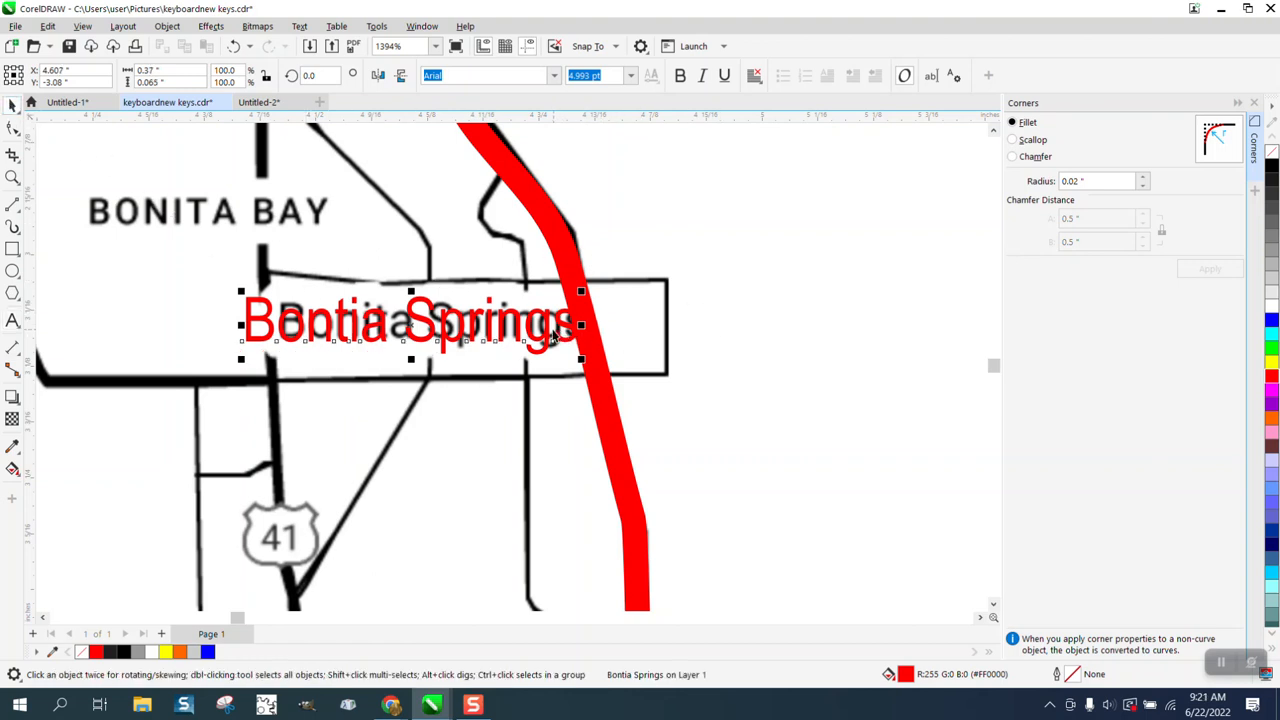
left_click_drag(547, 326, 537, 327)
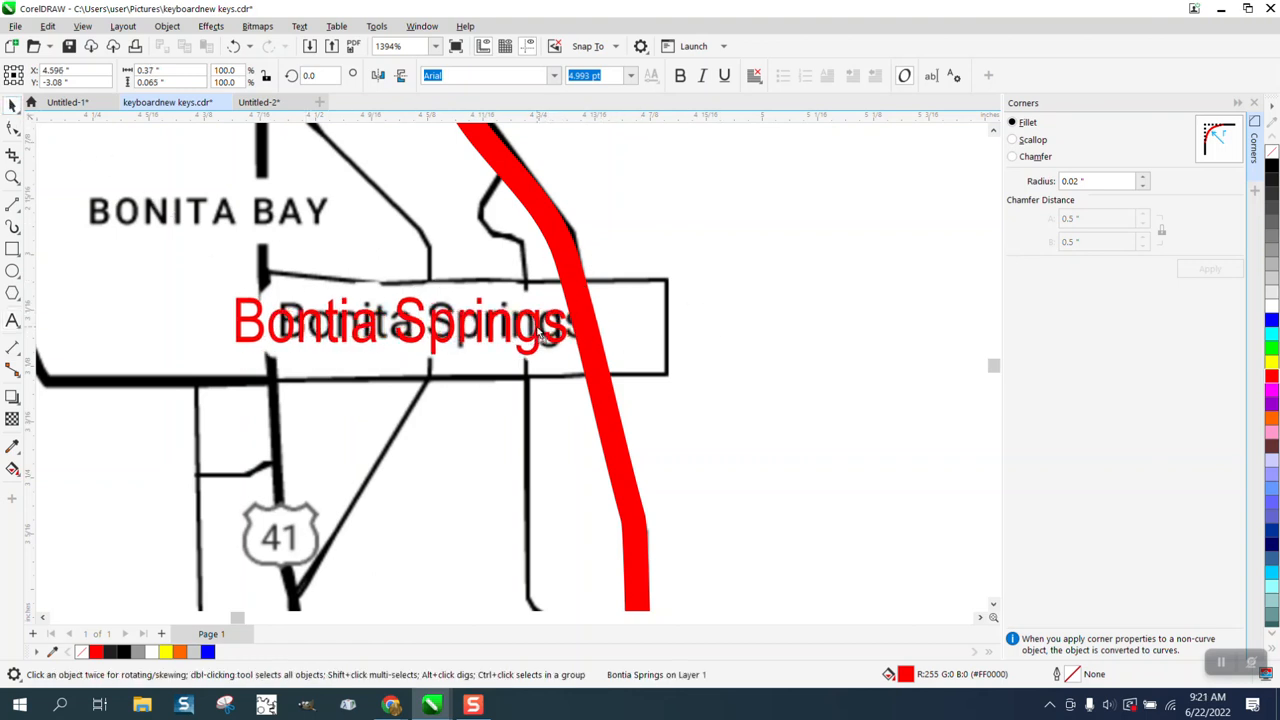
Step: Set the outline width of the thick traced highway beside the Bonita Springs label to 1.5 pt
left_click(581, 287)
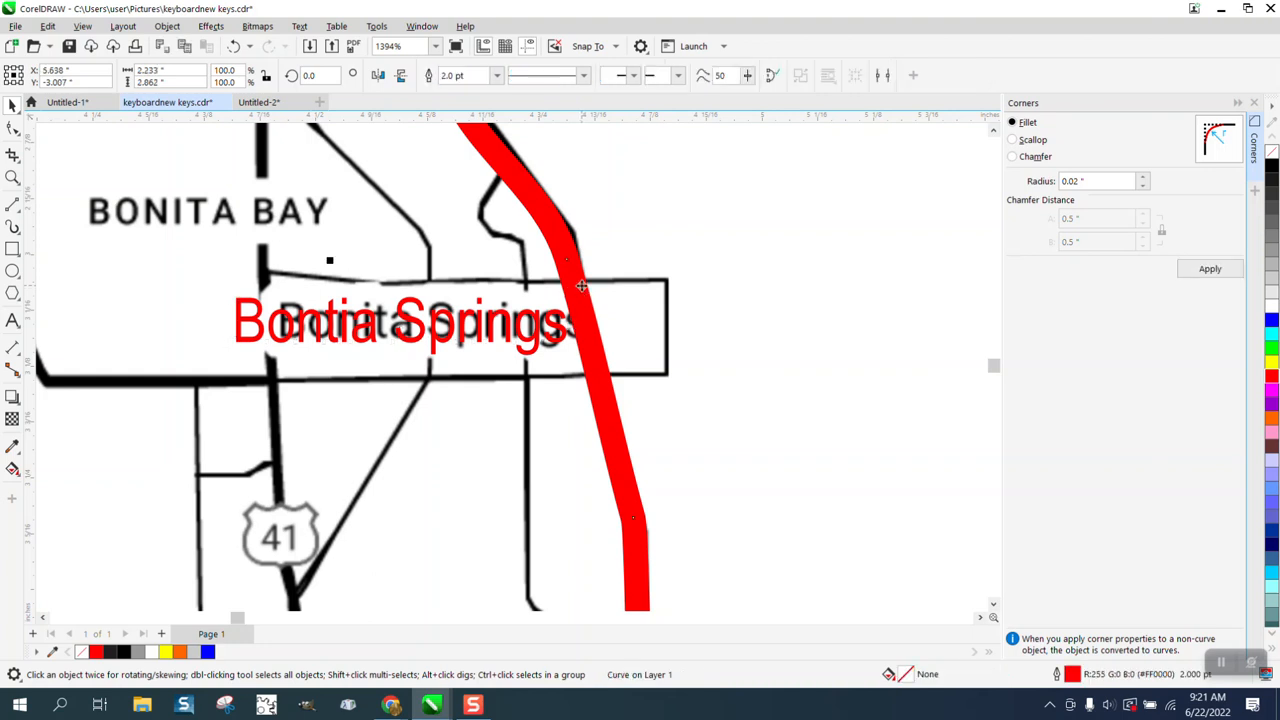
left_click(496, 75)
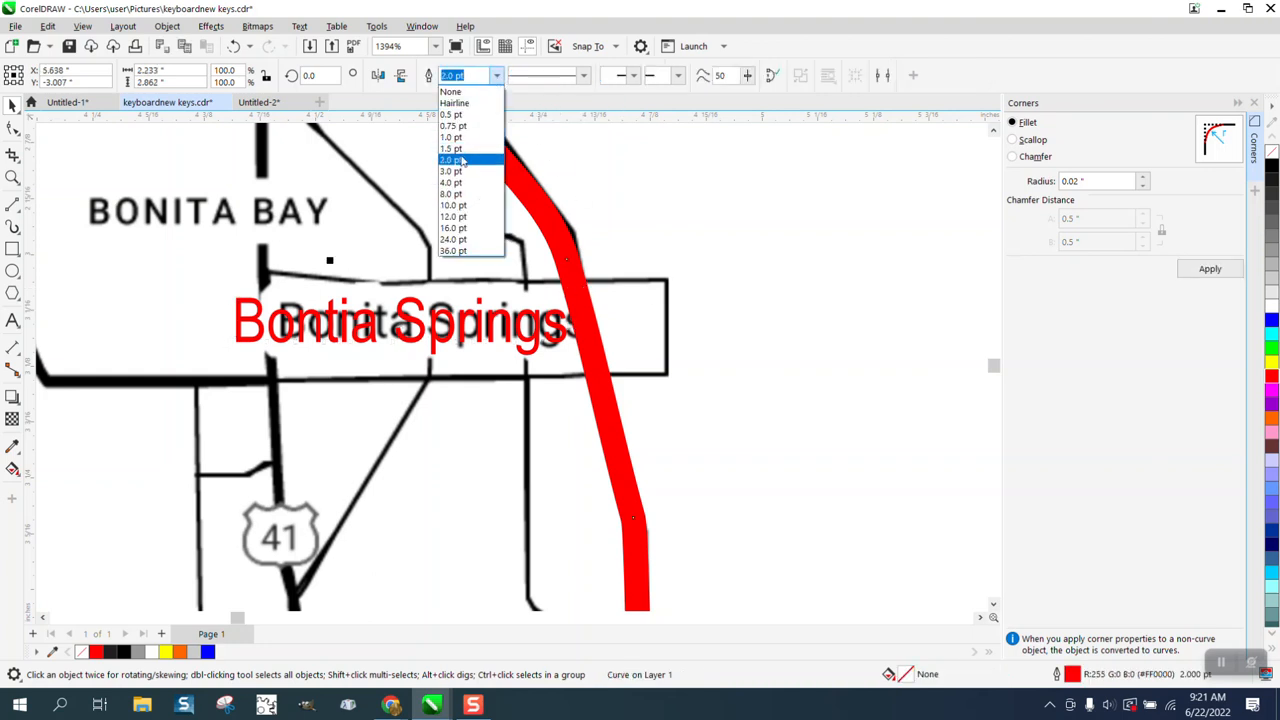
left_click(463, 149)
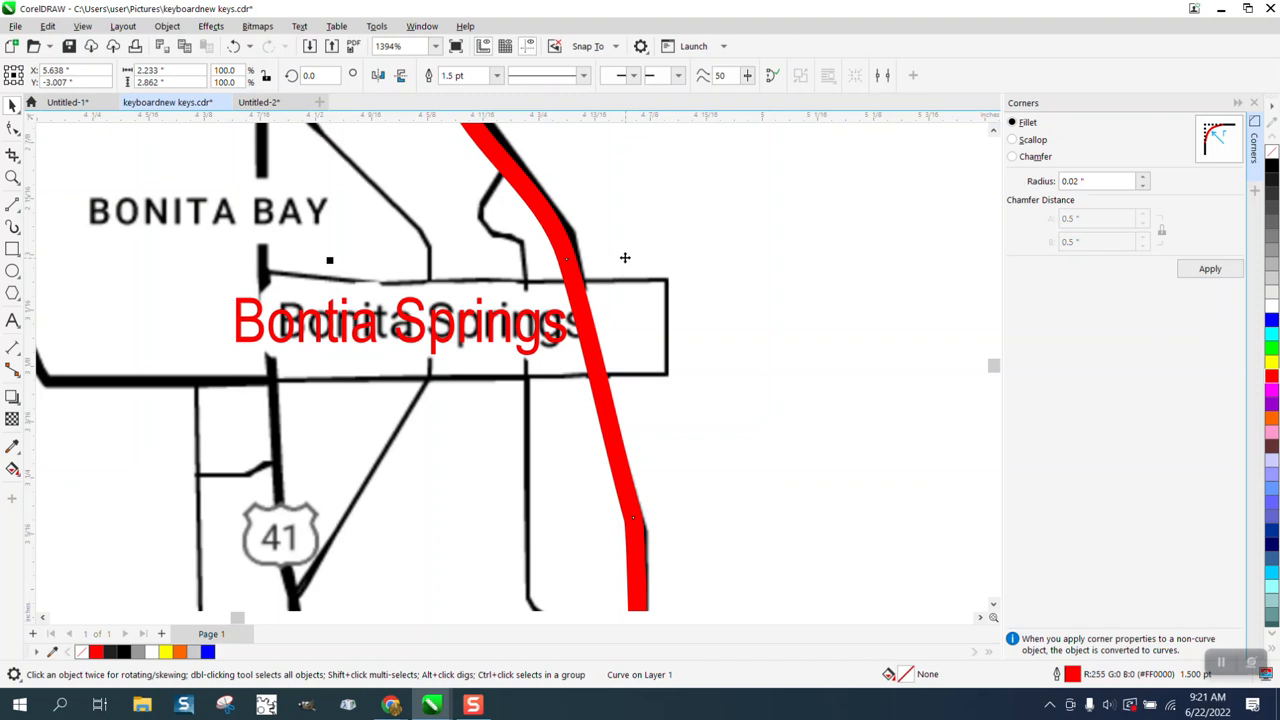
Step: Trace the road with connected 2-point lines from the highway north of Vineyards, past Orangetree, to the bend north of Ave Maria
scroll(625, 258, "down", 1)
scroll(588, 226, "down", 6)
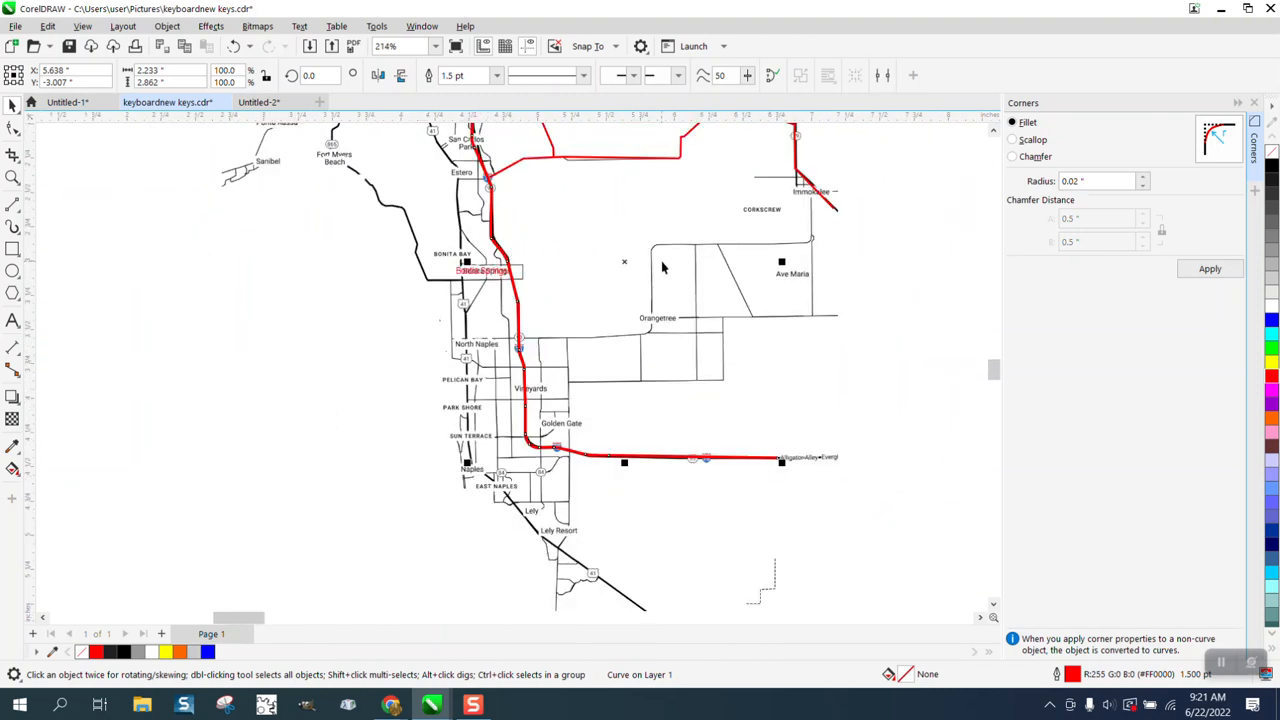
left_click(12, 177)
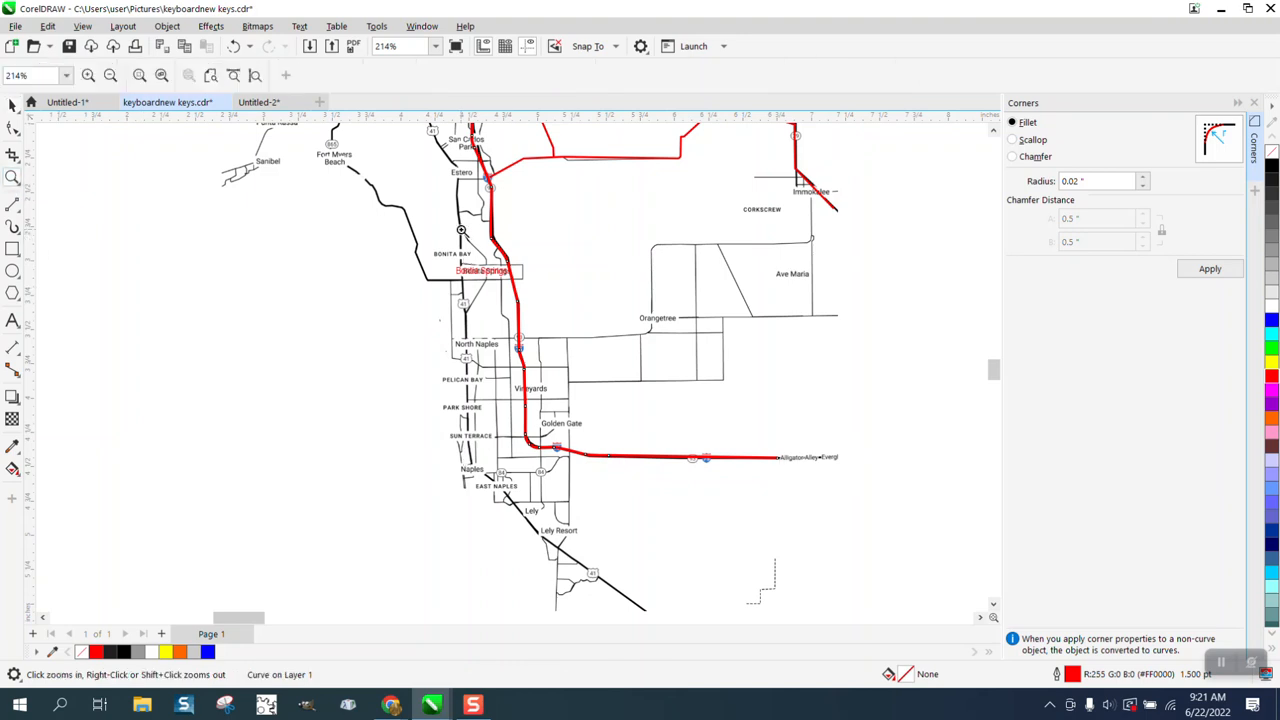
left_click_drag(463, 218, 874, 422)
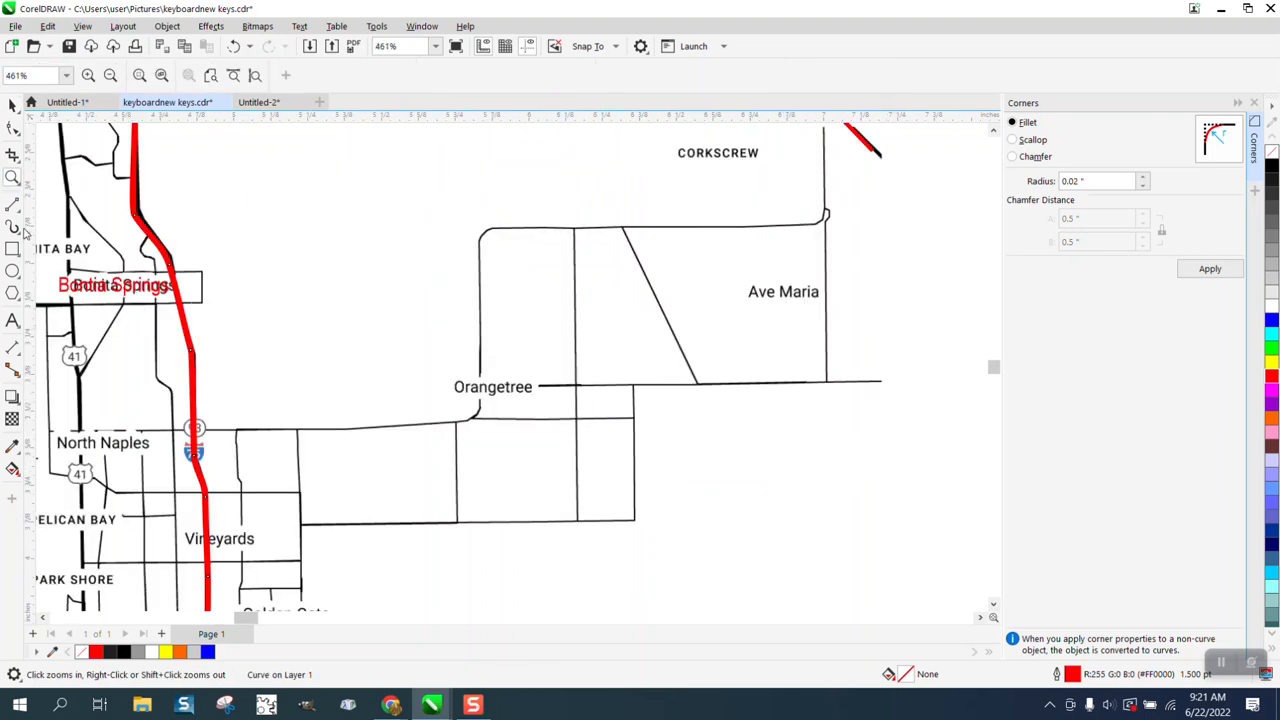
left_click(13, 204)
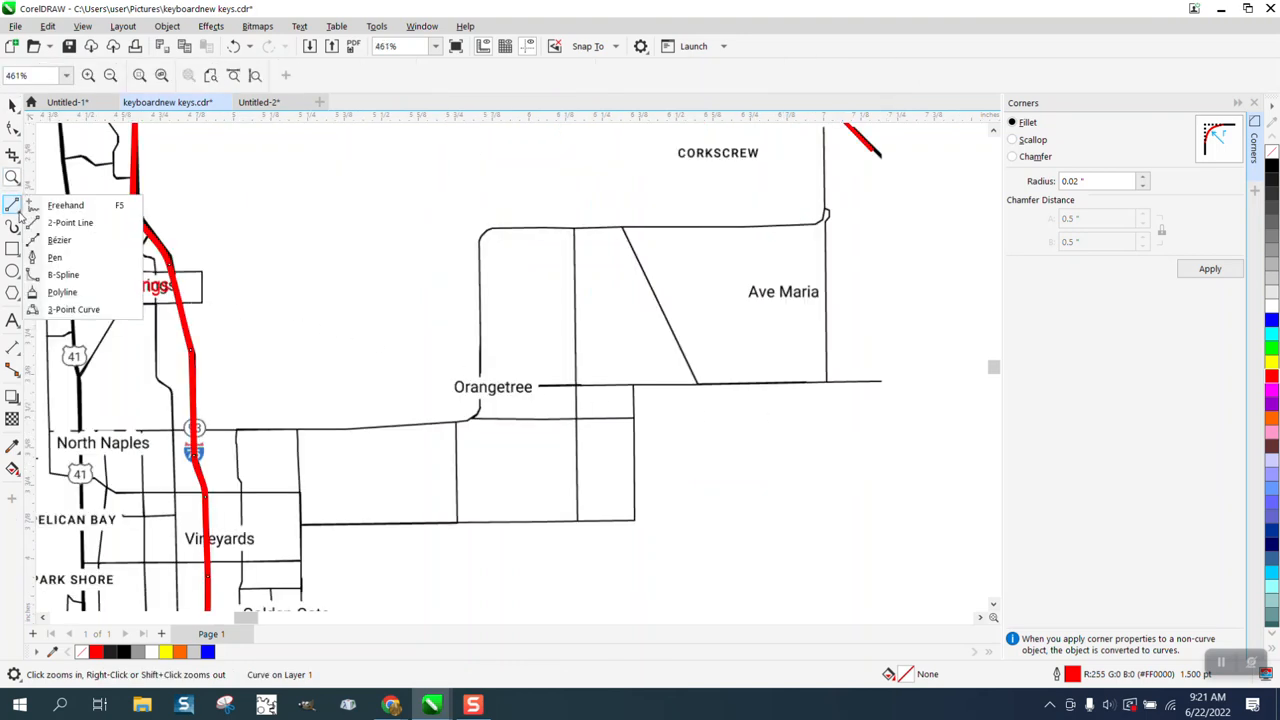
left_click(70, 222)
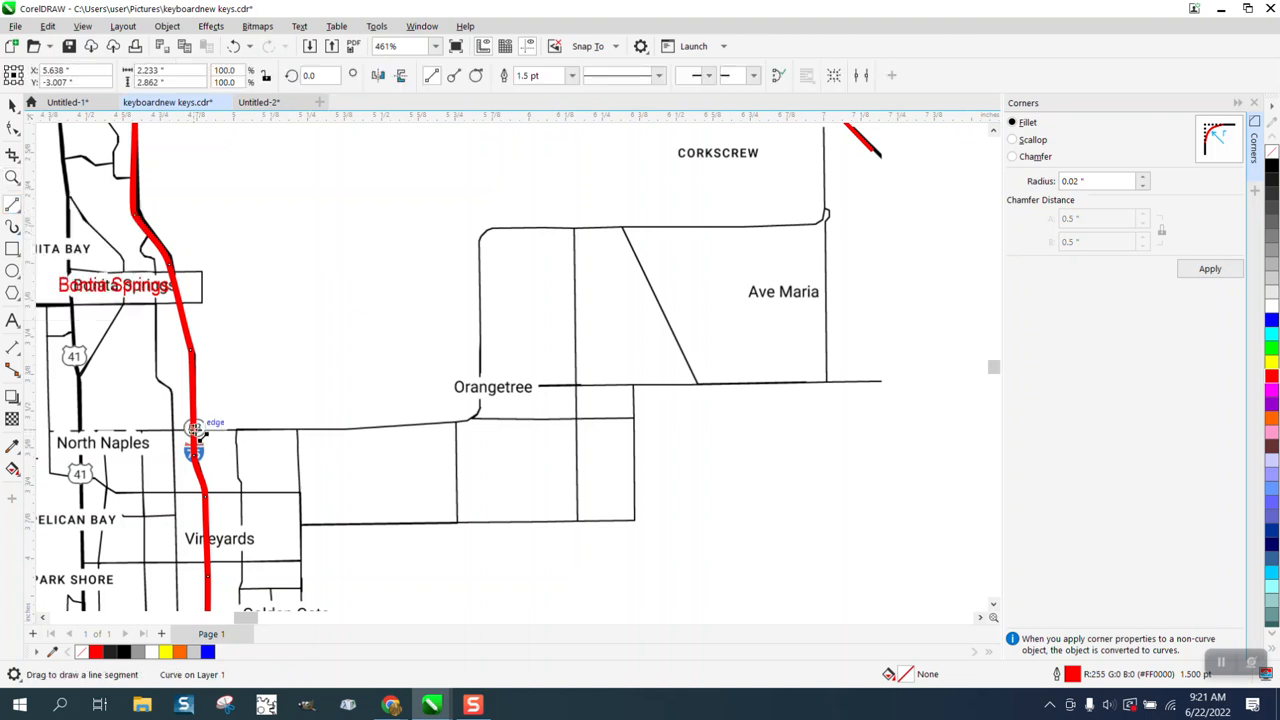
left_click_drag(195, 432, 481, 425)
left_click_drag(481, 425, 826, 220)
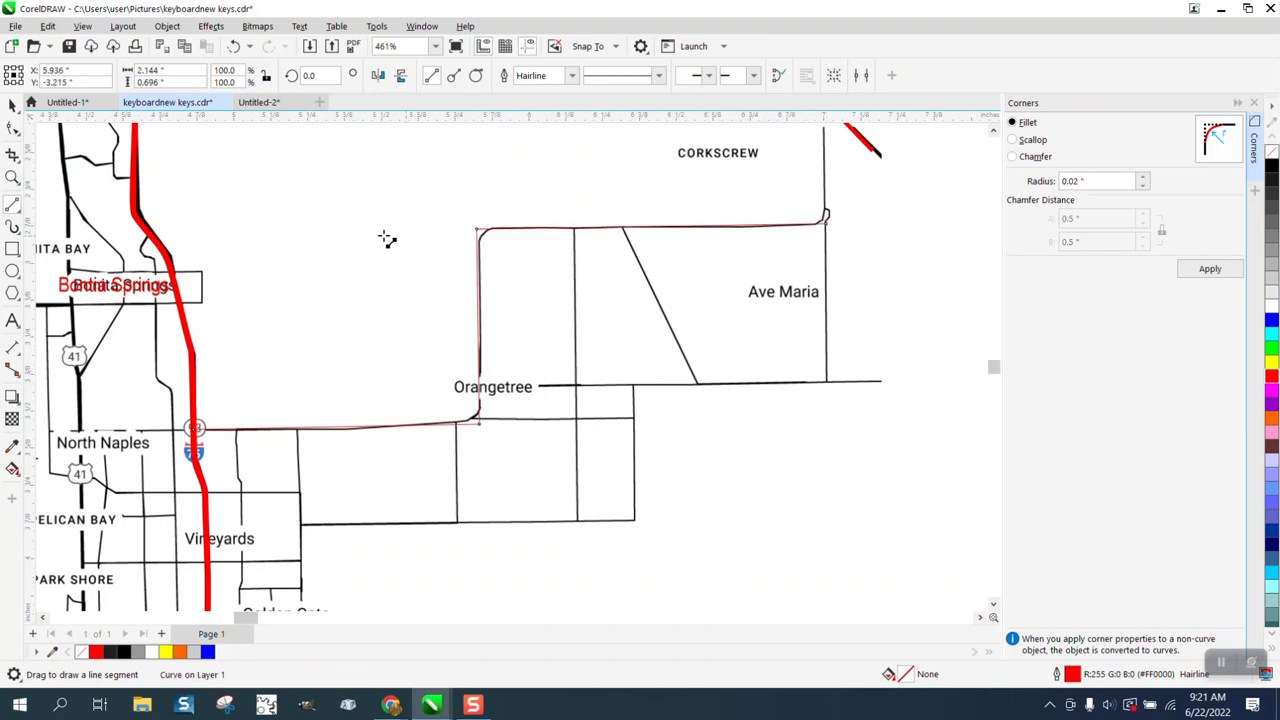
Step: Move the traced line's corner node north of Orangetree so both segments align with the road's edges
left_click(12, 177)
left_click_drag(457, 184, 558, 284)
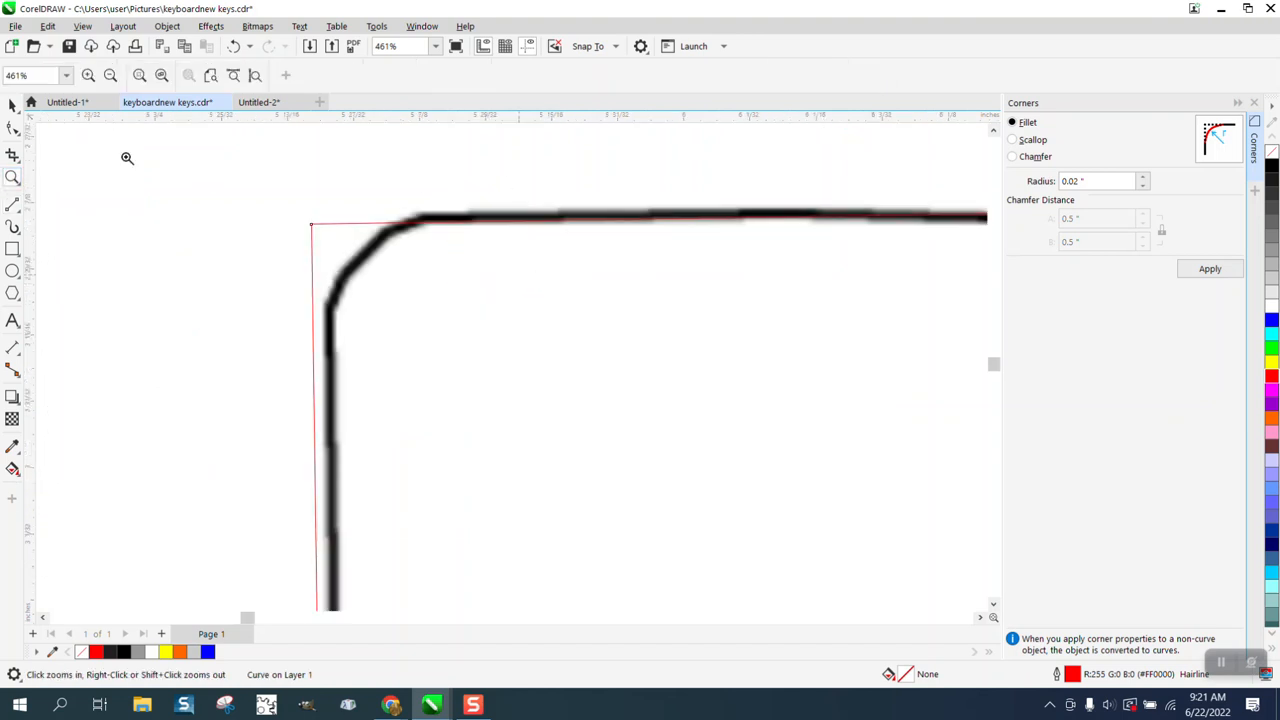
key("space")
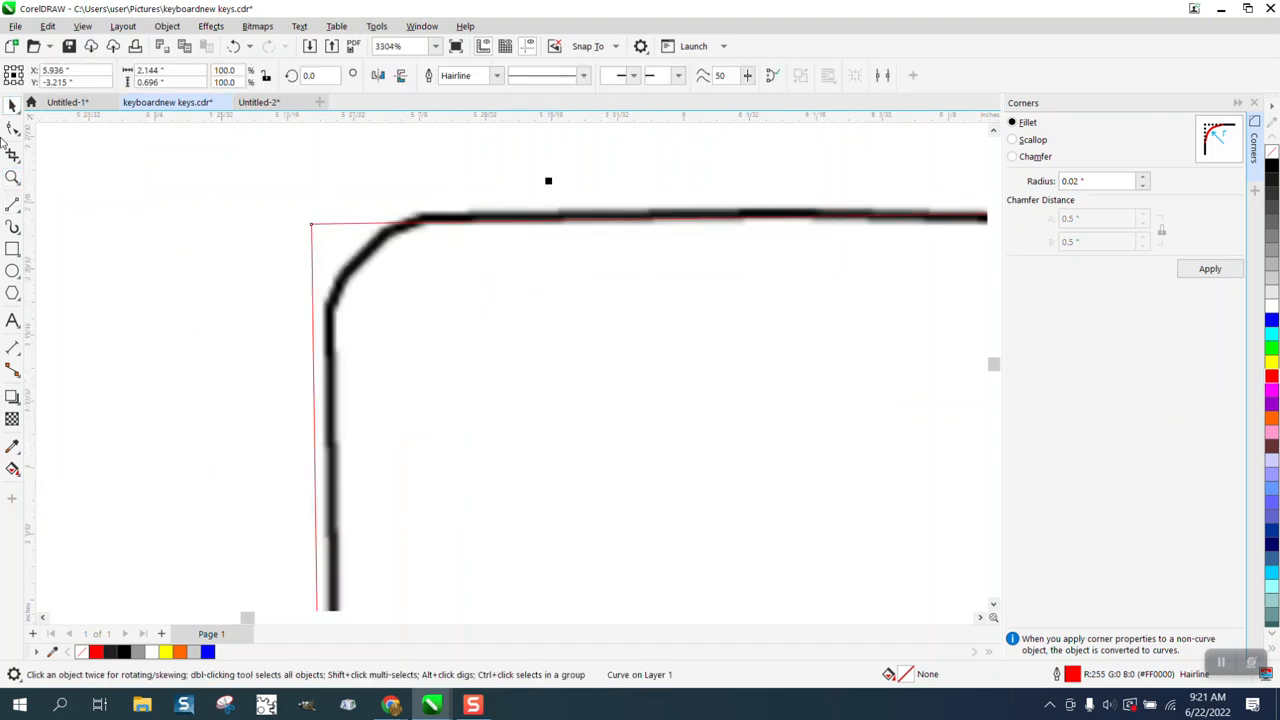
left_click(12, 130)
left_click_drag(312, 225, 323, 217)
Step: Try a 0.02-inch fillet on the corner node north of Orangetree, undo it, and fillet the corner with a 0.05-inch radius
left_click_drag(289, 194, 395, 240)
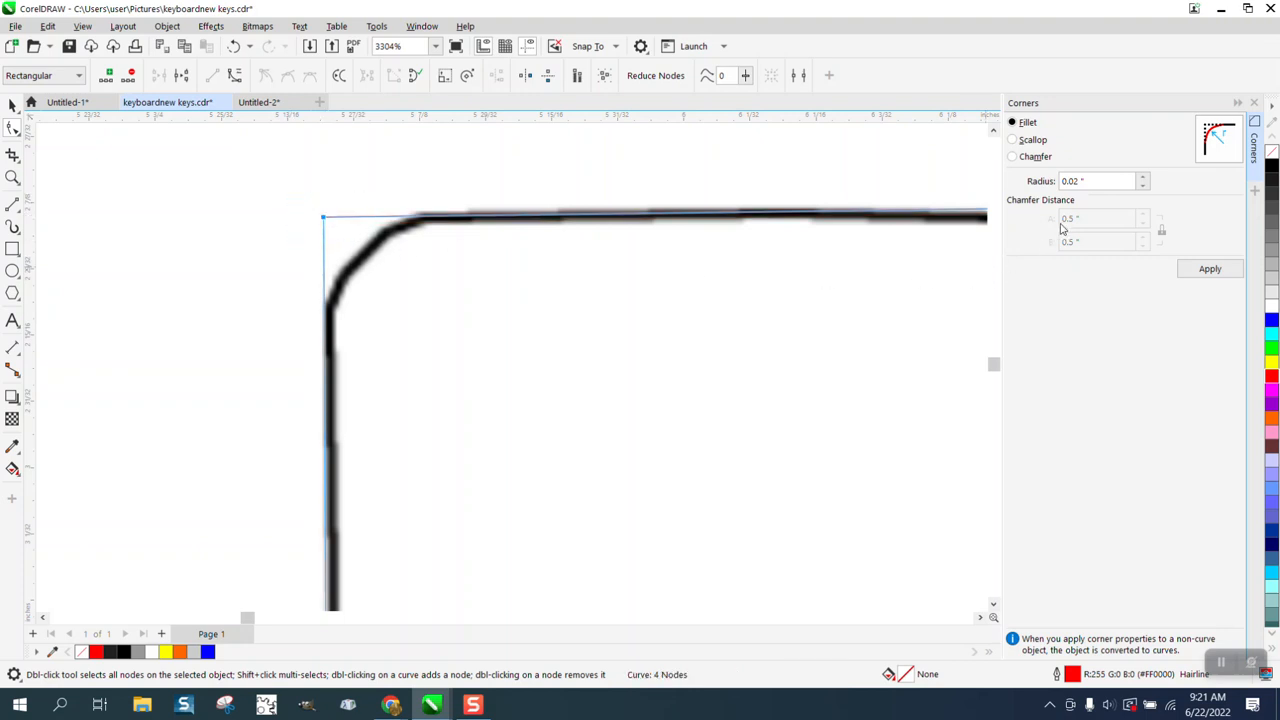
left_click(1205, 271)
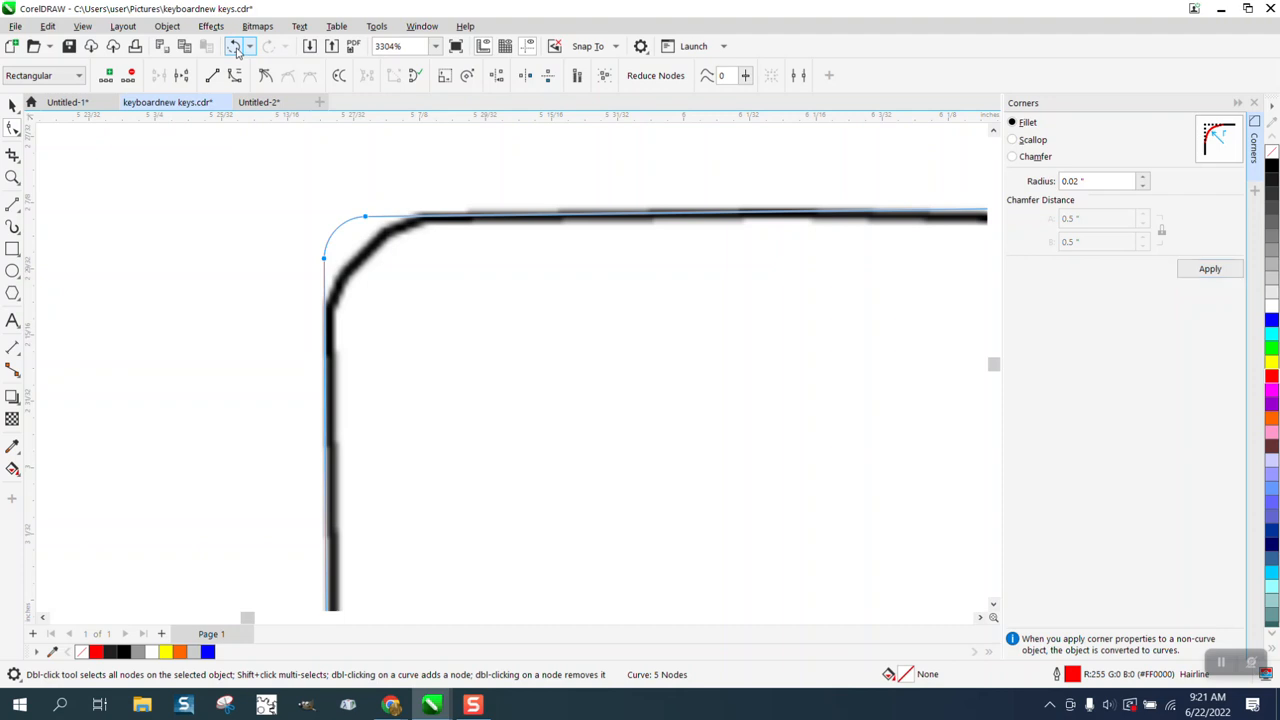
left_click(233, 47)
double_click(1088, 181)
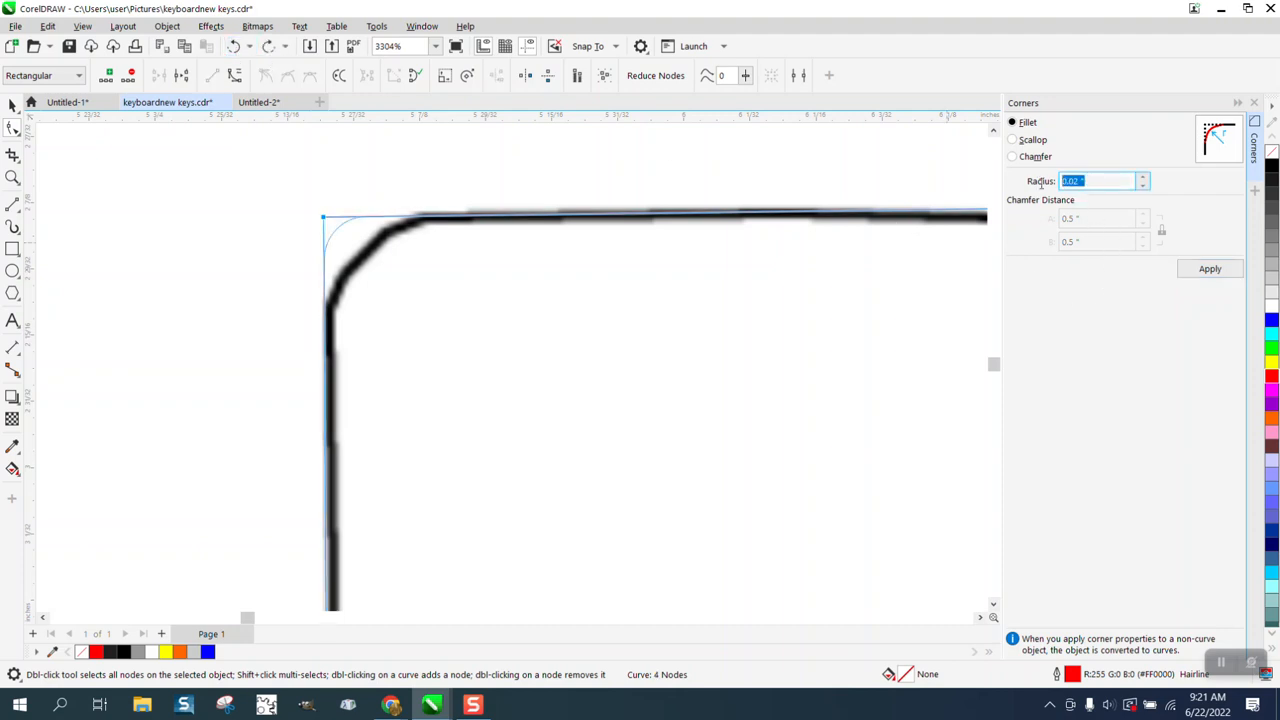
key("BackSpace")
type(".05")
left_click(1210, 269)
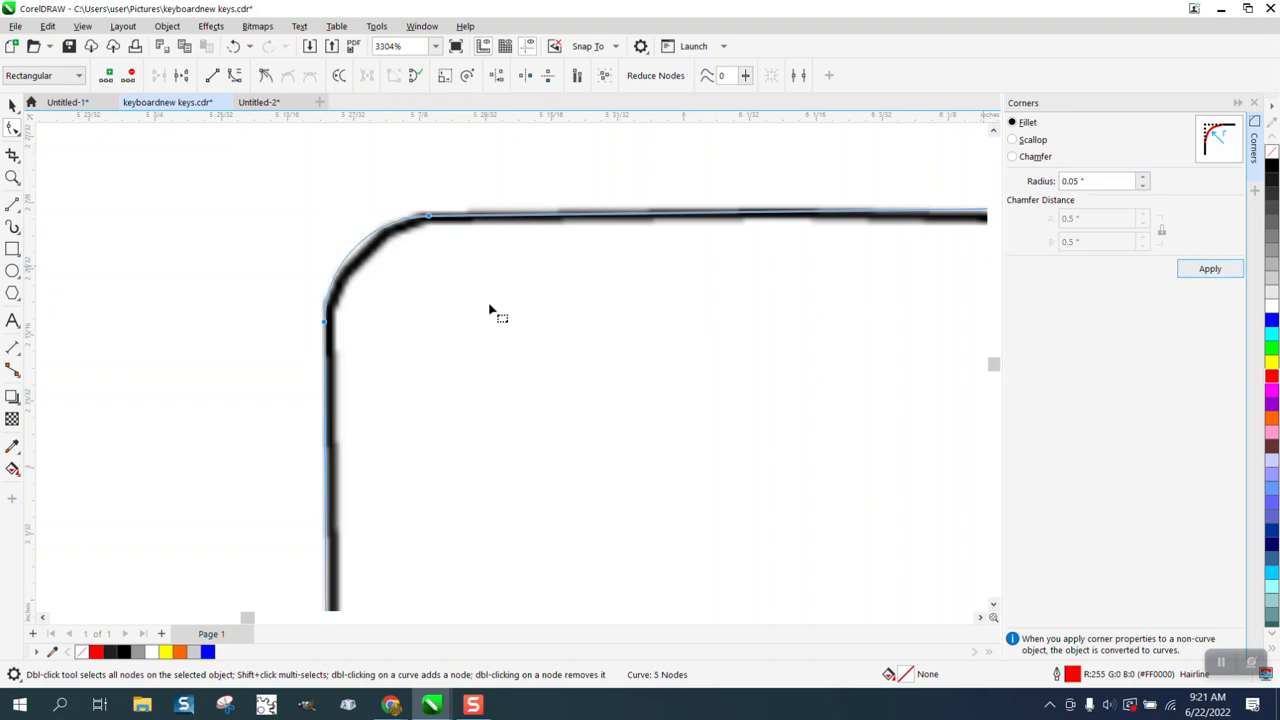
scroll(445, 288, "down", 6)
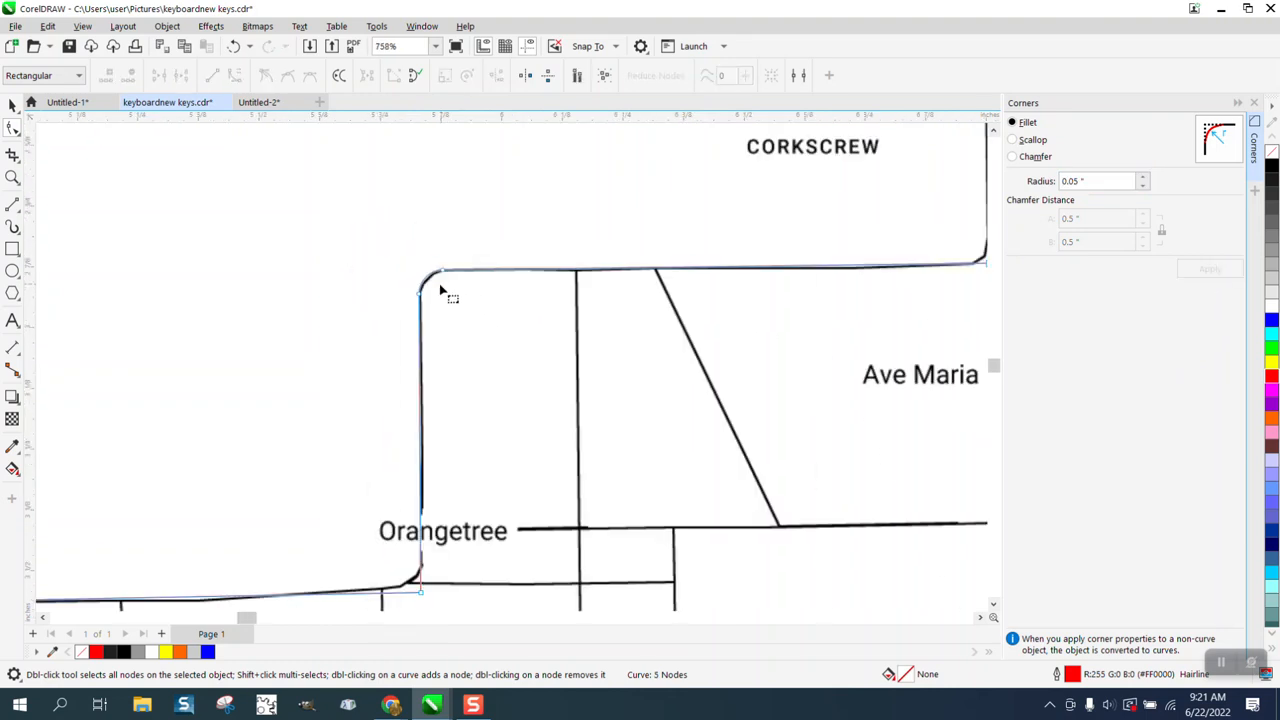
Step: Fillet the traced line's corner below Orangetree with a 0.05-inch radius and shift the rounded corner onto the road
key("z")
left_click_drag(390, 391, 574, 438)
left_click(12, 128)
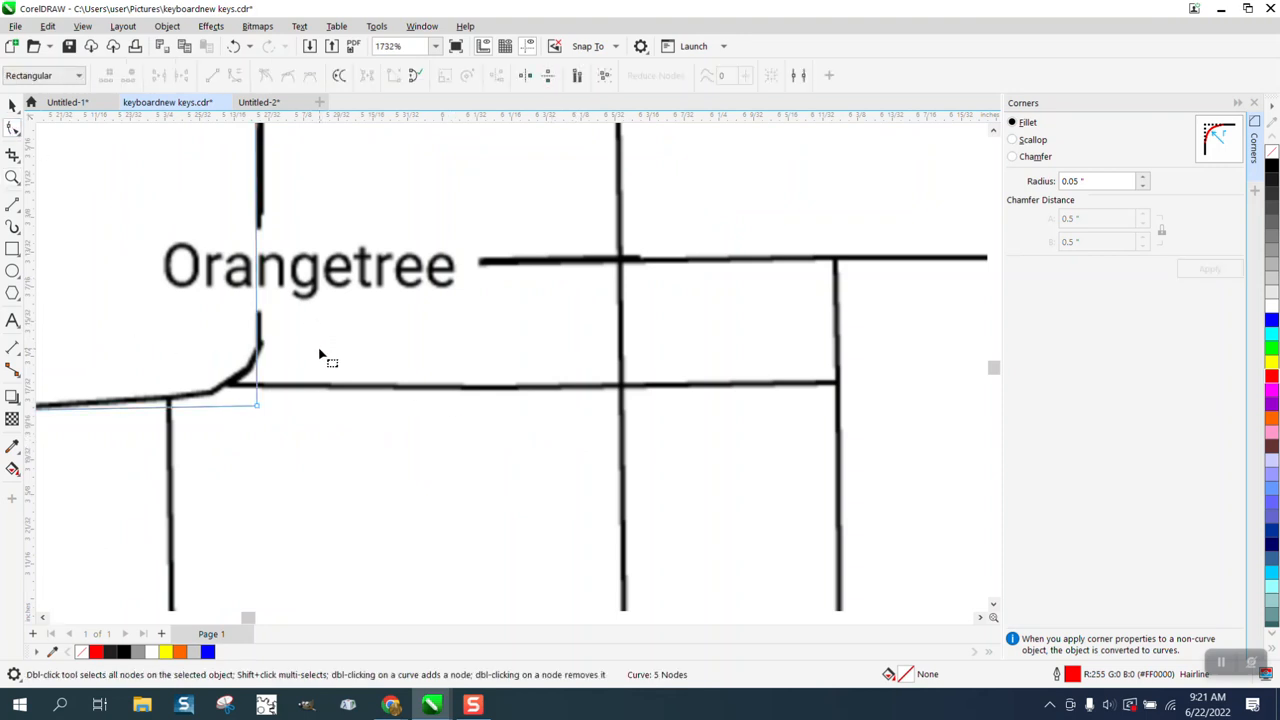
left_click_drag(316, 350, 248, 440)
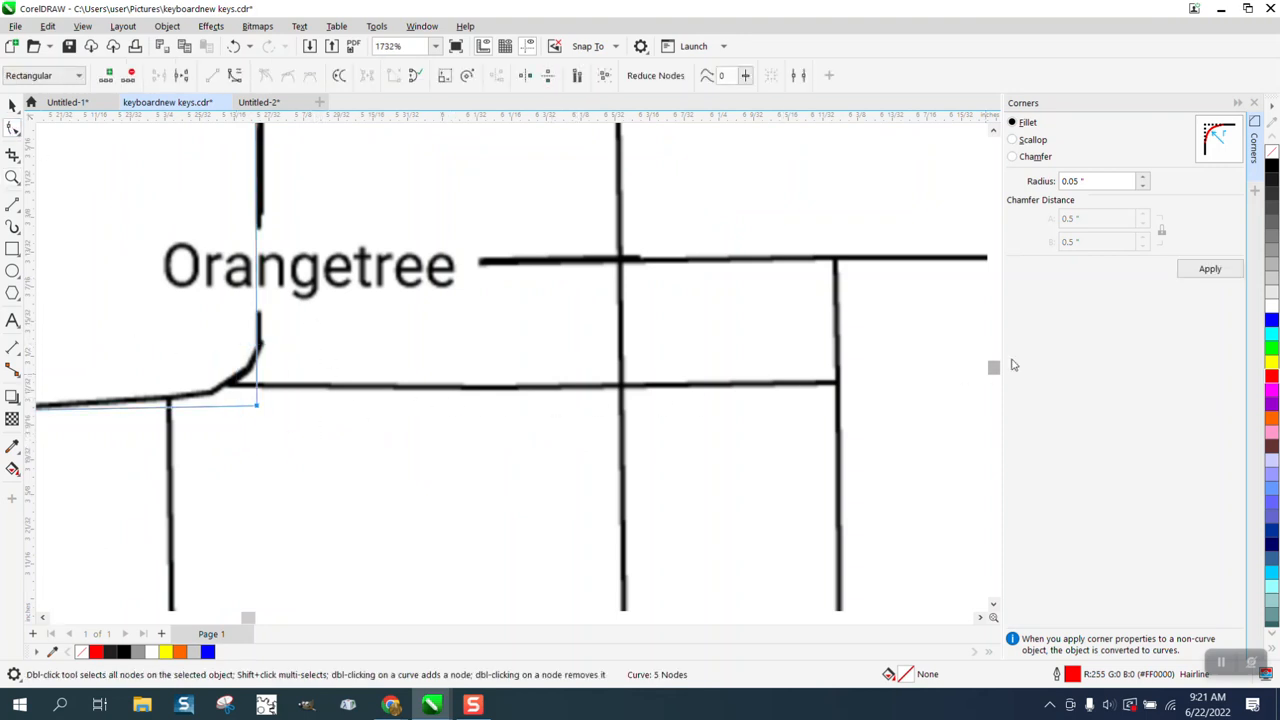
left_click(1205, 270)
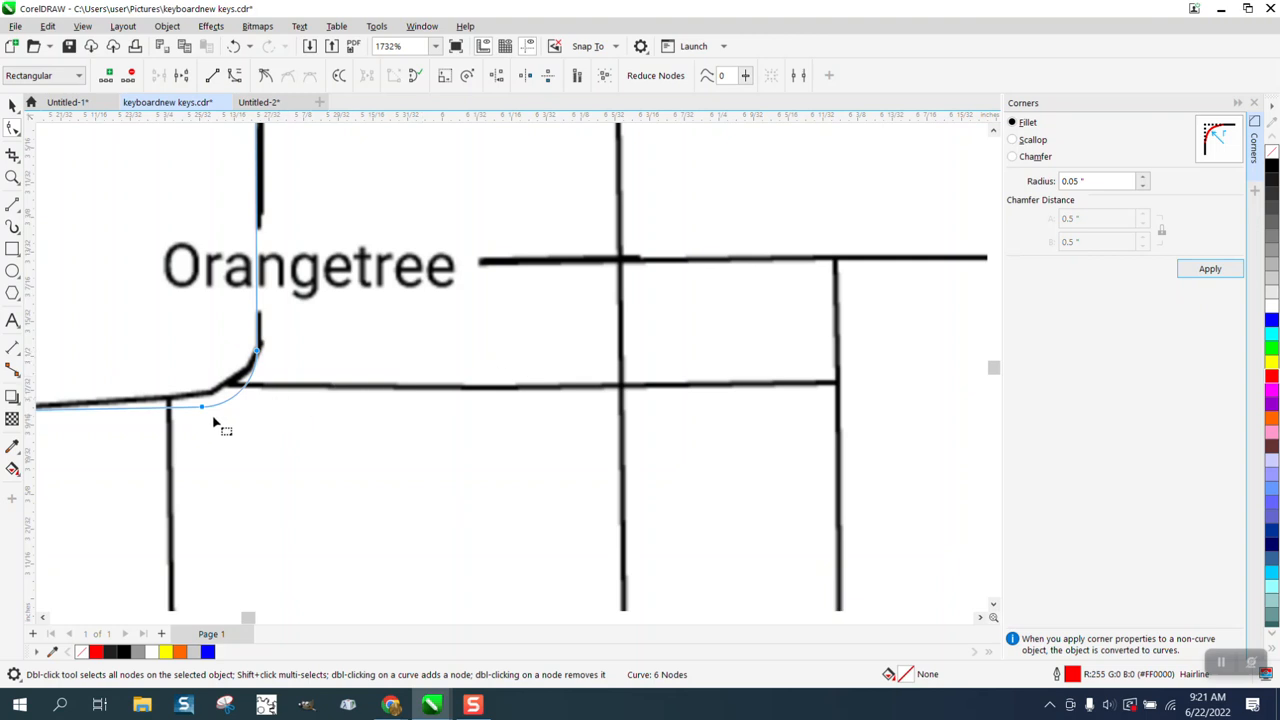
left_click_drag(203, 407, 203, 399)
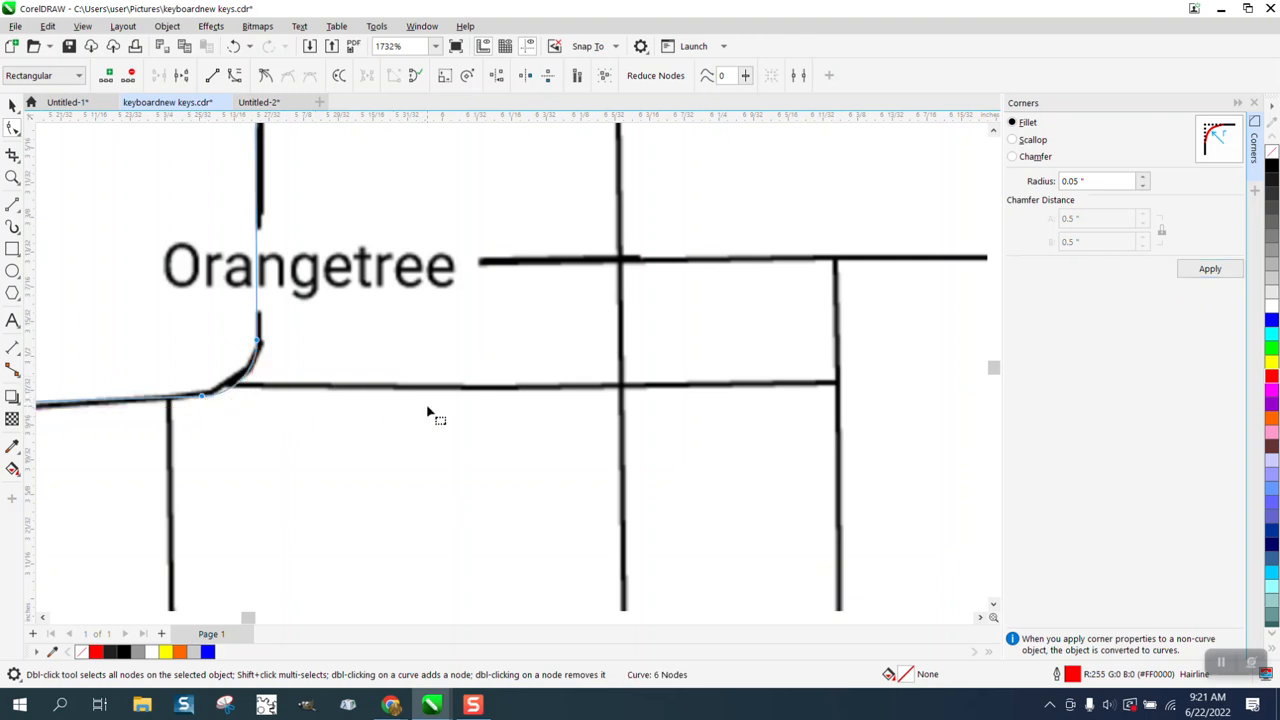
scroll(429, 414, "down", 5)
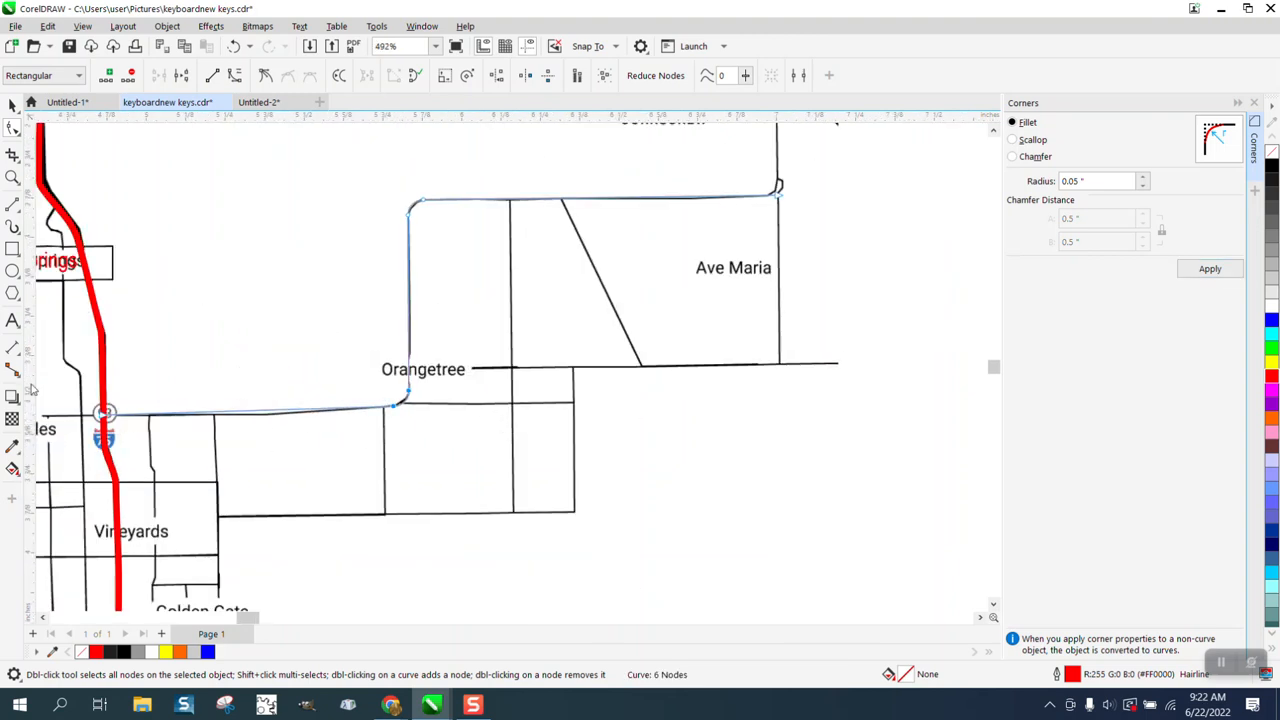
Step: Bend the traced line between the highway and Orangetree at the road's slight kink so it follows the road
left_click(12, 177)
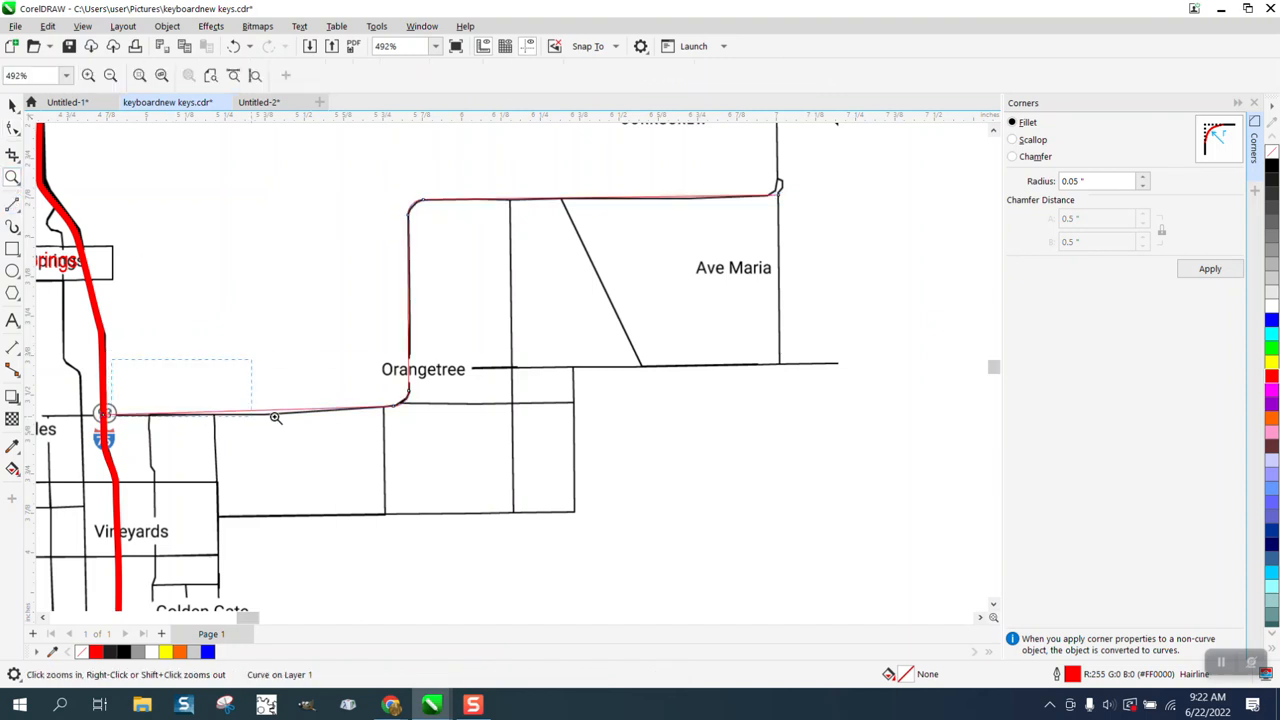
left_click_drag(540, 443, 129, 360)
left_click(12, 127)
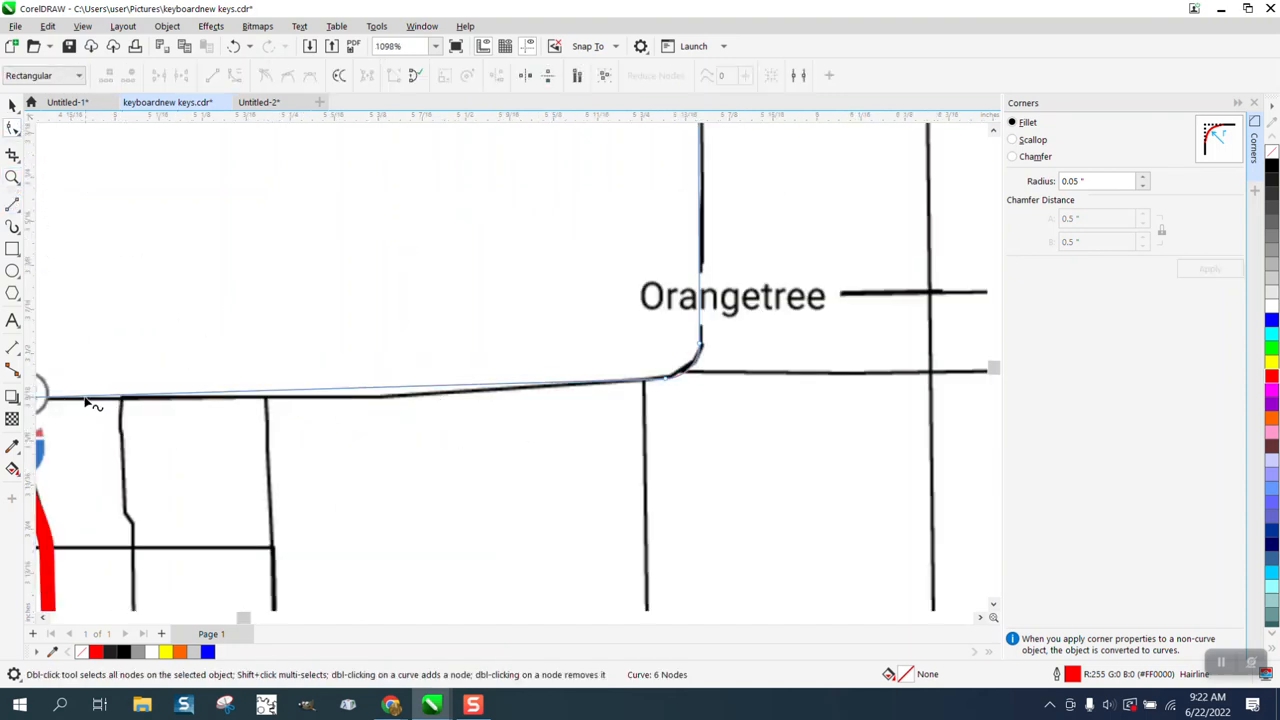
left_click(667, 380)
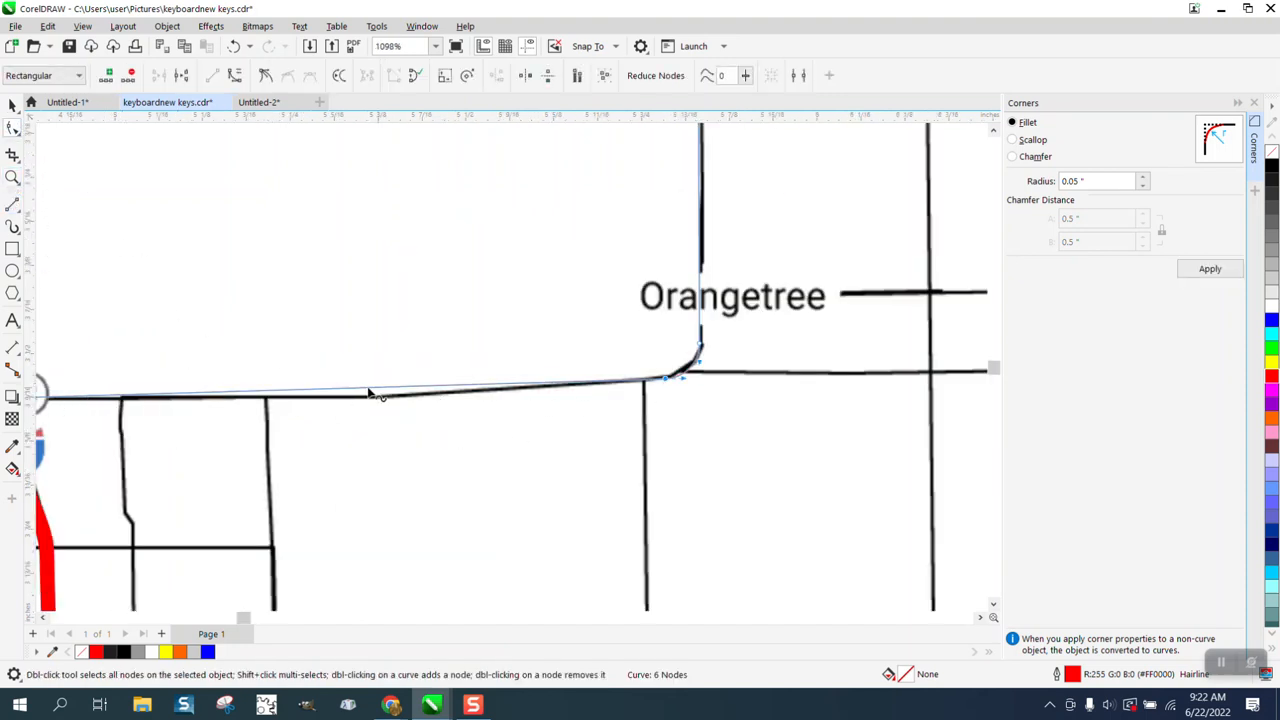
left_click_drag(366, 392, 371, 401)
scroll(374, 403, "down", 3)
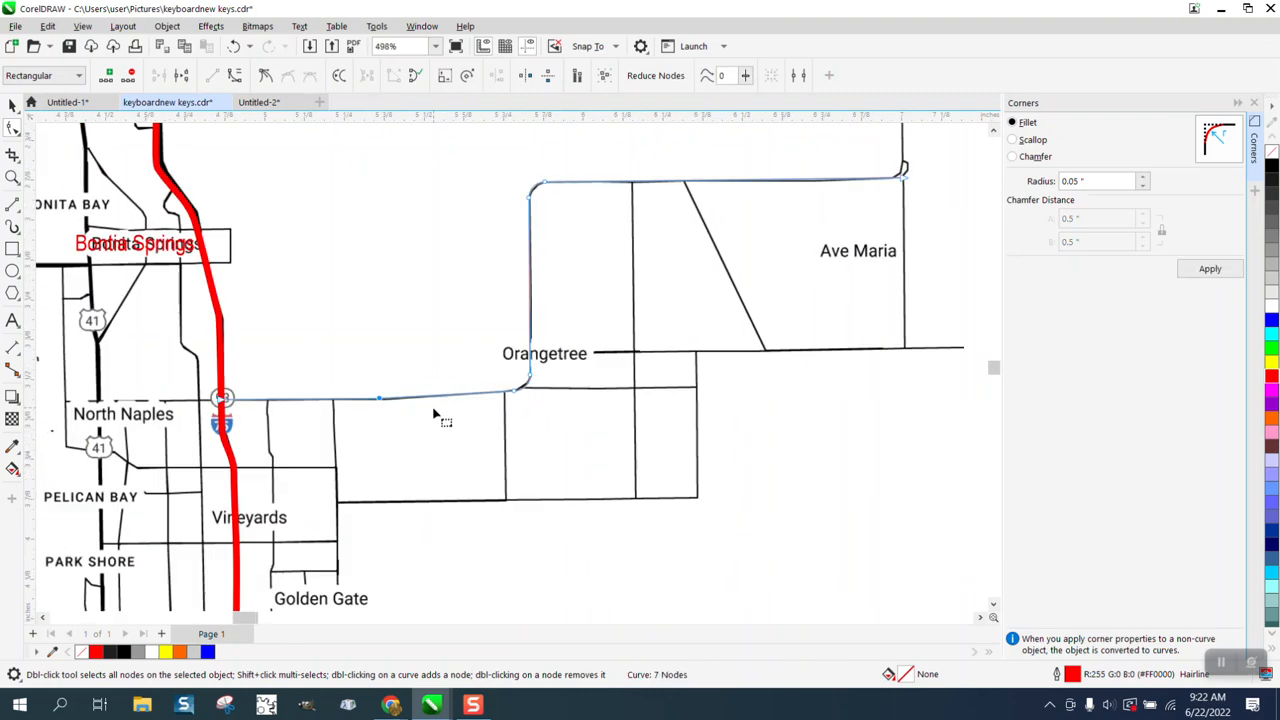
Step: Move the map bitmap 5 inches to the right, clear of the traced red lines
scroll(437, 417, "down", 1)
scroll(432, 420, "down", 2)
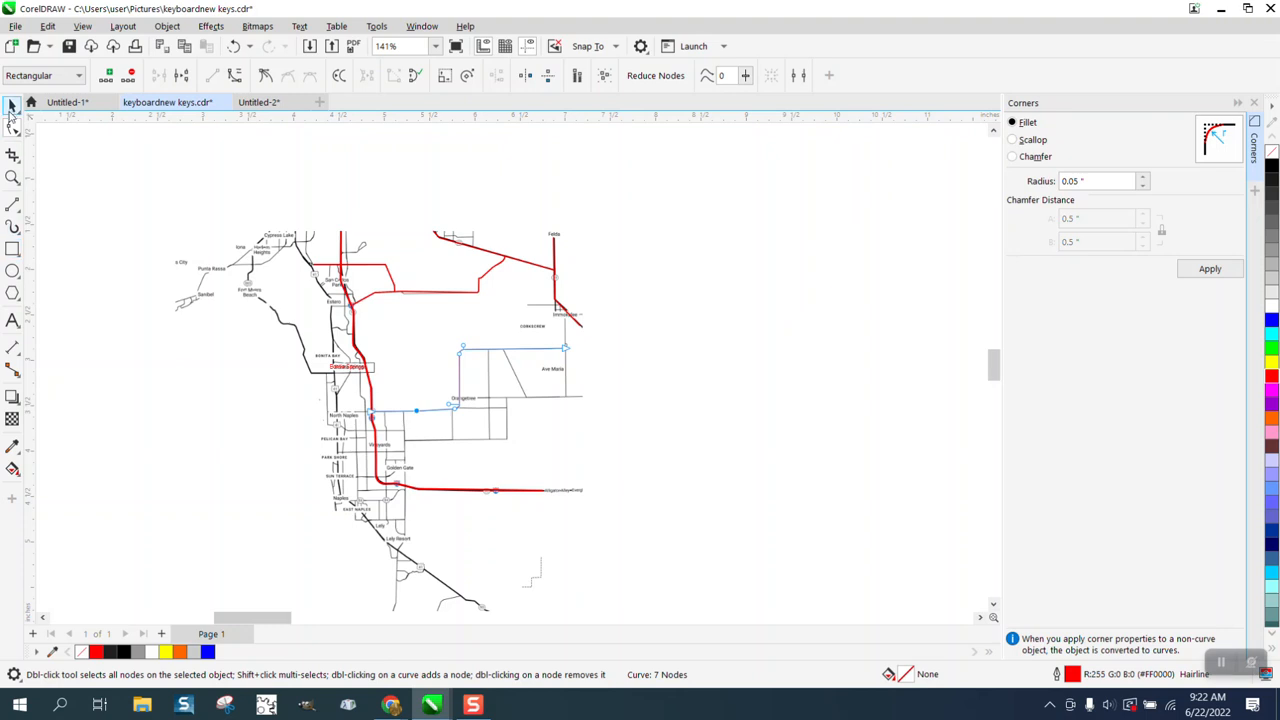
left_click(12, 106)
left_click(216, 291)
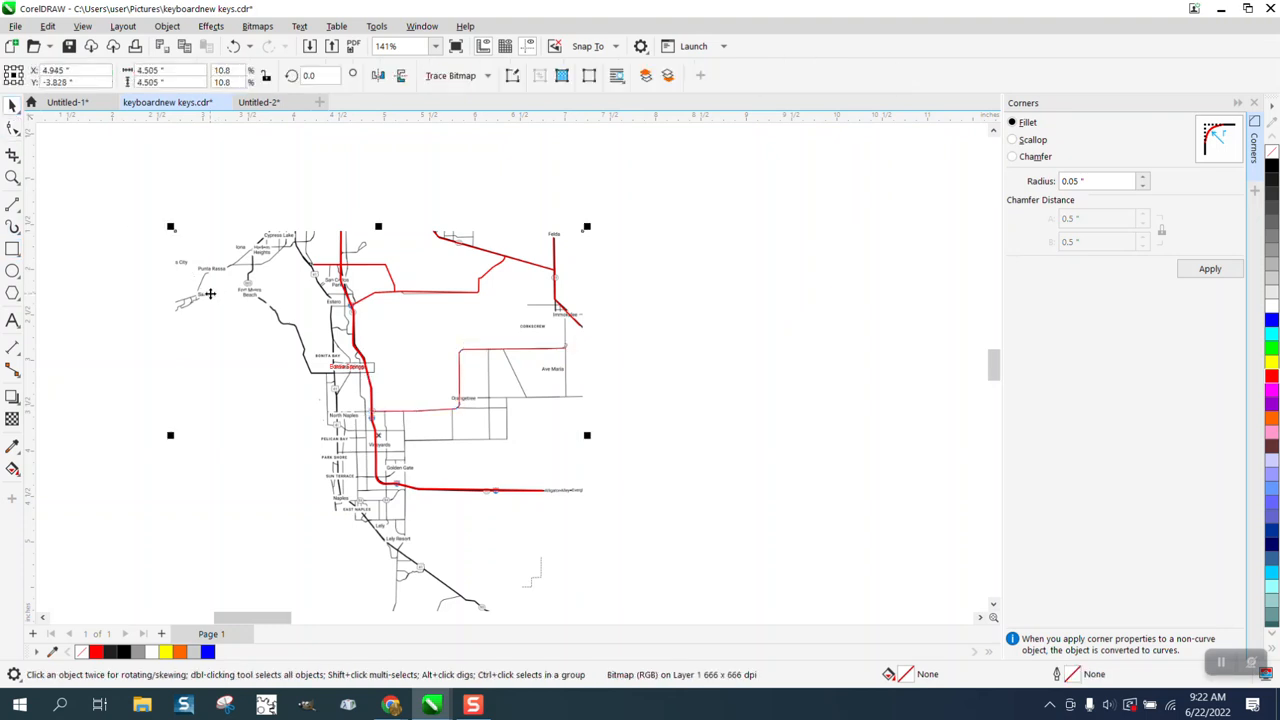
key("shift+Right")
Step: Set the traced Orangetree road's outline width to 1.0 pt and make the outline scale with the object
left_click(520, 350)
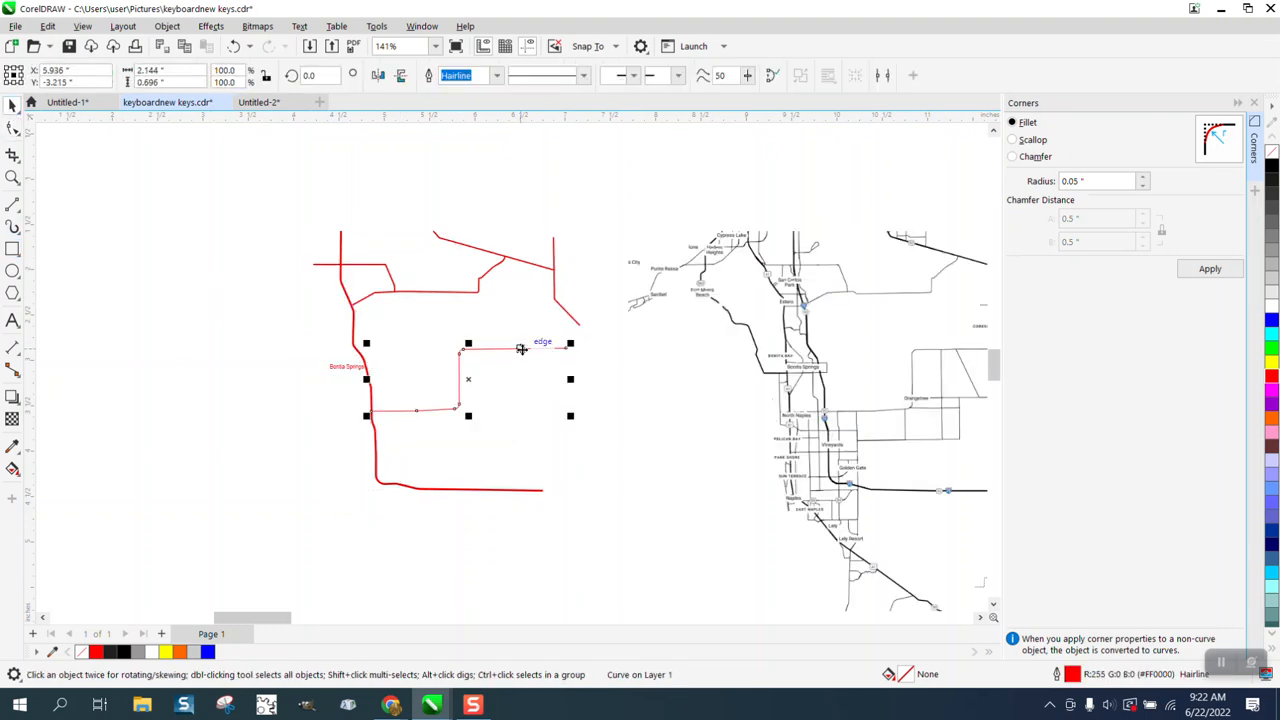
double_click(1071, 675)
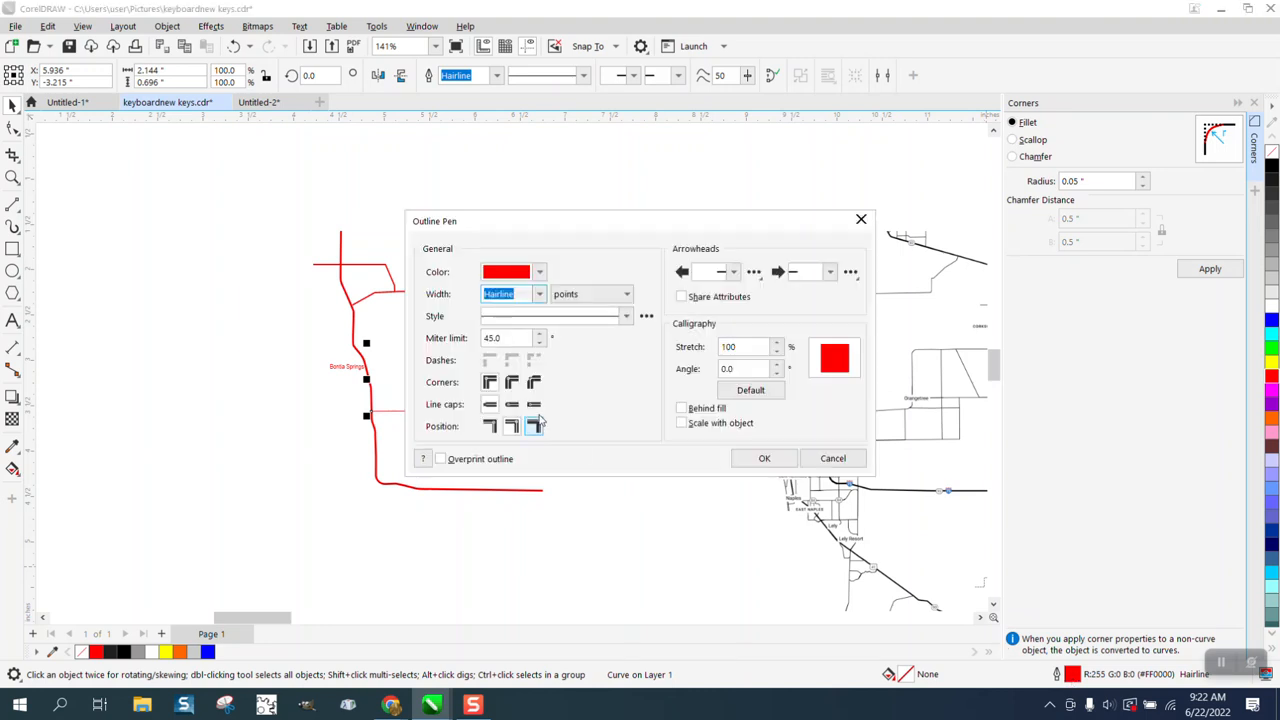
left_click(537, 295)
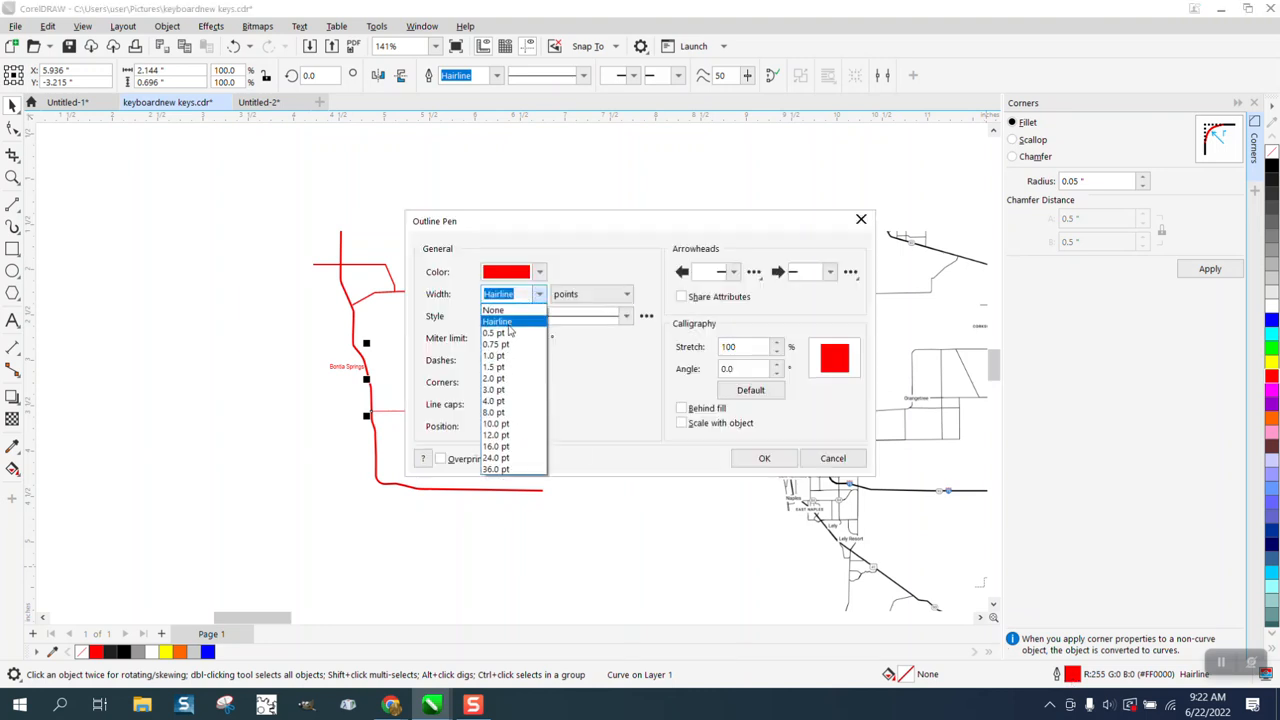
left_click(503, 356)
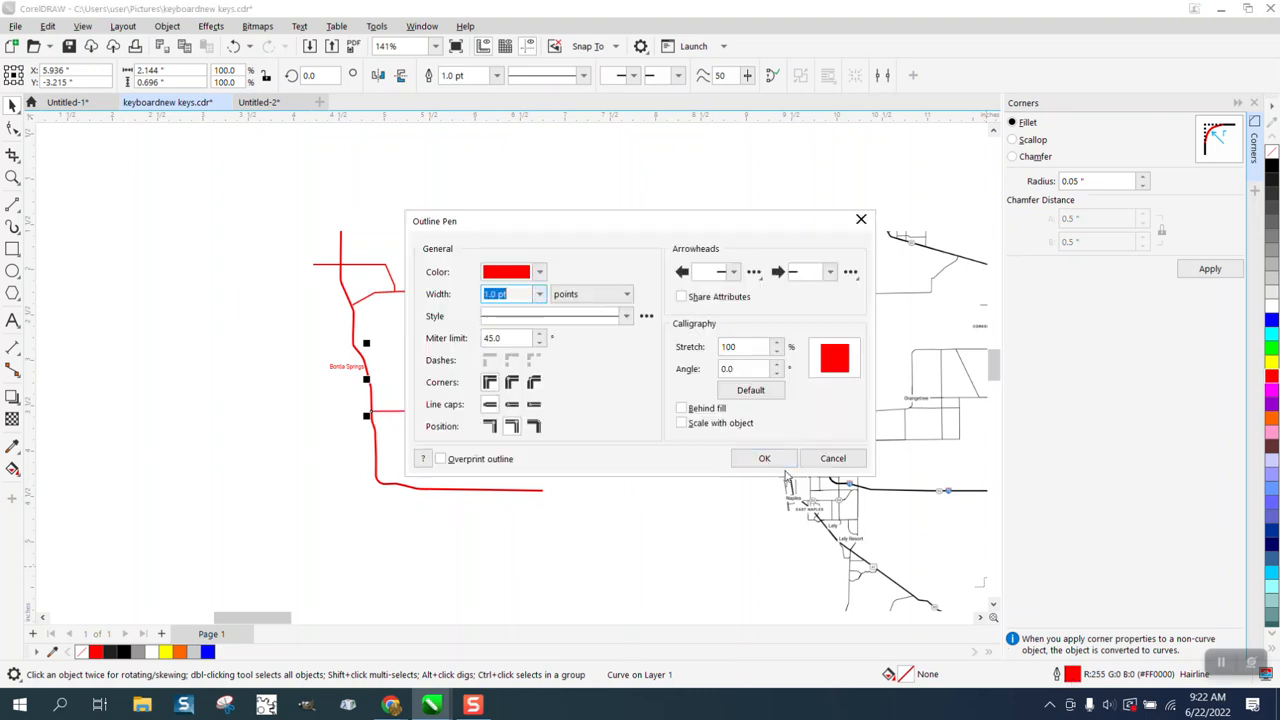
left_click(683, 423)
left_click(764, 458)
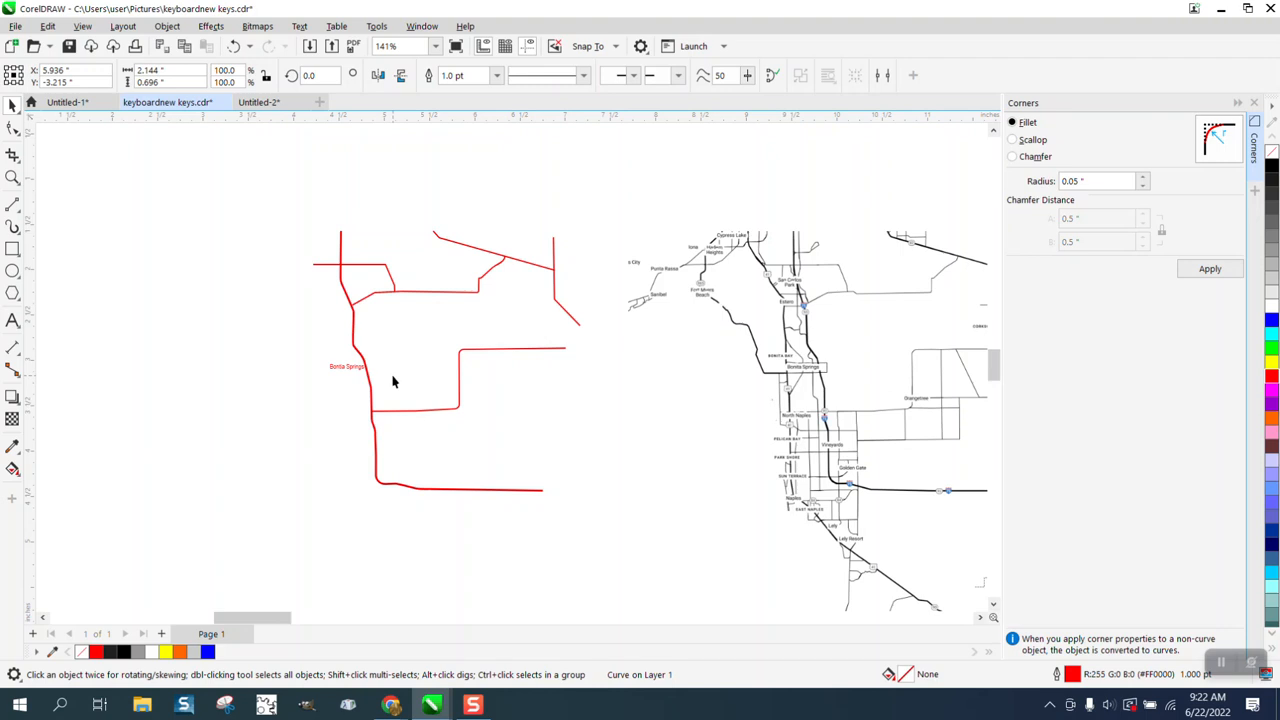
Step: Close the Corners docker and make outlines scale with the object by default for graphic objects in this document
left_click(309, 191)
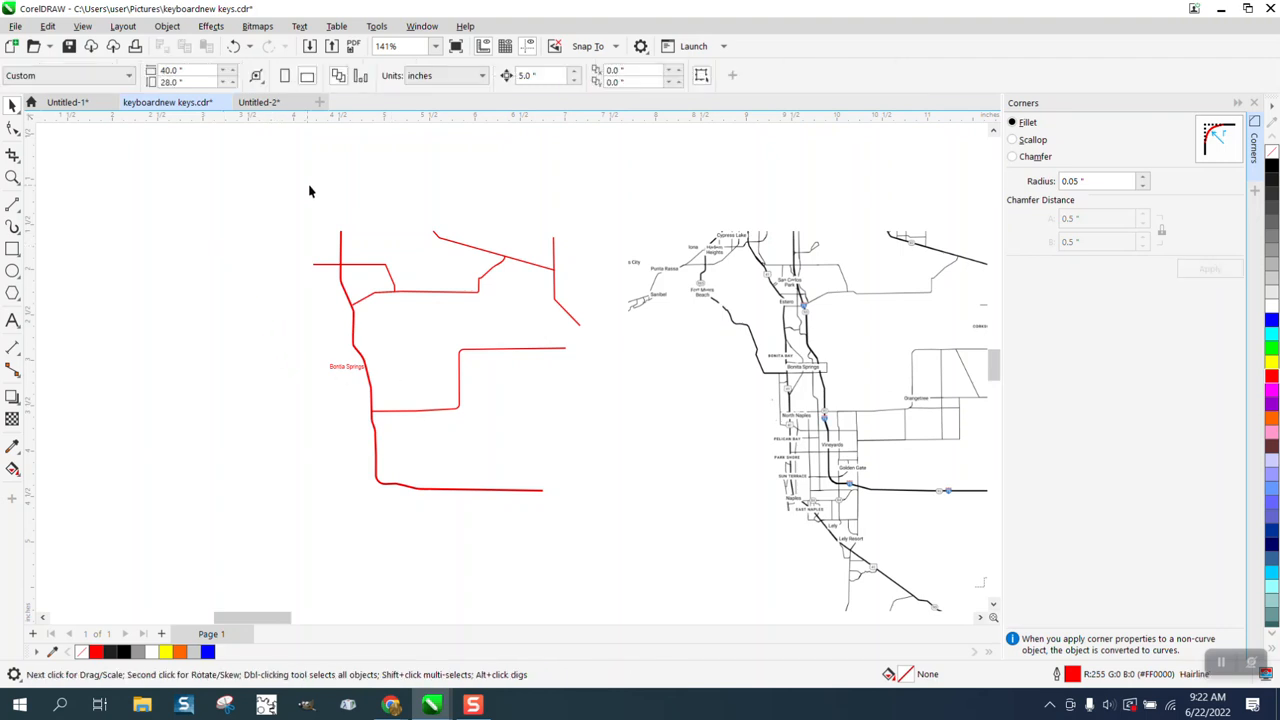
left_click(1255, 104)
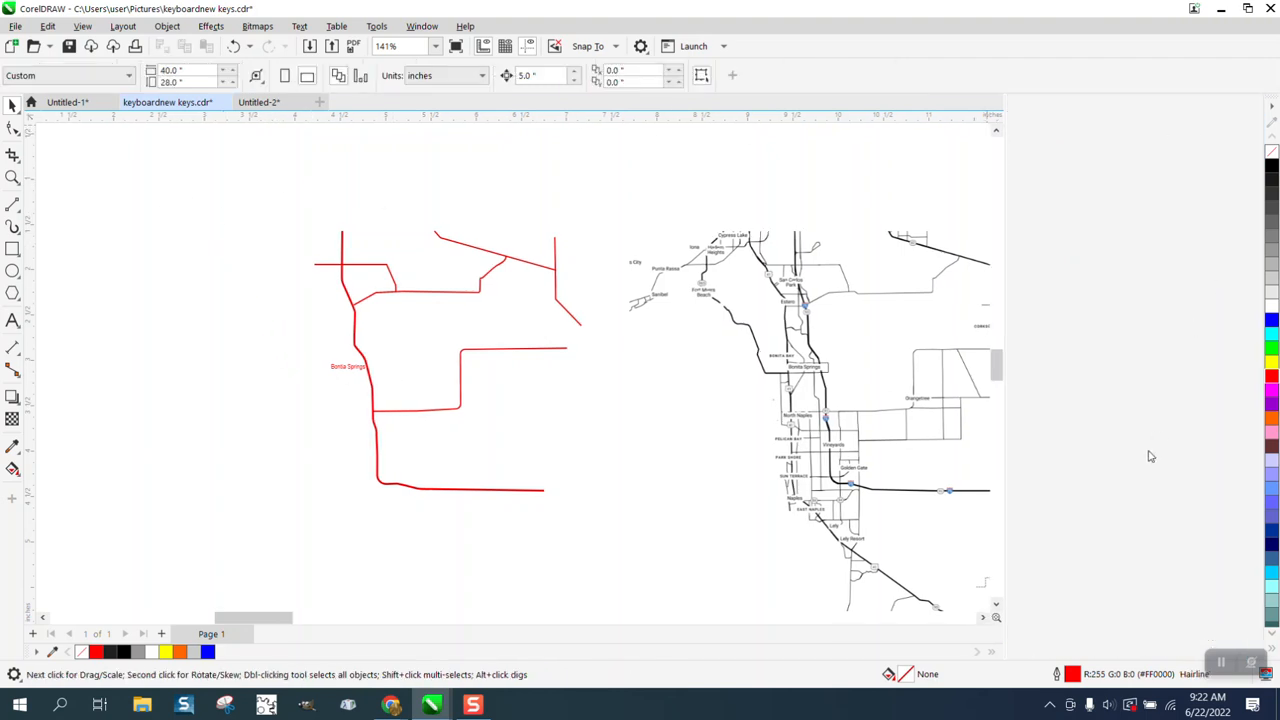
double_click(1072, 676)
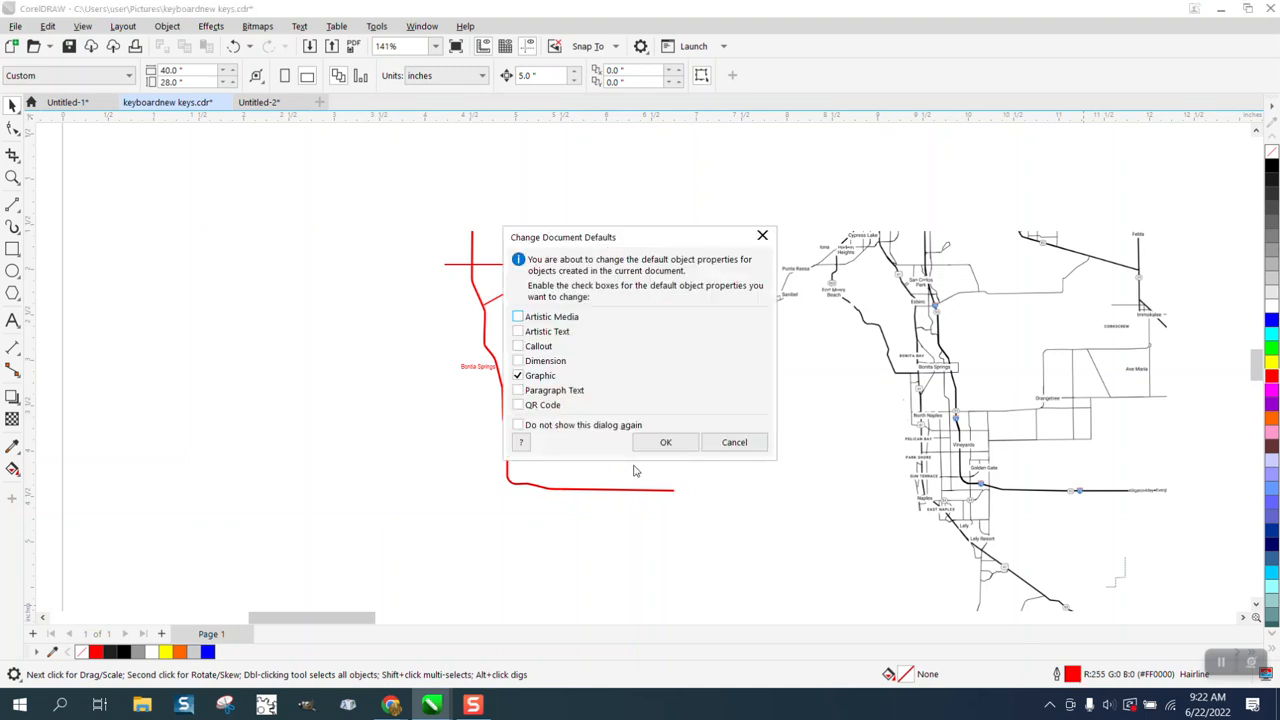
left_click(665, 442)
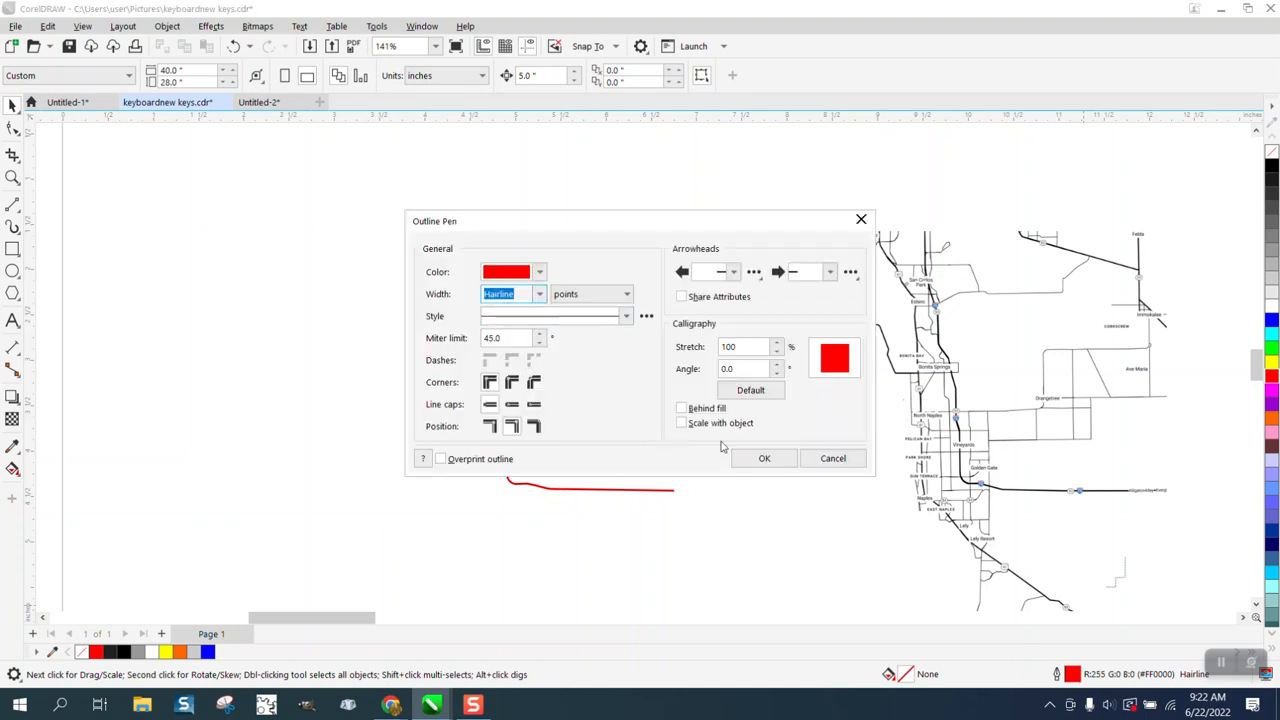
left_click(683, 424)
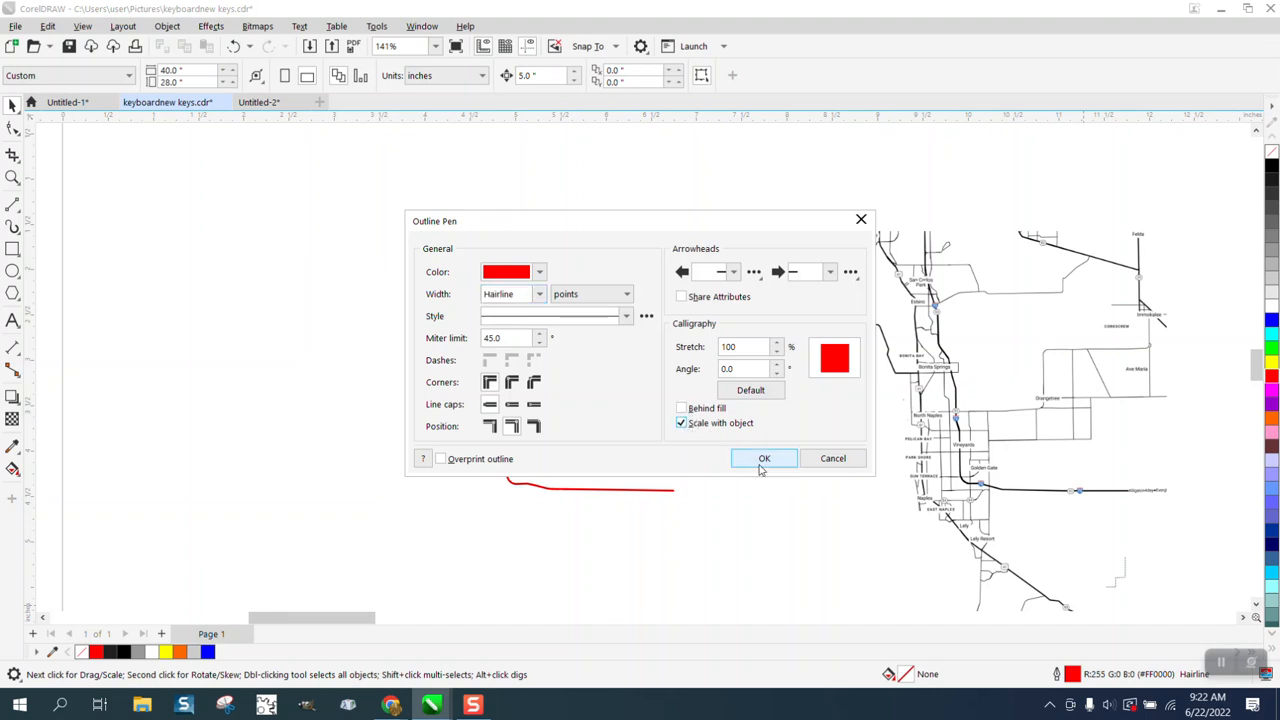
left_click(762, 460)
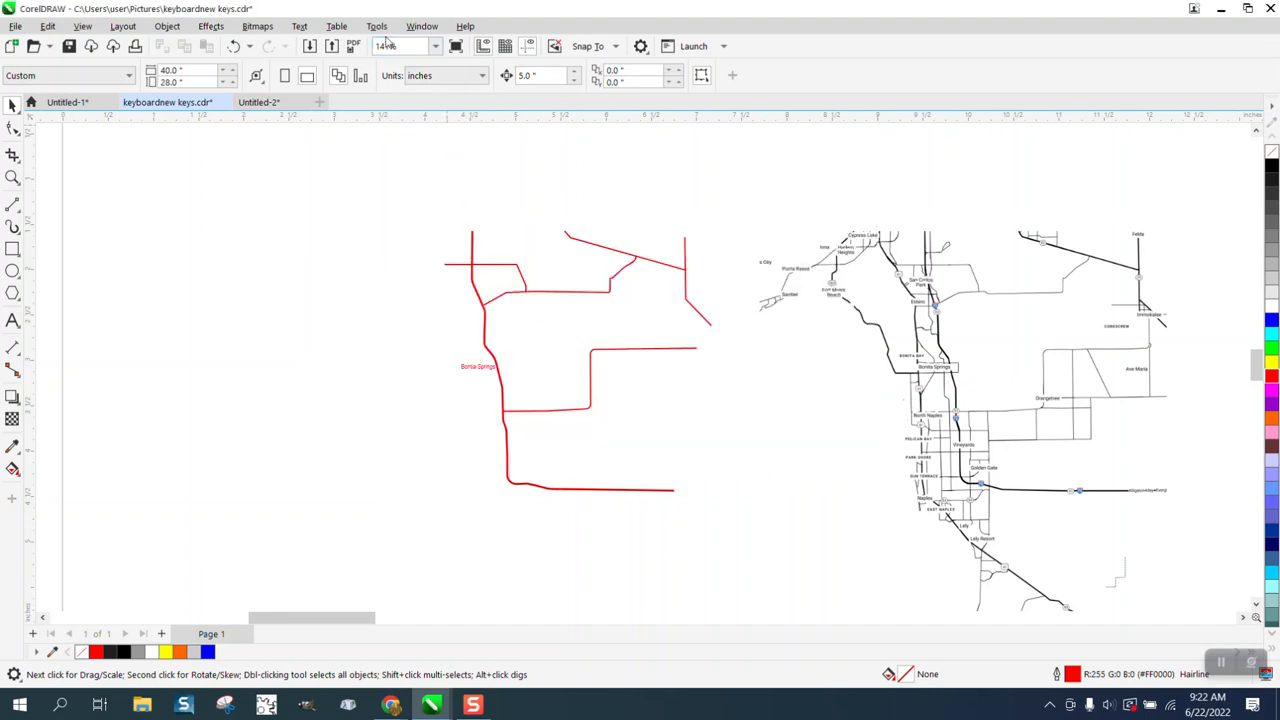
Step: Save all current document options and styles as the new document defaults
left_click(376, 26)
left_click(396, 64)
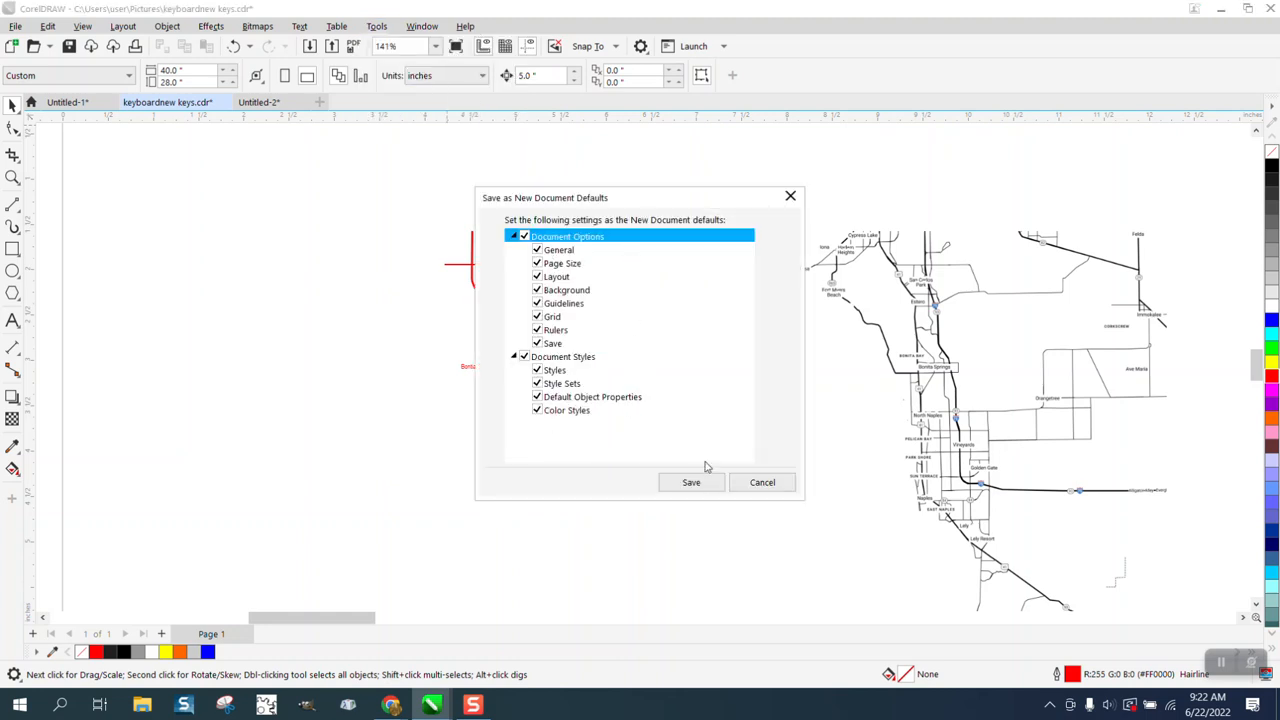
left_click(690, 485)
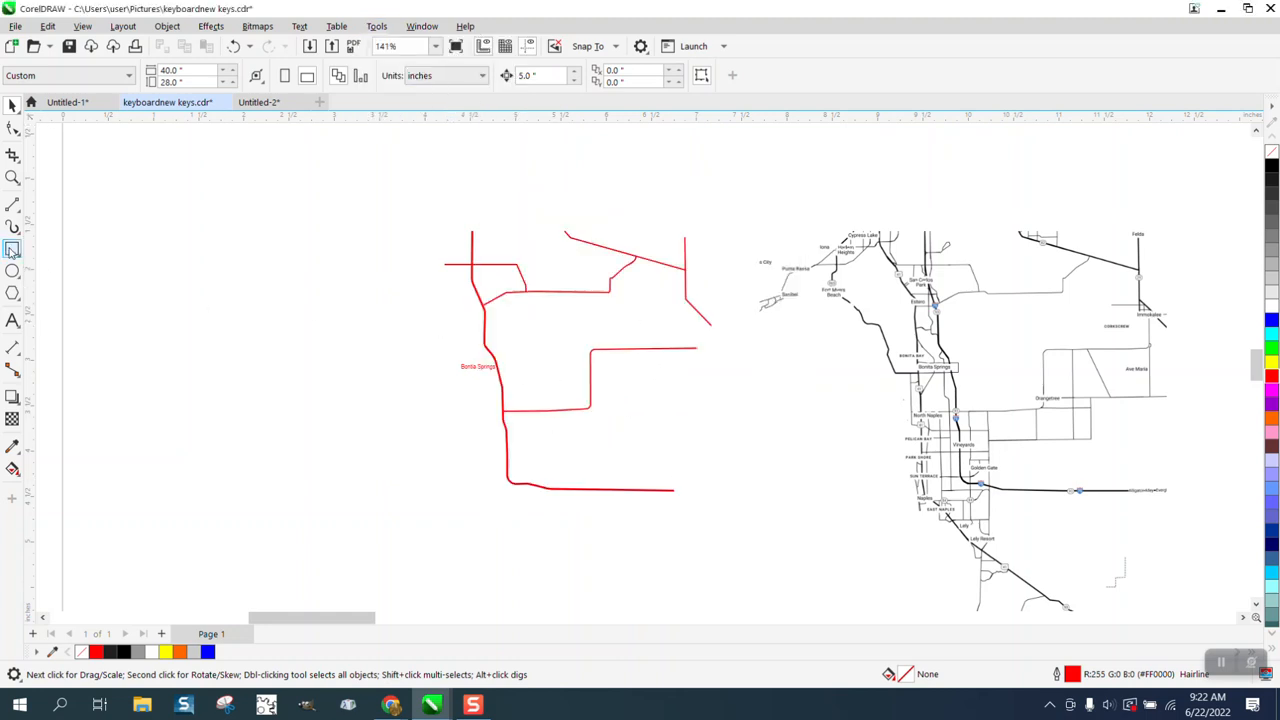
Step: Draw a diagonal test line beside the traced roads, check its outline settings, and delete it
left_click(12, 204)
left_click_drag(222, 240, 415, 346)
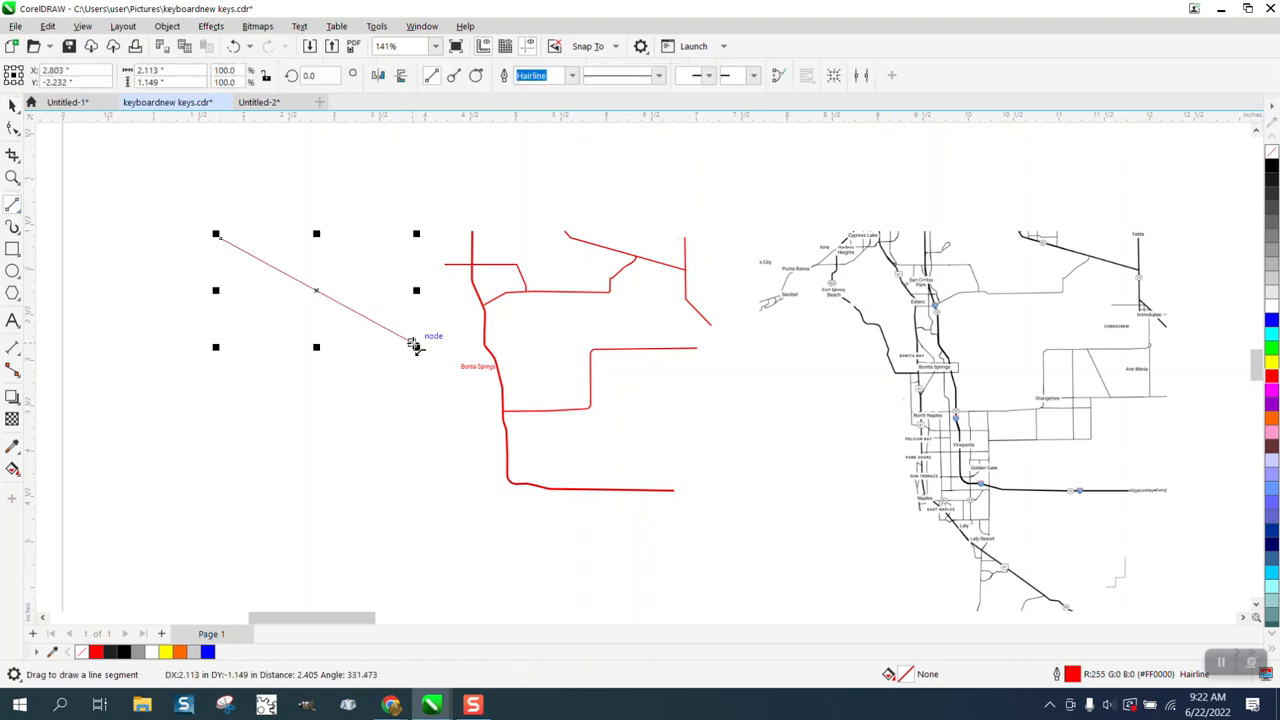
double_click(1078, 677)
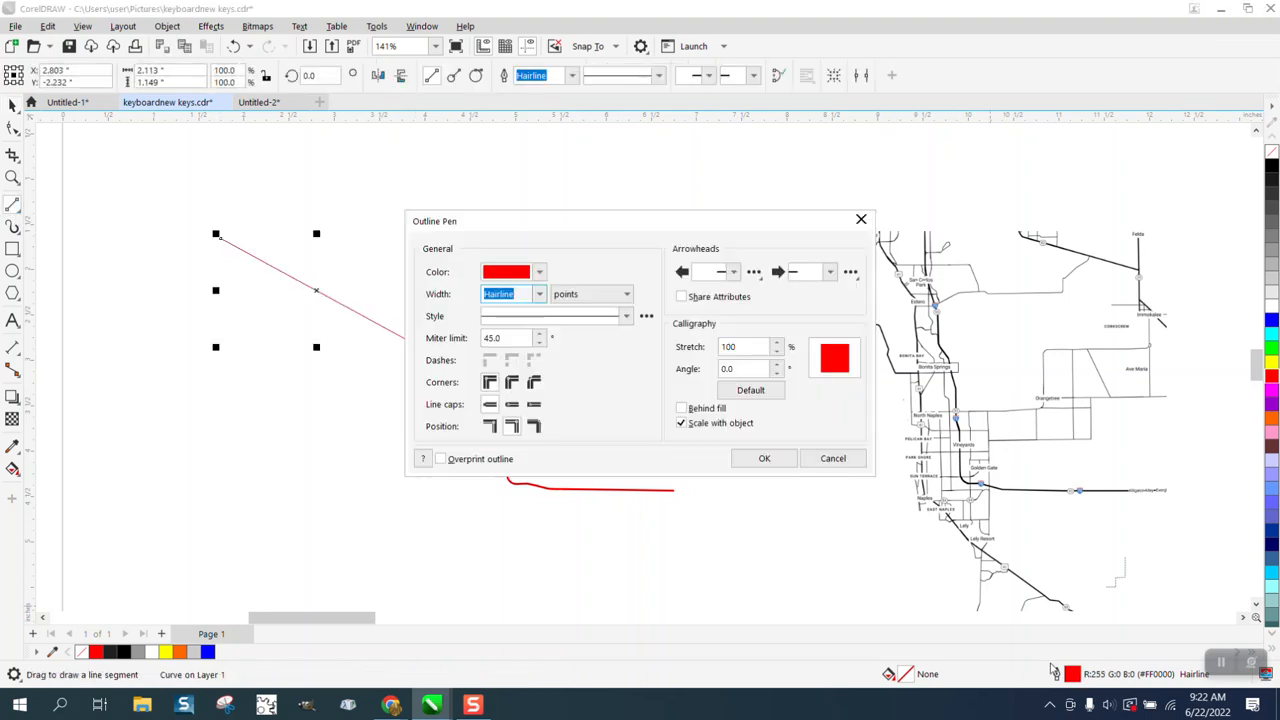
left_click(830, 459)
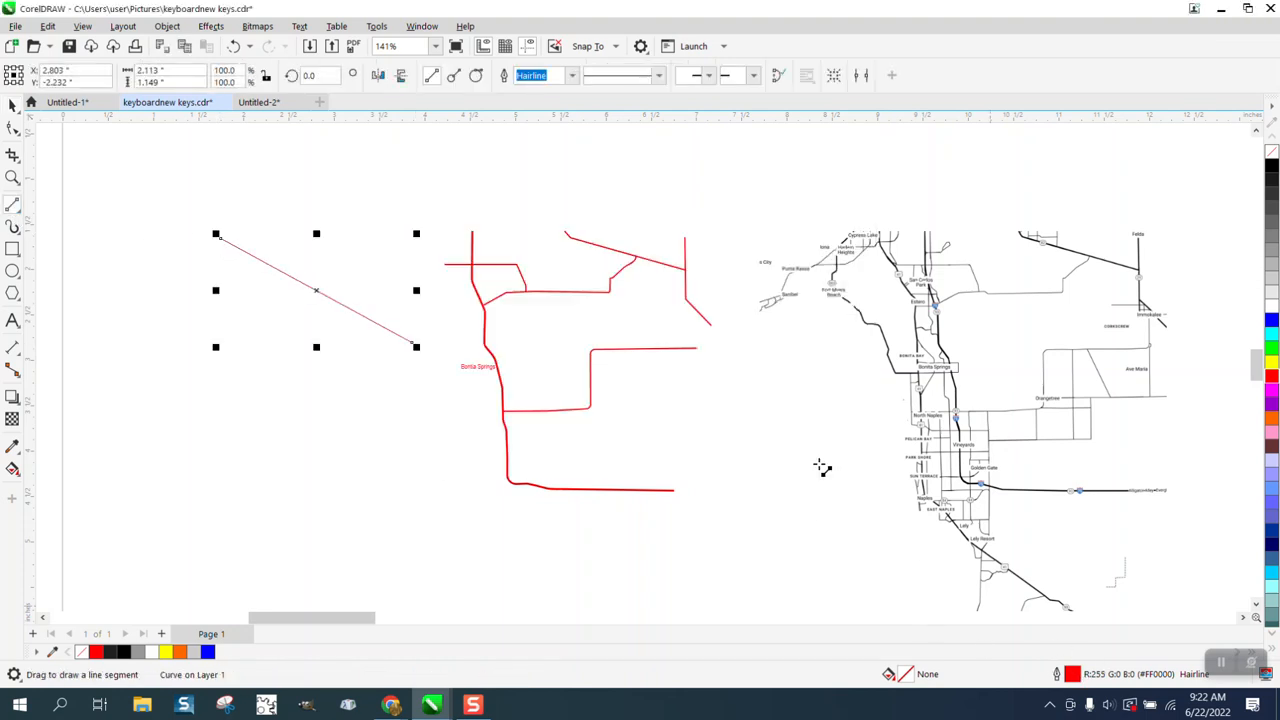
left_click(12, 104)
key("Delete")
scroll(318, 288, "down", 3)
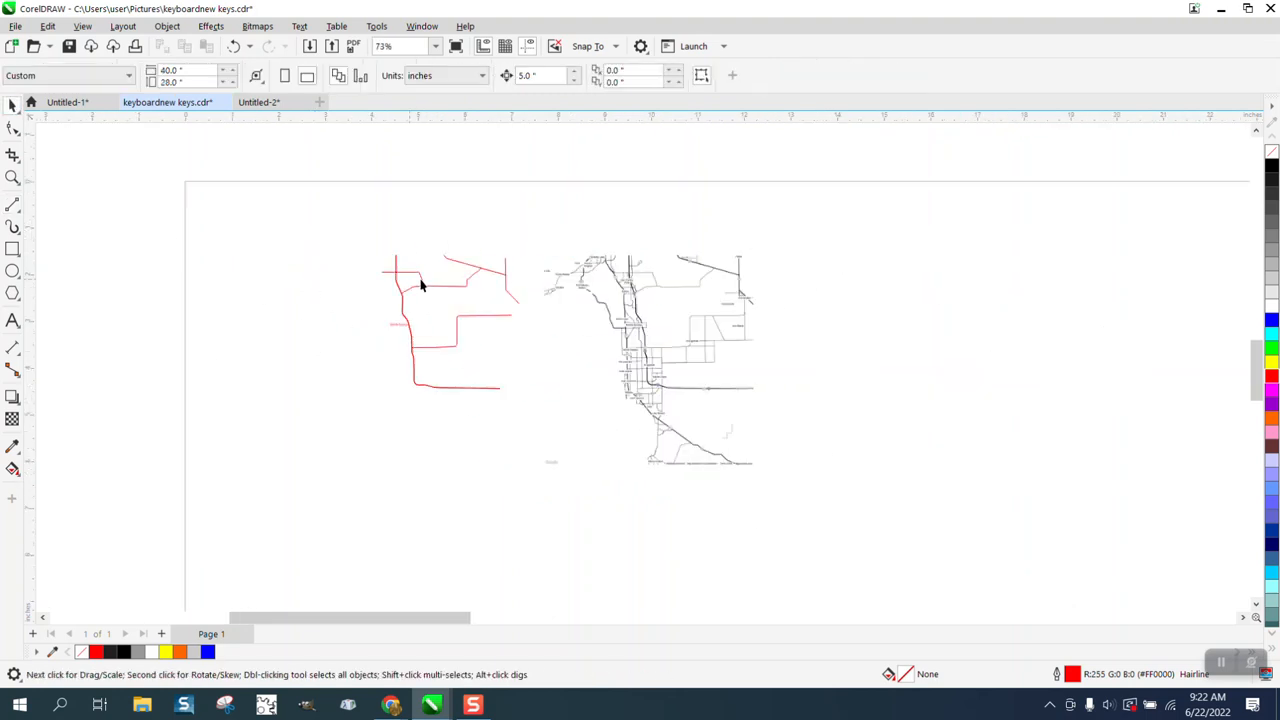
Step: Move the map bitmap back 5 inches under the traced lines and scale the bitmap with all tracings to 20 inches wide
left_click(649, 329)
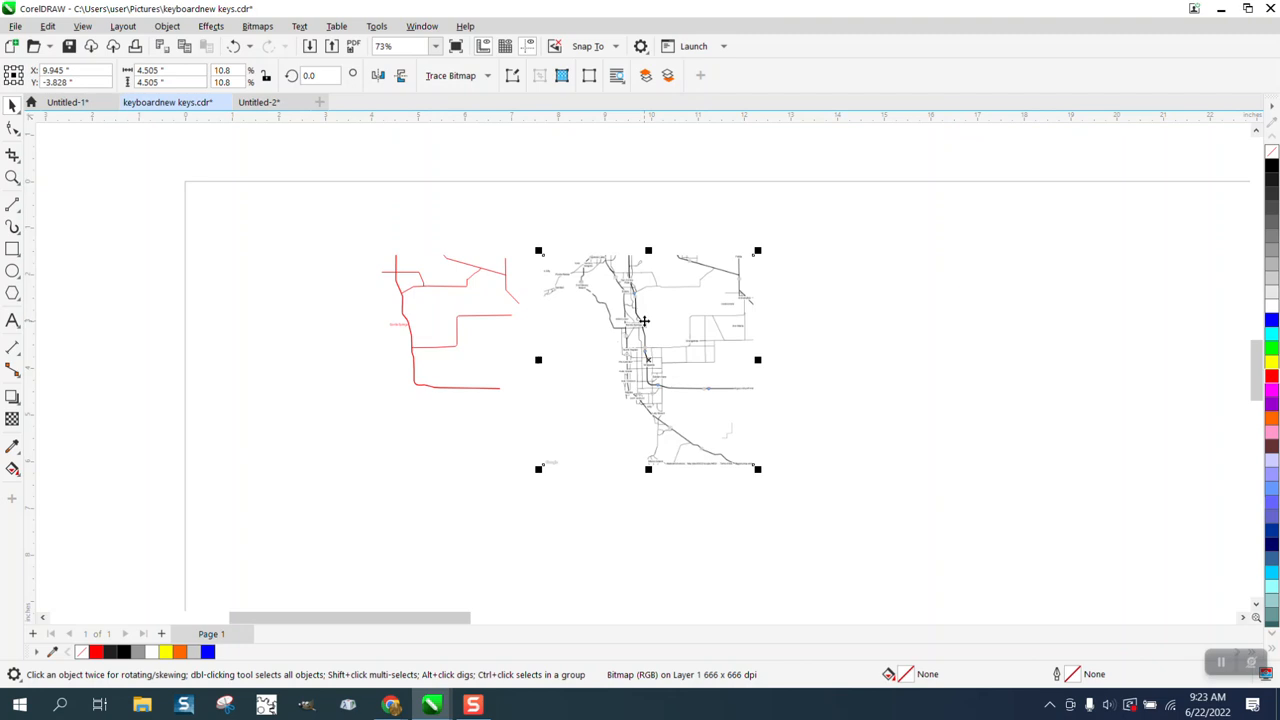
key("Left")
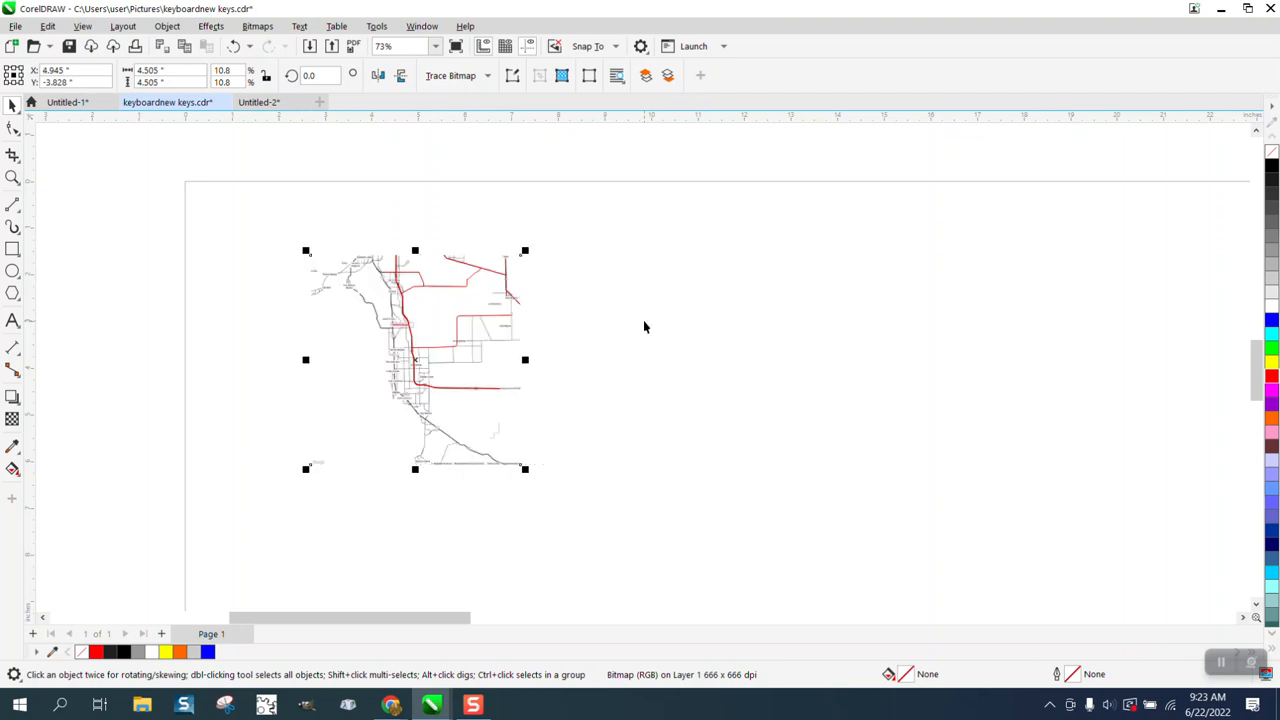
left_click_drag(254, 220, 589, 460)
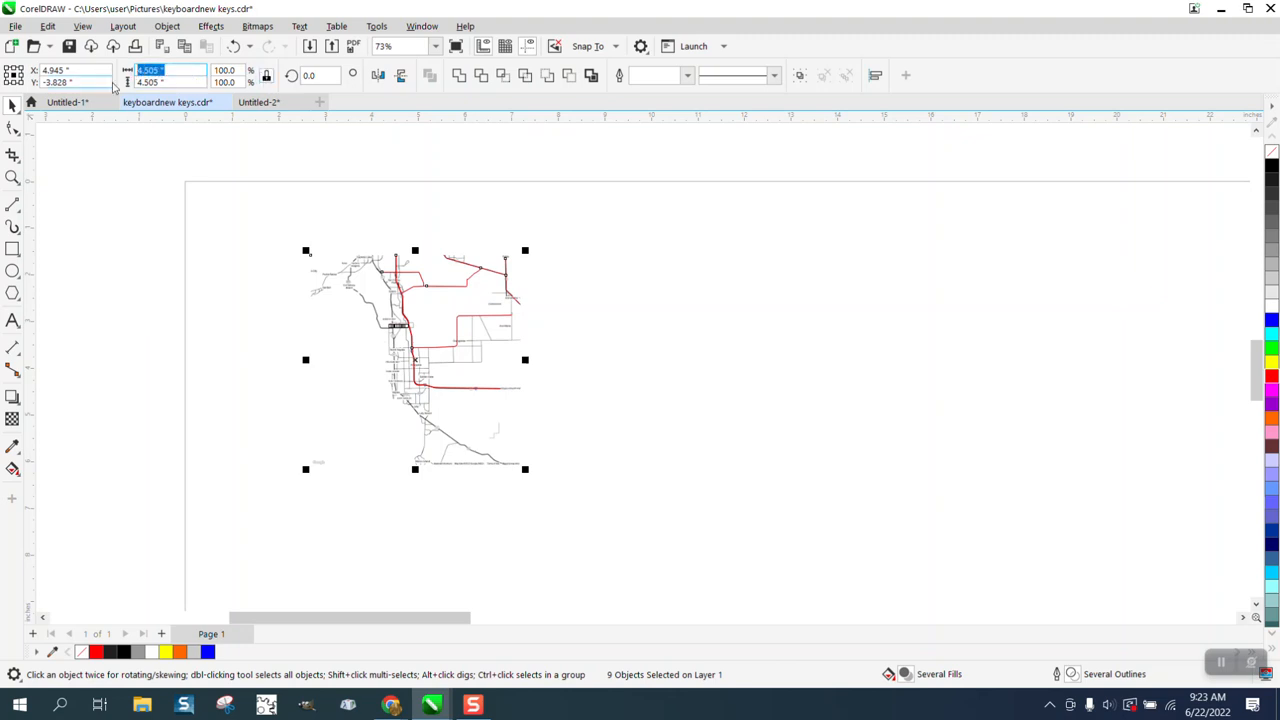
type("20")
key("Return")
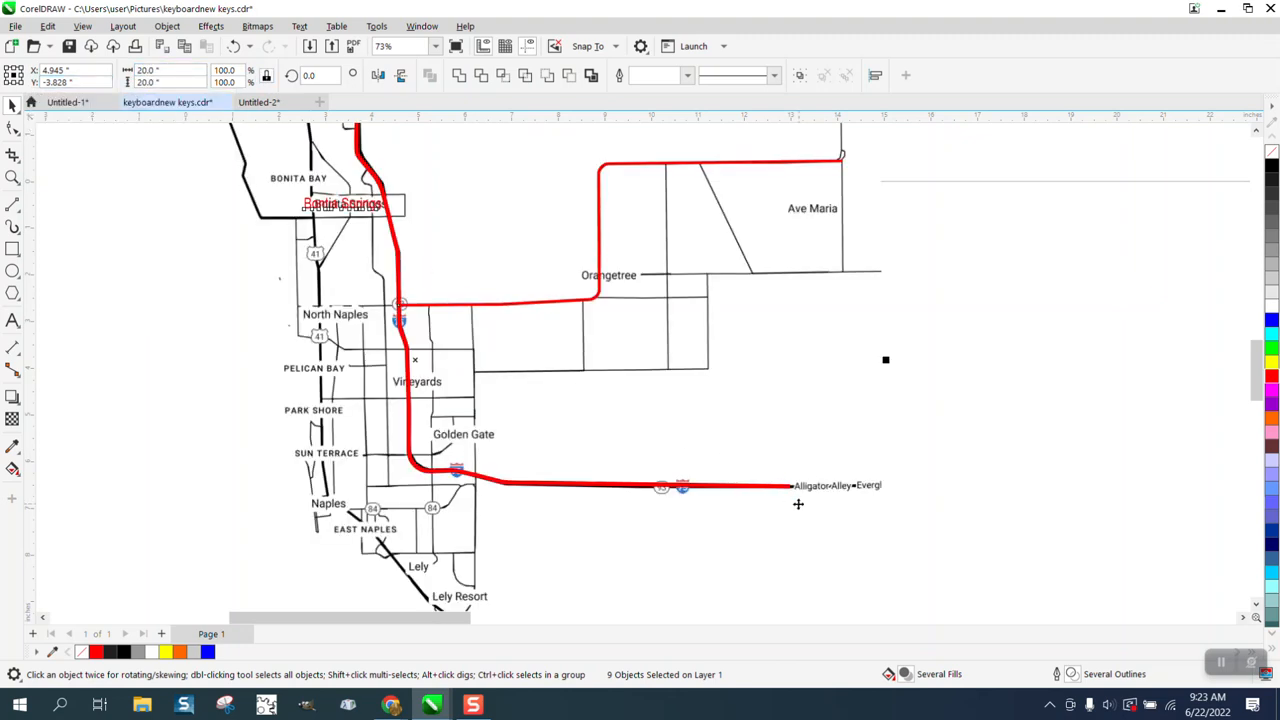
scroll(726, 426, "down", 5)
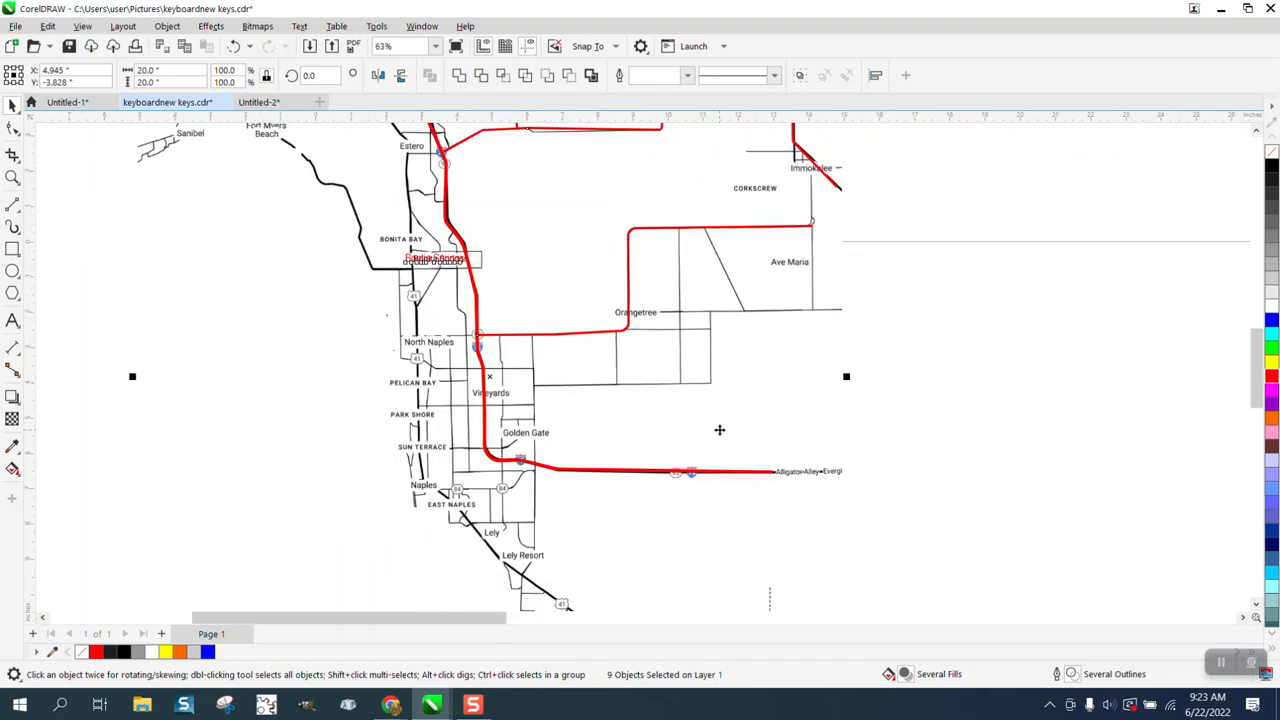
Step: Draw two parallel horizontal 2-point lines about 8 inches long in the empty area west of the map
left_click(12, 204)
left_click_drag(214, 280, 359, 280)
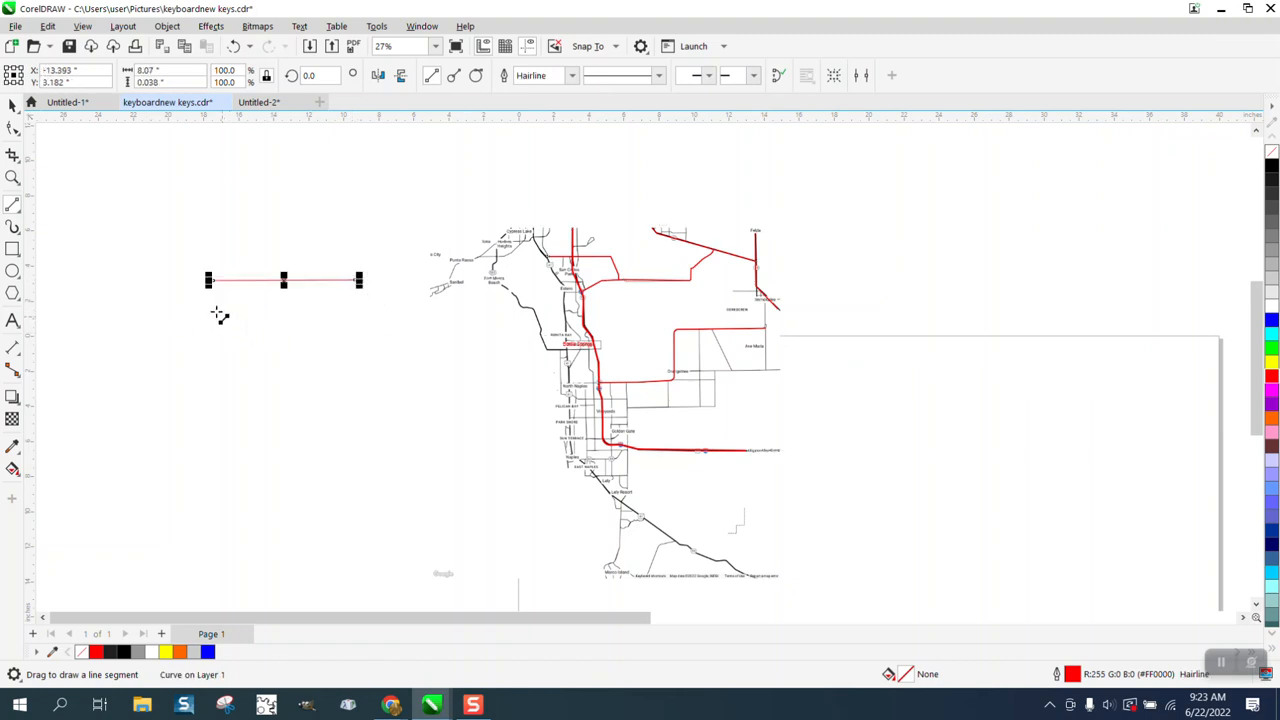
left_click_drag(210, 307, 359, 307)
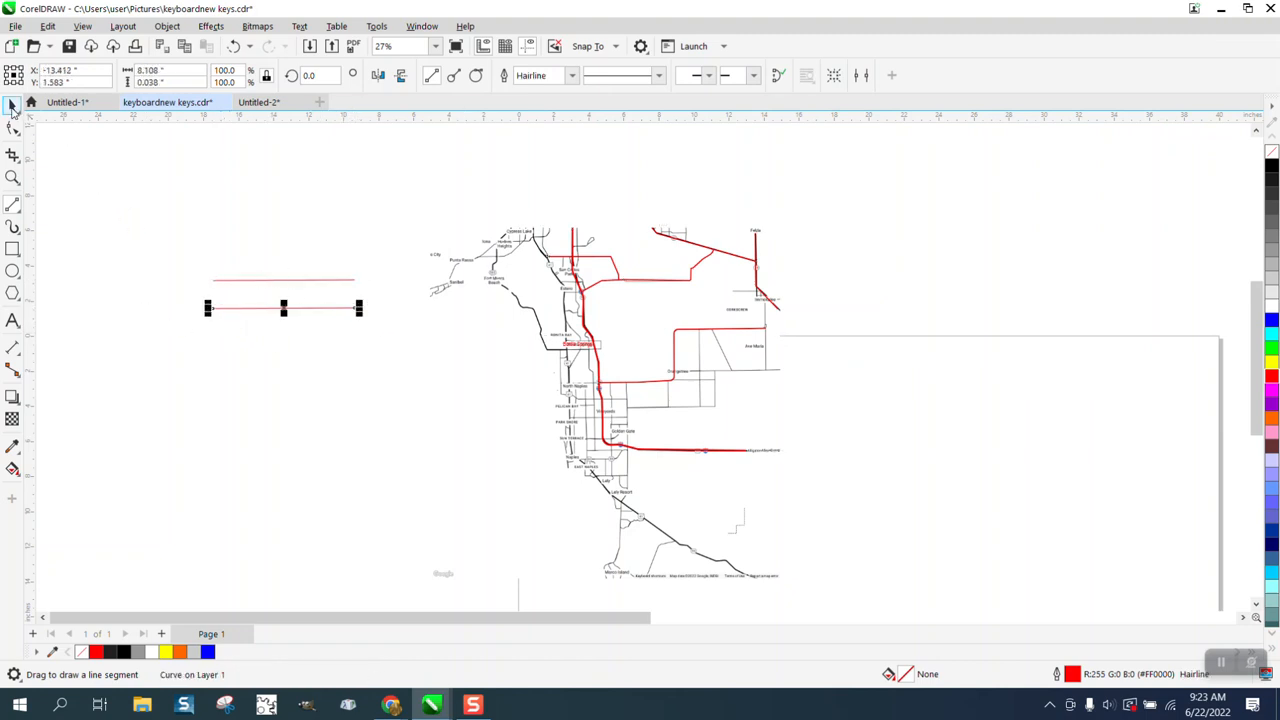
Step: Turn off outline scaling with the object for the lower of the two horizontal test lines
key("space")
double_click(1072, 675)
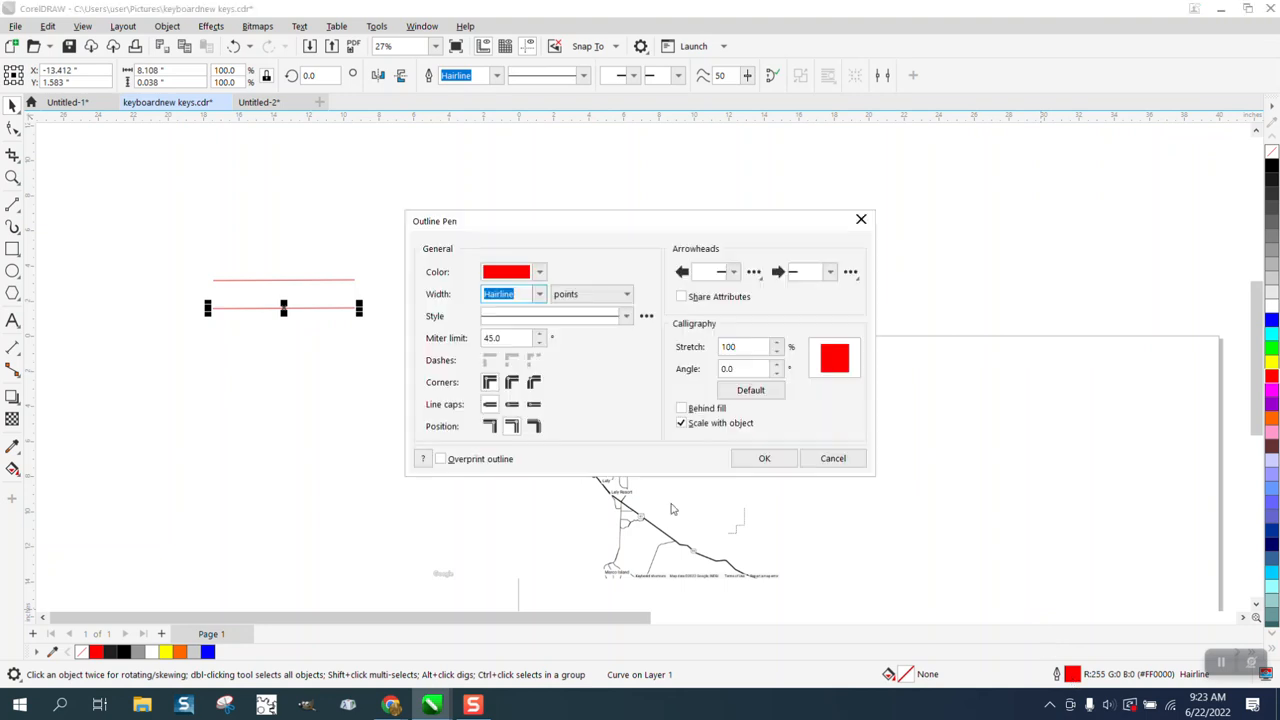
left_click(684, 424)
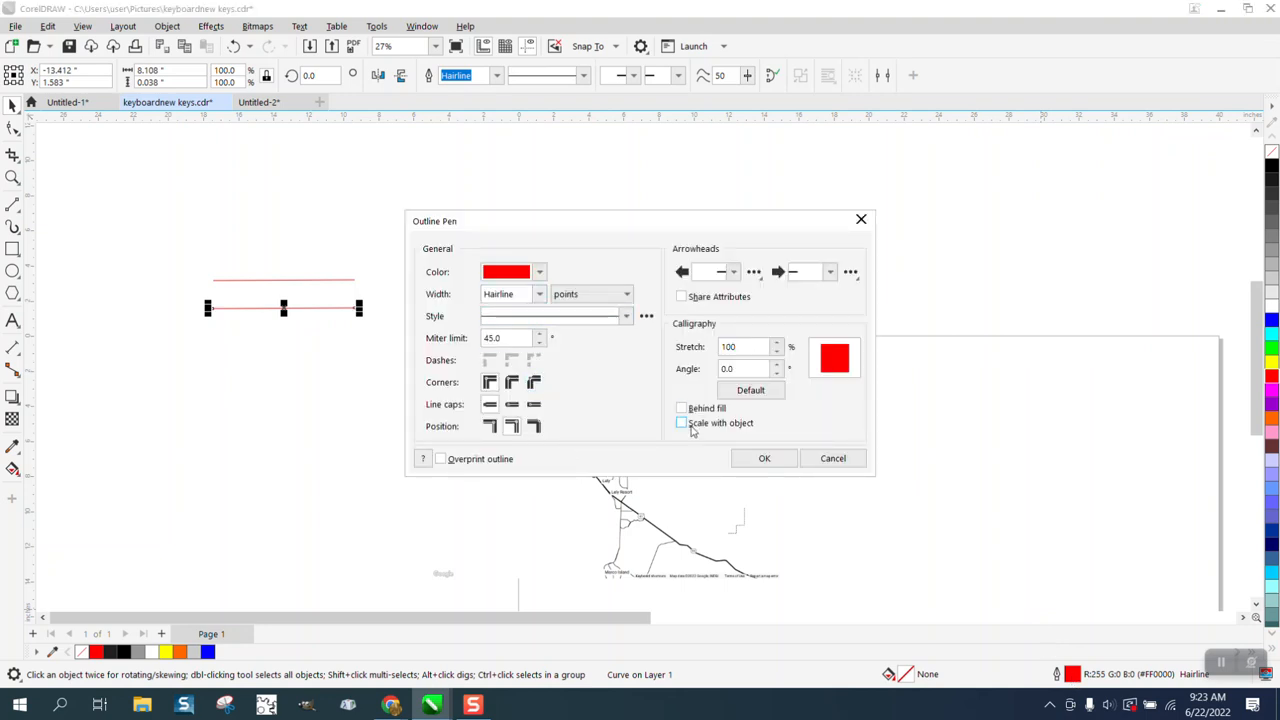
left_click(764, 458)
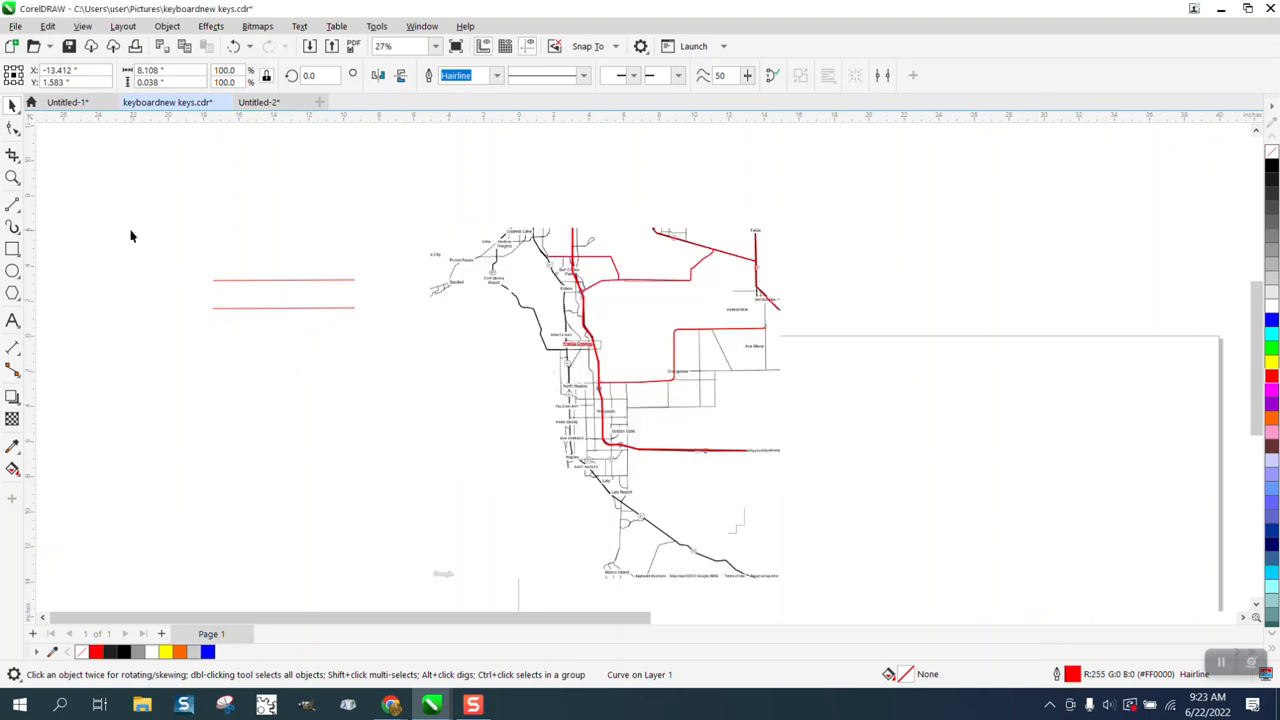
Step: Scale both horizontal test lines down together to about 0.87 inches wide
left_click(12, 177)
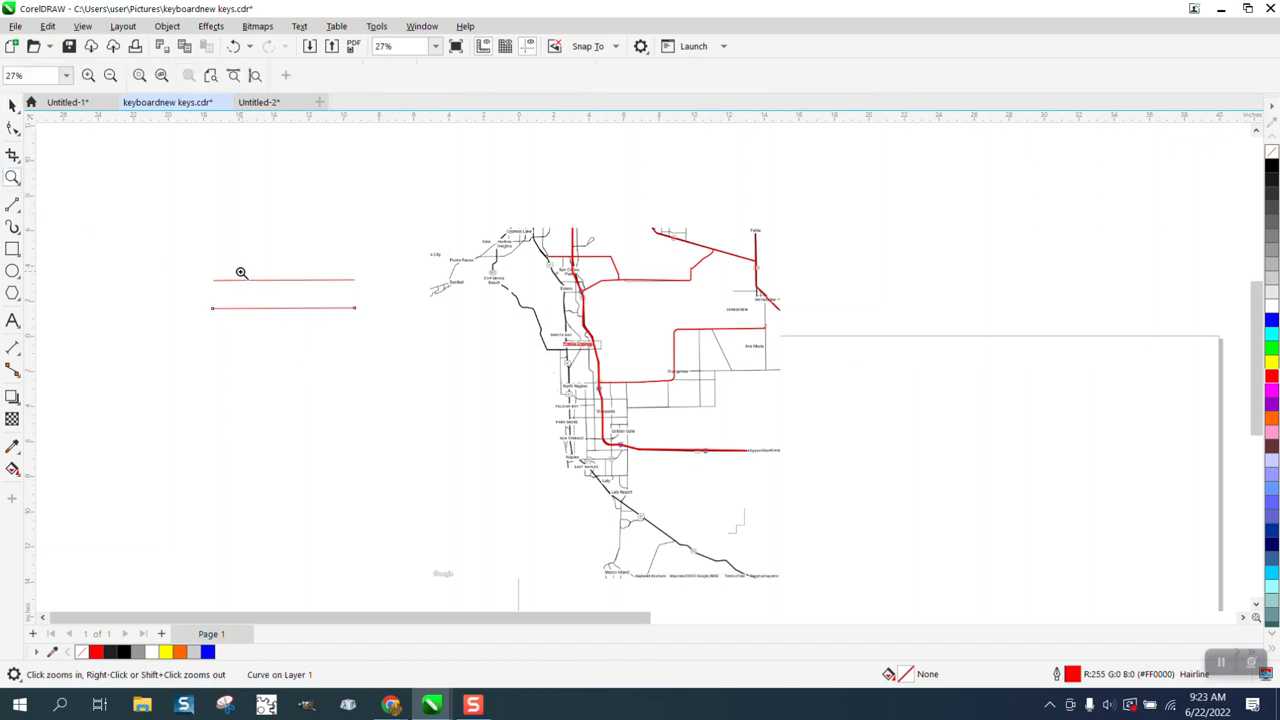
left_click_drag(142, 249, 506, 351)
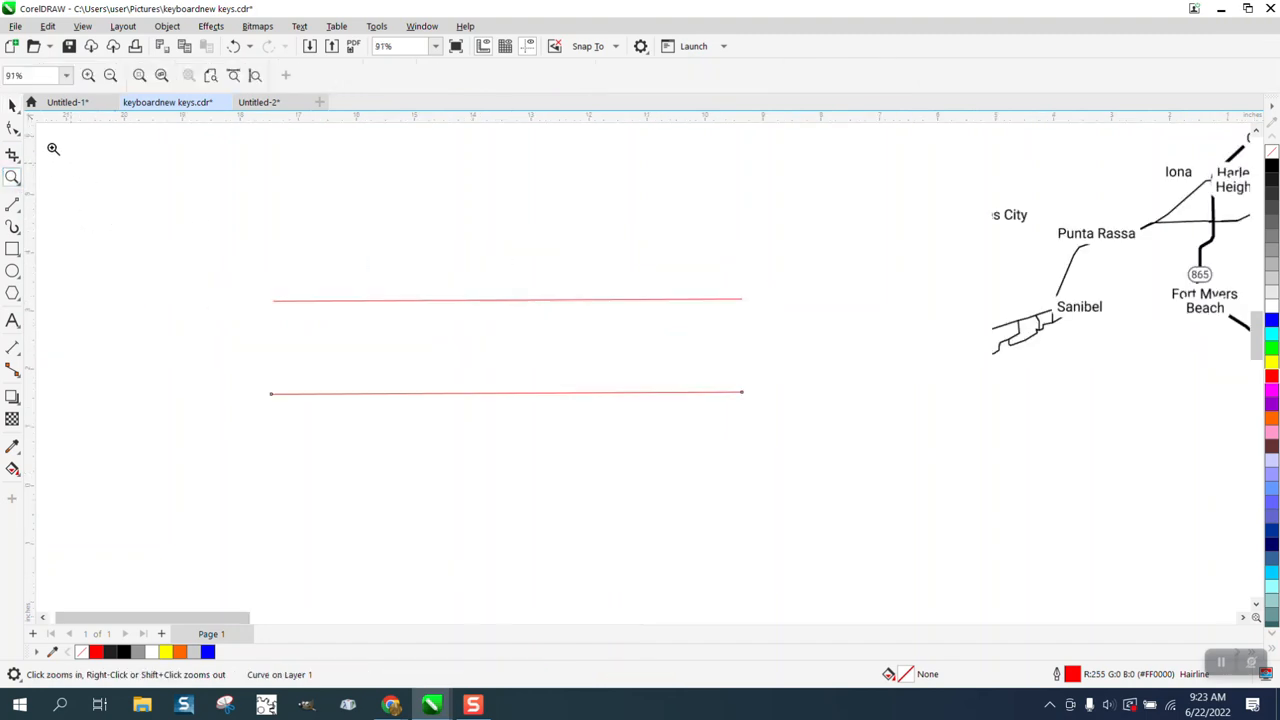
key("space")
left_click_drag(163, 214, 794, 451)
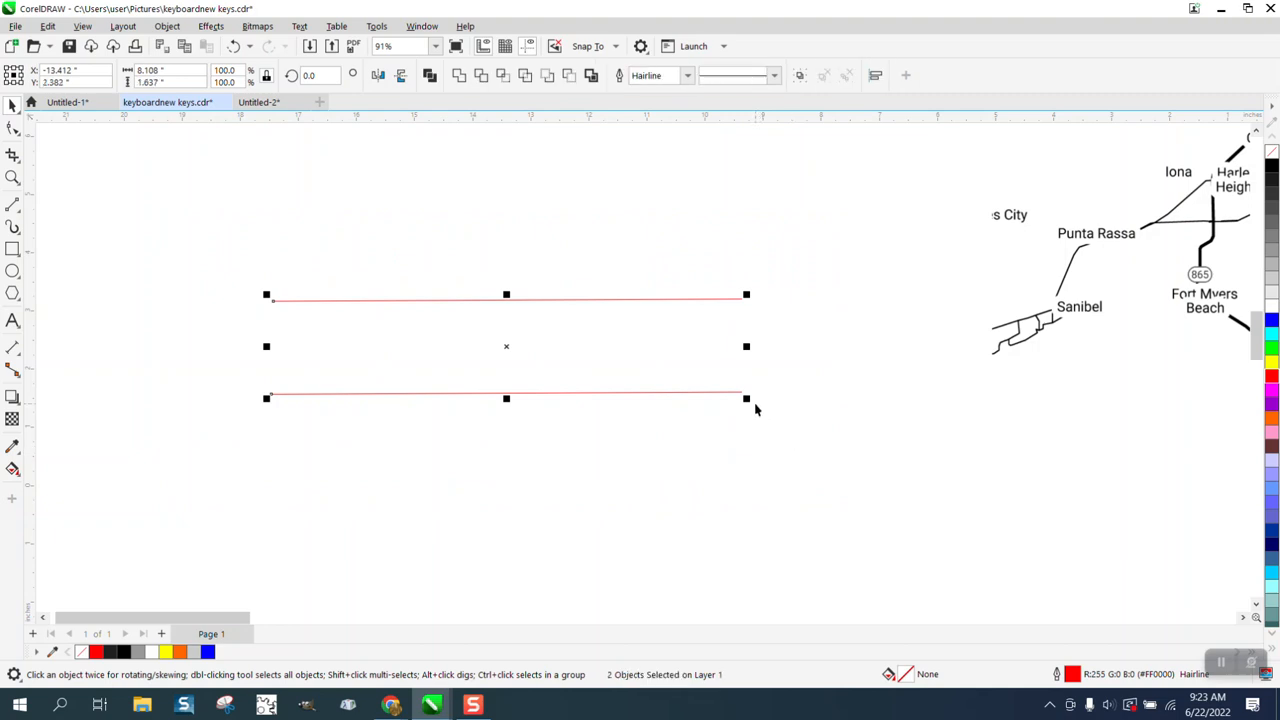
left_click_drag(748, 399, 410, 324)
Step: Set the lower test line's outline width to 2.0 pt, leaving Scale with object off
left_click(12, 177)
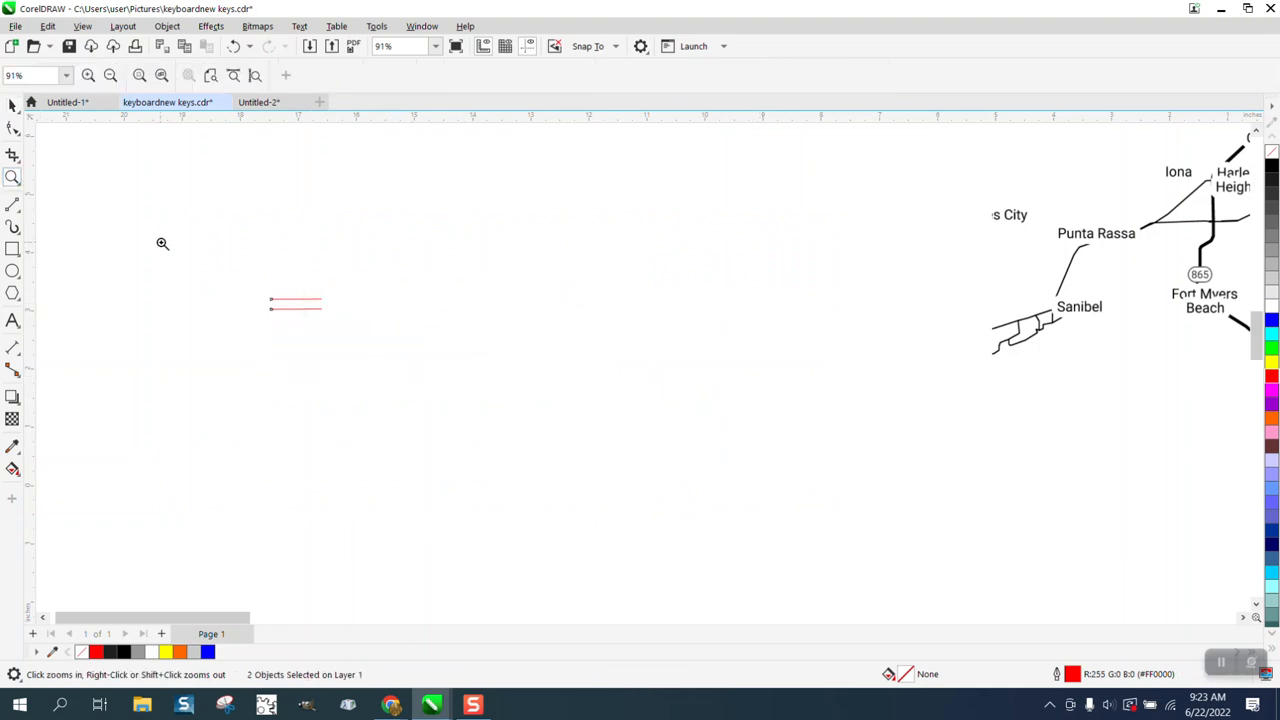
left_click_drag(252, 281, 468, 374)
left_click(12, 104)
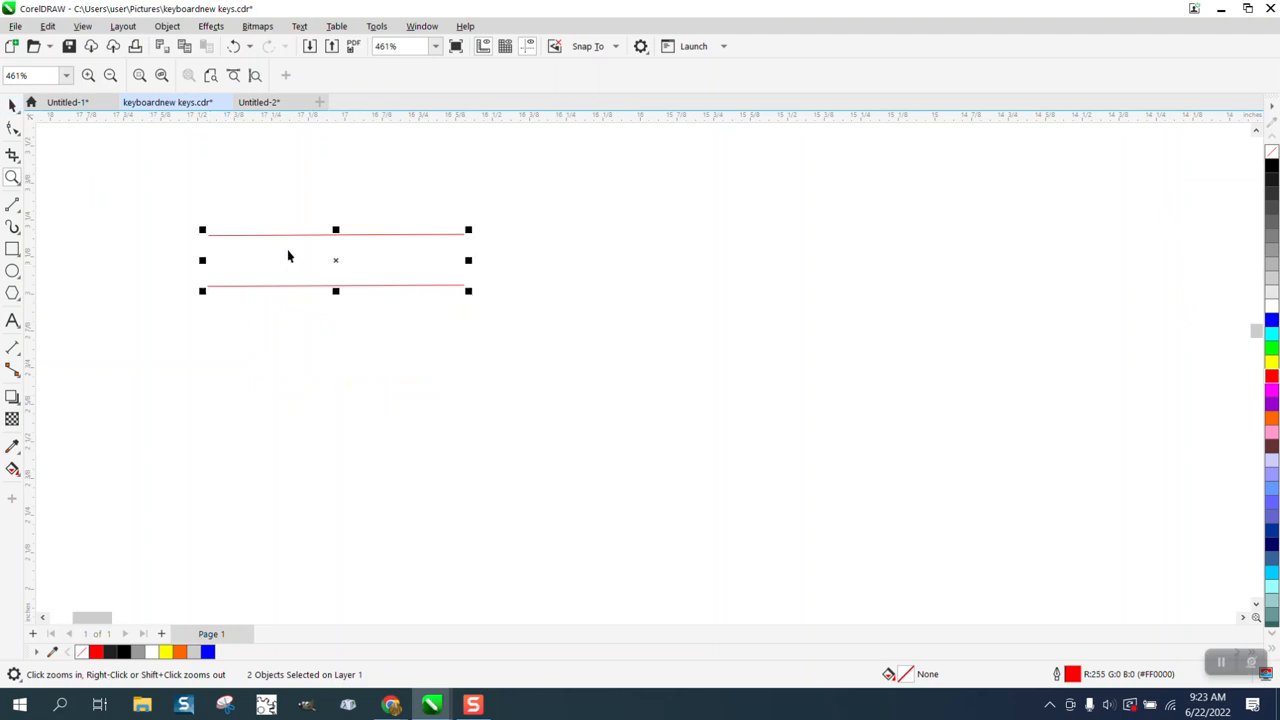
left_click(413, 320)
left_click(415, 286)
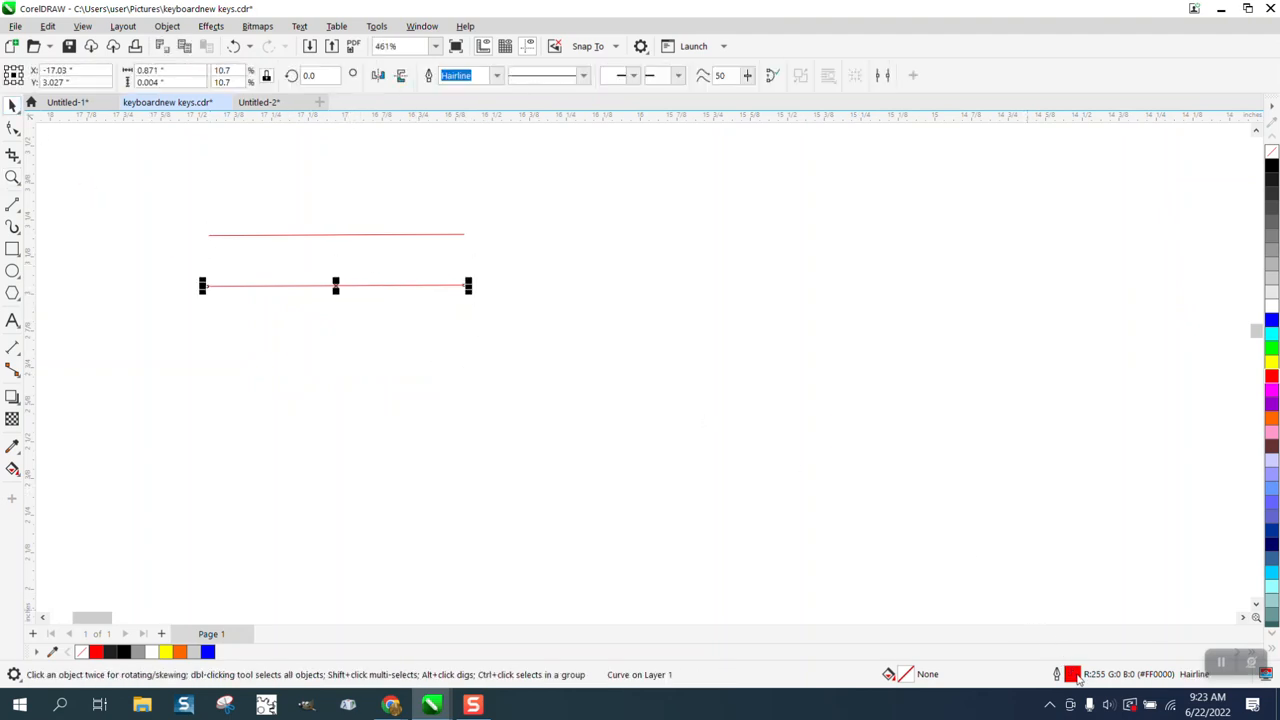
double_click(1074, 676)
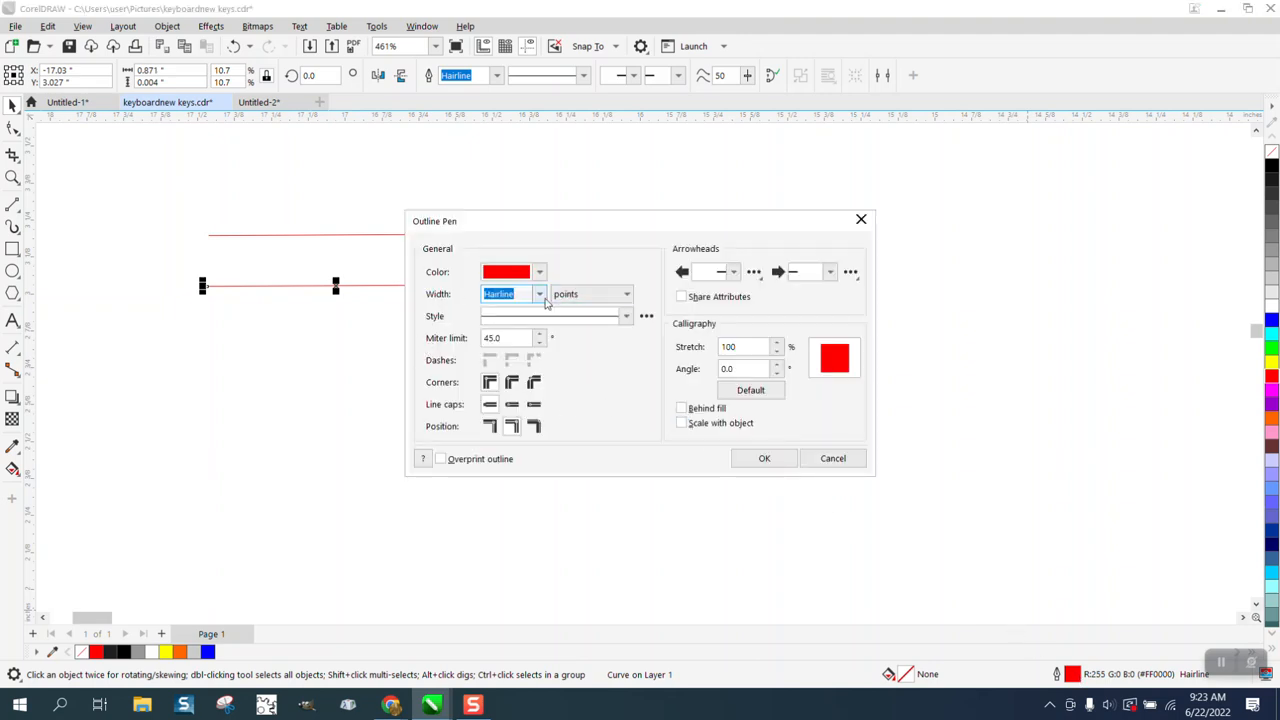
left_click(539, 294)
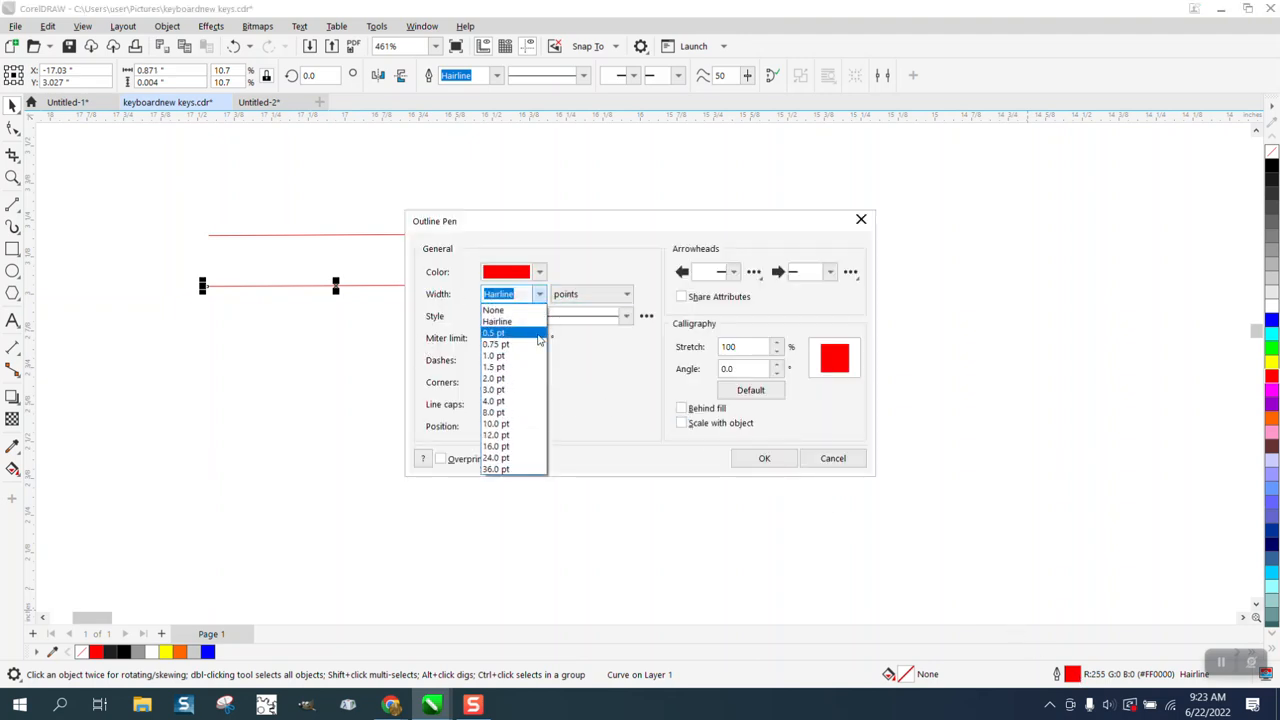
left_click(498, 379)
left_click(763, 455)
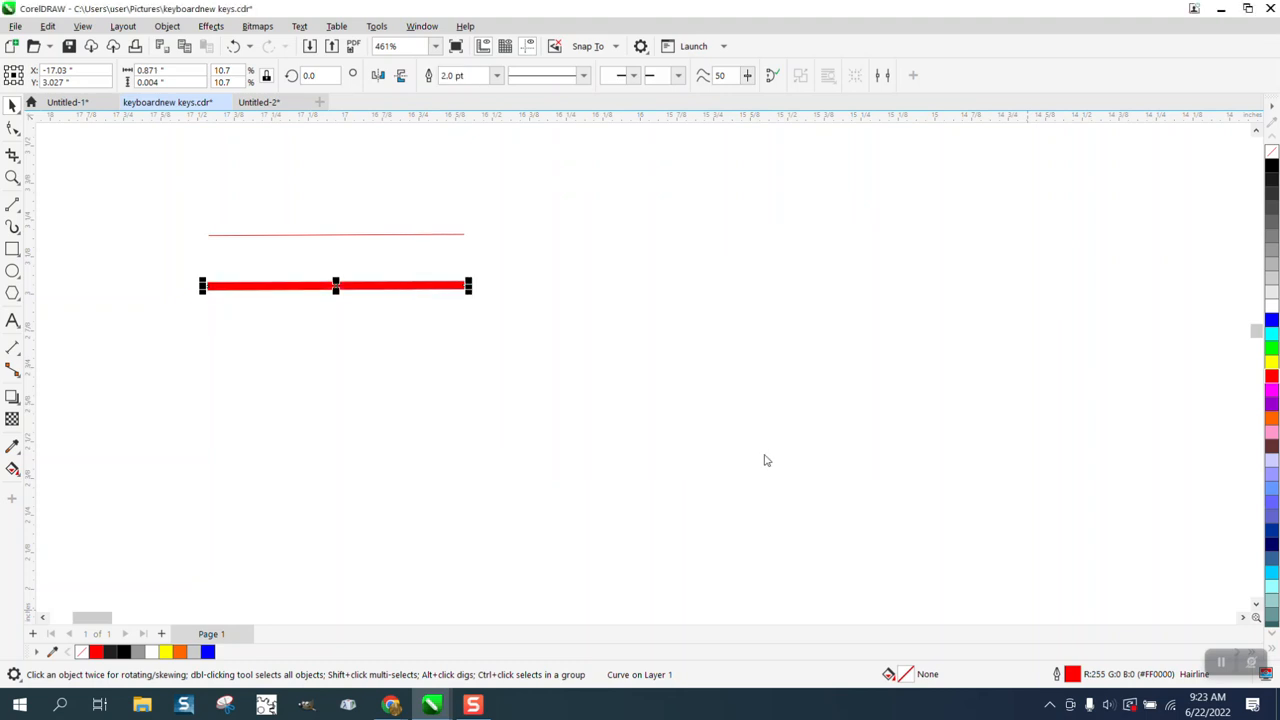
Step: Scale both test lines up together to about 16 inches wide and examine the lower line's thickness up close
left_click(390, 237)
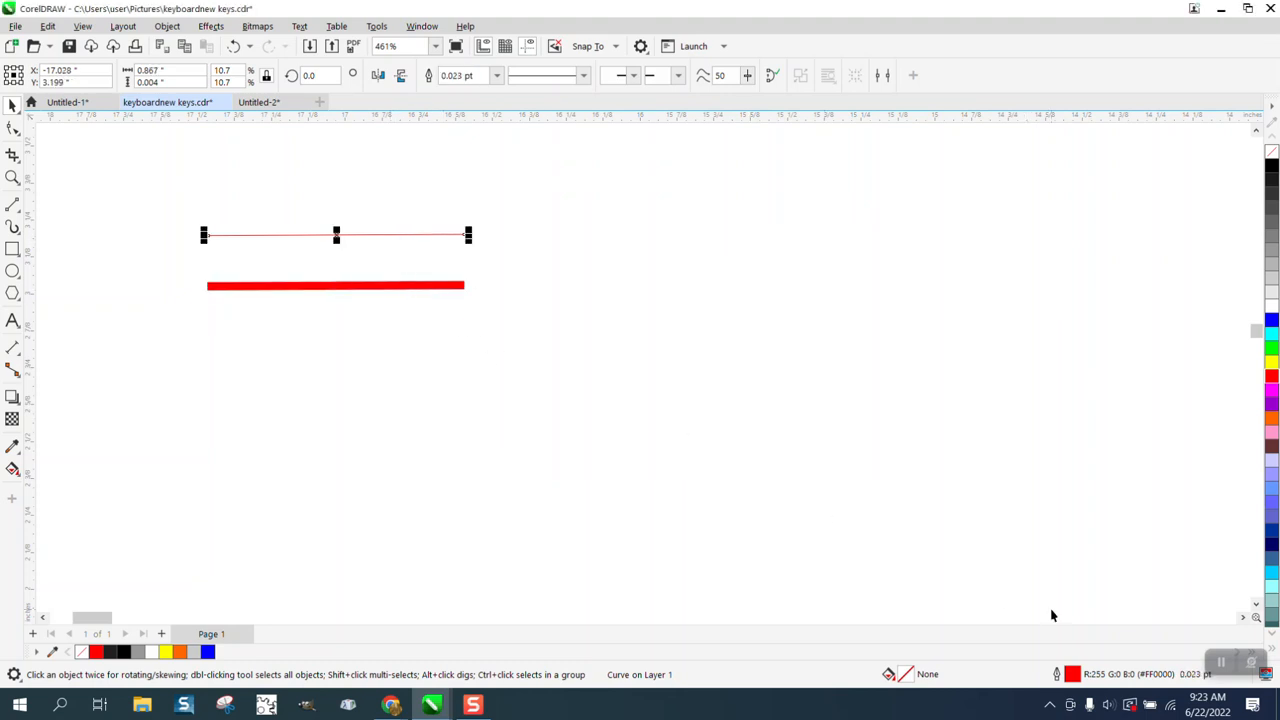
left_click_drag(177, 191, 663, 422)
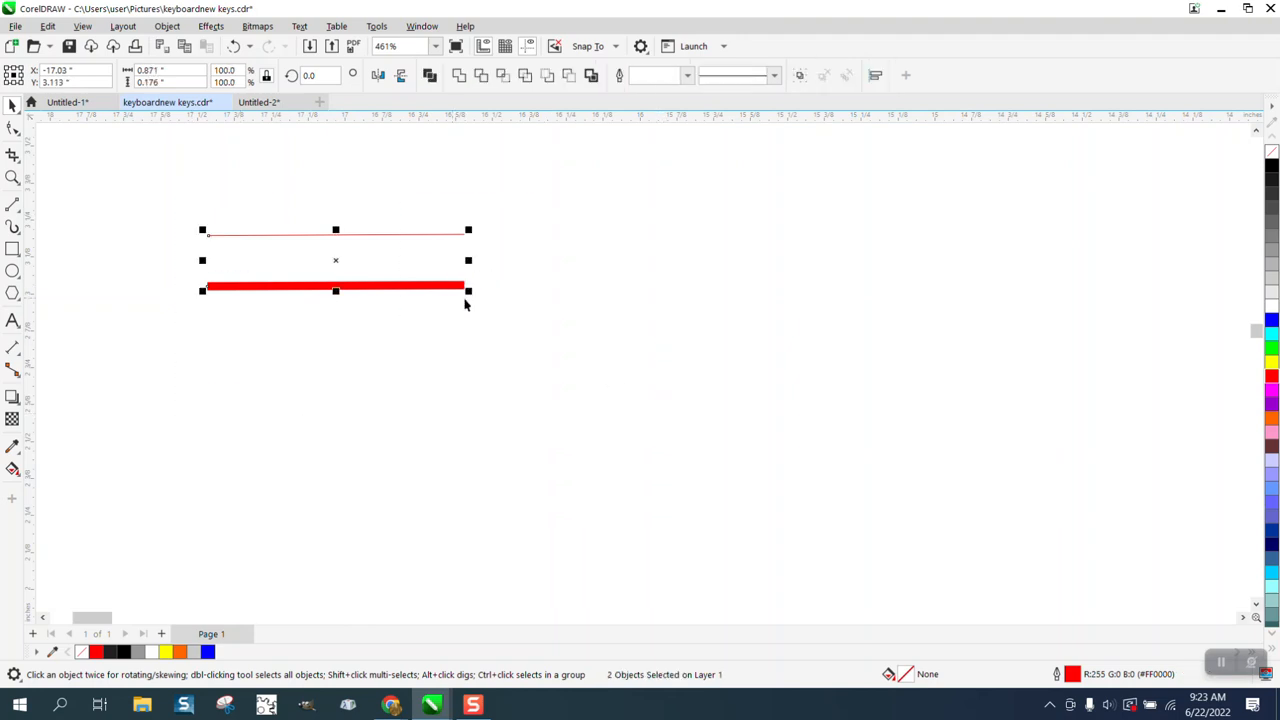
scroll(465, 304, "down", 5)
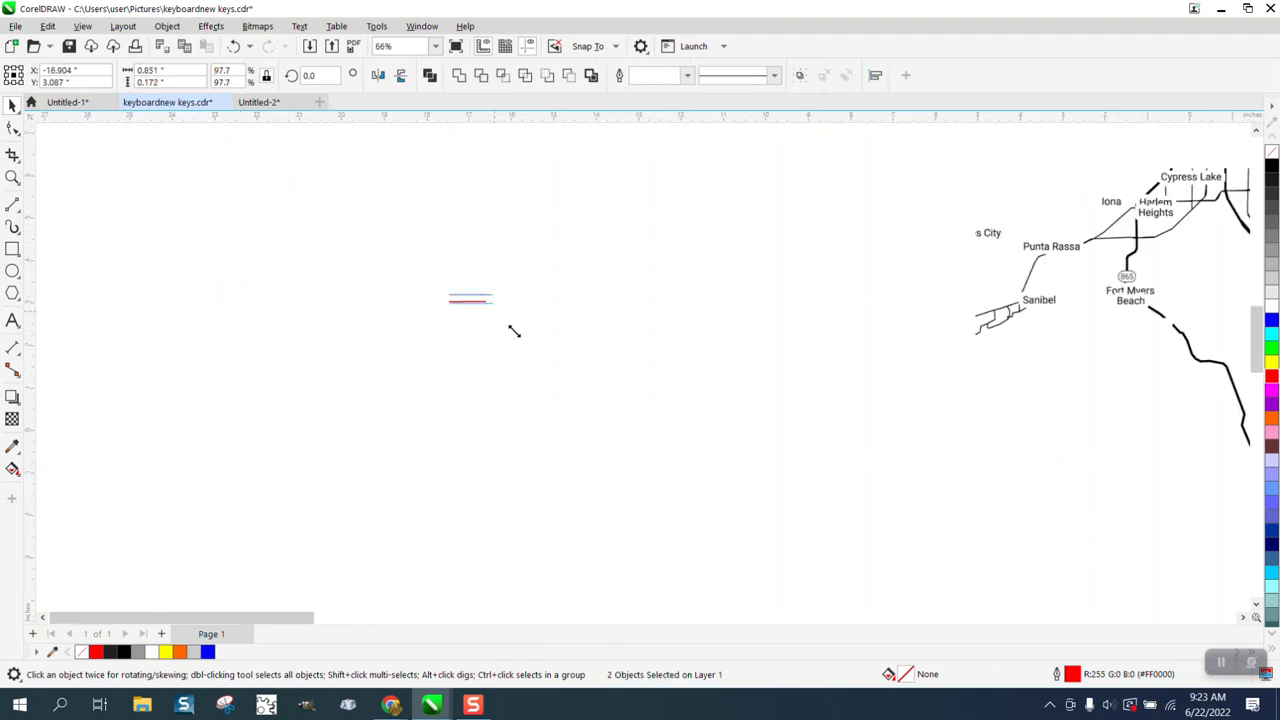
left_click_drag(514, 331, 1140, 615)
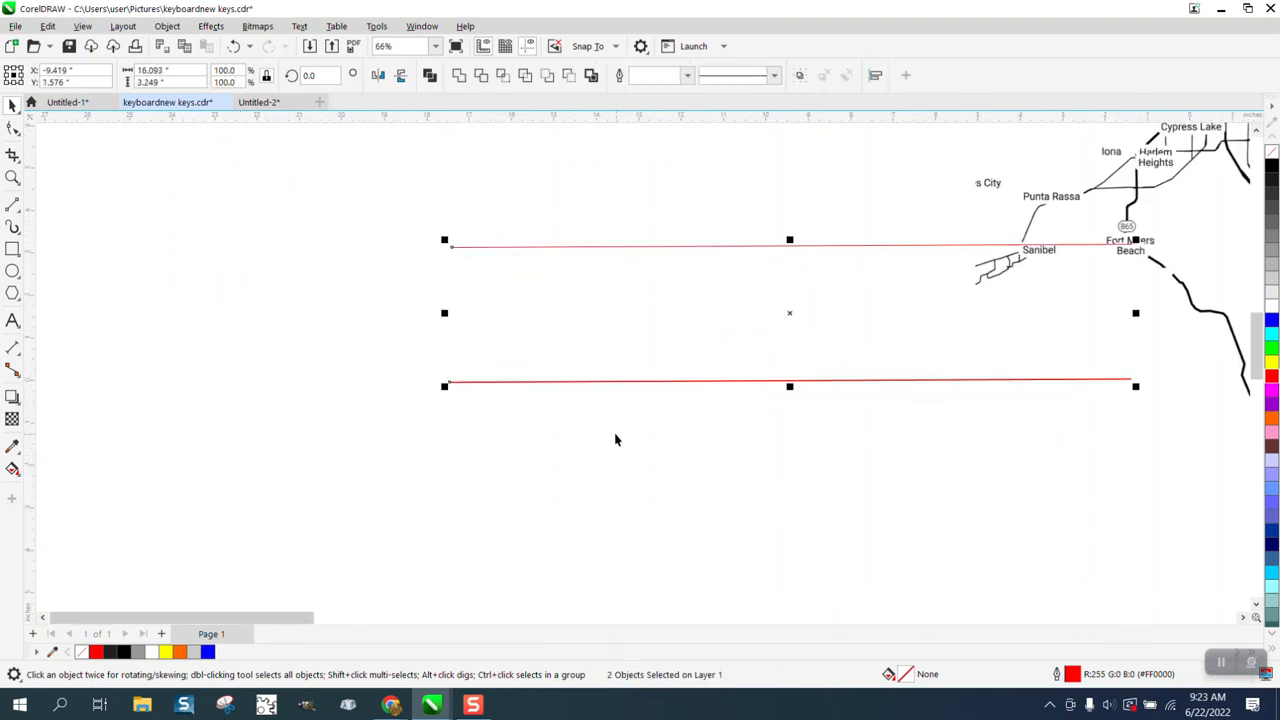
left_click(12, 177)
left_click_drag(447, 378, 489, 406)
scroll(461, 300, "down", 3)
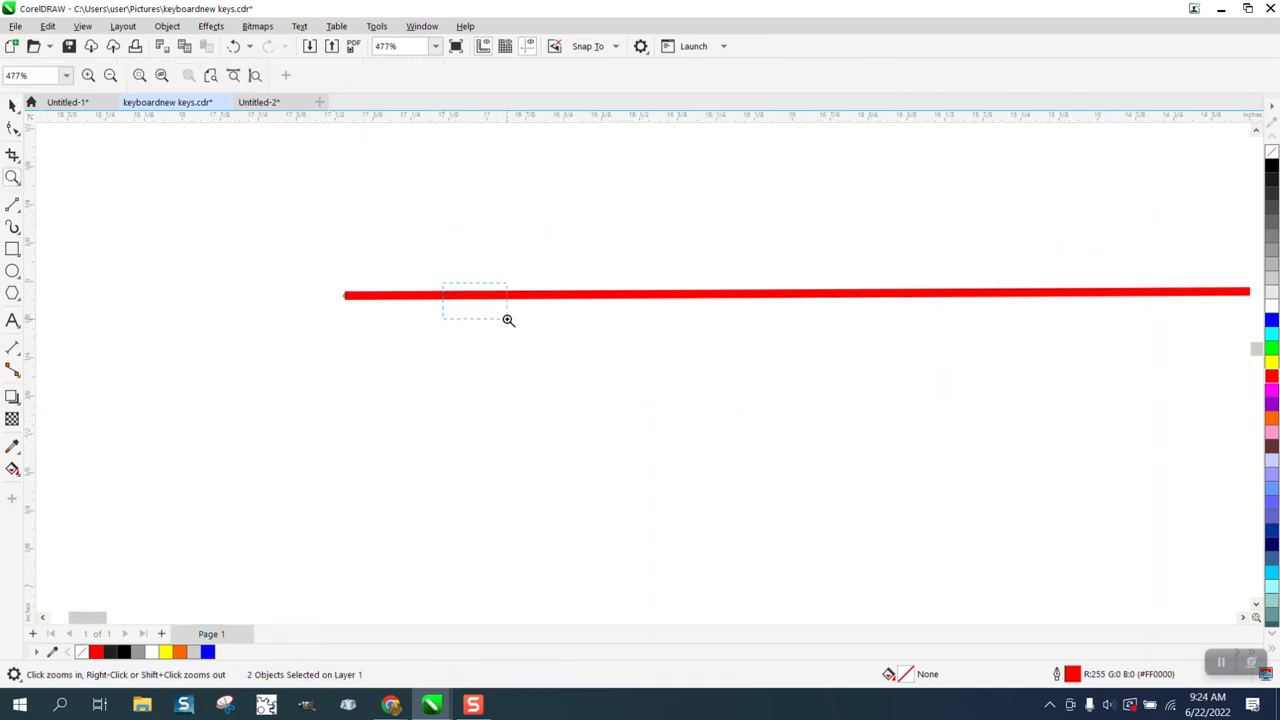
left_click_drag(508, 319, 508, 321)
scroll(502, 375, "down", 9)
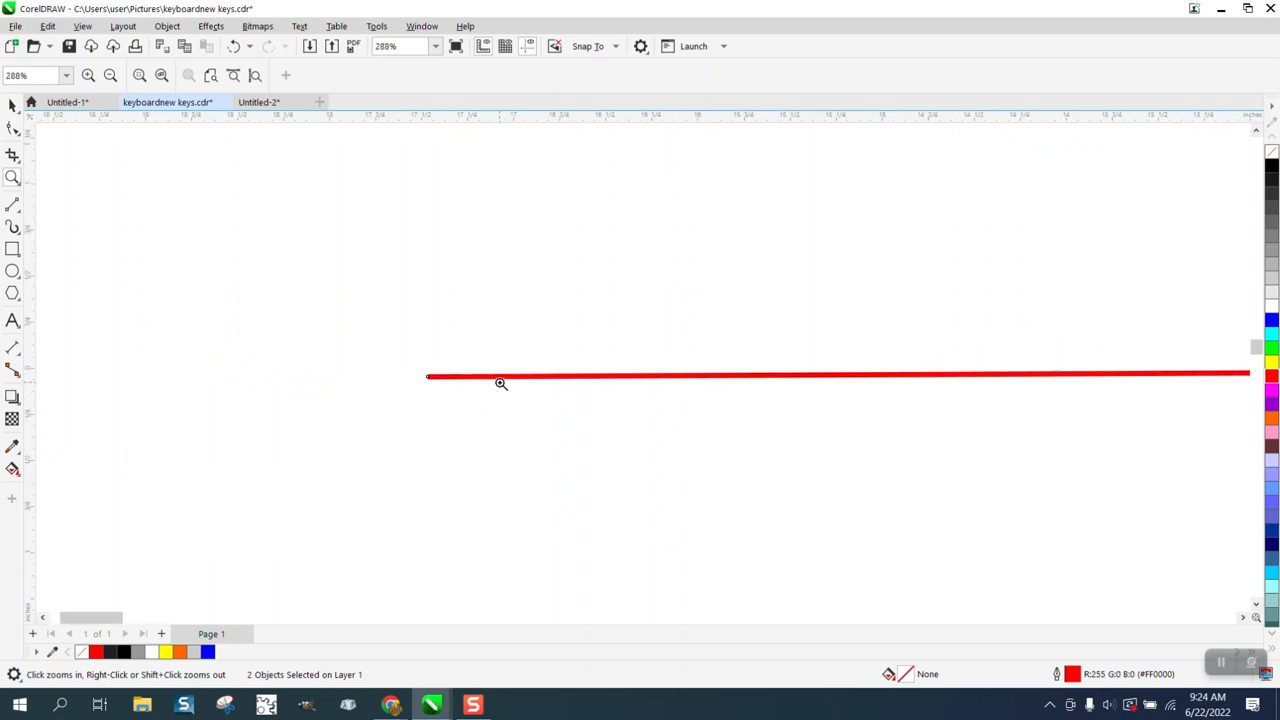
scroll(500, 384, "down", 5)
Step: Scale both test lines down to about 1.23 inches wide and compare their outline thicknesses up close
left_click(12, 105)
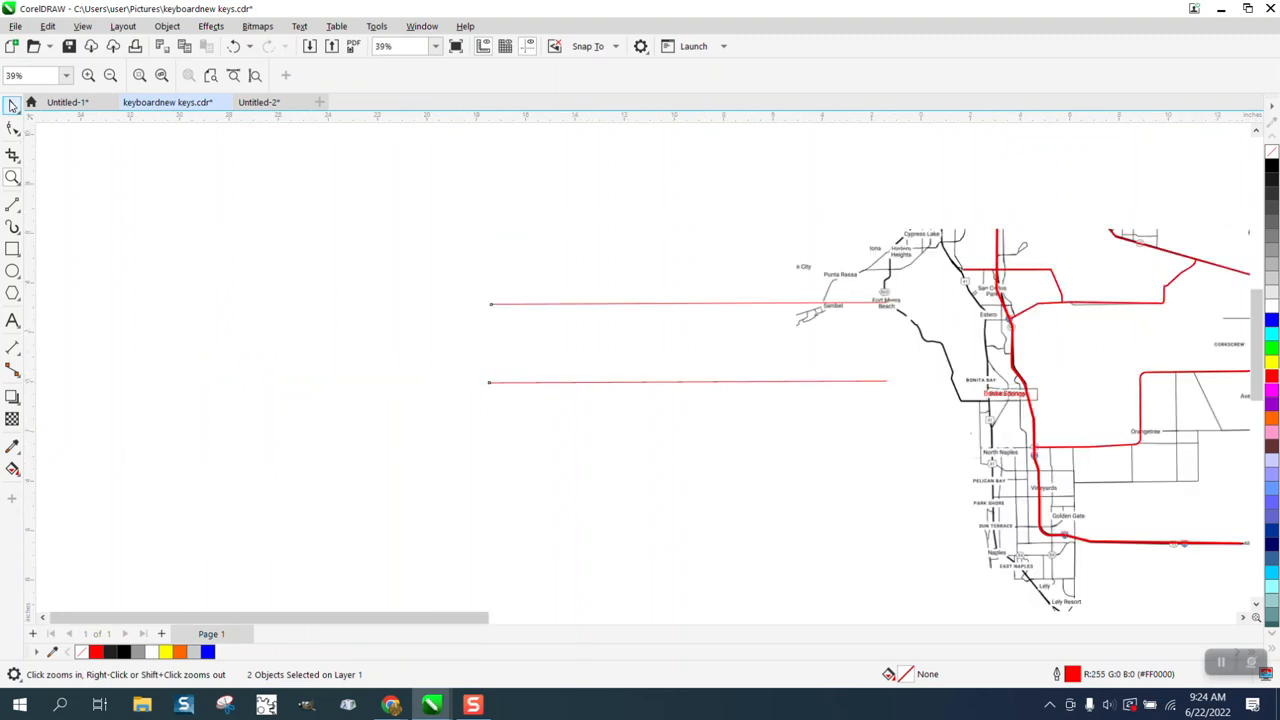
left_click_drag(891, 390, 546, 318)
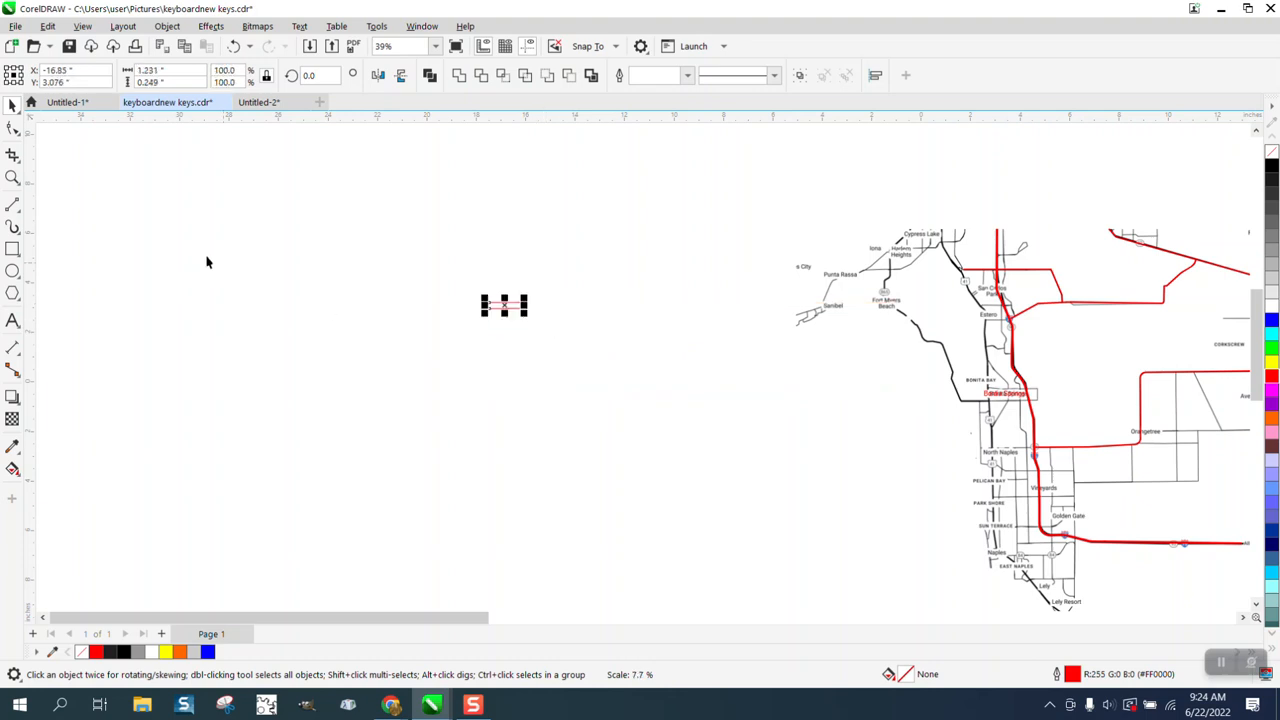
left_click(12, 178)
left_click_drag(451, 294, 535, 317)
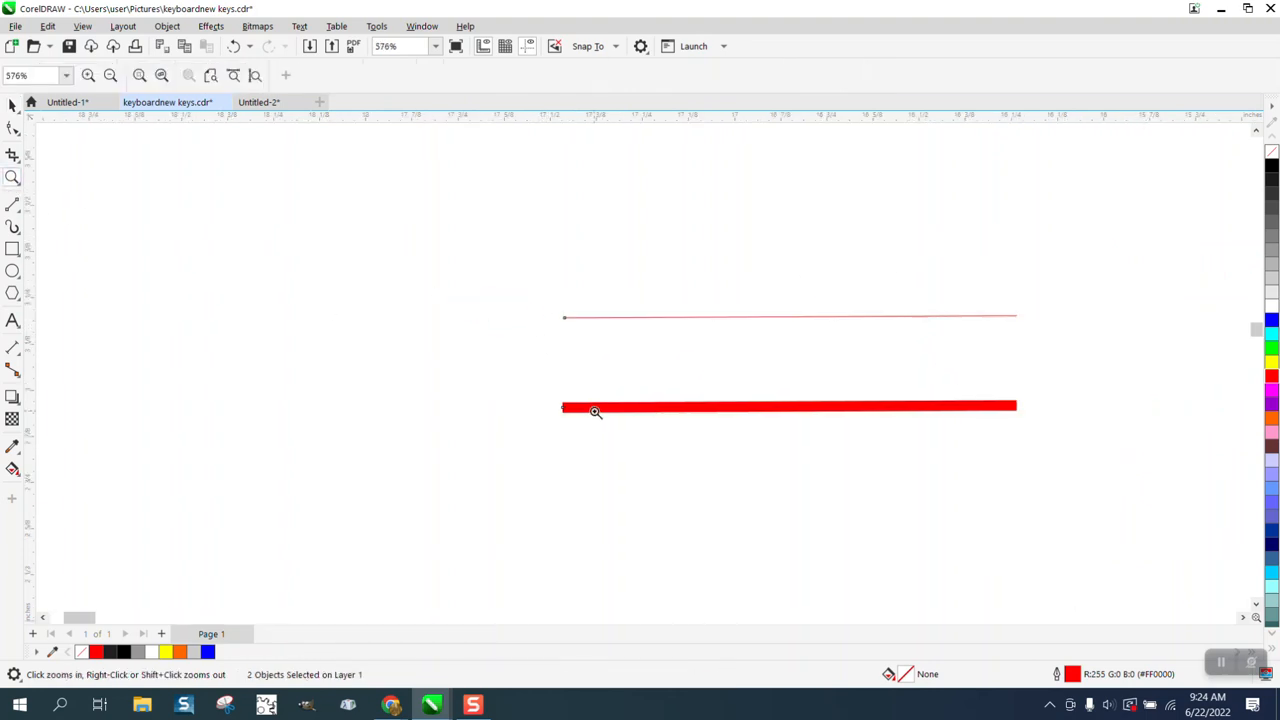
scroll(566, 385, "down", 5)
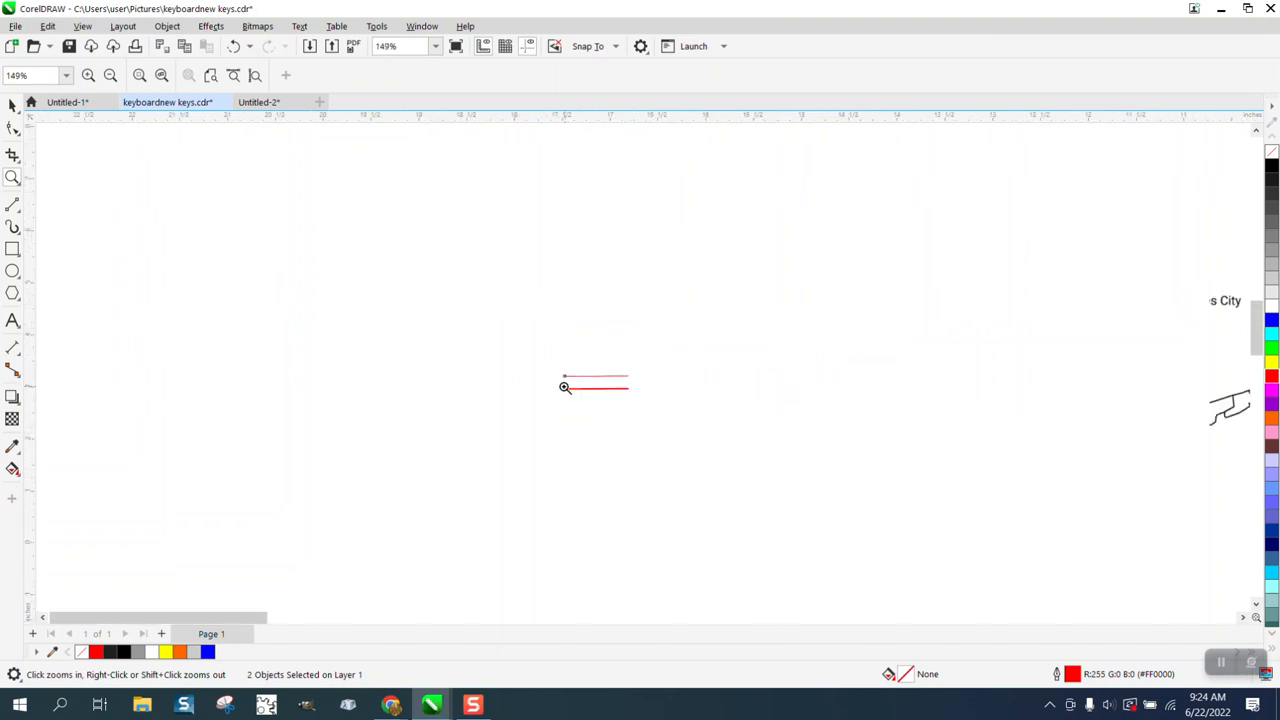
scroll(565, 387, "down", 1)
Step: Move the west end node of the diagonal red road onto the thick I-75 line at the interstate shield near Estero
scroll(940, 397, "up", 3)
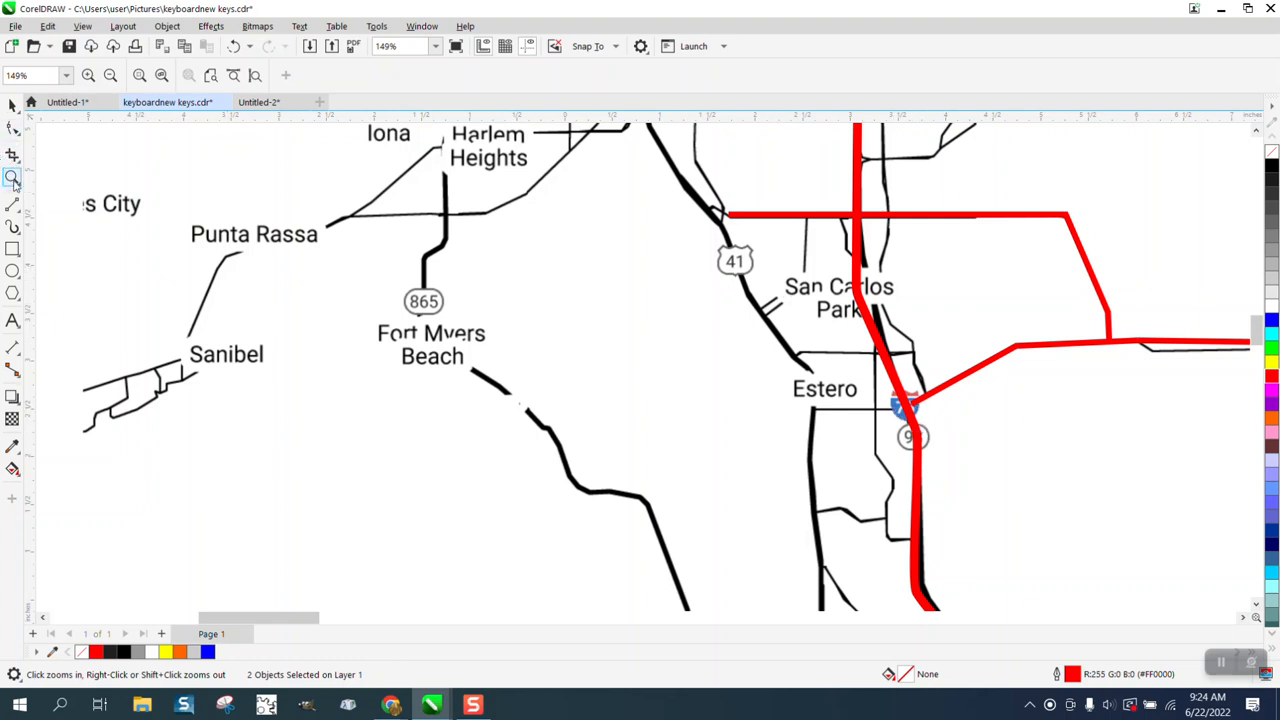
left_click_drag(901, 406, 983, 440)
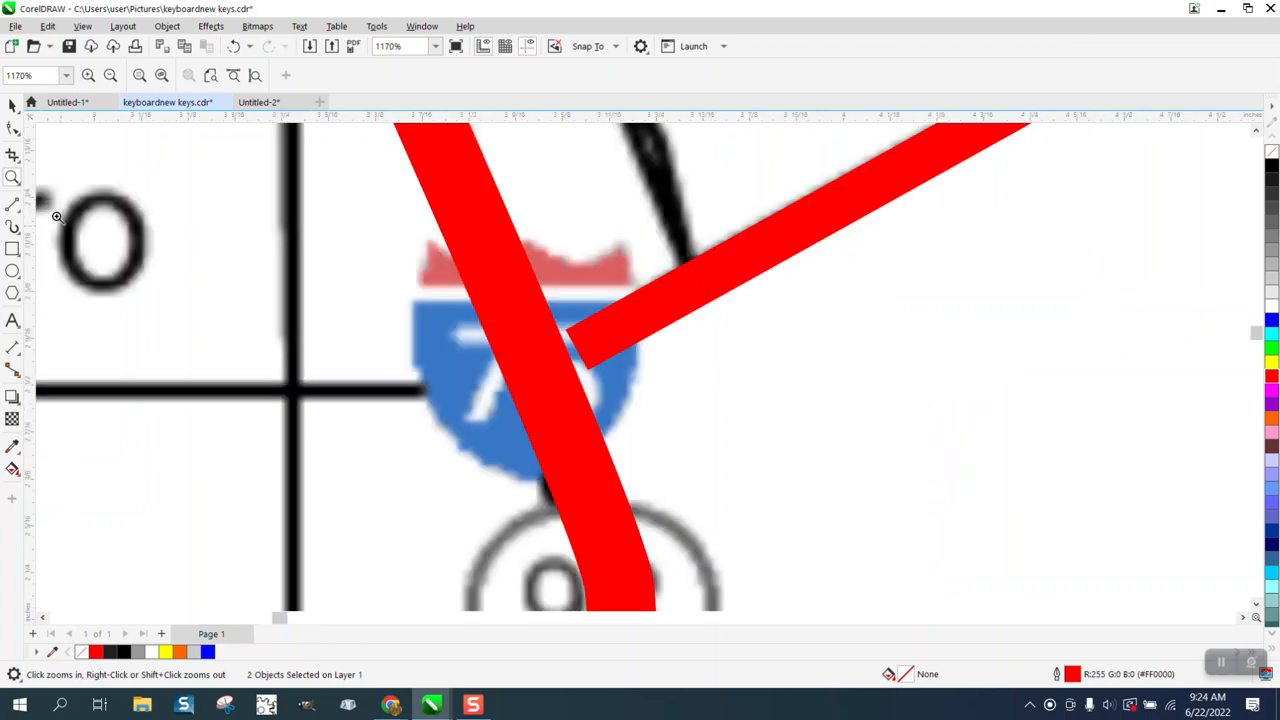
left_click(12, 127)
left_click(588, 355)
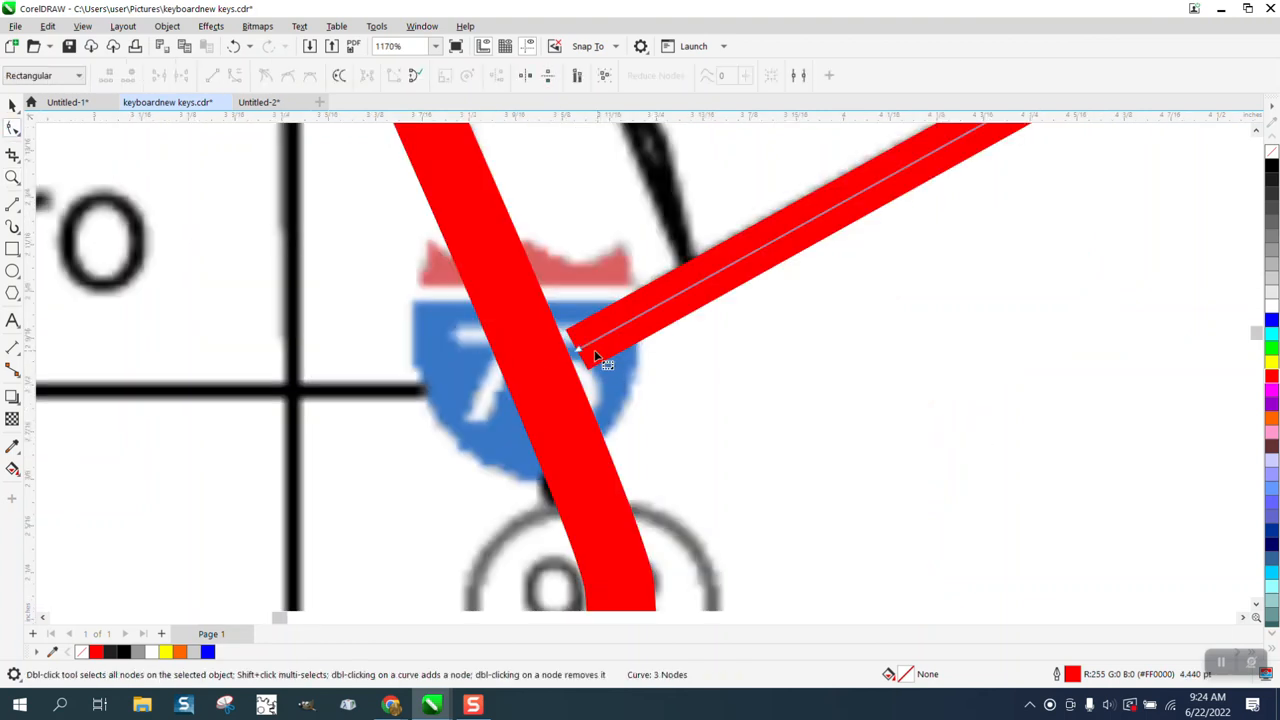
left_click_drag(580, 352, 539, 366)
Step: Bend the west end of the eastbound red road down at a node so it follows the black road beneath it
scroll(545, 377, "down", 4)
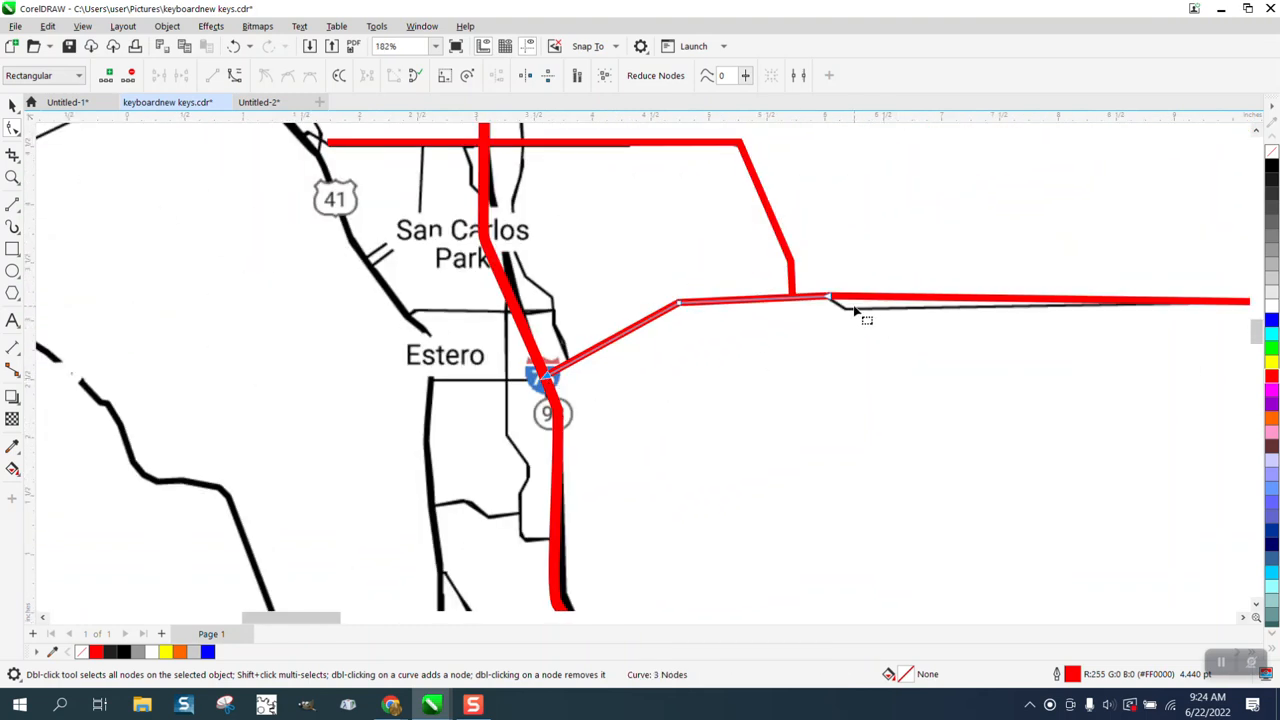
left_click_drag(848, 304, 849, 314)
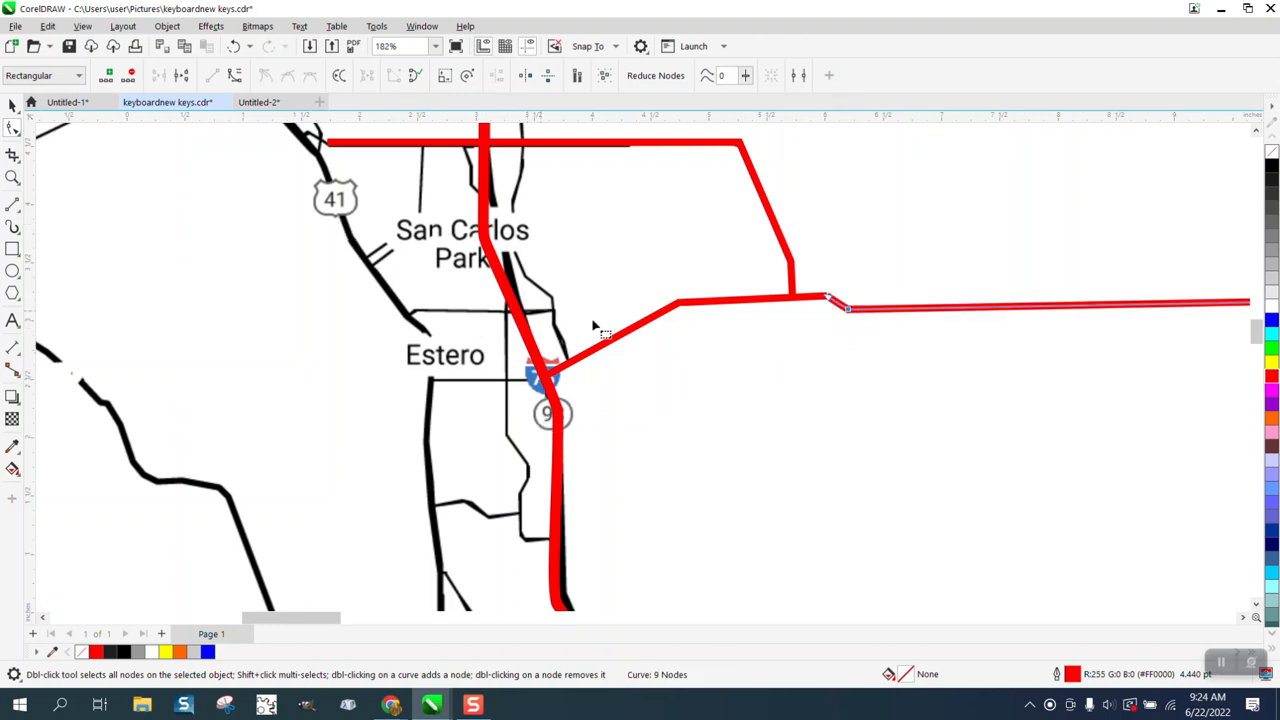
scroll(625, 345, "down", 1)
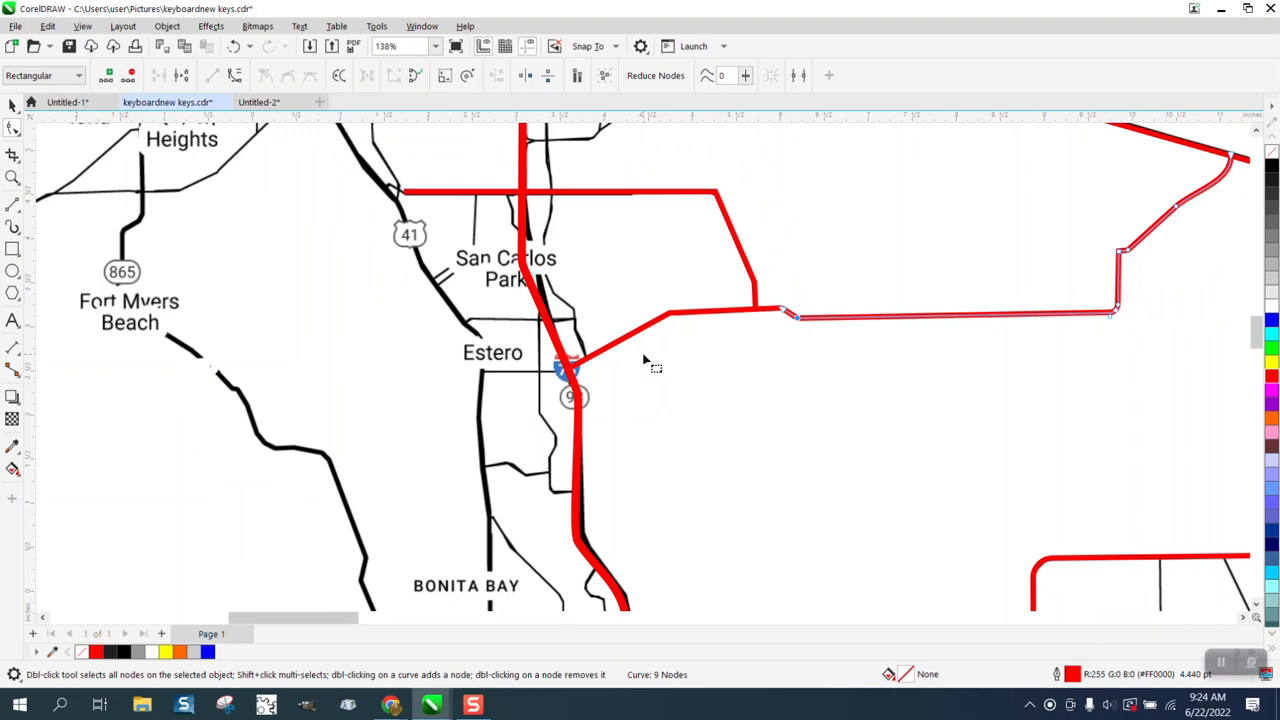